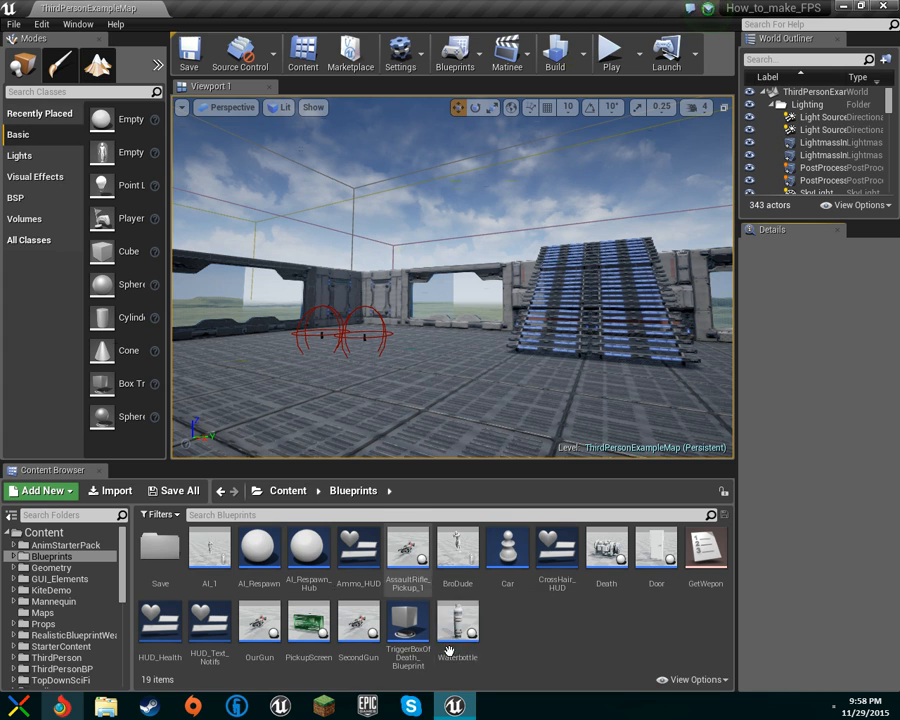
- Open the OurGun Blueprint, examine its Attach function and Event Graph, and close it
{"action": "double_click", "coordinate": [262, 628]}
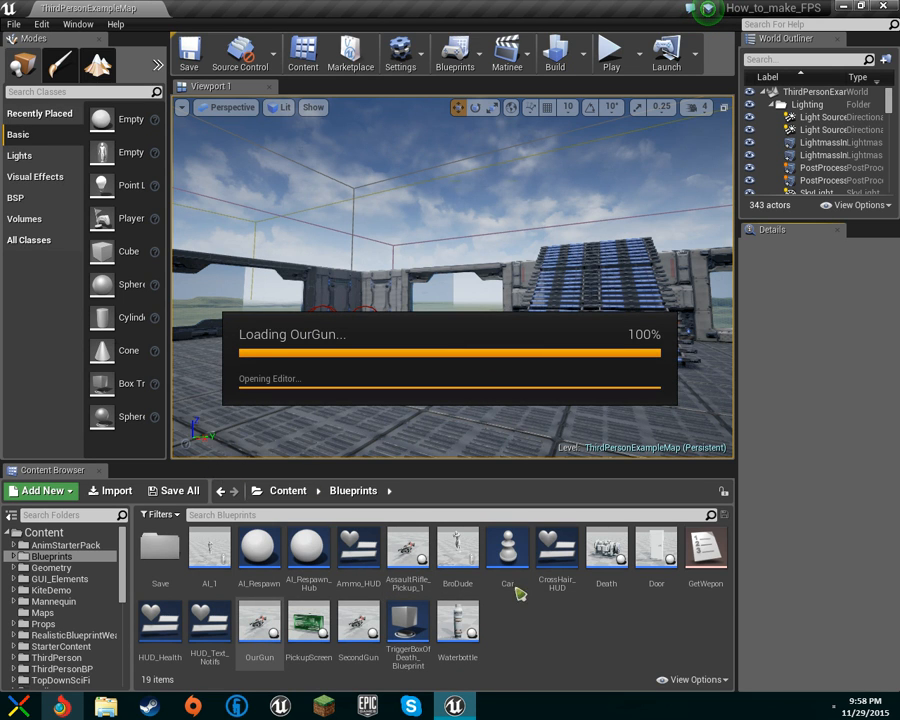
{"action": "scroll", "coordinate": [285, 288], "scroll_direction": "down", "scroll_amount": 8}
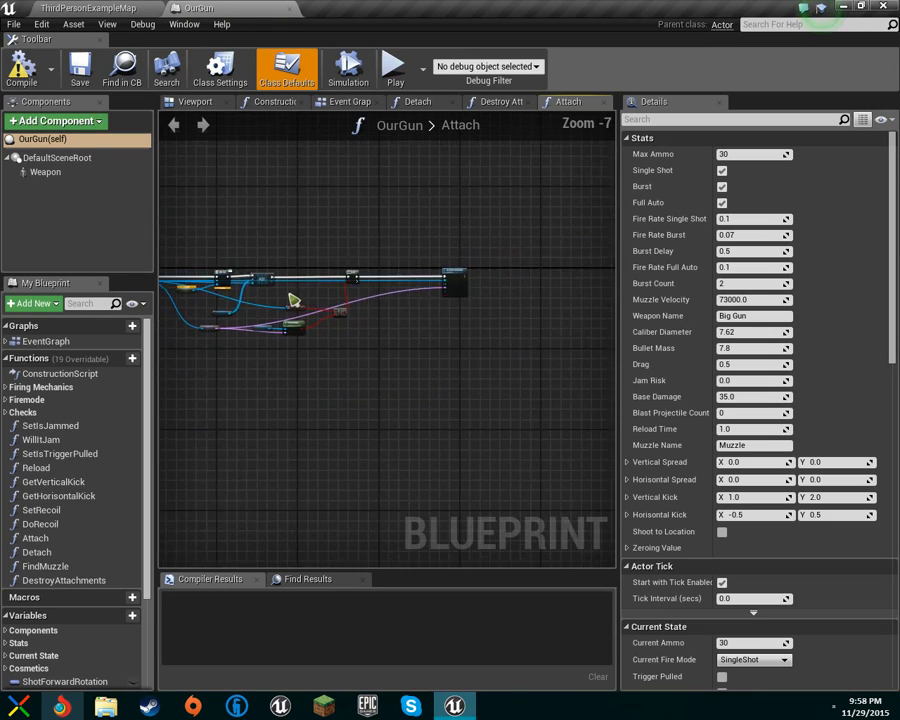
{"action": "right_click_drag", "start_coordinate": [300, 304], "coordinate": [438, 402]}
{"action": "left_click", "coordinate": [358, 102]}
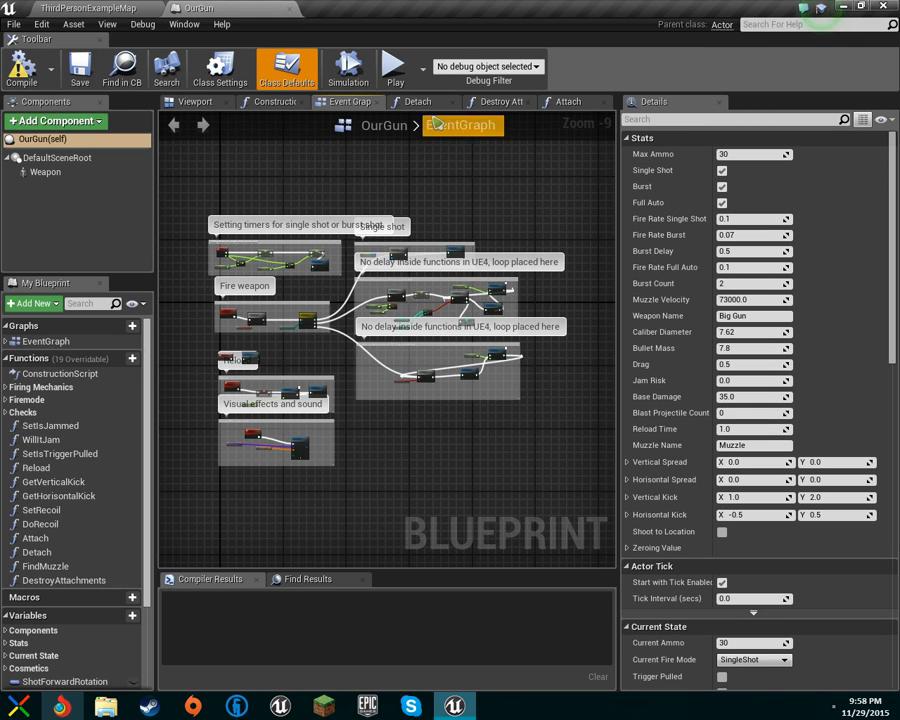
{"action": "left_click", "coordinate": [290, 9]}
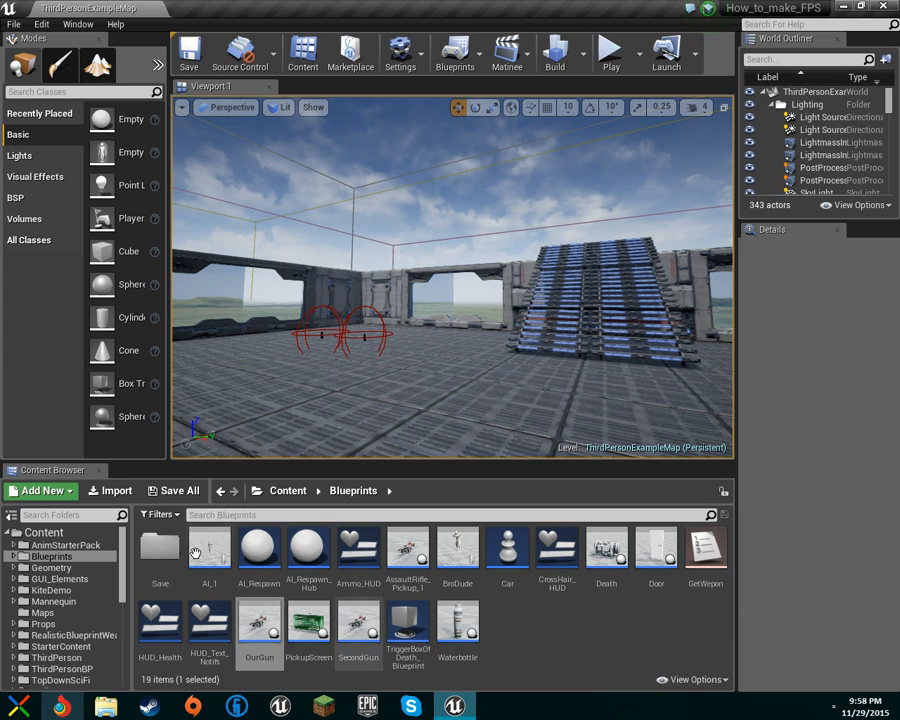
- Create an Actor Blueprint class named ScratchGun in the Blueprints folder and open it for editing
{"action": "right_click", "coordinate": [517, 628]}
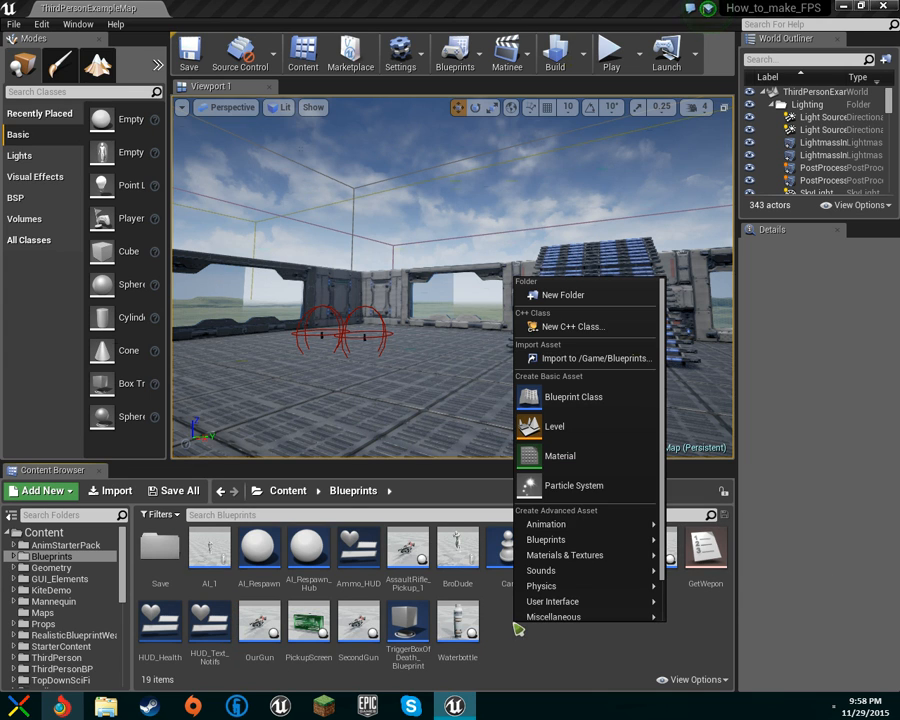
{"action": "left_click", "coordinate": [586, 410]}
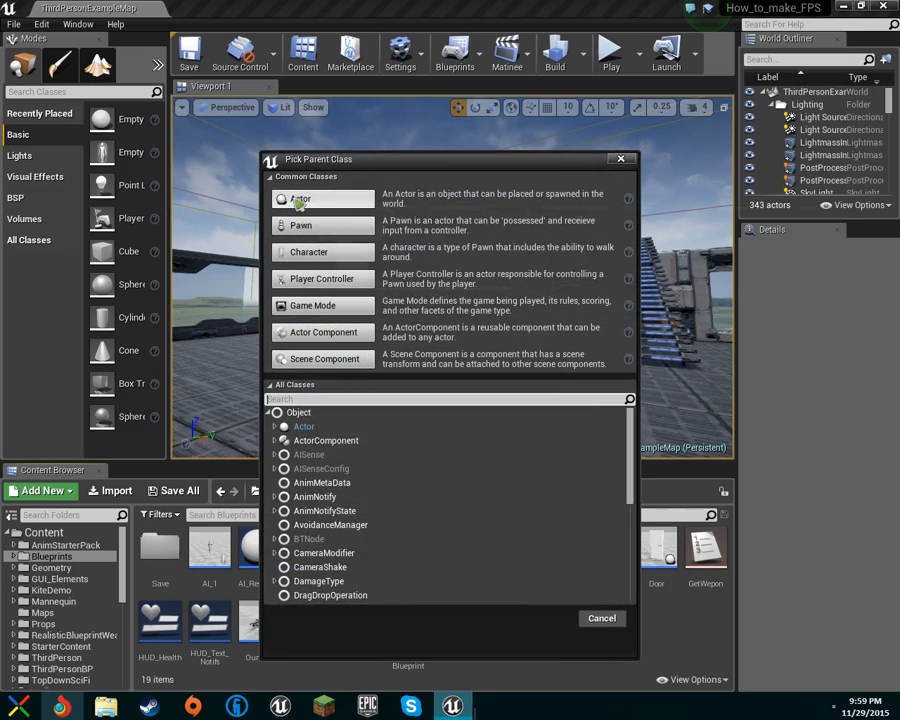
{"action": "left_click", "coordinate": [298, 199]}
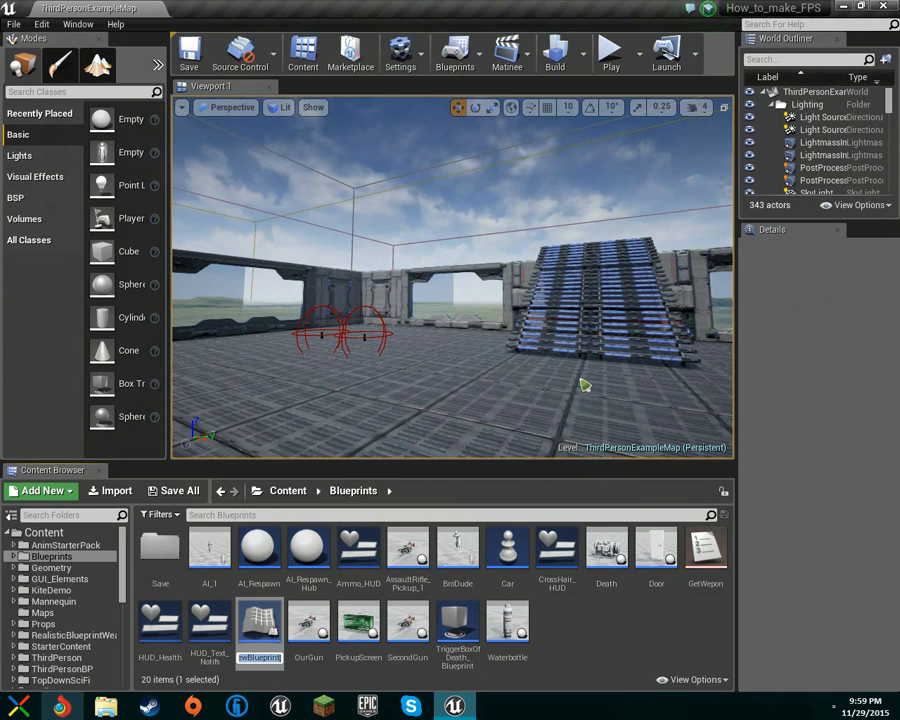
{"action": "type", "text": "Scratch"}
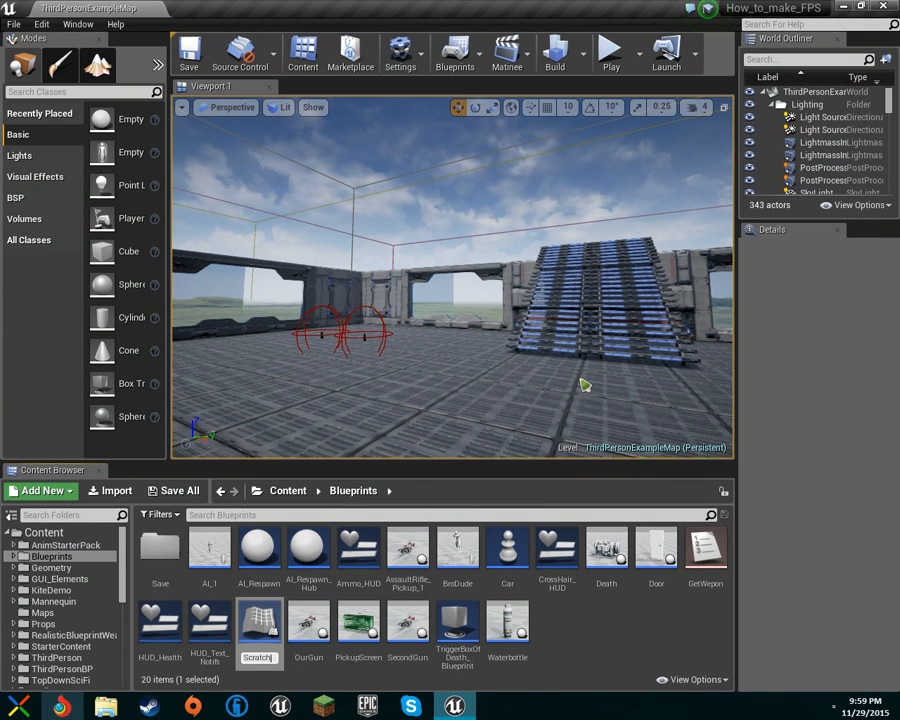
{"action": "type", "text": "Gun"}
{"action": "key", "text": "Return"}
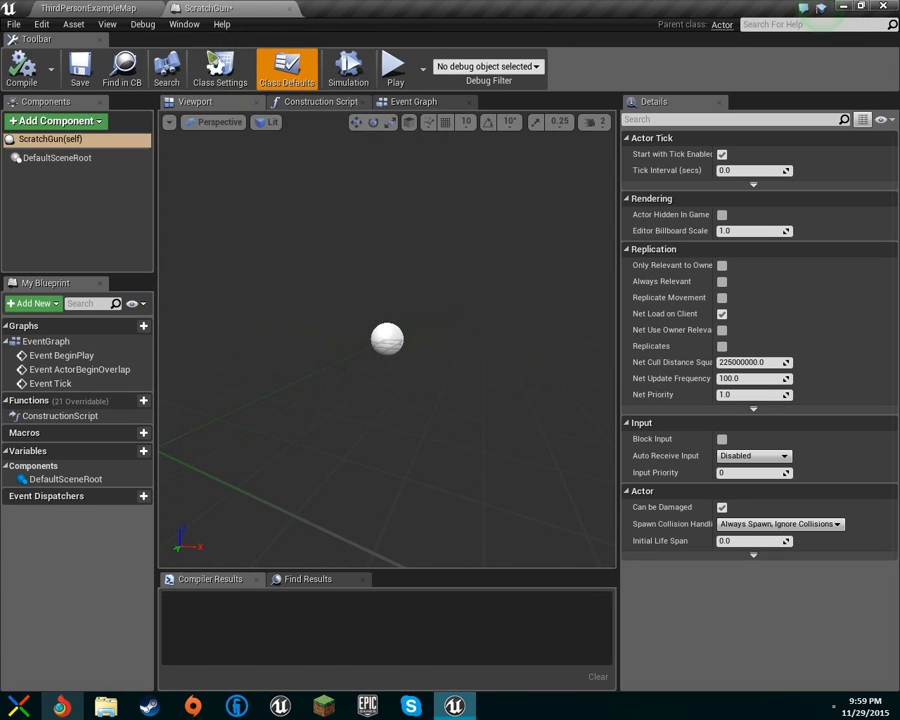
- Start another Blueprint class in the level's Blueprints folder and search the parent classes for Lazar and proje
{"action": "left_click", "coordinate": [48, 8]}
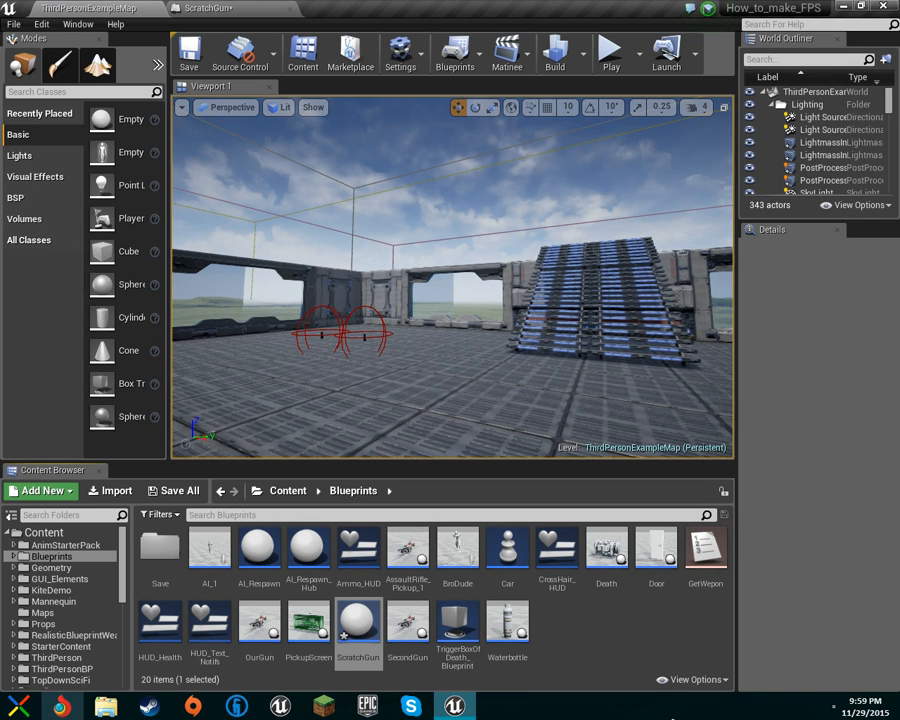
{"action": "right_click", "coordinate": [613, 629]}
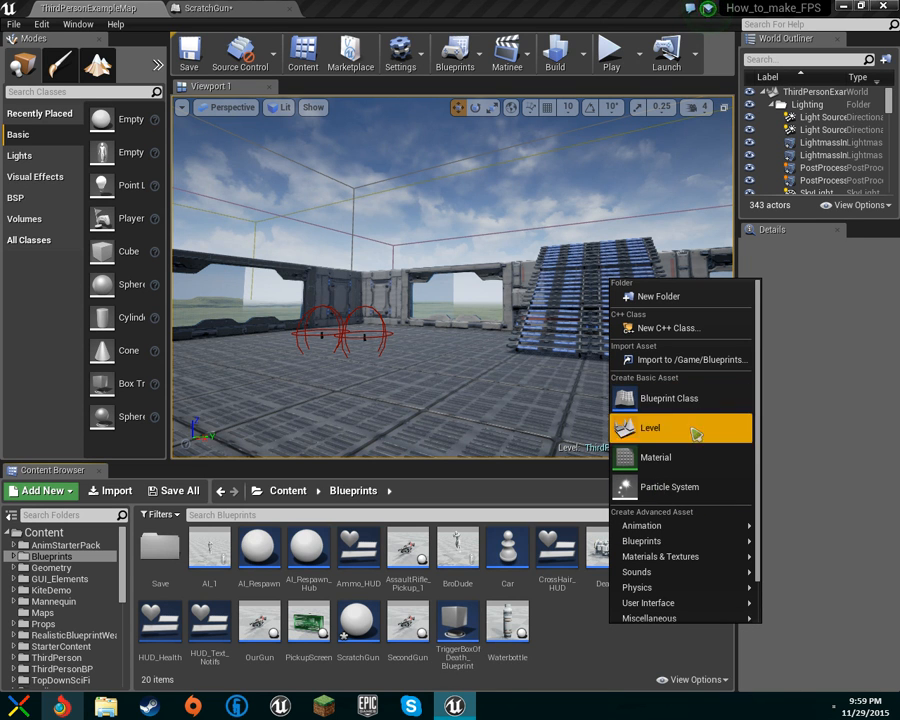
{"action": "left_click", "coordinate": [692, 399]}
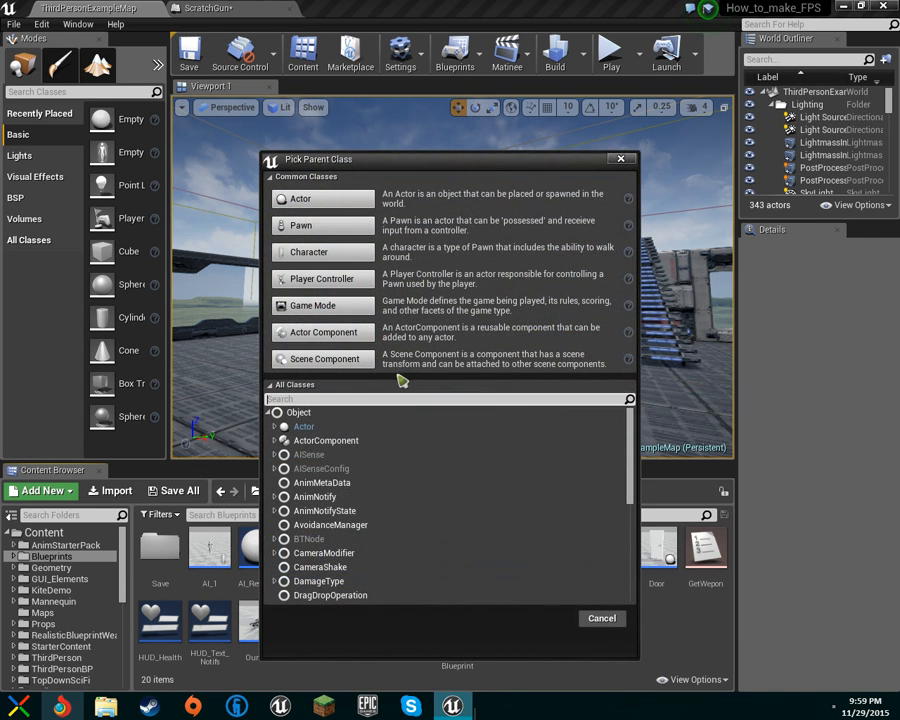
{"action": "type", "text": "Lazar"}
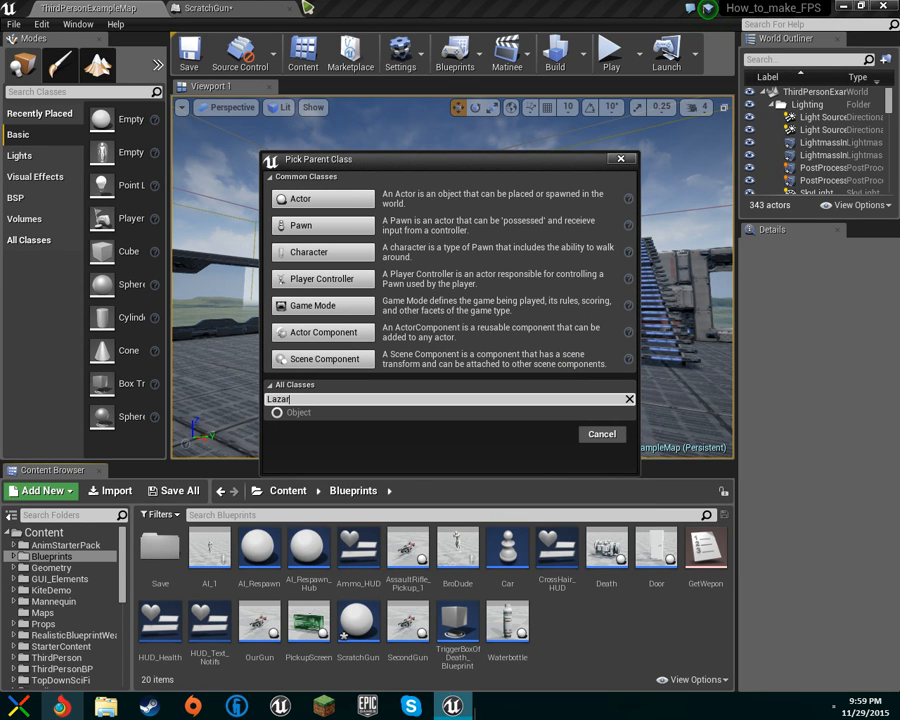
{"action": "key", "text": "BackSpace"}
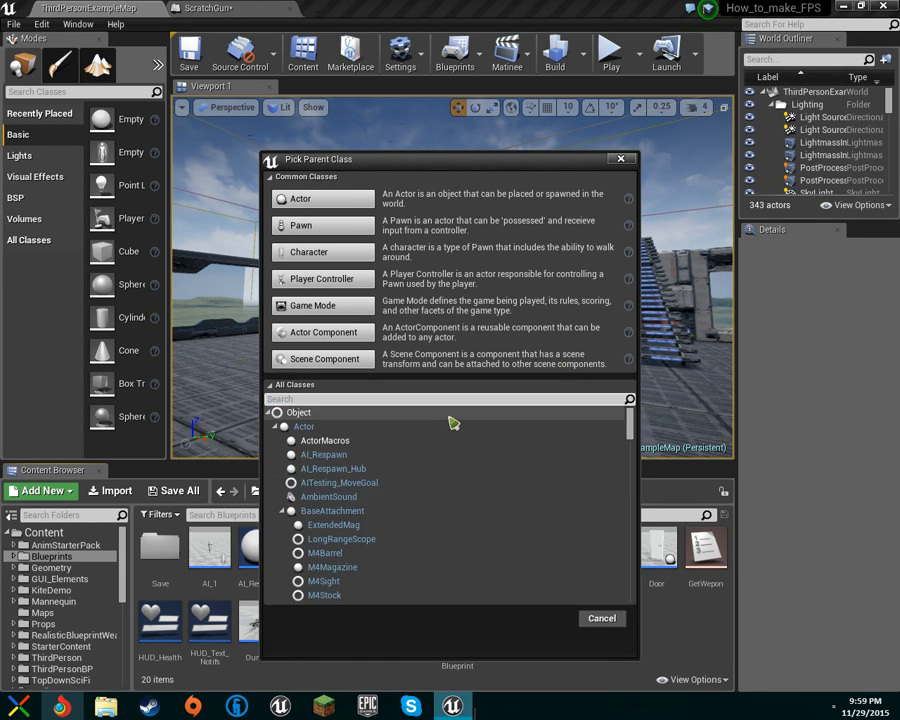
{"action": "type", "text": "pro"}
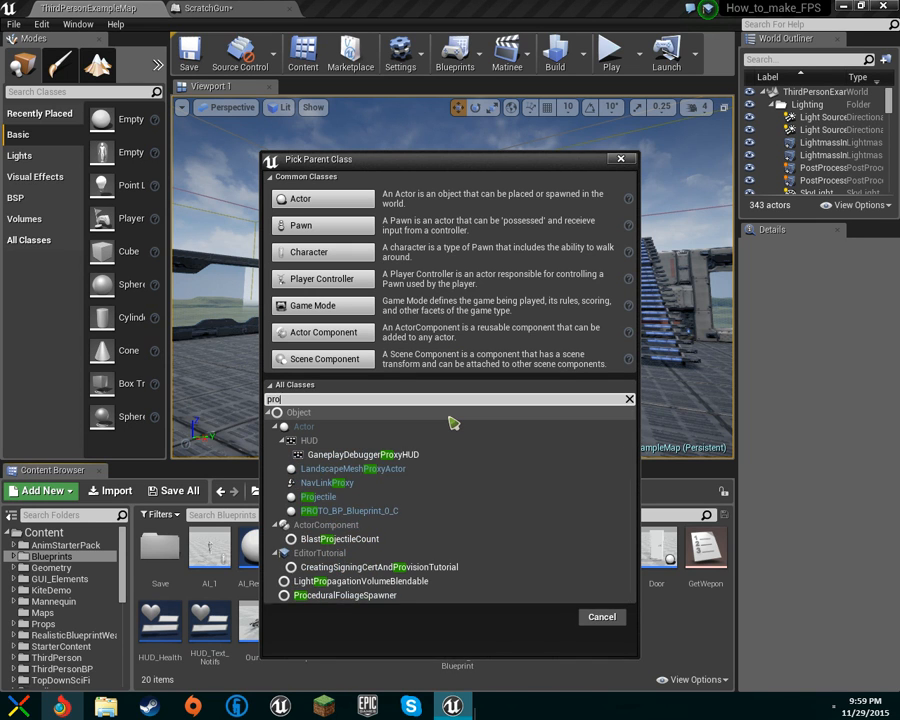
{"action": "type", "text": "je"}
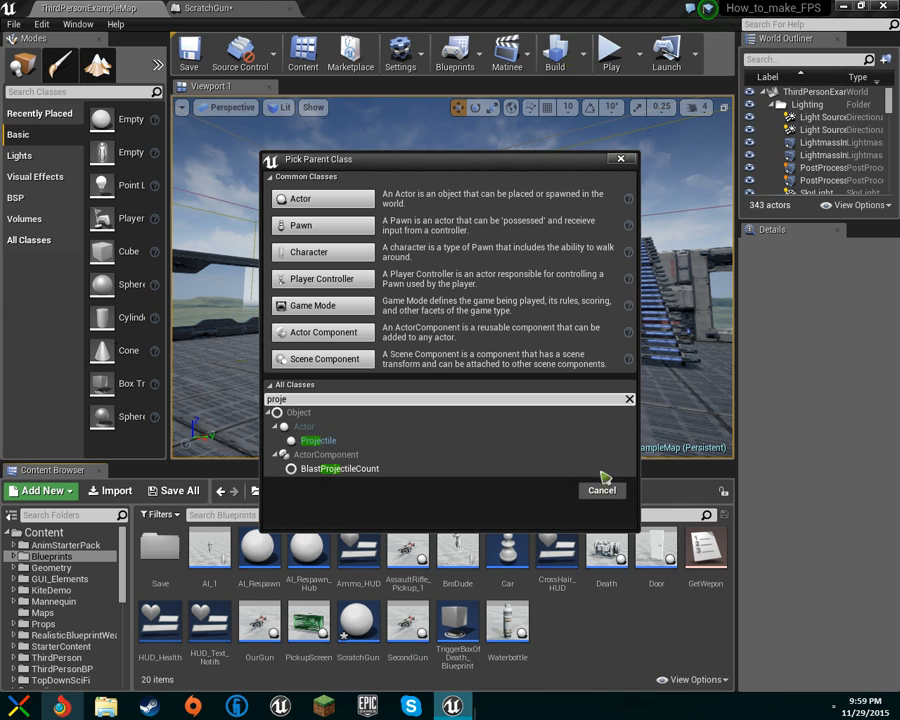
- Use Actor as the parent class, name the new Blueprint ScratchLazar, and open it for editing
{"action": "left_click", "coordinate": [316, 224]}
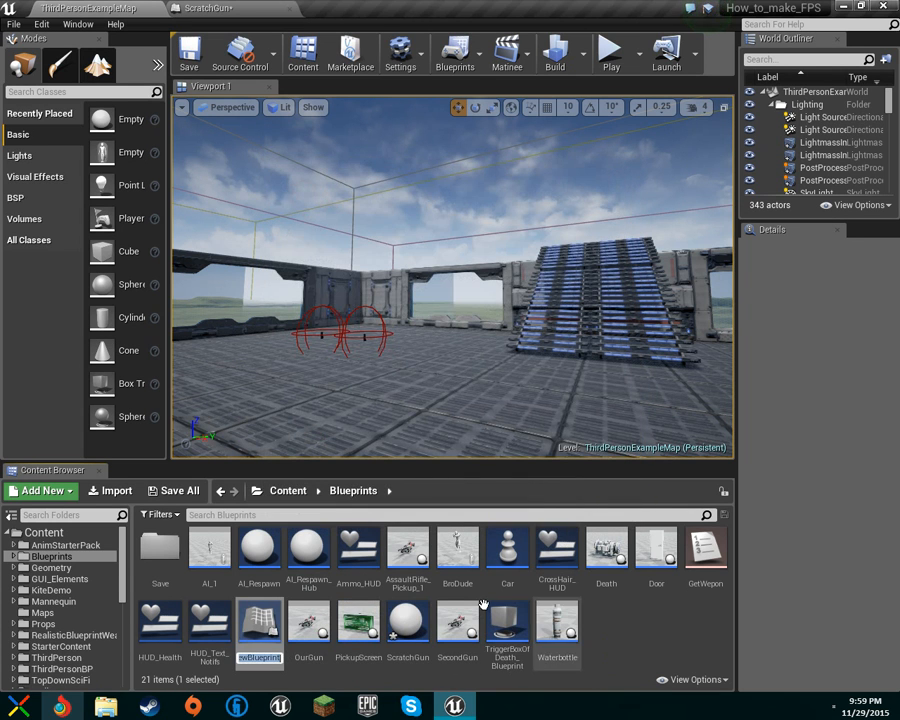
{"action": "type", "text": "Scrat"}
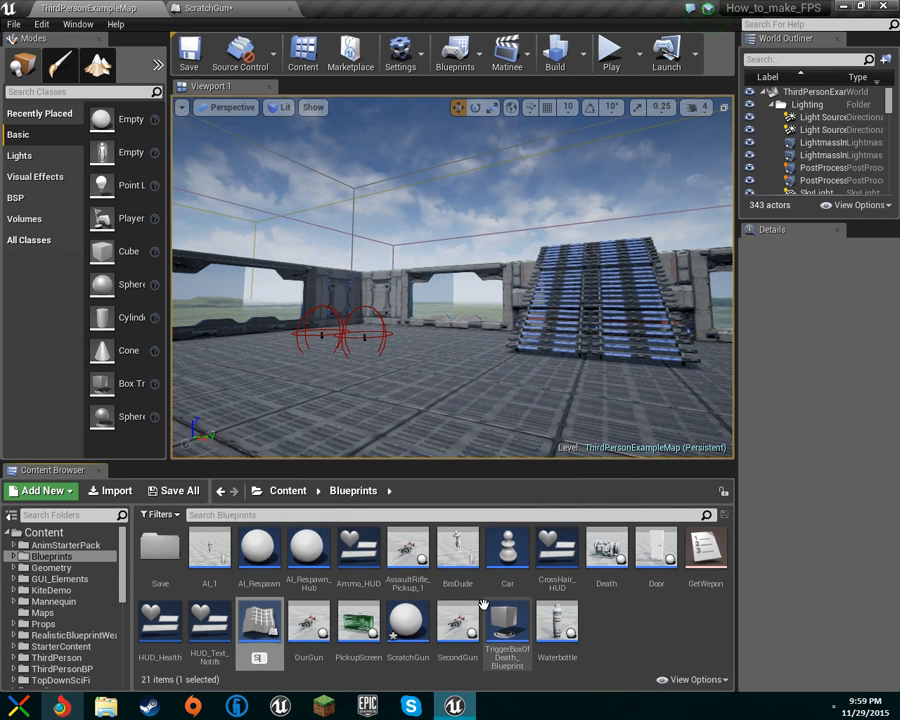
{"action": "type", "text": "chLazar"}
{"action": "key", "text": "Return"}
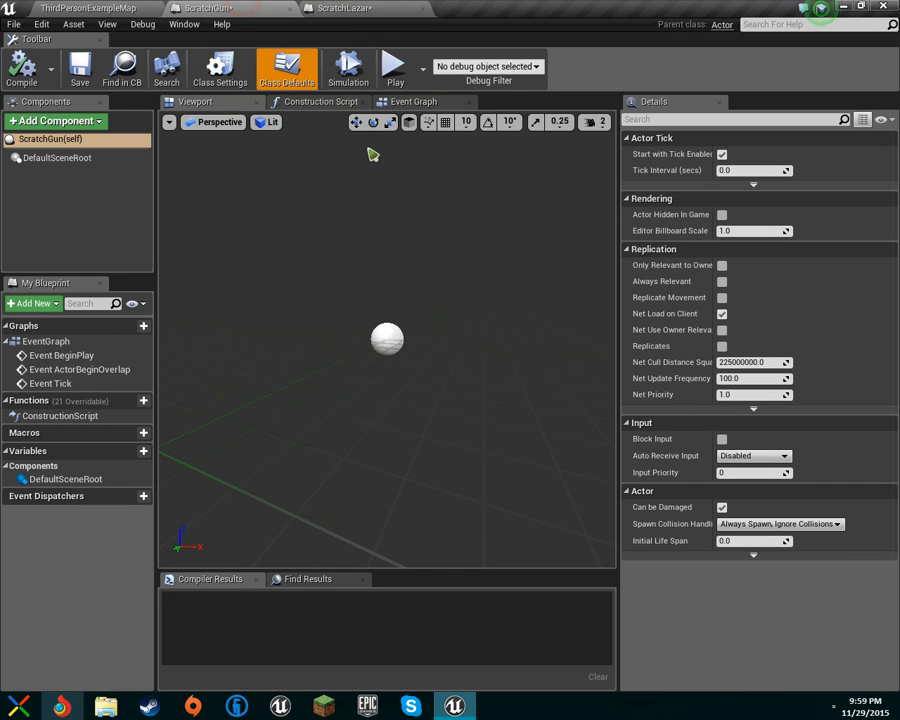
{"action": "left_click", "coordinate": [92, 121]}
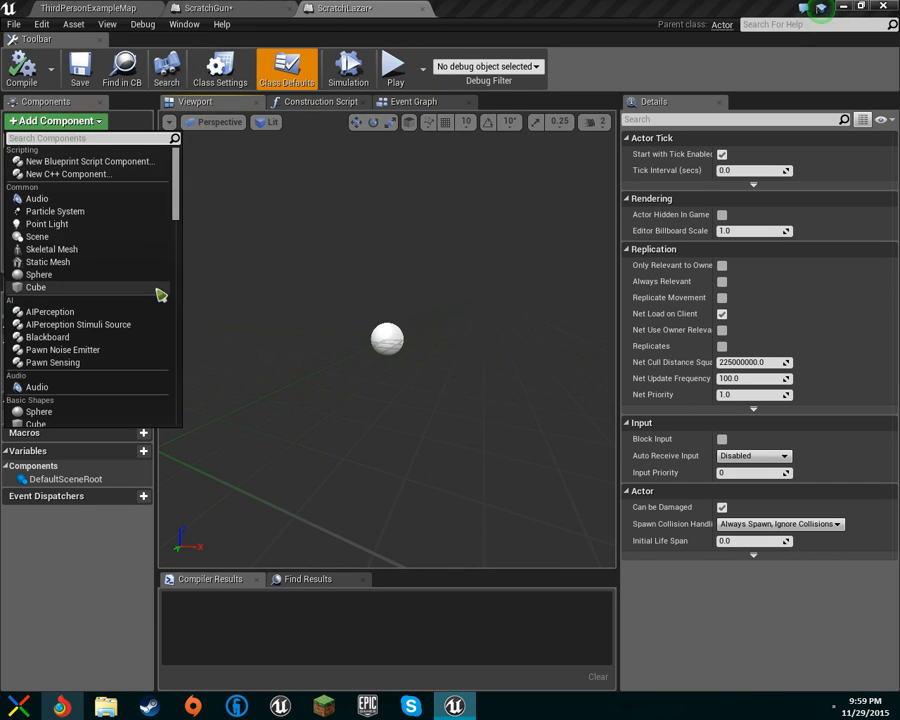
{"action": "left_click", "coordinate": [78, 249]}
{"action": "left_click", "coordinate": [60, 121]}
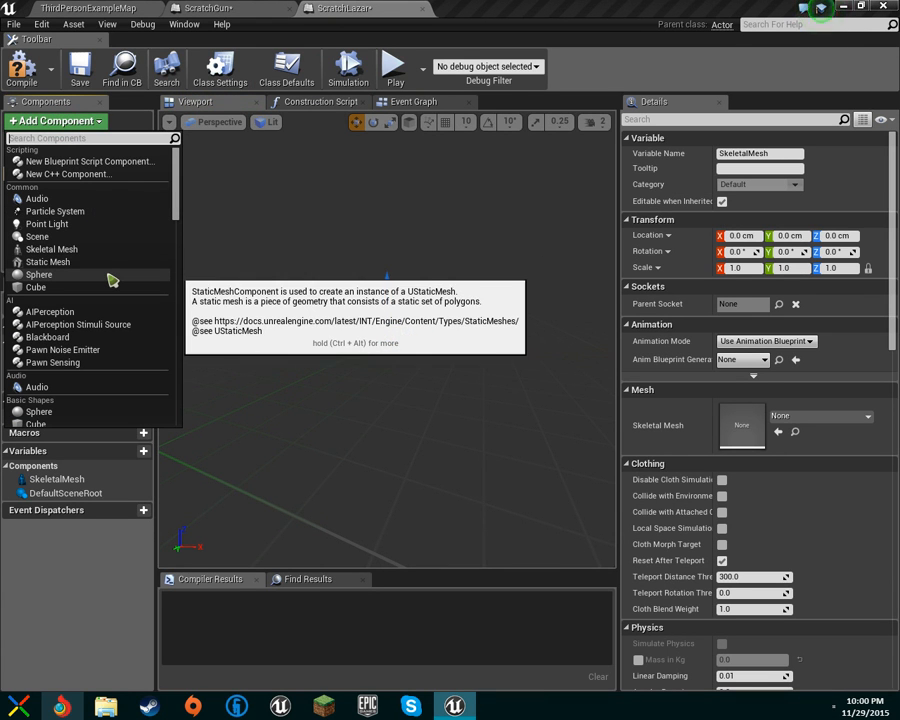
{"action": "left_click", "coordinate": [468, 341]}
{"action": "left_click", "coordinate": [785, 416]}
{"action": "type", "text": "ca"}
{"action": "key", "text": "BackSpace"}
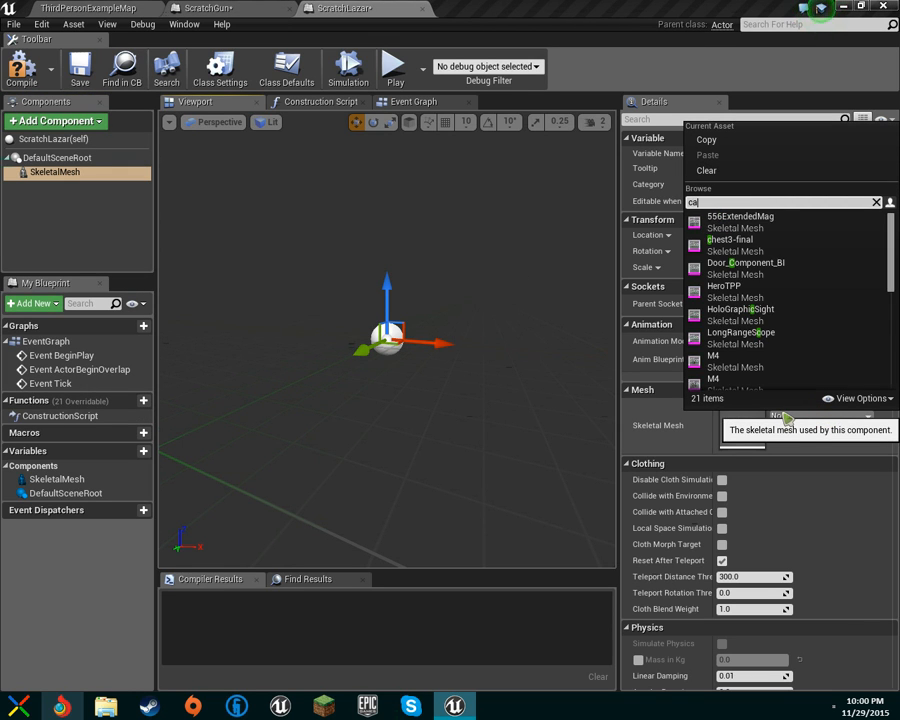
{"action": "type", "text": "p"}
{"action": "left_click", "coordinate": [245, 331]}
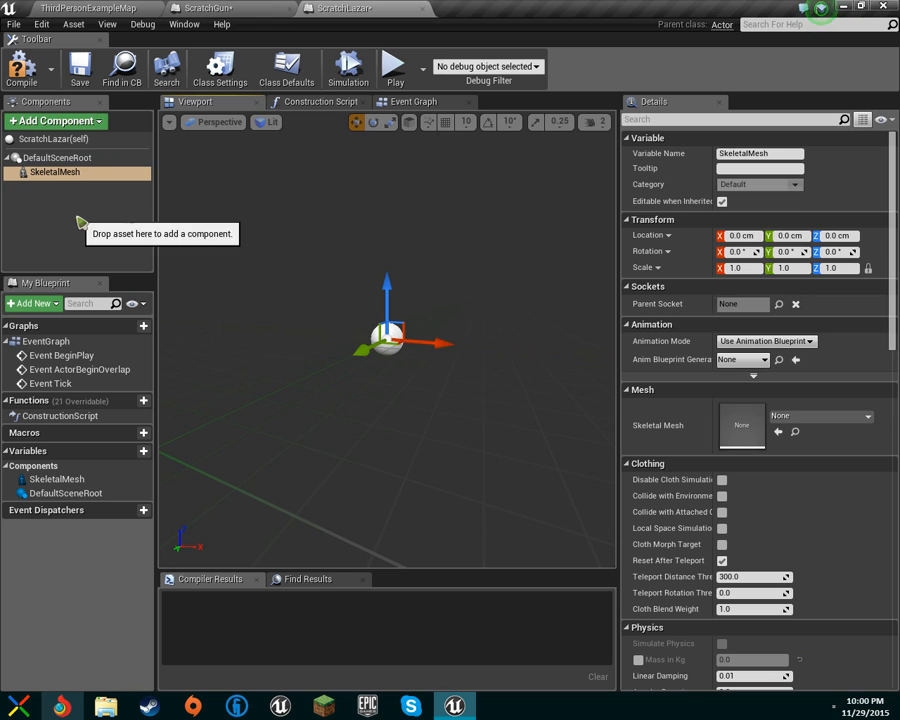
{"action": "key", "text": "Delete"}
- Add a Static Mesh component to the ScratchLazar Blueprint
{"action": "left_click", "coordinate": [52, 121]}
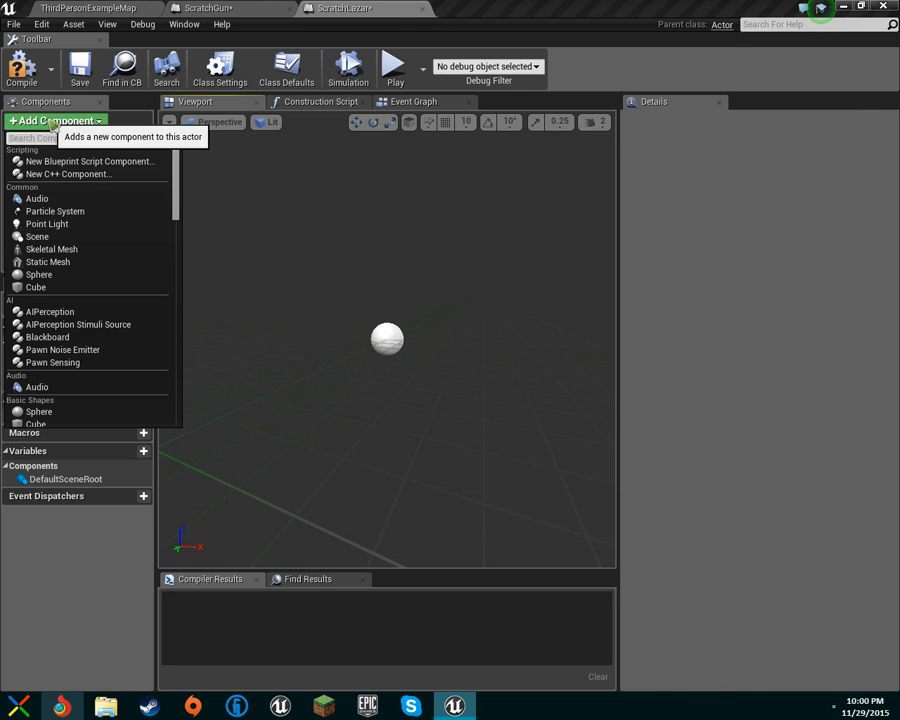
{"action": "type", "text": "stat"}
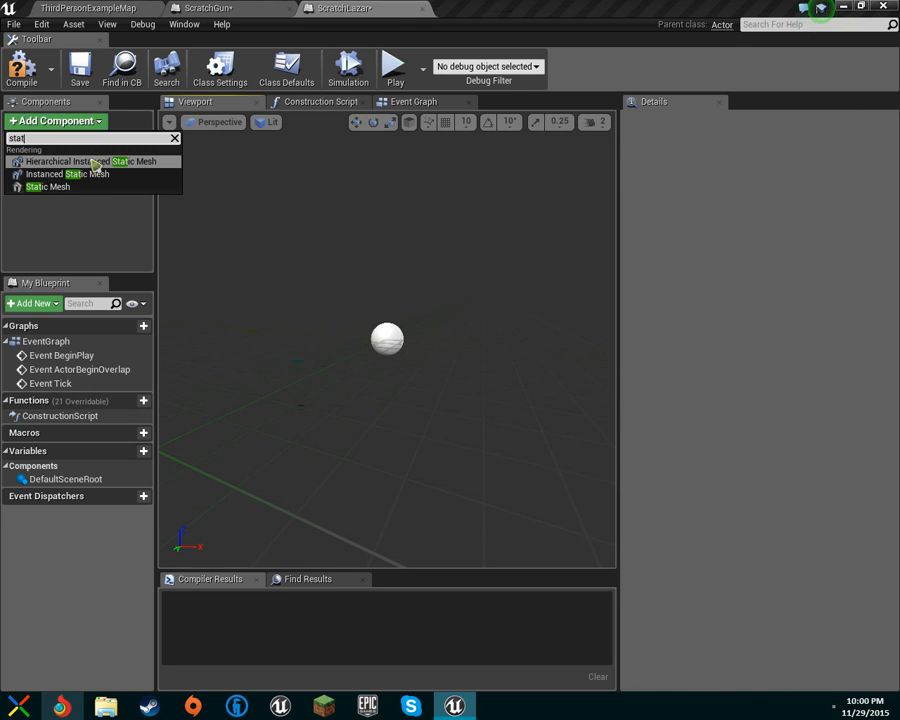
{"action": "left_click", "coordinate": [90, 188]}
- Add a Projectile Movement component to the ScratchLazar Blueprint
{"action": "left_click", "coordinate": [52, 124]}
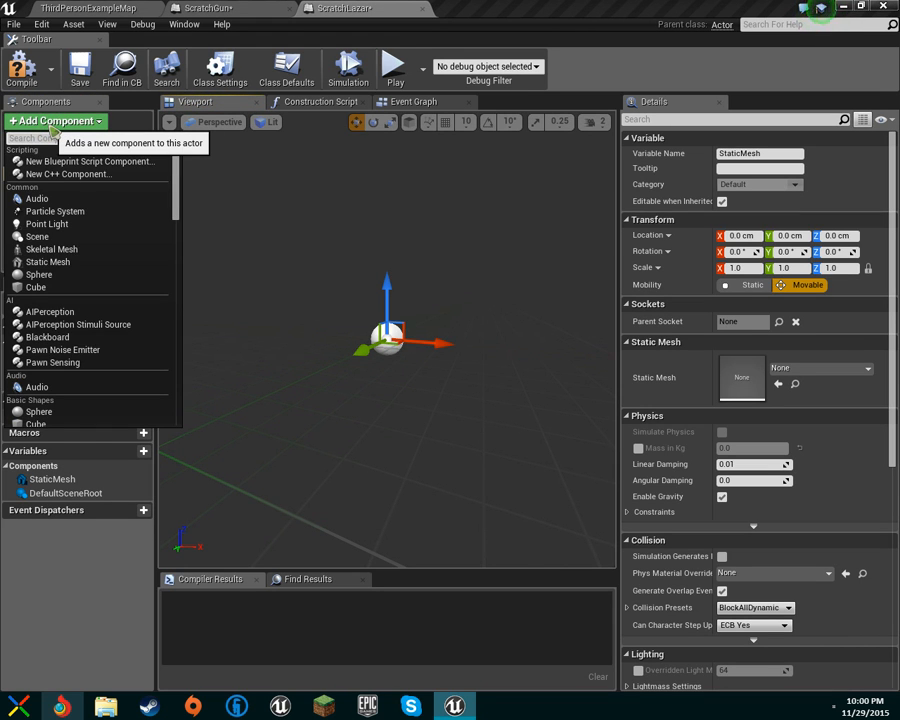
{"action": "type", "text": "pro"}
{"action": "key", "text": "Down"}
{"action": "key", "text": "Down"}
{"action": "key", "text": "Down"}
{"action": "key", "text": "Up"}
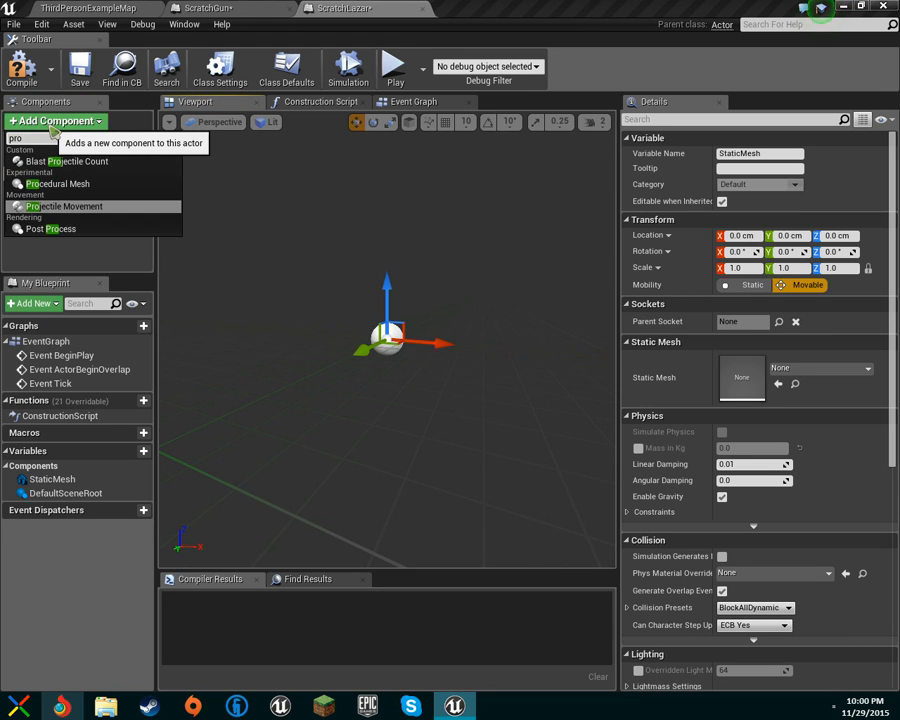
{"action": "key", "text": "Return"}
- Assign the Shape_NarrowCapsule mesh to ScratchLazar's Static Mesh component
{"action": "left_click", "coordinate": [82, 174]}
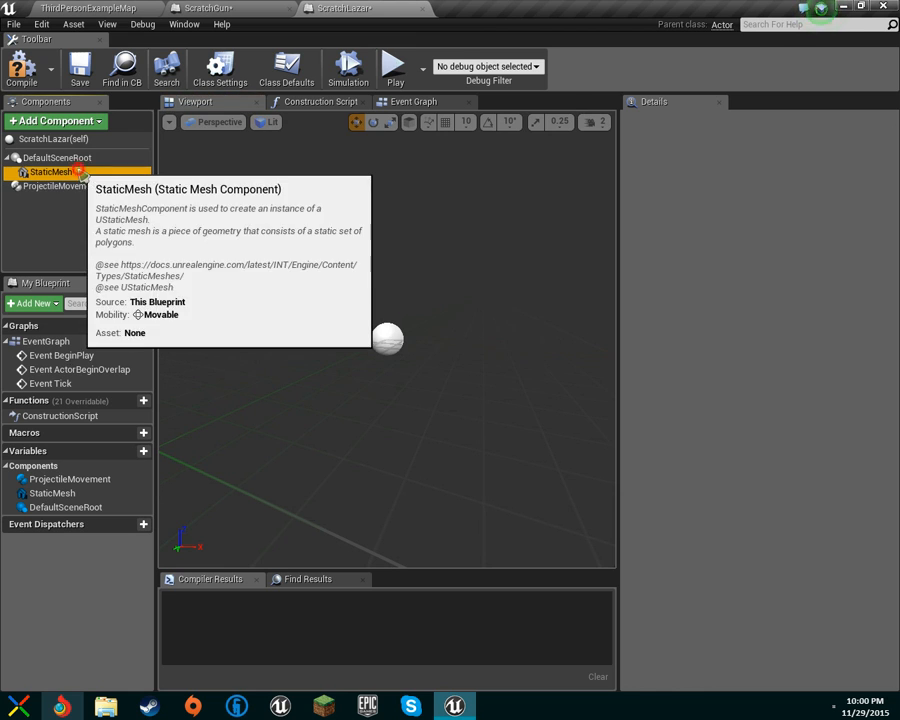
{"action": "left_click", "coordinate": [778, 370]}
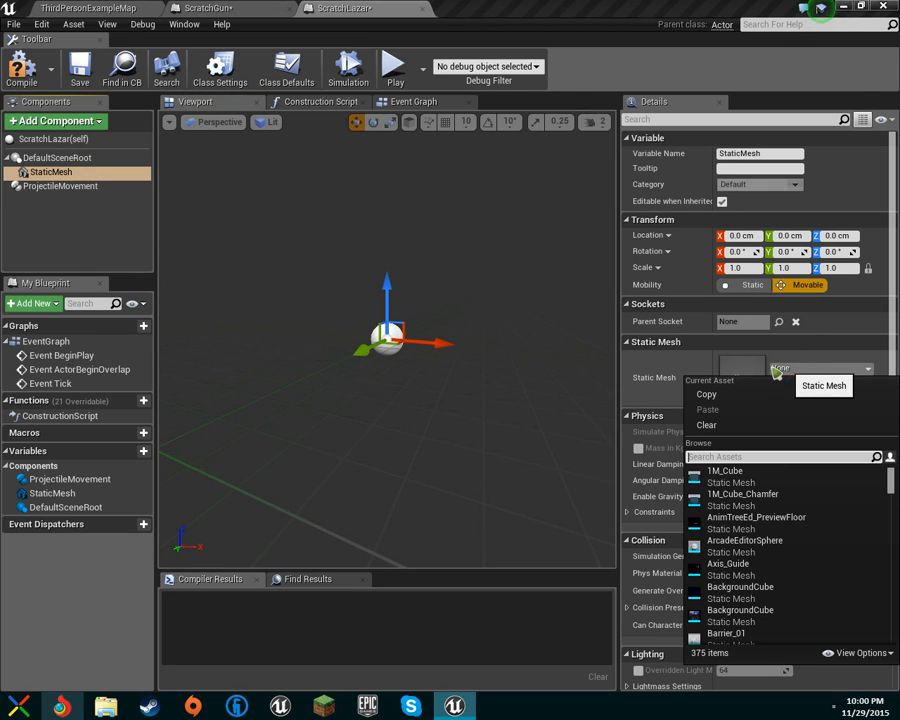
{"action": "type", "text": "caps"}
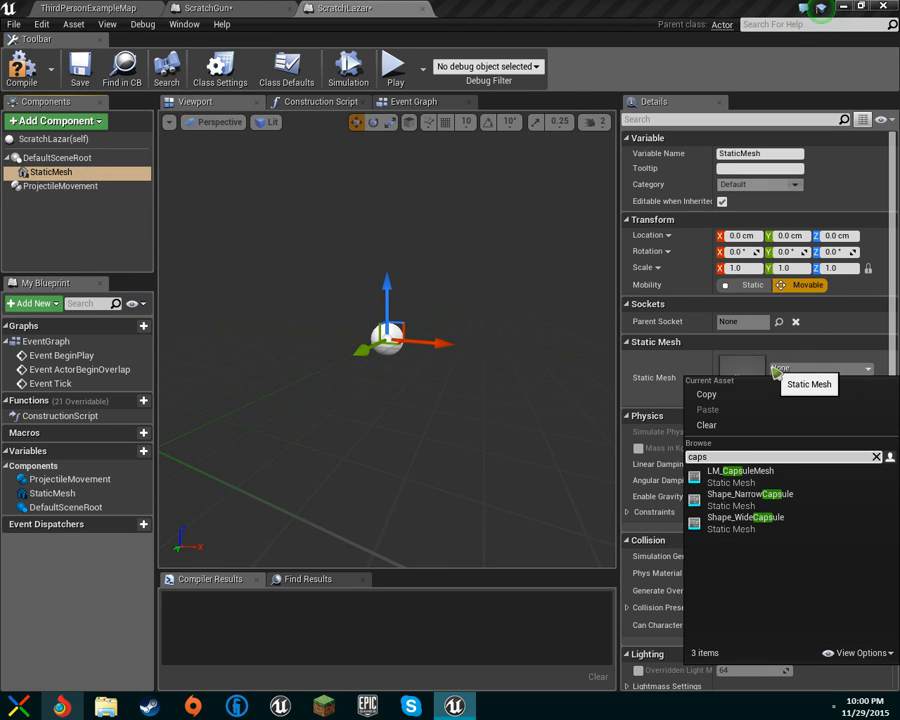
{"action": "left_click", "coordinate": [790, 497]}
{"action": "scroll", "coordinate": [436, 341], "scroll_direction": "down", "scroll_amount": 5}
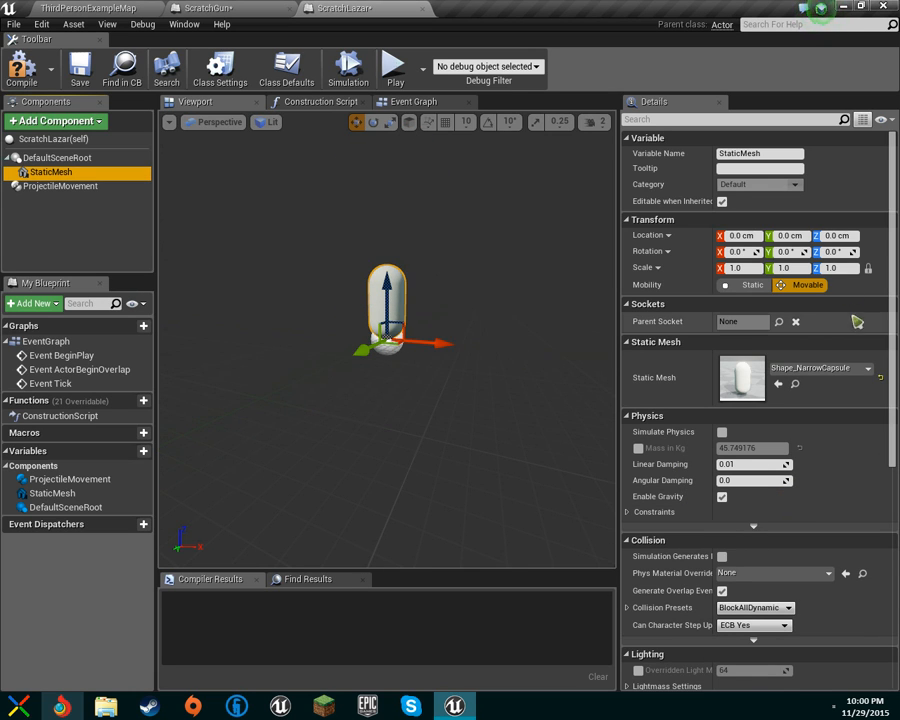
- Set the capsule mesh's Y rotation to -90° and move it along the X axis to about -59 cm
{"action": "left_click", "coordinate": [786, 252]}
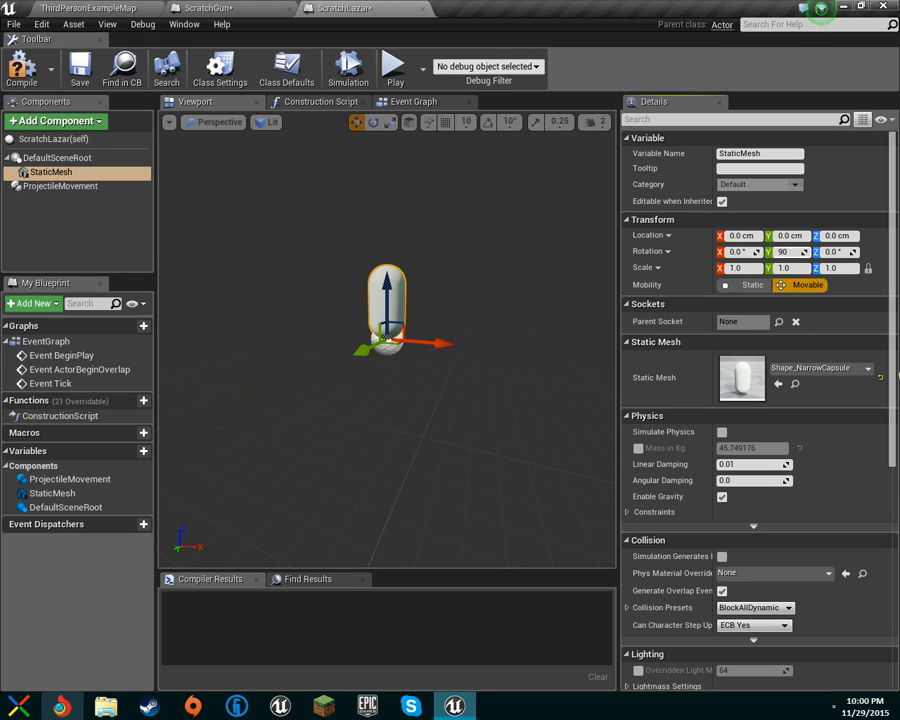
{"action": "key", "text": "Return"}
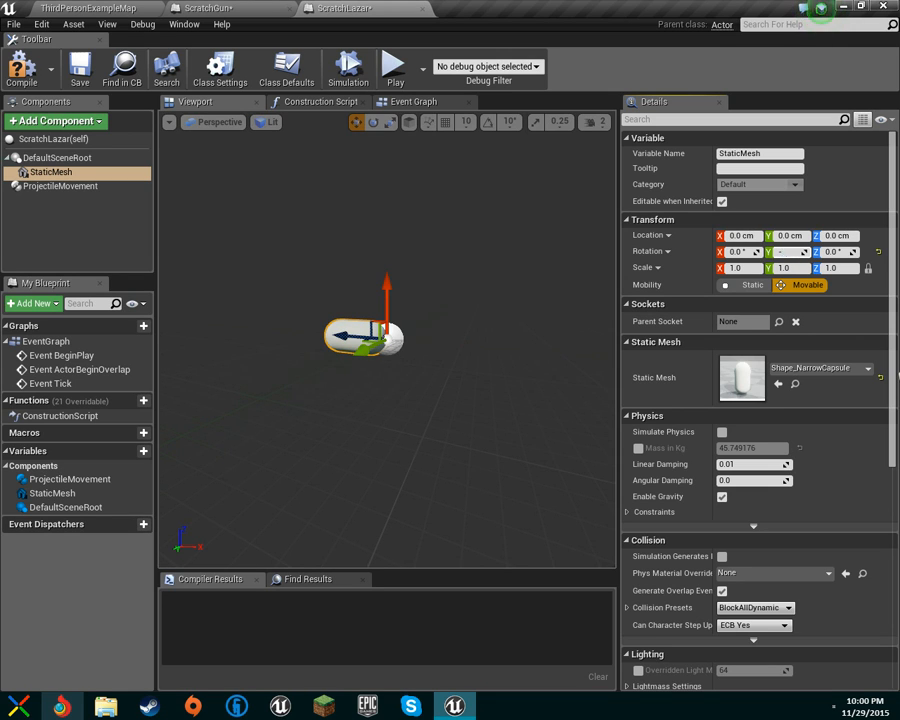
{"action": "key", "text": "Return"}
{"action": "scroll", "coordinate": [458, 388], "scroll_direction": "up", "scroll_amount": 3}
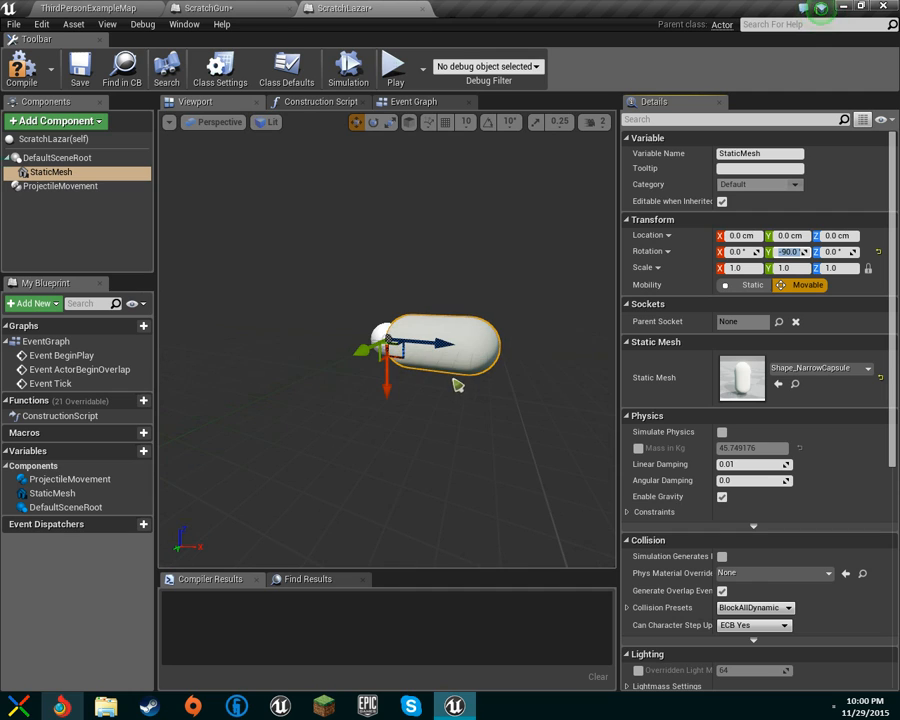
{"action": "left_click_drag", "start_coordinate": [454, 346], "coordinate": [383, 345]}
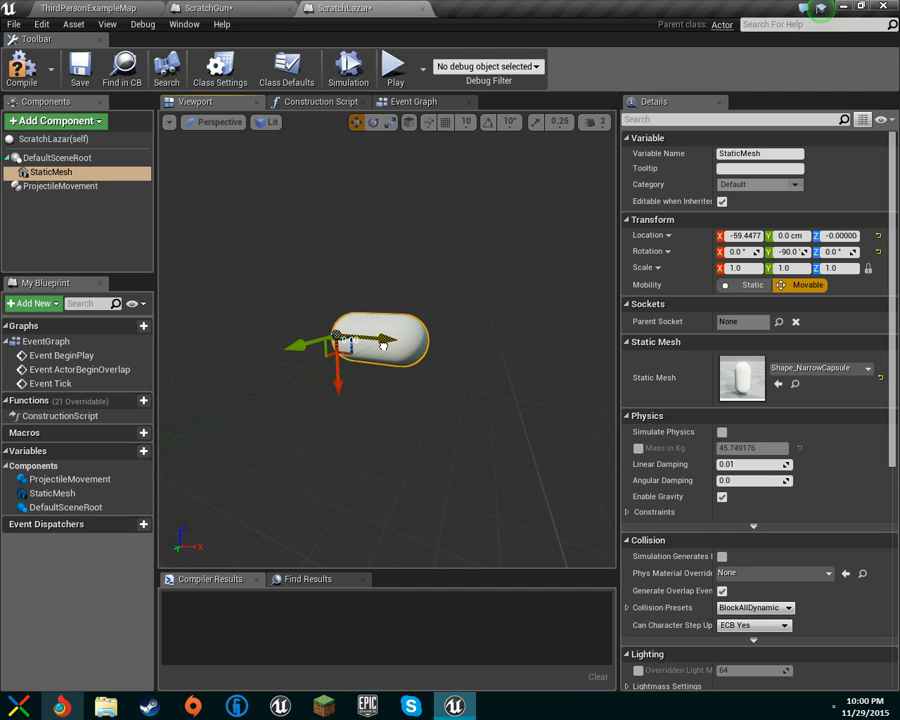
- Set the capsule mesh's X location to -50 cm
{"action": "left_click", "coordinate": [746, 237]}
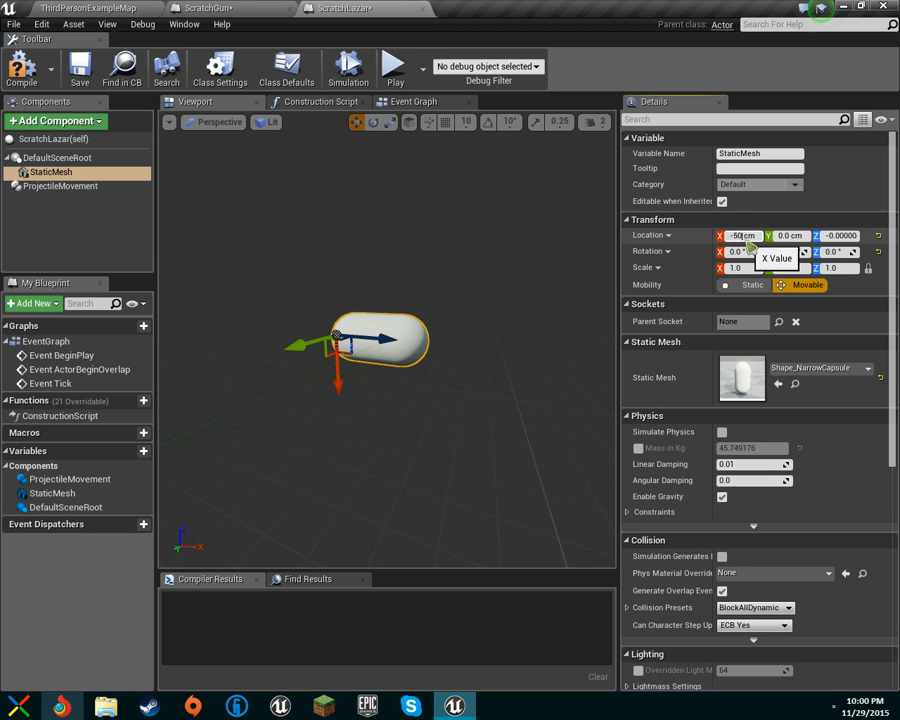
{"action": "type", "text": "-50"}
{"action": "key", "text": "Return"}
- Enable grid, rotation and scale snapping in the ScratchLazar viewport
{"action": "left_click", "coordinate": [445, 121]}
{"action": "left_click", "coordinate": [488, 121]}
{"action": "left_click", "coordinate": [536, 121]}
{"action": "right_click_drag", "start_coordinate": [542, 221], "coordinate": [451, 186]}
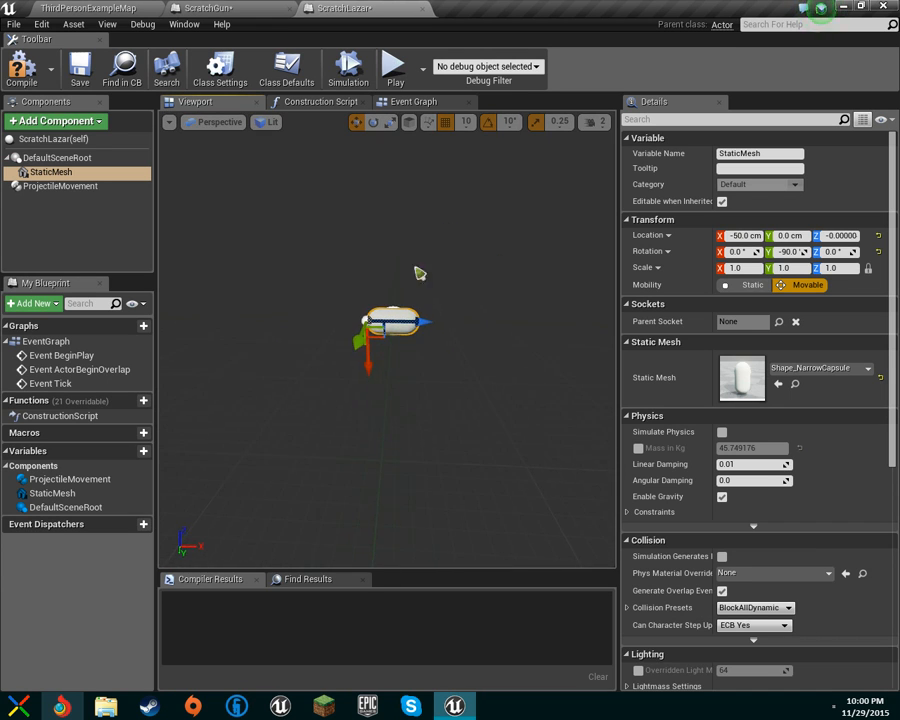
{"action": "right_click_drag", "start_coordinate": [436, 330], "coordinate": [415, 360]}
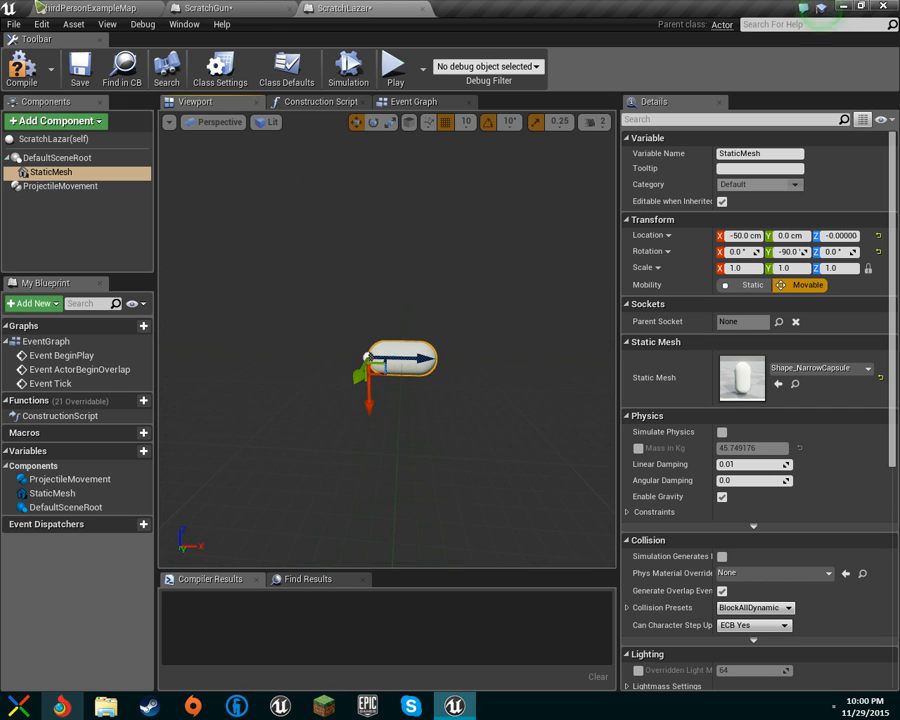
- Set the Projectile Movement component's Initial Speed to 100000 and compile the ScratchLazar Blueprint
{"action": "left_click", "coordinate": [62, 186]}
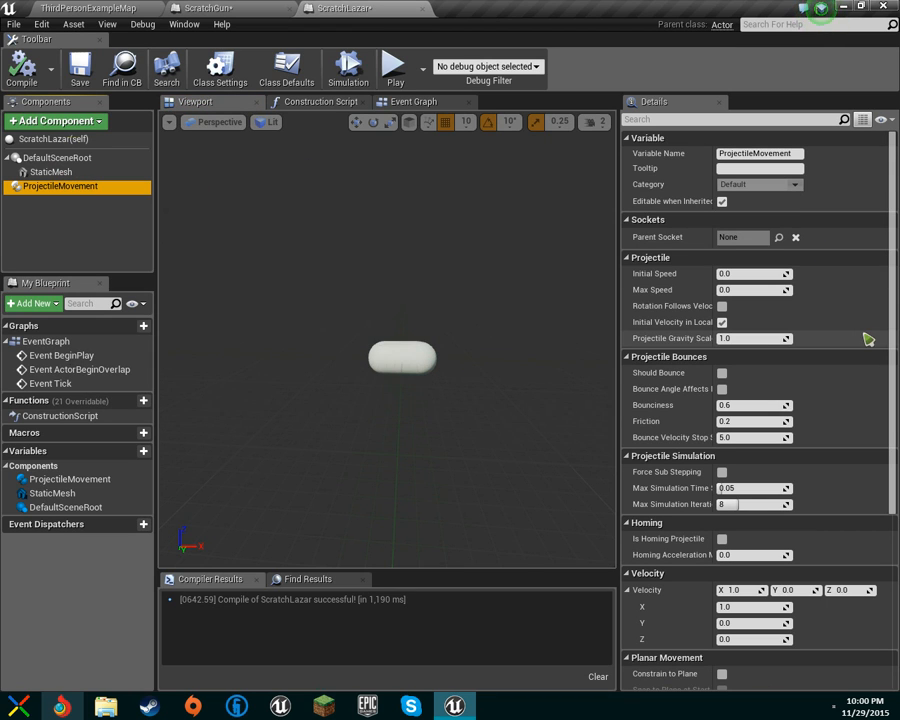
{"action": "left_click", "coordinate": [742, 274]}
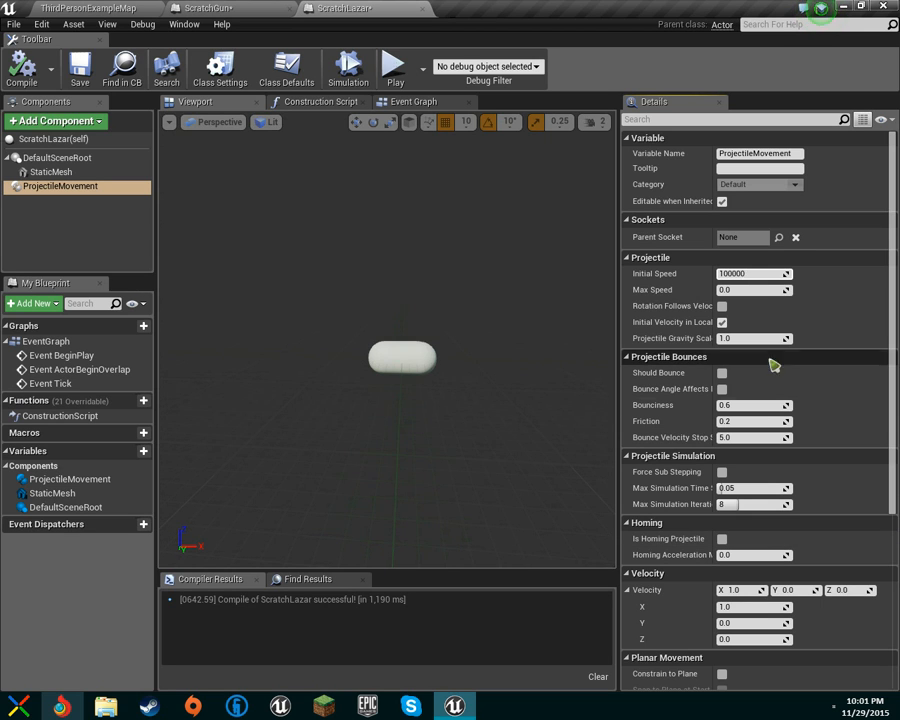
{"action": "left_click", "coordinate": [748, 273]}
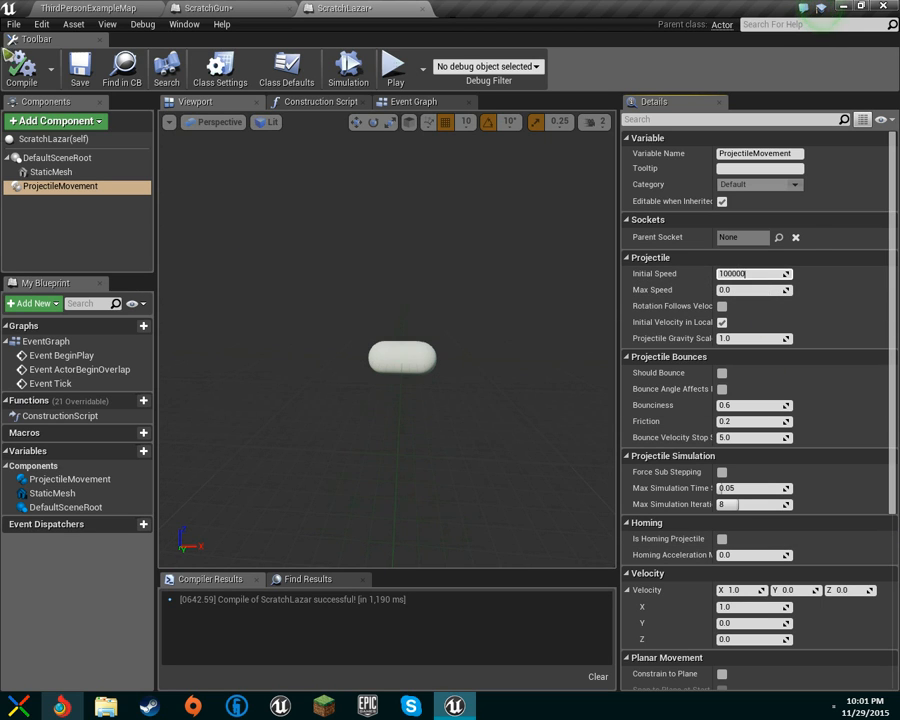
{"action": "left_click", "coordinate": [18, 64]}
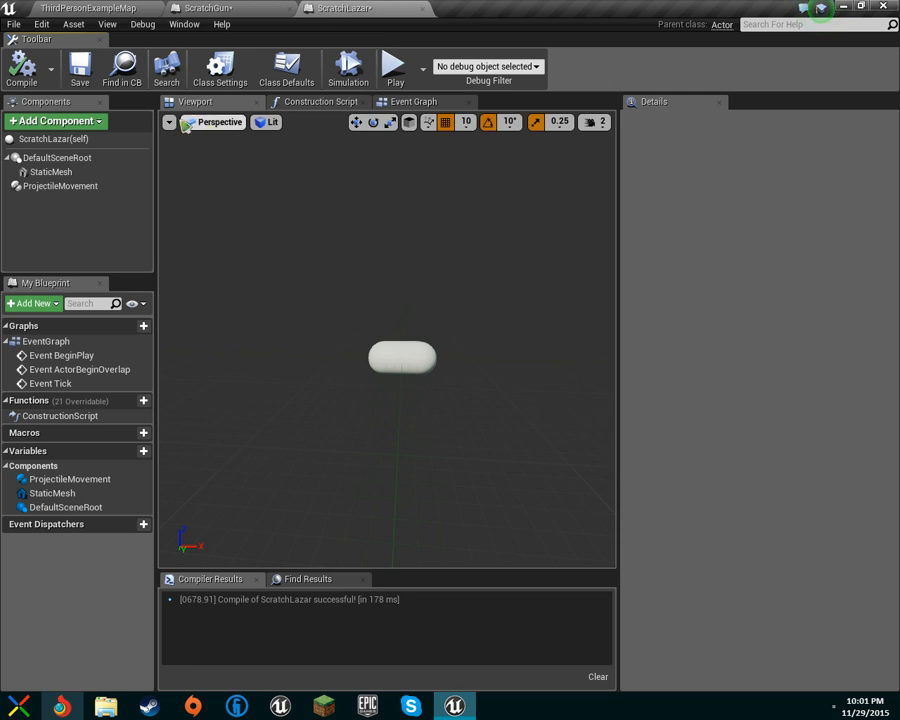
{"action": "left_click", "coordinate": [92, 187]}
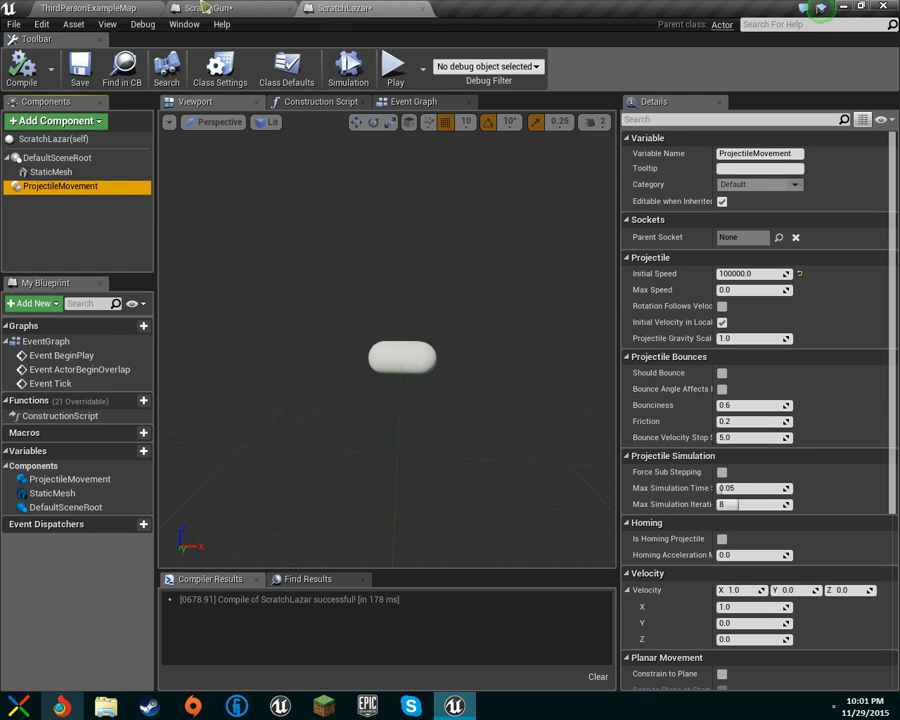
- Create a material named Lazar_Mat in the Blueprints folder and open it for editing
{"action": "key", "text": "ctrl+Tab"}
{"action": "key", "text": "ctrl+Tab"}
{"action": "right_click", "coordinate": [633, 635]}
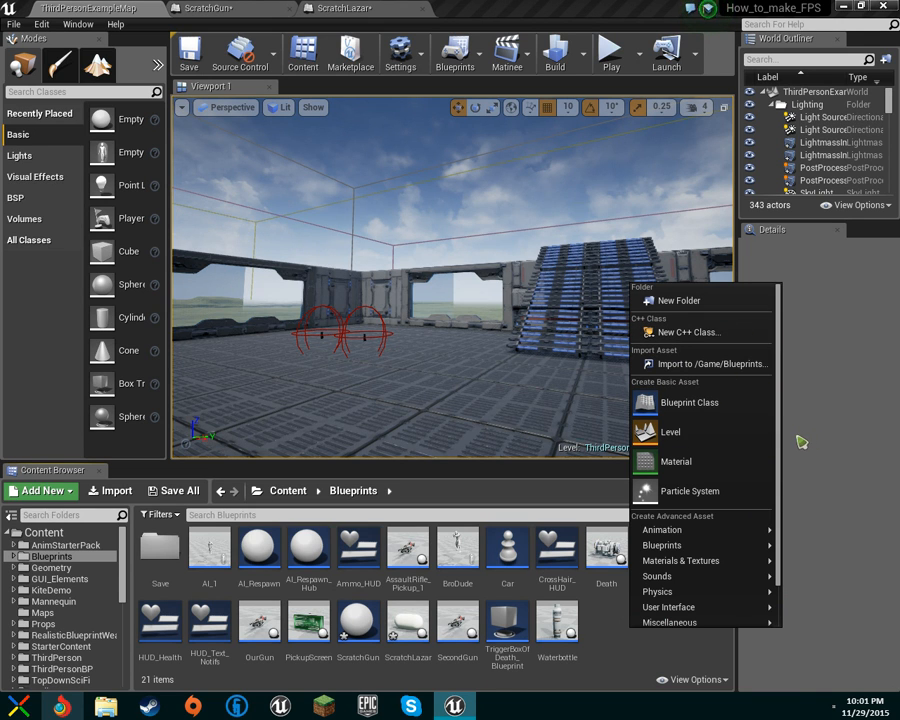
{"action": "mouse_move", "coordinate": [665, 531]}
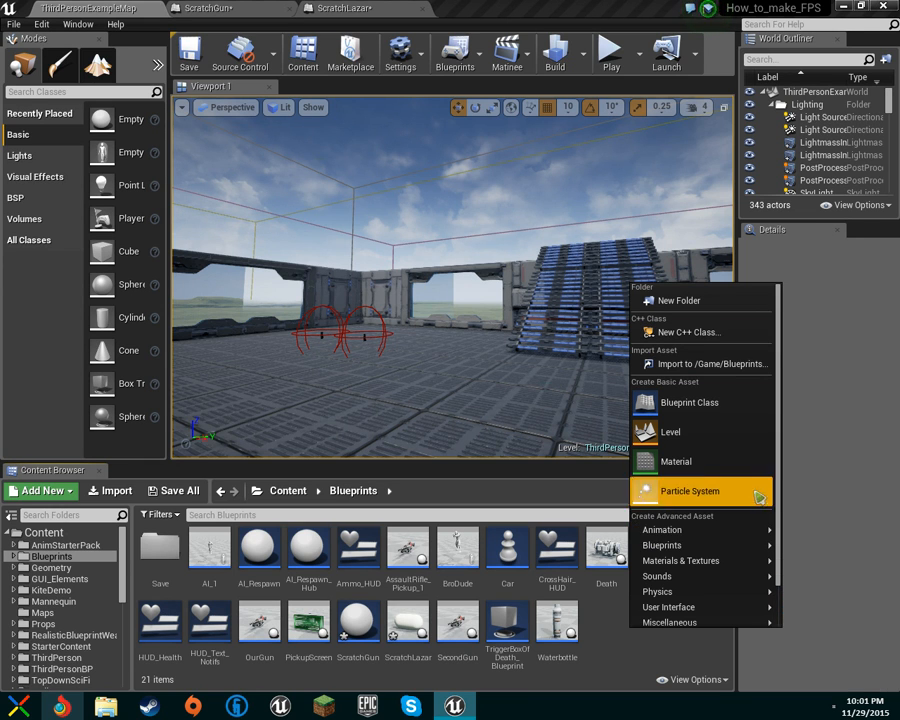
{"action": "left_click", "coordinate": [739, 458]}
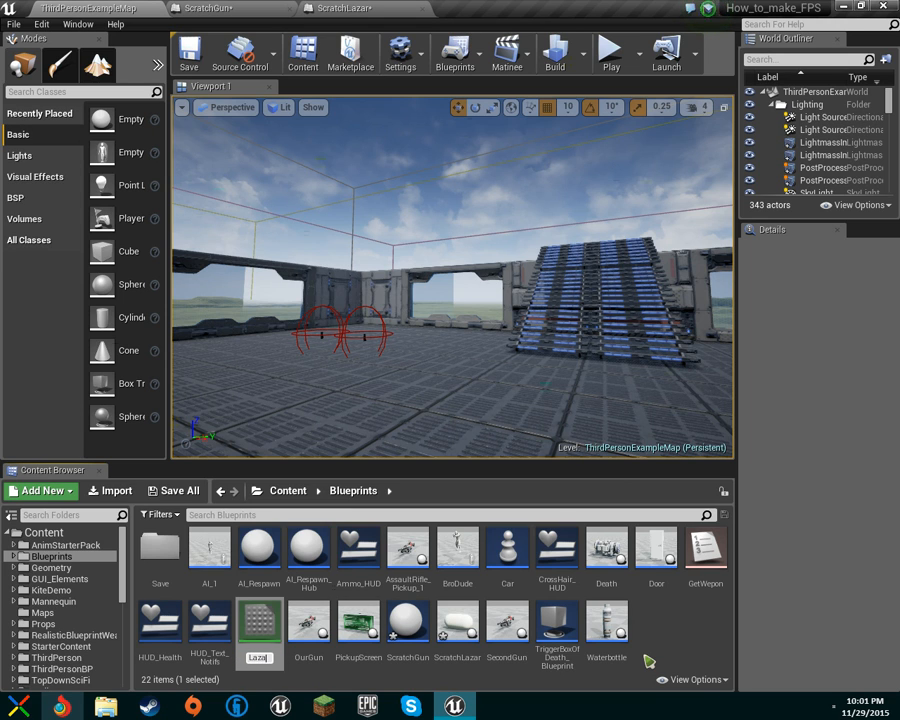
{"action": "type", "text": "Lazar_Mat"}
{"action": "key", "text": "Return"}
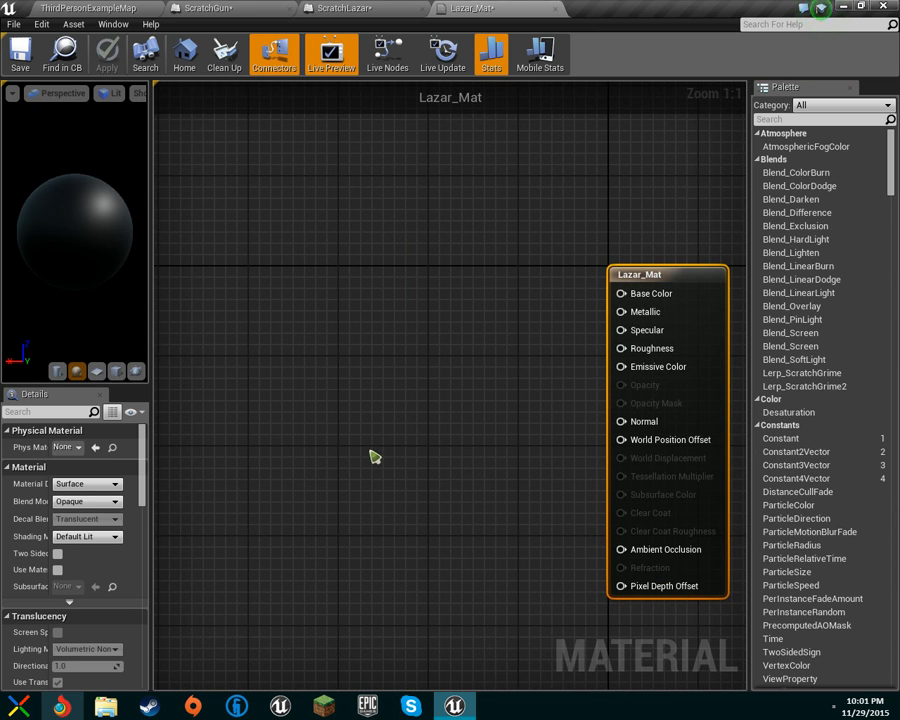
- Add a Constant node to Lazar_Mat, connect it to Base Color and set its value to 1
{"action": "left_click", "coordinate": [332, 324]}
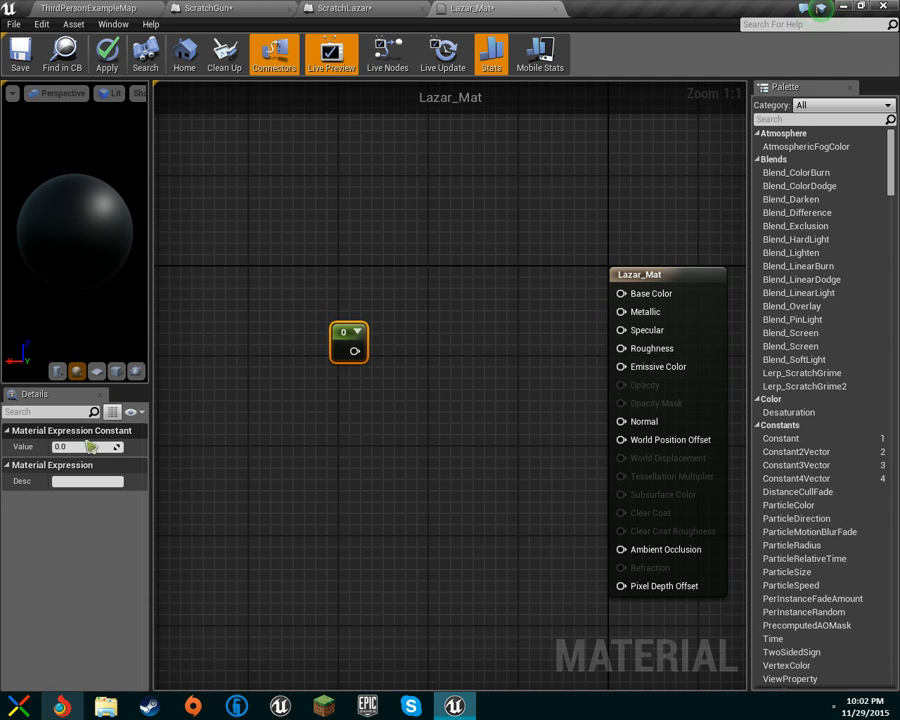
{"action": "left_click_drag", "start_coordinate": [75, 452], "coordinate": [676, 300]}
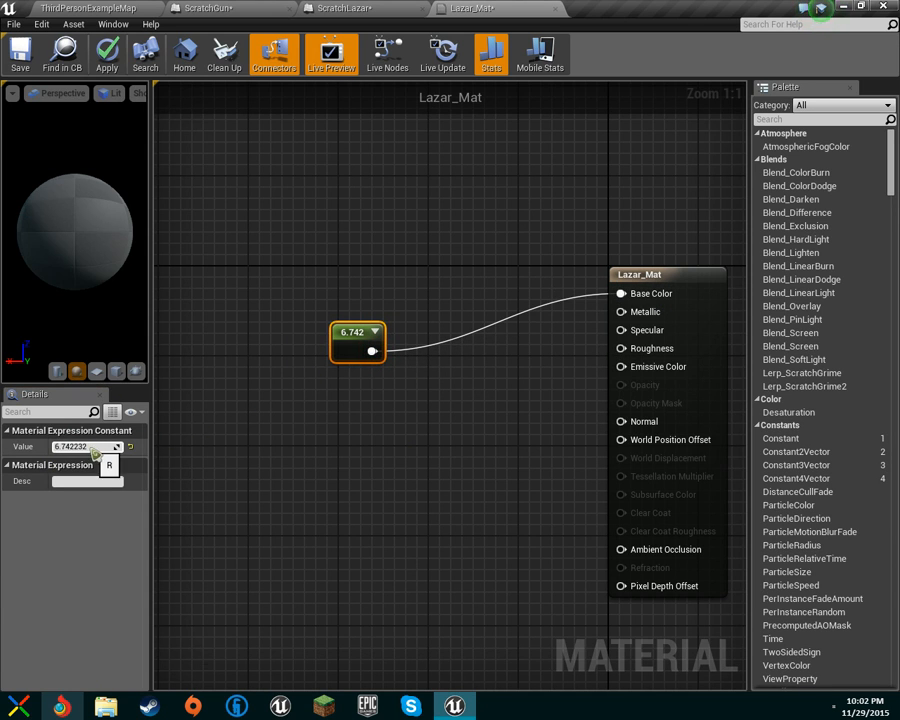
{"action": "left_click_drag", "start_coordinate": [95, 451], "coordinate": [56, 455]}
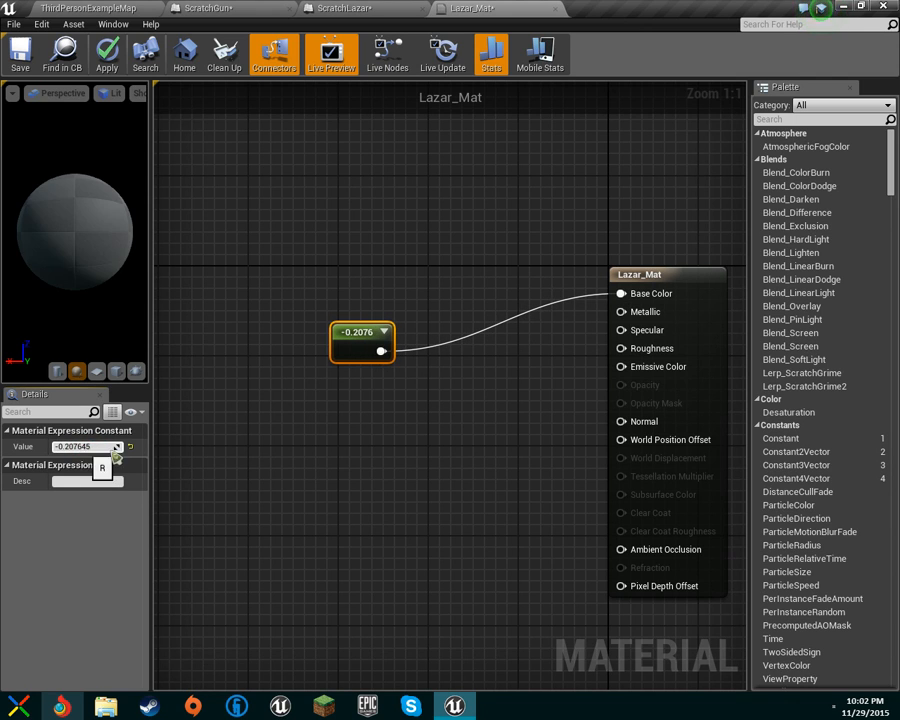
{"action": "left_click", "coordinate": [85, 447]}
{"action": "type", "text": "1"}
{"action": "key", "text": "Return"}
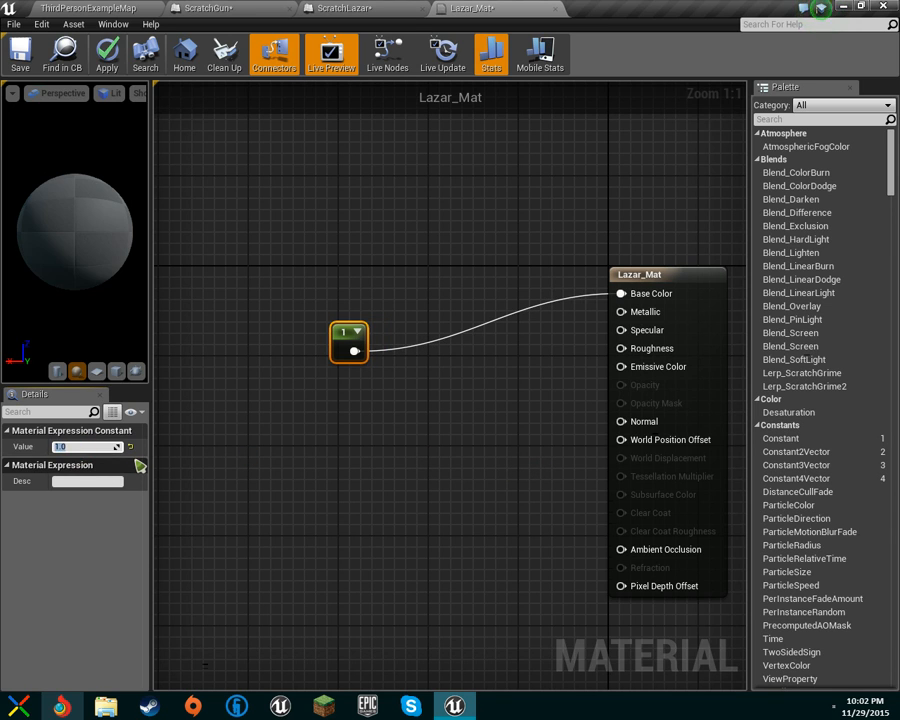
- Try Constant values of about 1.8 and 0.5 on the Base Color, and delete the Constant node
{"action": "left_click", "coordinate": [77, 448]}
{"action": "left_click", "coordinate": [26, 542]}
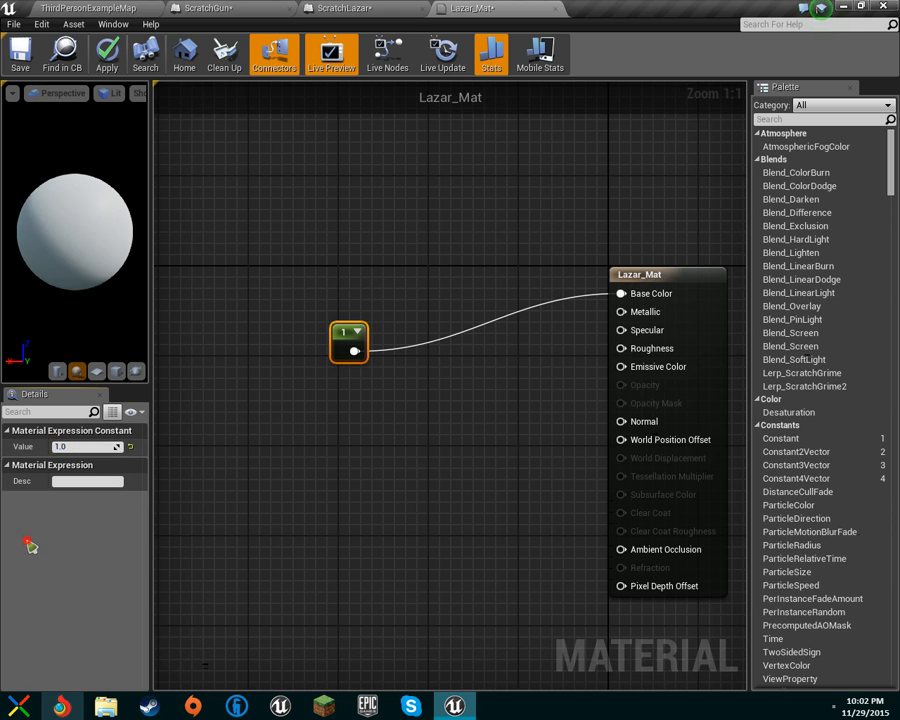
{"action": "mouse_move", "coordinate": [68, 448]}
{"action": "left_mouse_down"}
{"action": "mouse_move", "coordinate": [130, 448]}
{"action": "mouse_move", "coordinate": [80, 448]}
{"action": "left_mouse_up"}
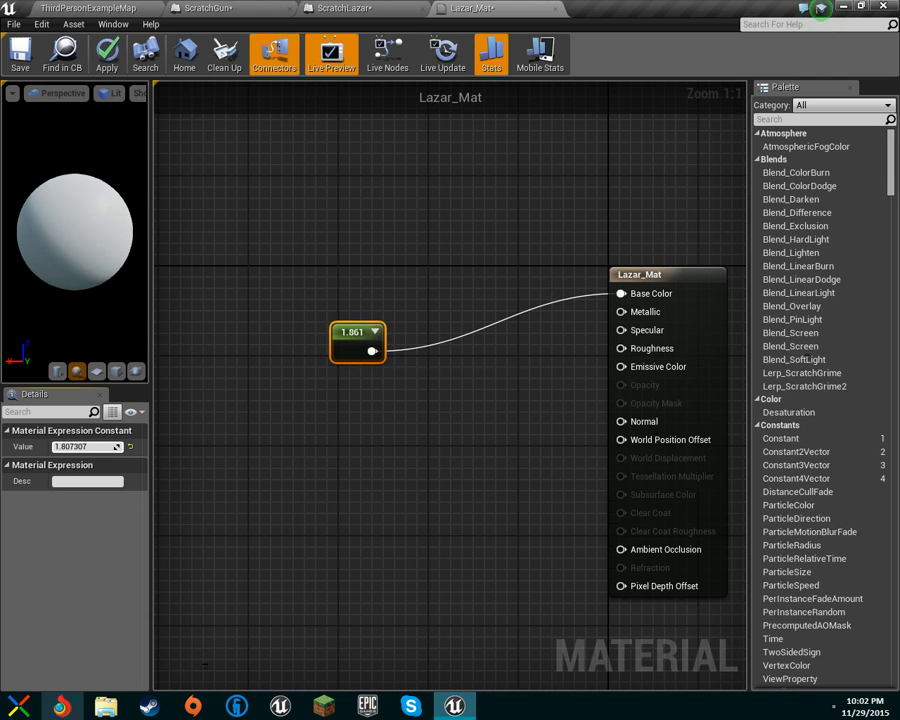
{"action": "left_click_drag", "start_coordinate": [80, 448], "coordinate": [74, 448]}
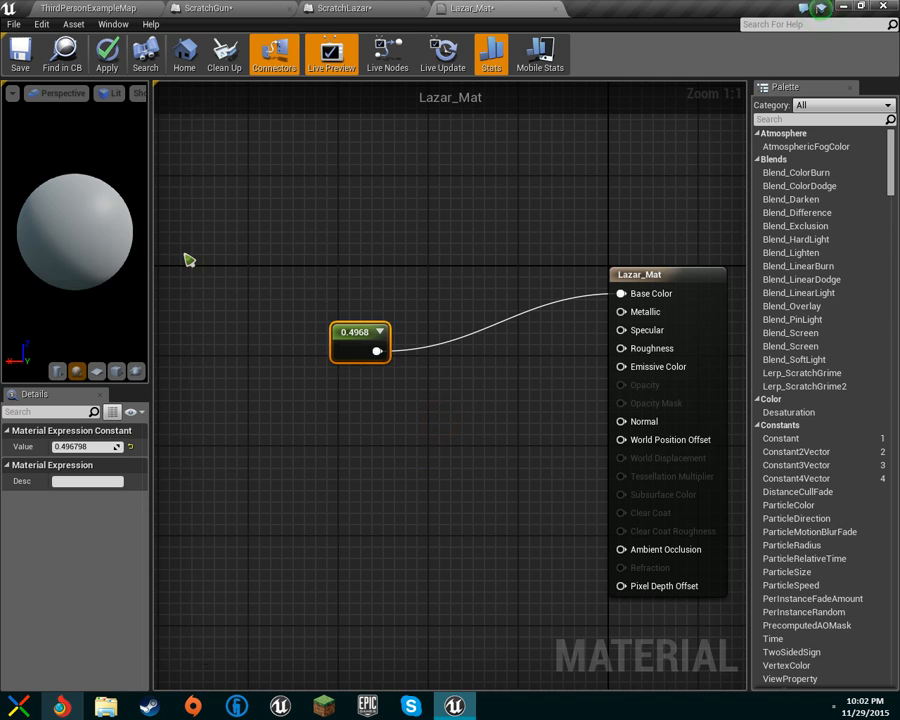
{"action": "key", "text": "Delete"}
- Add a Constant2Vector node with R about 188 and G about -0.43, connected to both Base Color and Emissive Color
{"action": "left_click", "coordinate": [402, 309]}
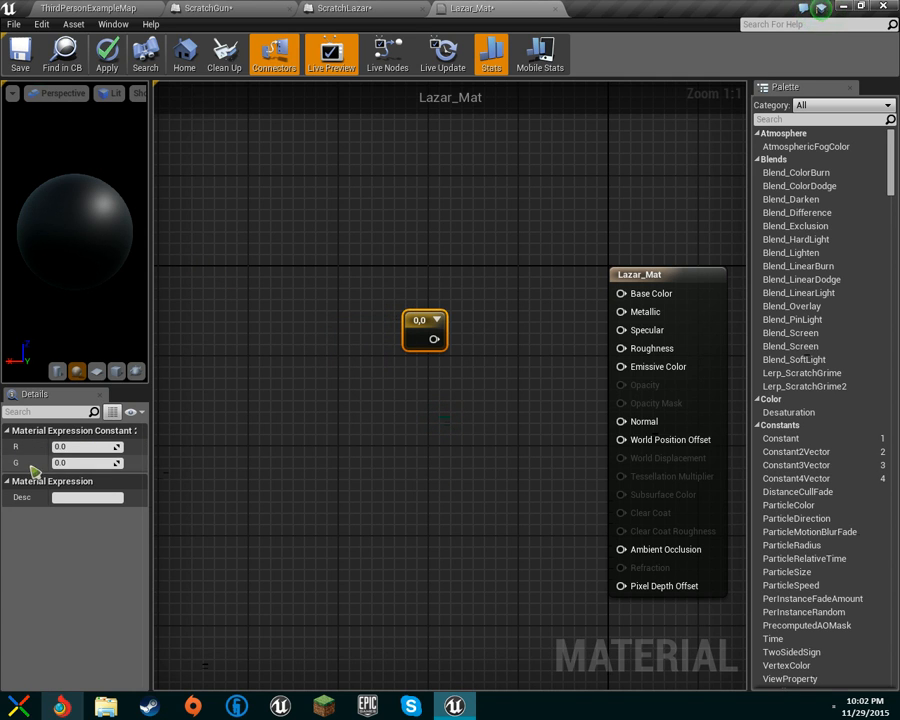
{"action": "left_click_drag", "start_coordinate": [86, 446], "coordinate": [150, 449]}
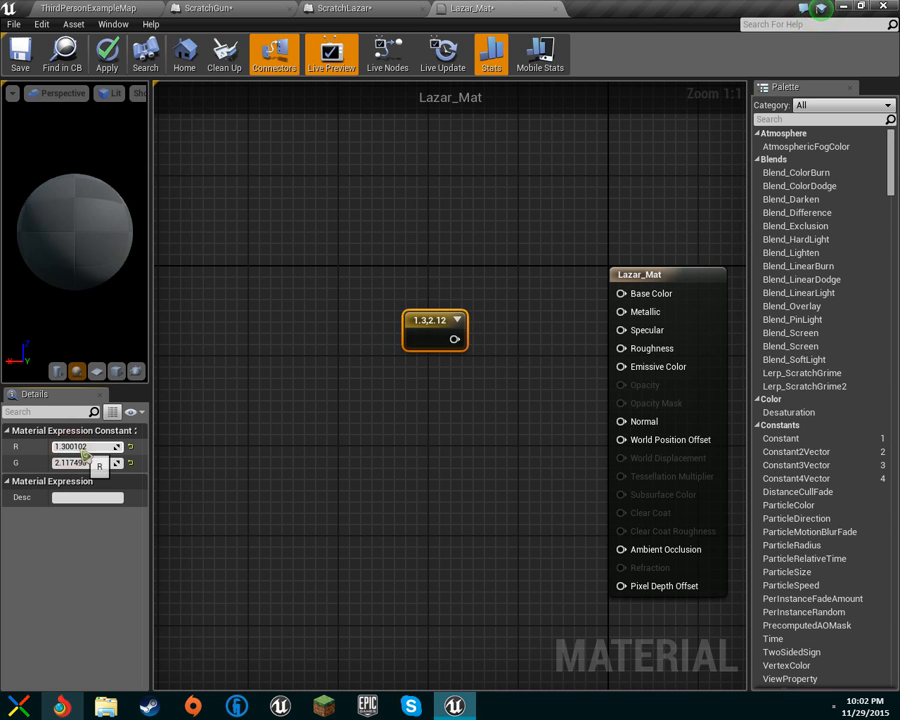
{"action": "left_click_drag", "start_coordinate": [455, 339], "coordinate": [622, 294]}
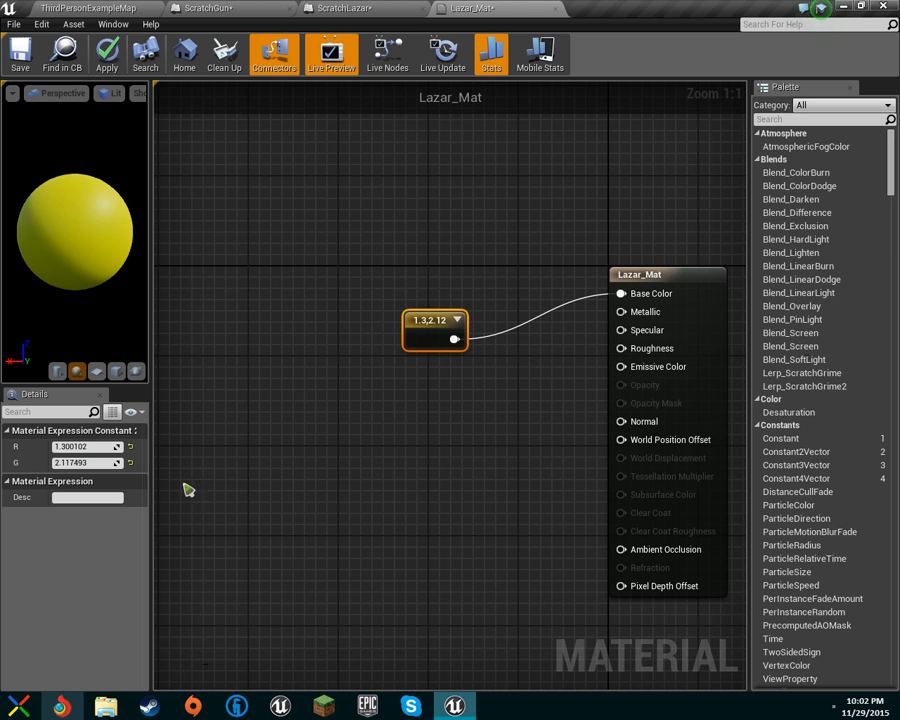
{"action": "left_click_drag", "start_coordinate": [118, 463], "coordinate": [68, 450]}
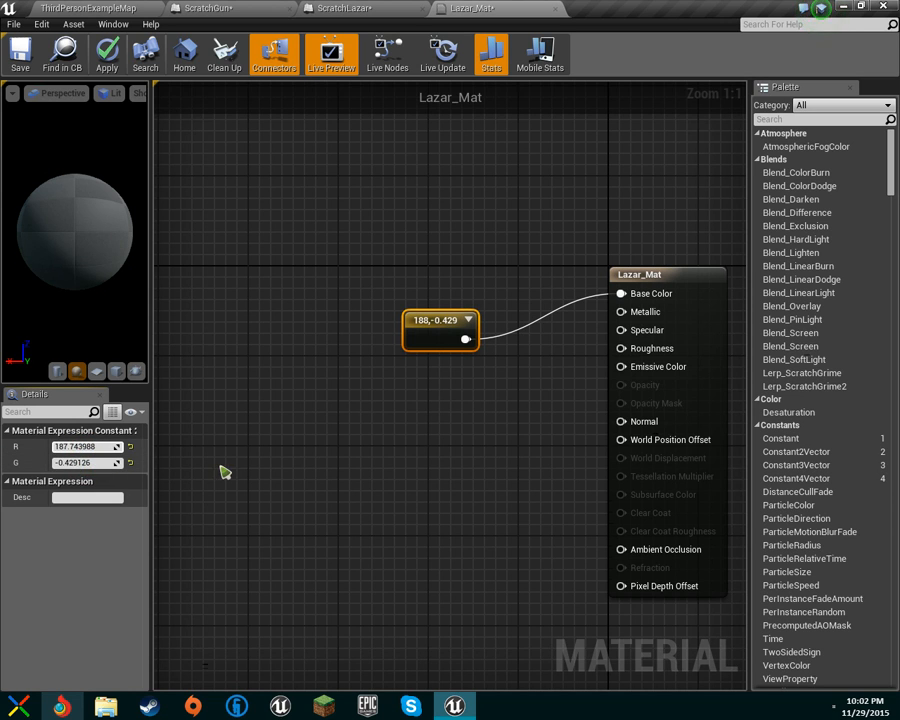
{"action": "left_click_drag", "start_coordinate": [466, 340], "coordinate": [666, 372]}
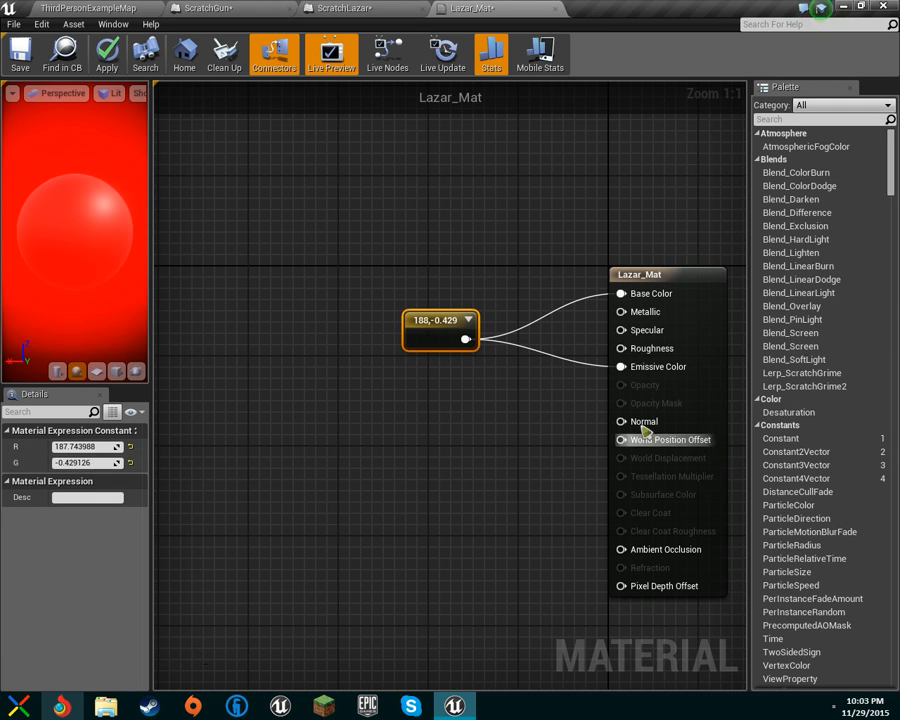
- Set the Constant2Vector's R to 3 and G to 0 for a red glow
{"action": "left_click", "coordinate": [85, 446]}
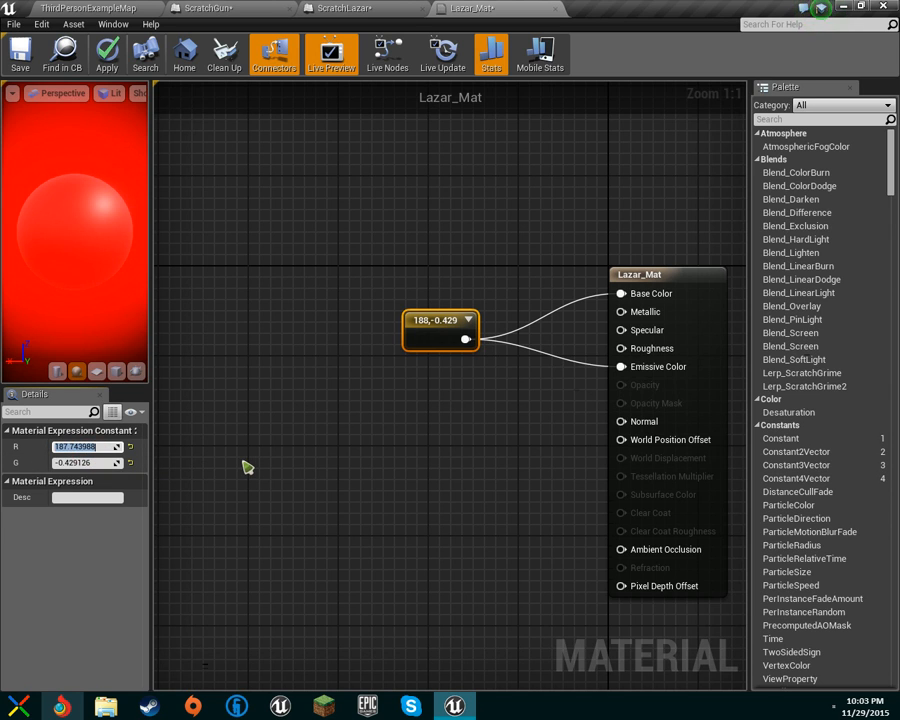
{"action": "type", "text": "3"}
{"action": "key", "text": "Return"}
{"action": "left_click", "coordinate": [91, 462]}
{"action": "type", "text": "0"}
{"action": "key", "text": "Return"}
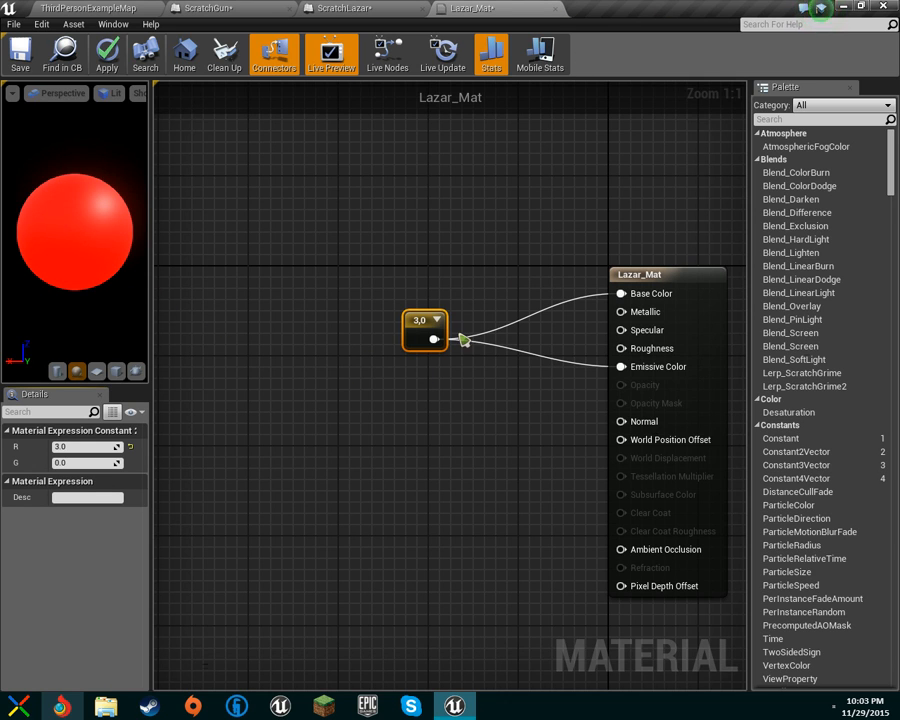
- Set the Constant2Vector's G to 3 and R to 0 for a green glow
{"action": "left_click", "coordinate": [85, 462]}
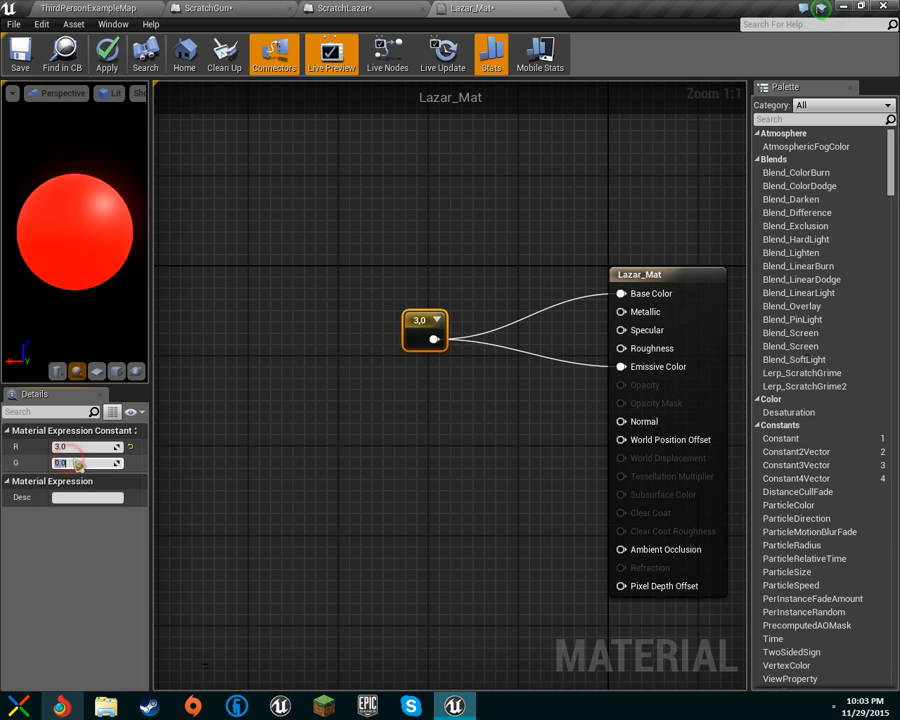
{"action": "type", "text": "3"}
{"action": "key", "text": "Tab"}
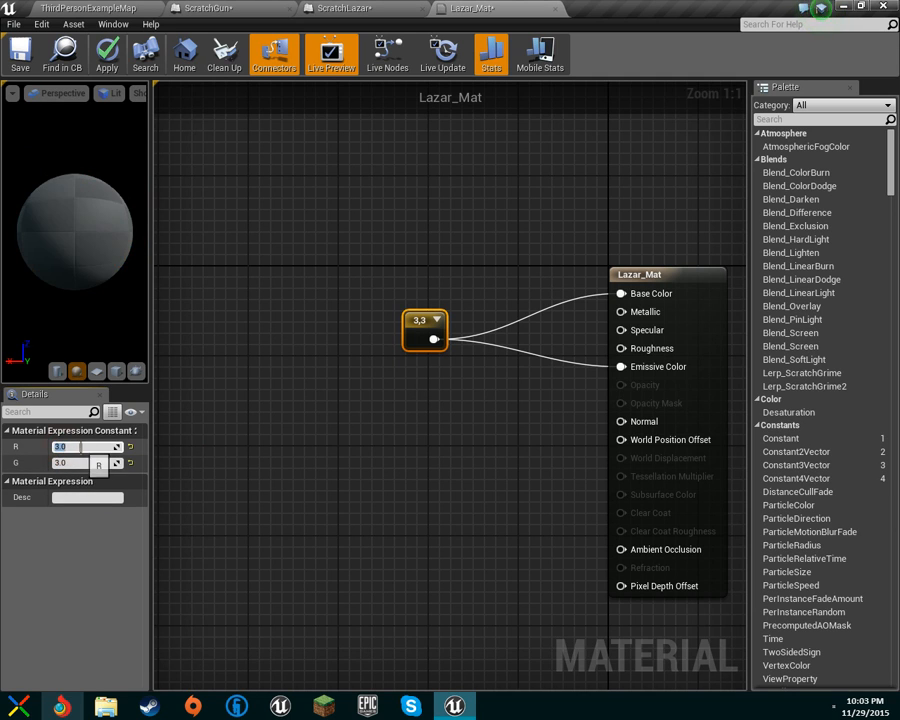
{"action": "type", "text": "0"}
{"action": "left_click", "coordinate": [106, 567]}
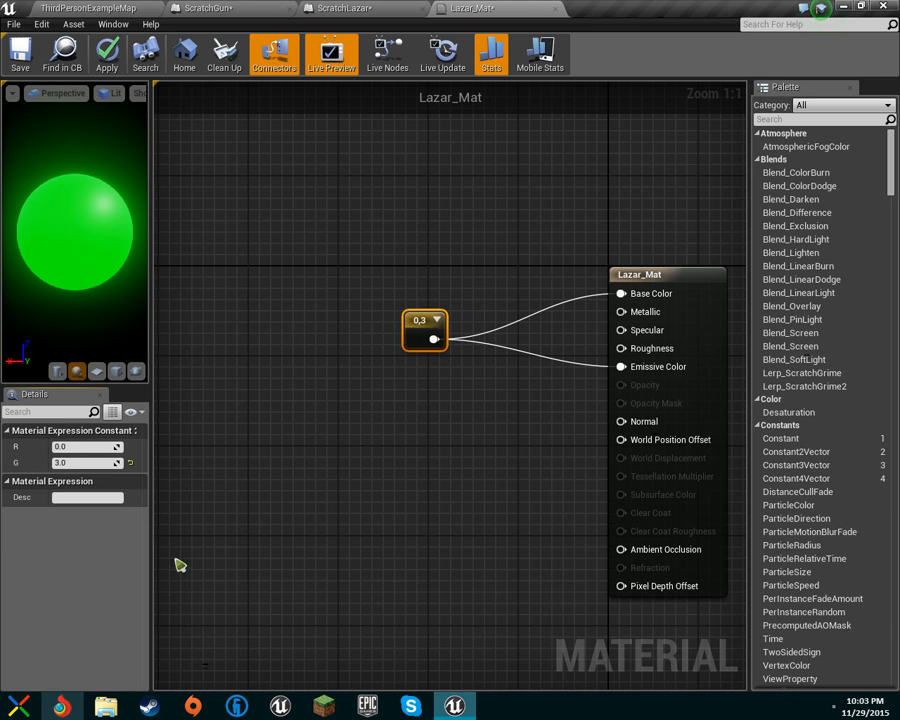
- Add a Constant3Vector node below the Constant2Vector and connect it to Base Color and Emissive Color instead
{"action": "left_click", "coordinate": [352, 435]}
{"action": "left_click", "coordinate": [350, 428]}
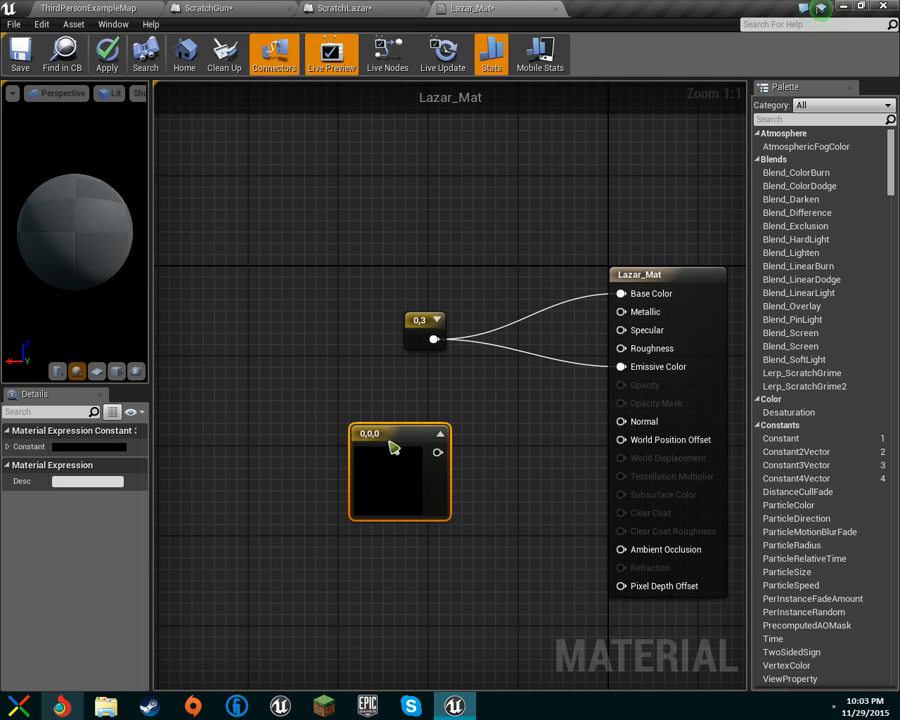
{"action": "left_click", "coordinate": [9, 447]}
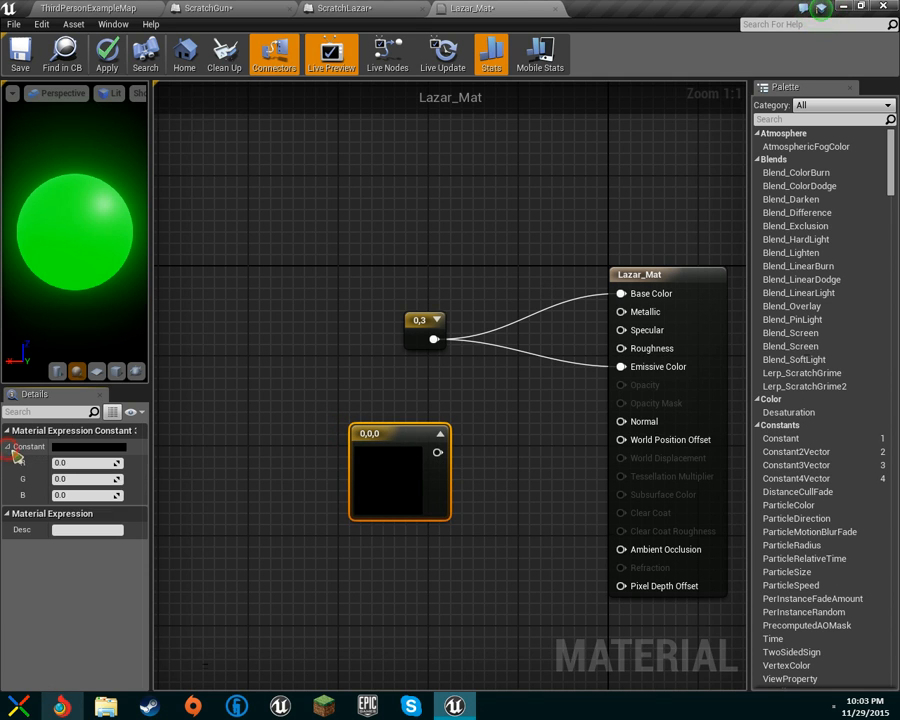
{"action": "left_click_drag", "start_coordinate": [438, 453], "coordinate": [622, 294]}
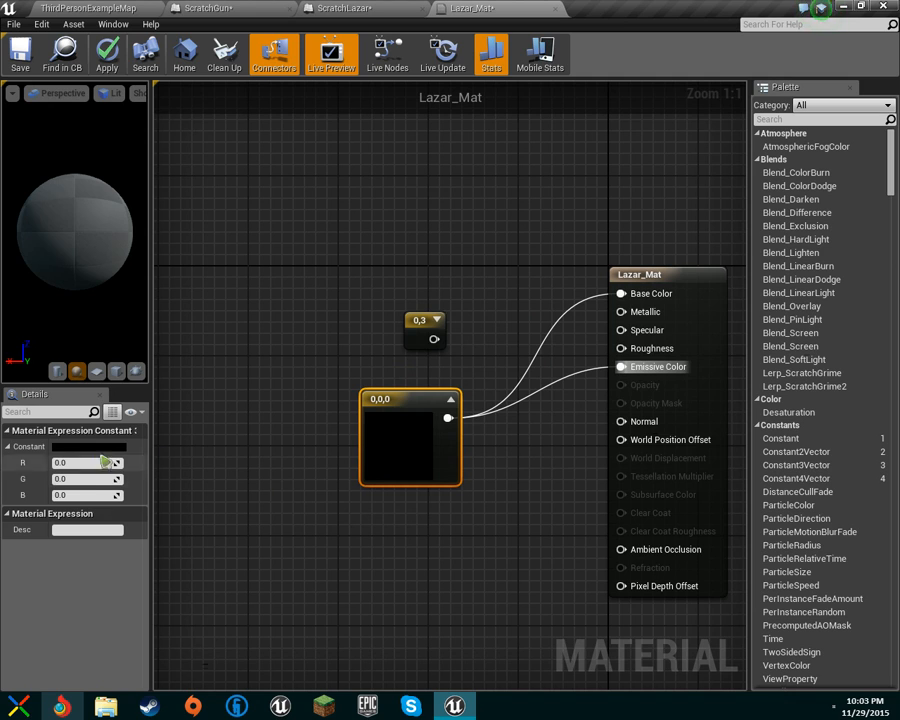
- Set the Constant3Vector's R to 3 and break its link to Base Color, keeping the Emissive Color connection
{"action": "left_click", "coordinate": [62, 464]}
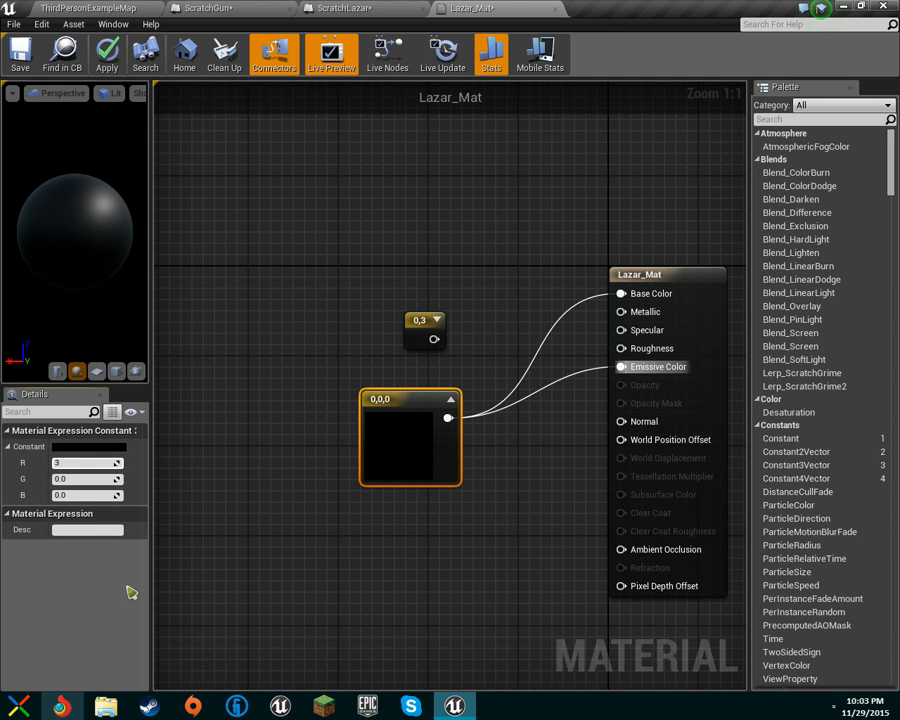
{"action": "type", "text": "3"}
{"action": "key", "text": "Return"}
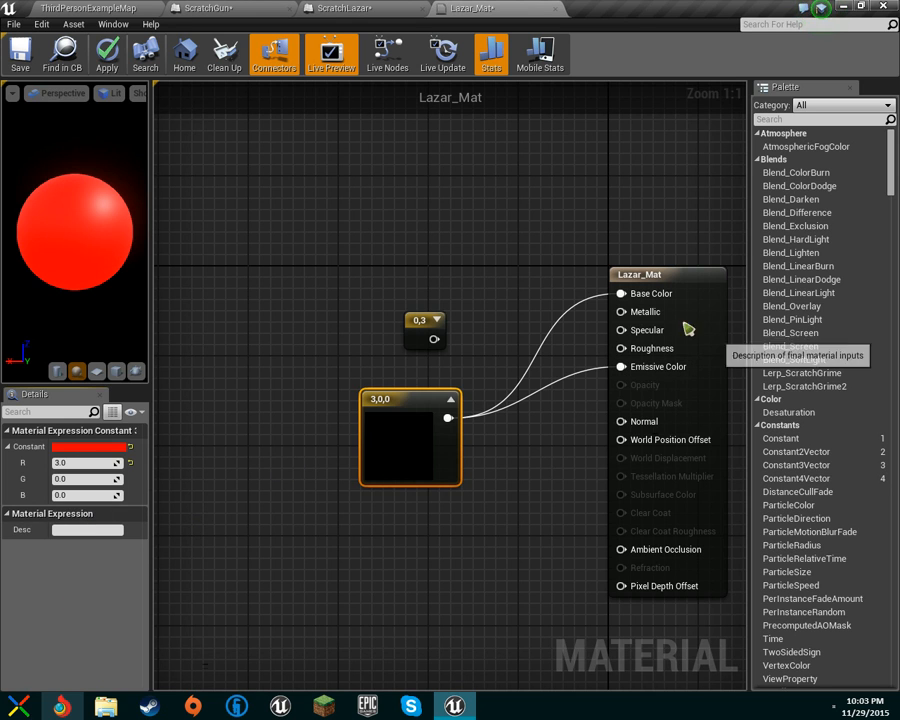
{"action": "right_click", "coordinate": [638, 297]}
{"action": "left_click", "coordinate": [656, 311]}
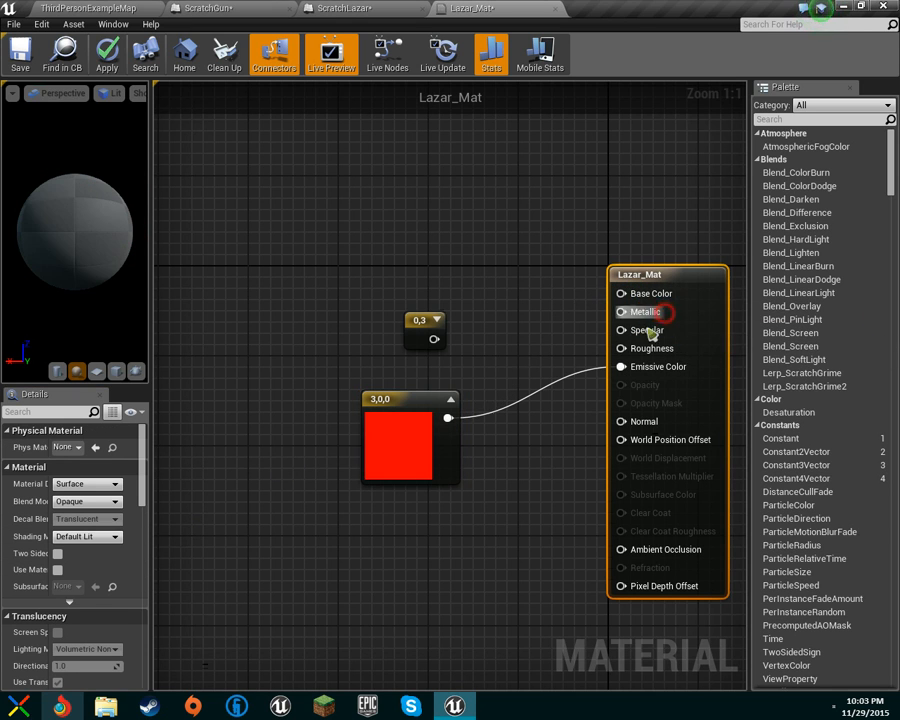
- Move both constant nodes higher in the Lazar_Mat graph and set the Constant3Vector's R to 6
{"action": "left_click_drag", "start_coordinate": [413, 322], "coordinate": [359, 254]}
{"action": "left_click_drag", "start_coordinate": [397, 406], "coordinate": [405, 362]}
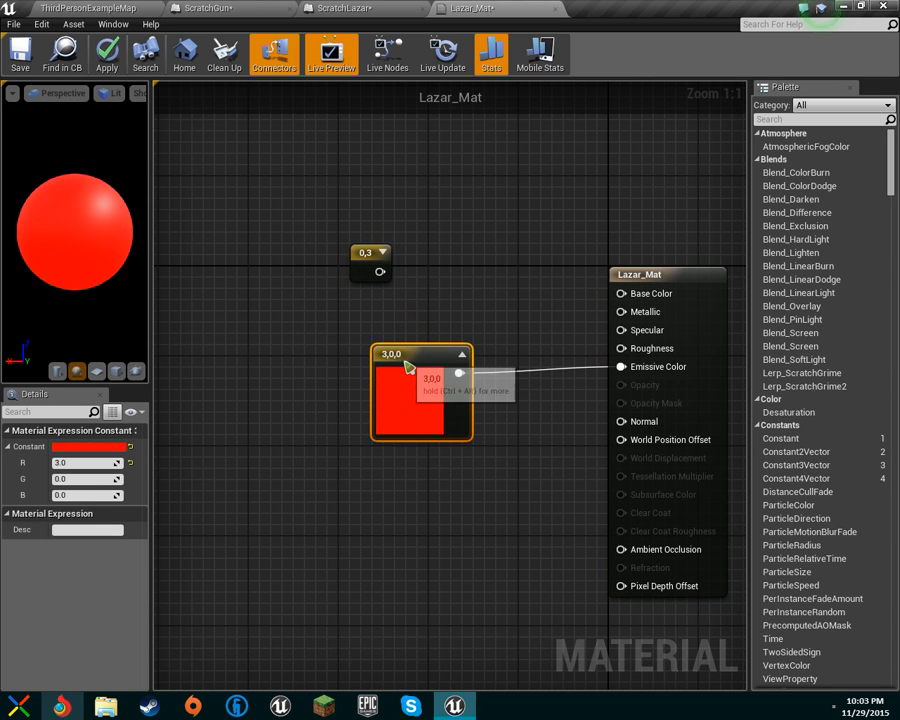
{"action": "left_click", "coordinate": [90, 463]}
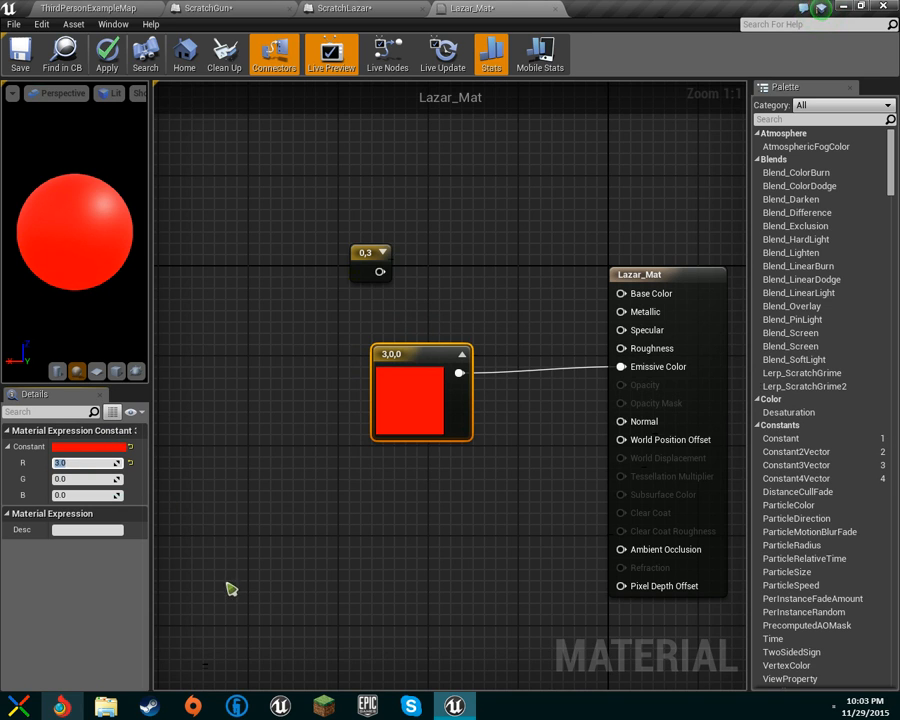
{"action": "key", "text": "Return"}
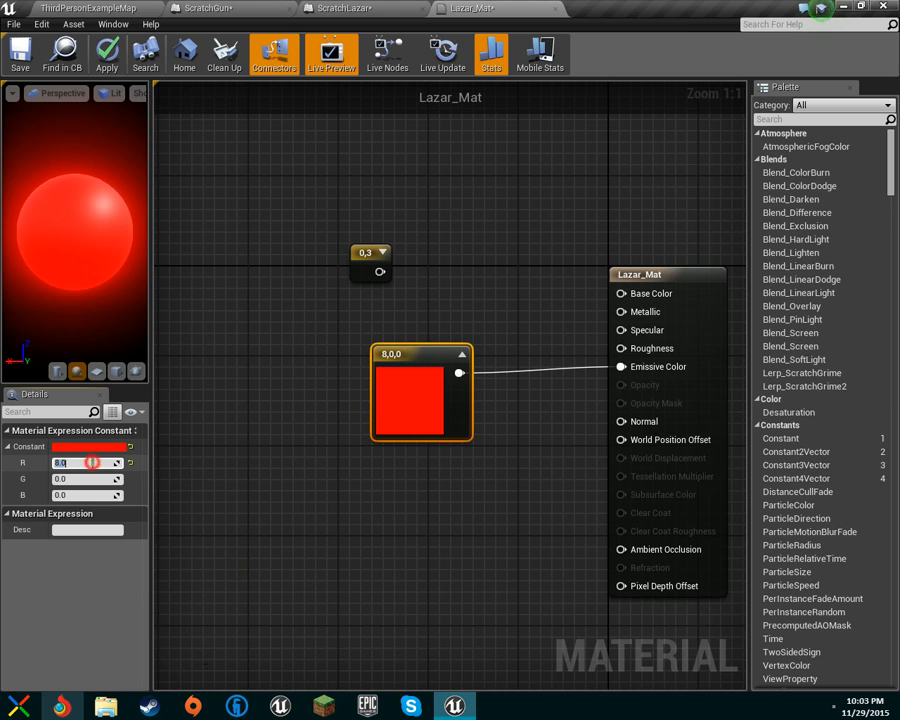
{"action": "left_click", "coordinate": [263, 632]}
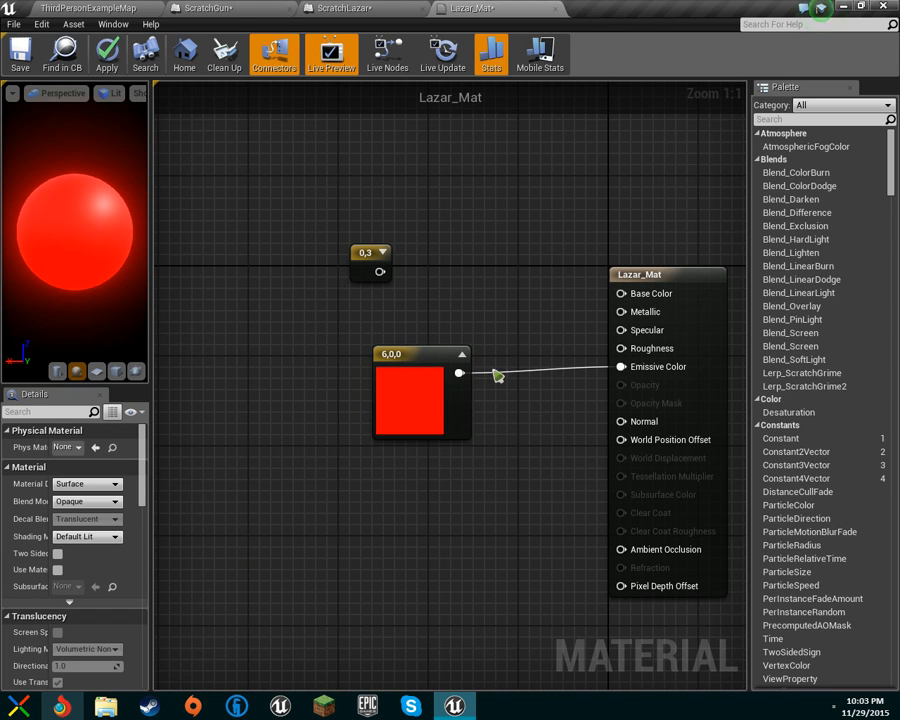
- Set the Constant3Vector's R to 0 and G to 3 for a green glow
{"action": "left_click", "coordinate": [428, 408]}
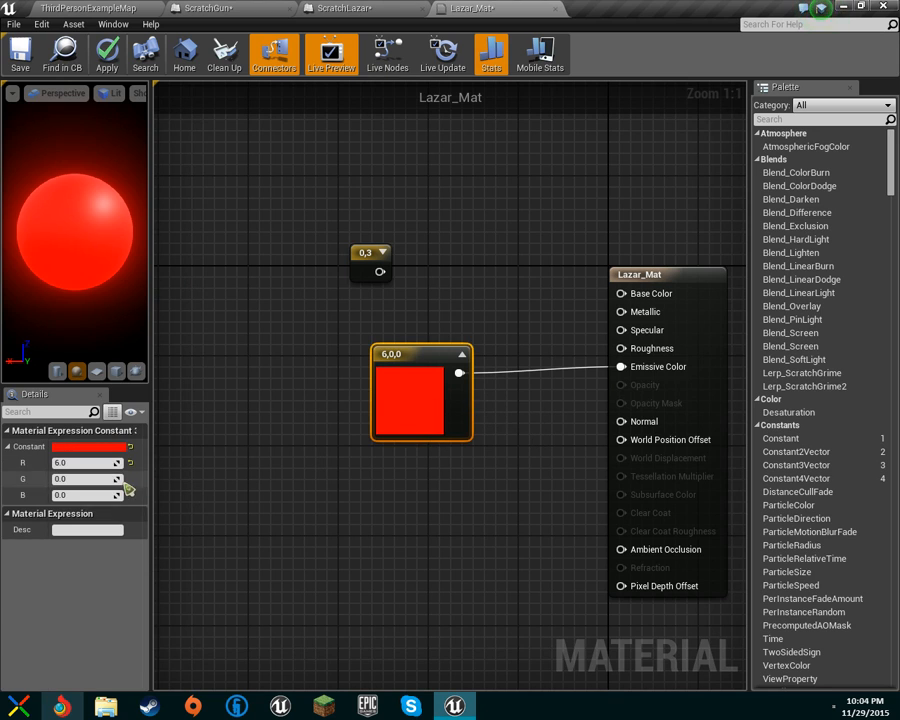
{"action": "left_click", "coordinate": [80, 463]}
{"action": "type", "text": "0"}
{"action": "left_click", "coordinate": [70, 480]}
{"action": "type", "text": "3"}
{"action": "left_click", "coordinate": [295, 545]}
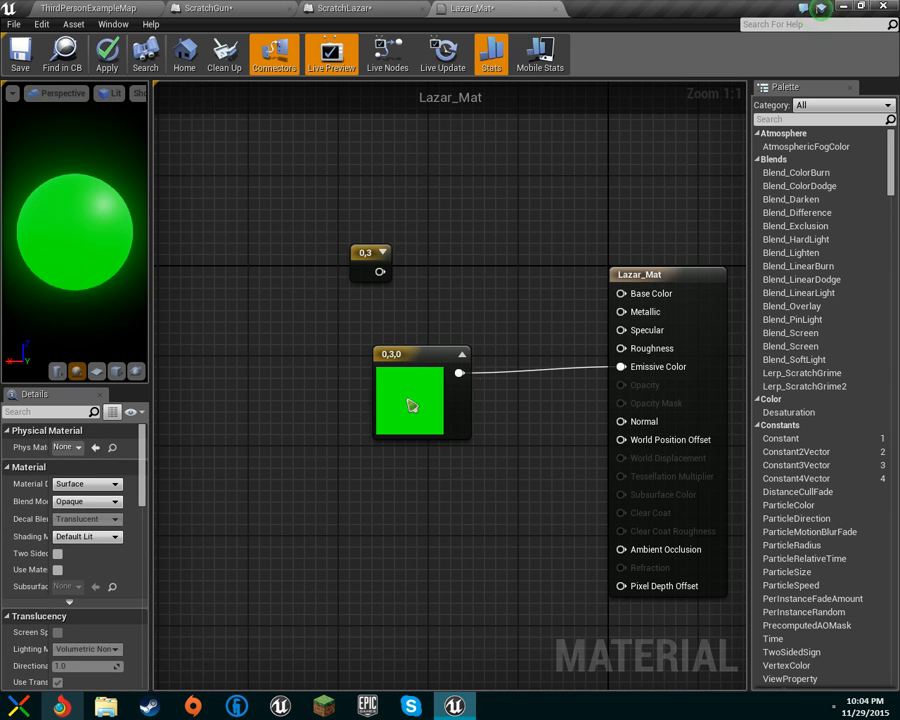
- Set the Constant3Vector's G to 0 and R to 5, and delete the unused Constant2Vector node
{"action": "left_click", "coordinate": [465, 378]}
{"action": "left_click", "coordinate": [90, 479]}
{"action": "type", "text": "0"}
{"action": "left_click", "coordinate": [90, 463]}
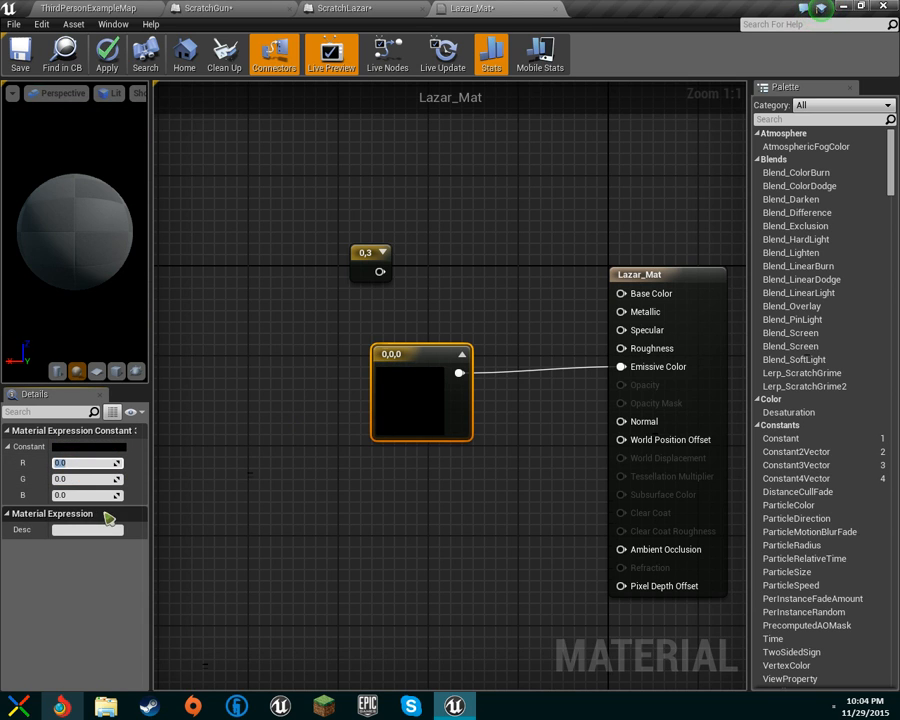
{"action": "type", "text": "4"}
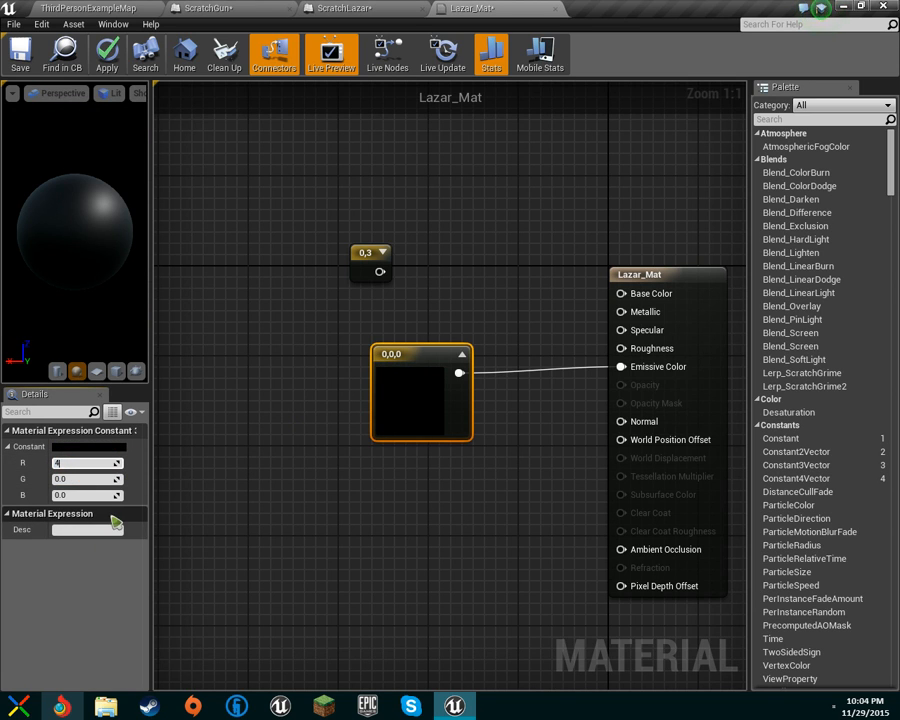
{"action": "left_click", "coordinate": [212, 506]}
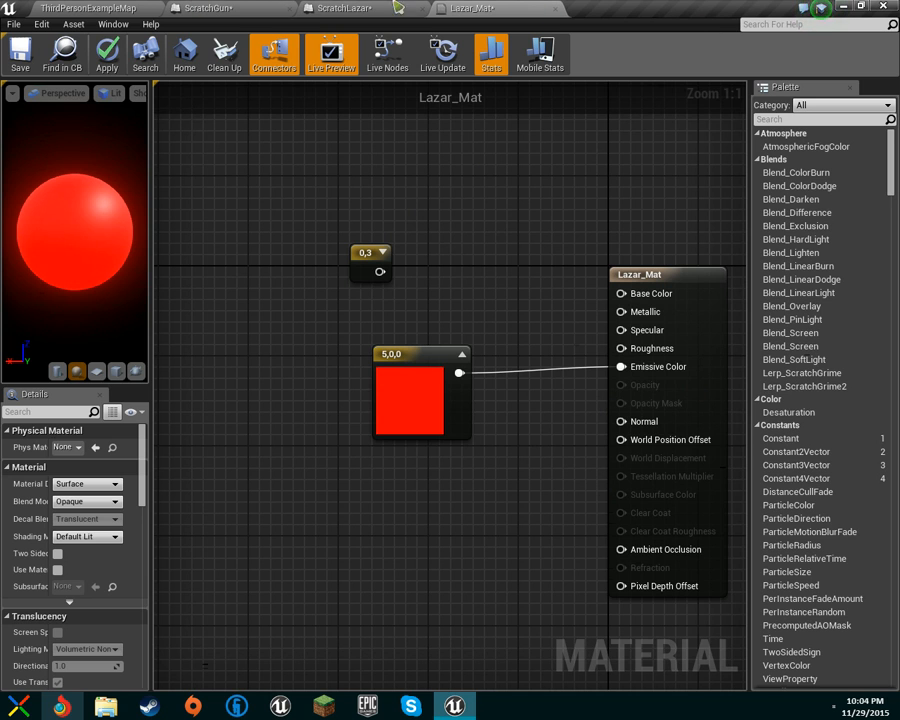
{"action": "left_click", "coordinate": [370, 262]}
- Assign Lazar_Mat as the Element 0 material of the StaticMesh in the ScratchLazar Blueprint
{"action": "left_click", "coordinate": [345, 8]}
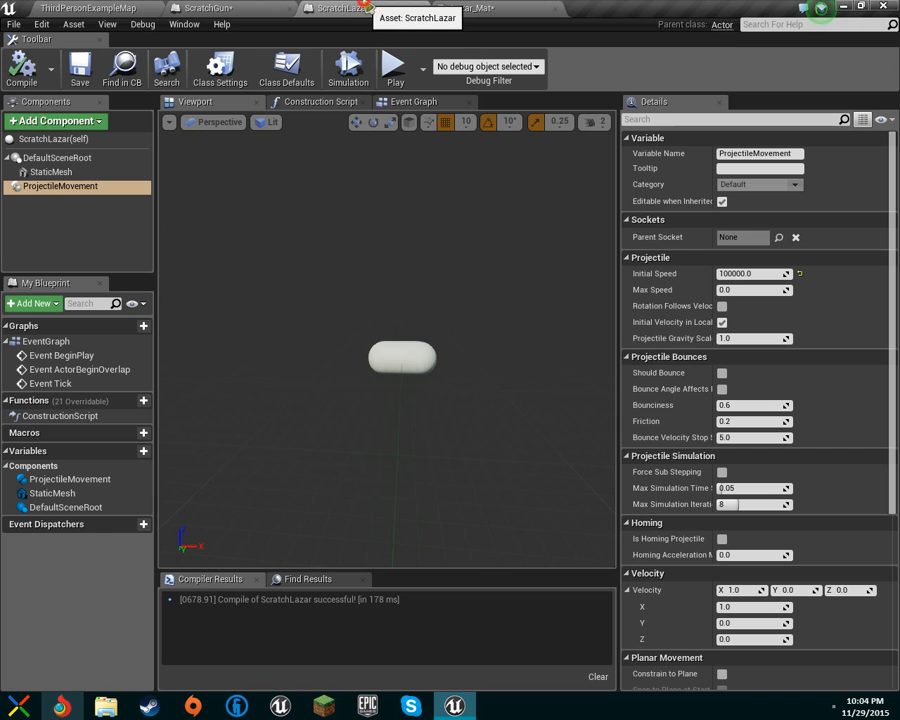
{"action": "left_click", "coordinate": [52, 172]}
{"action": "left_click", "coordinate": [791, 436]}
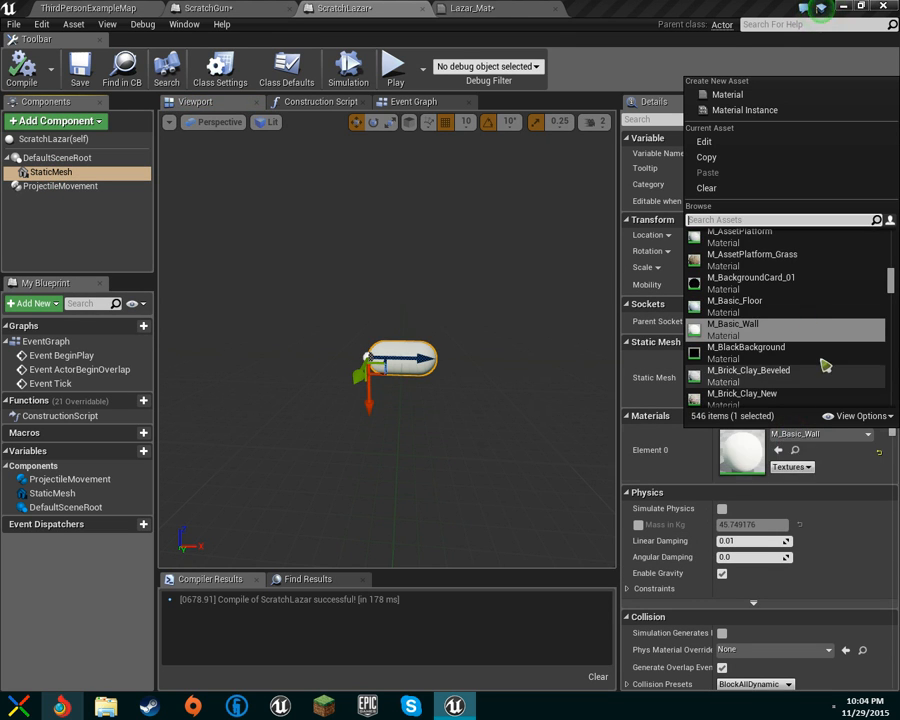
{"action": "scroll", "coordinate": [808, 310], "scroll_direction": "up", "scroll_amount": 3}
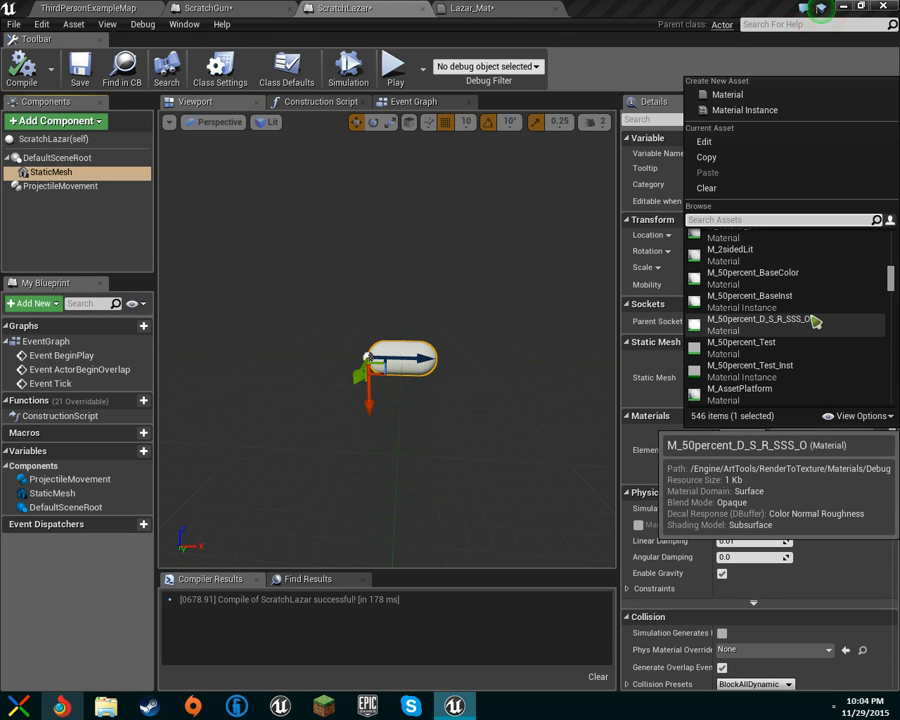
{"action": "scroll", "coordinate": [813, 320], "scroll_direction": "down", "scroll_amount": 2}
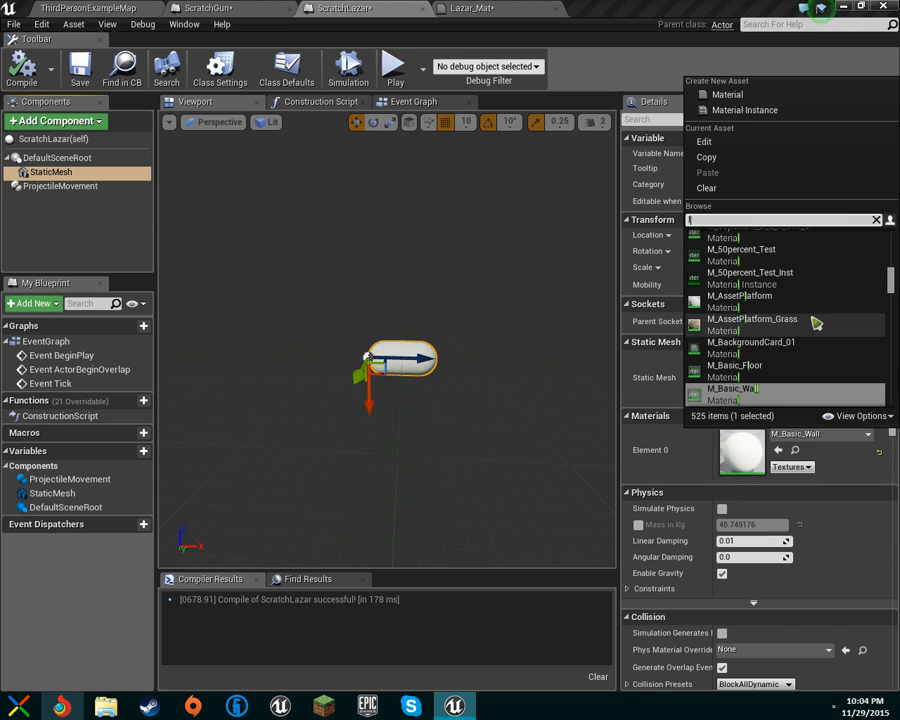
{"action": "type", "text": "laz"}
{"action": "left_click", "coordinate": [727, 238]}
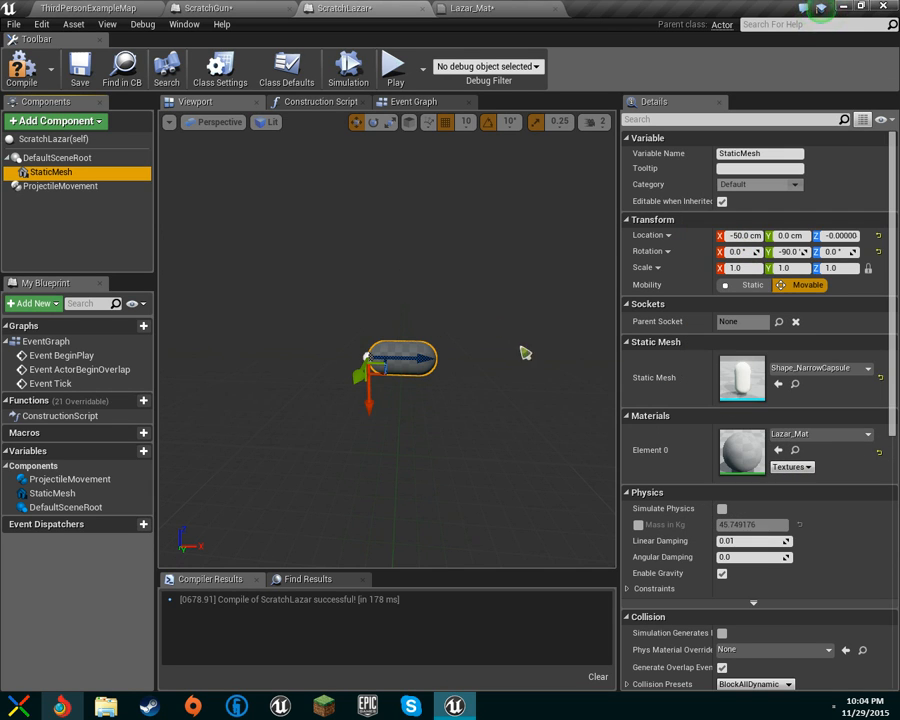
- Save all modified assets and return to the ScratchLazar Blueprint
{"action": "left_click", "coordinate": [475, 8]}
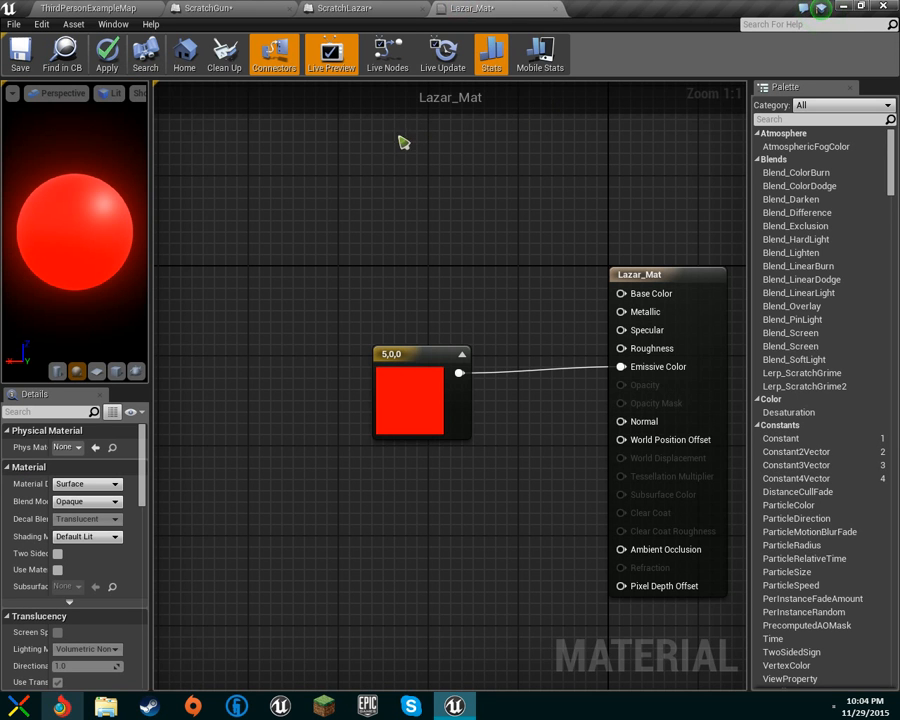
{"action": "key", "text": "ctrl+shift+s"}
{"action": "left_click", "coordinate": [330, 8]}
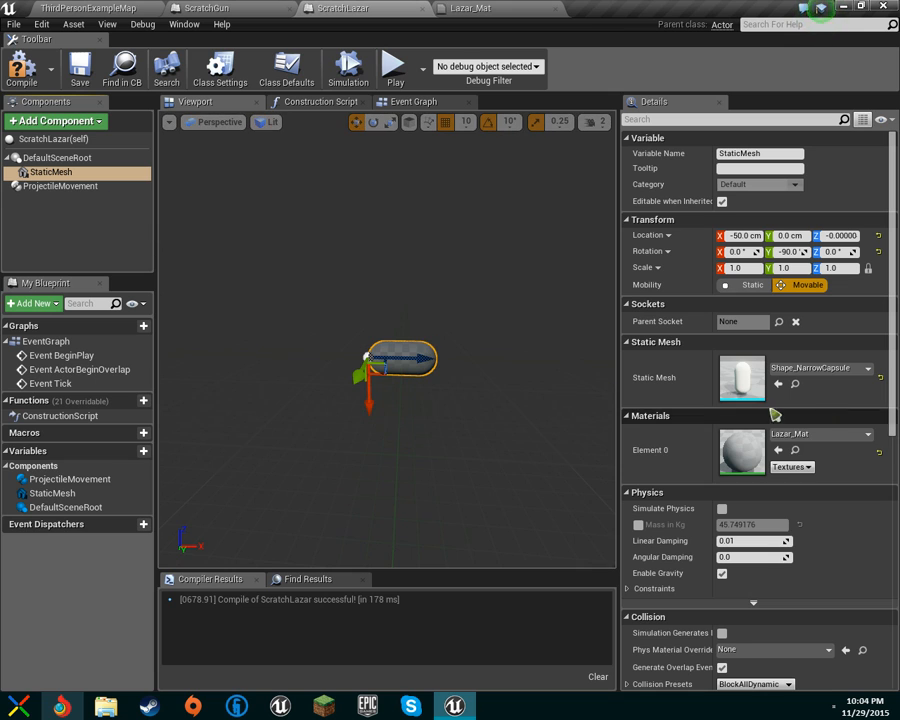
- Switch the StaticMesh's Element 0 material to LevelColorationLitMaterial and back to Lazar_Mat
{"action": "left_click", "coordinate": [818, 436]}
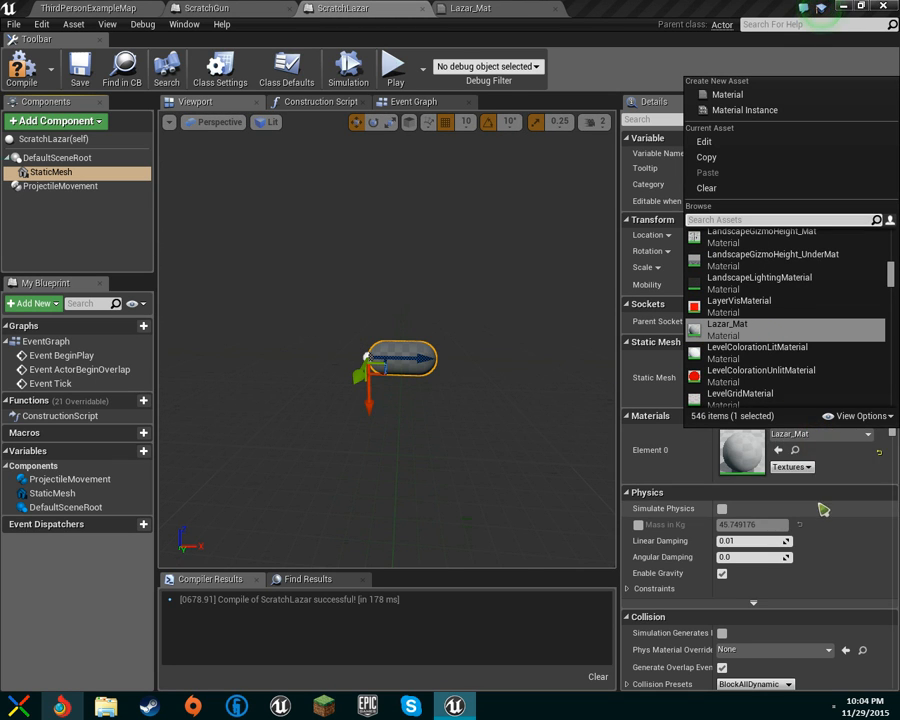
{"action": "left_click", "coordinate": [760, 350]}
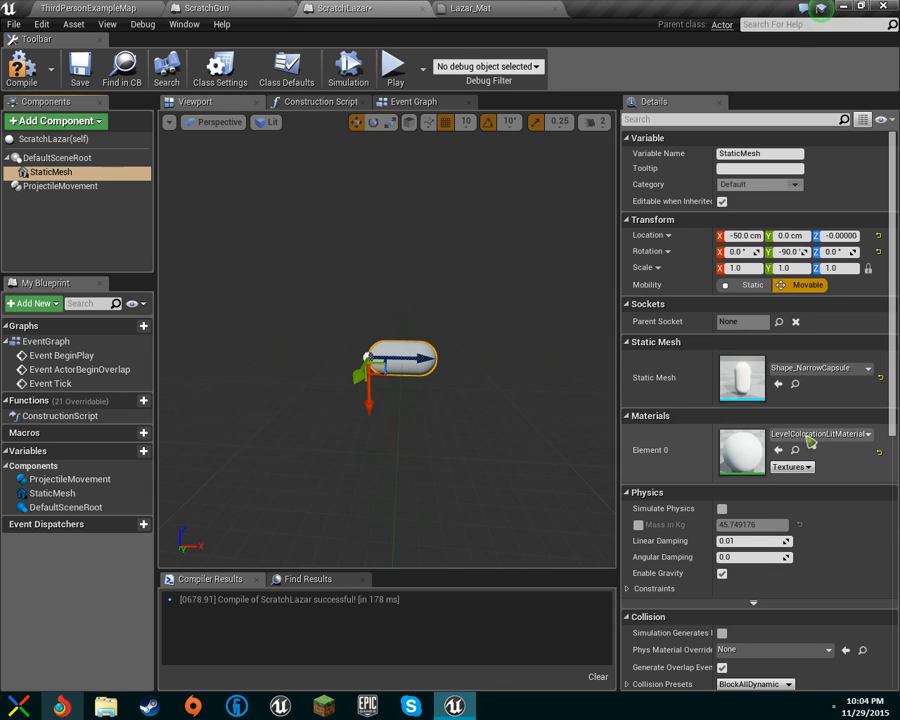
{"action": "left_click", "coordinate": [815, 434]}
{"action": "left_click", "coordinate": [731, 300]}
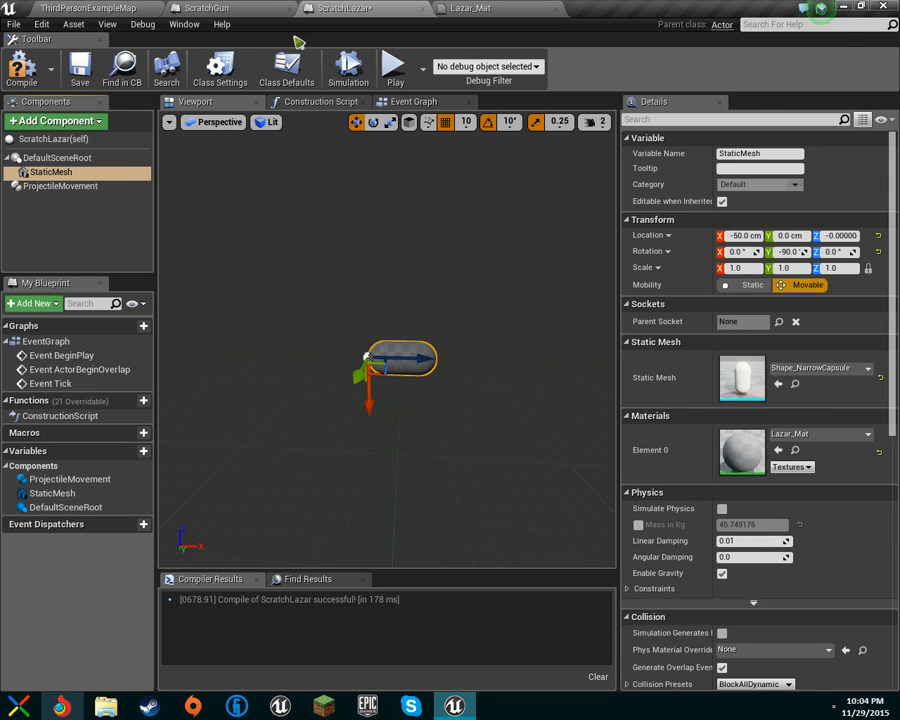
- Open Lazar_Mat from the Blueprints folder to save the material, and recompile the ScratchLazar Blueprint
{"action": "left_click", "coordinate": [88, 8]}
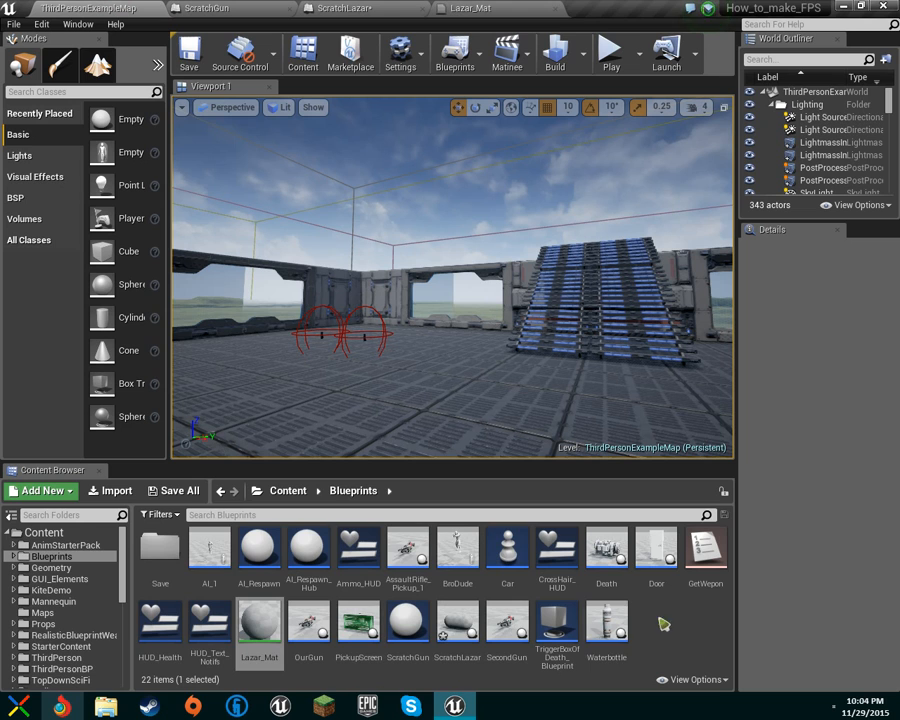
{"action": "left_click", "coordinate": [45, 579]}
{"action": "left_click", "coordinate": [50, 556]}
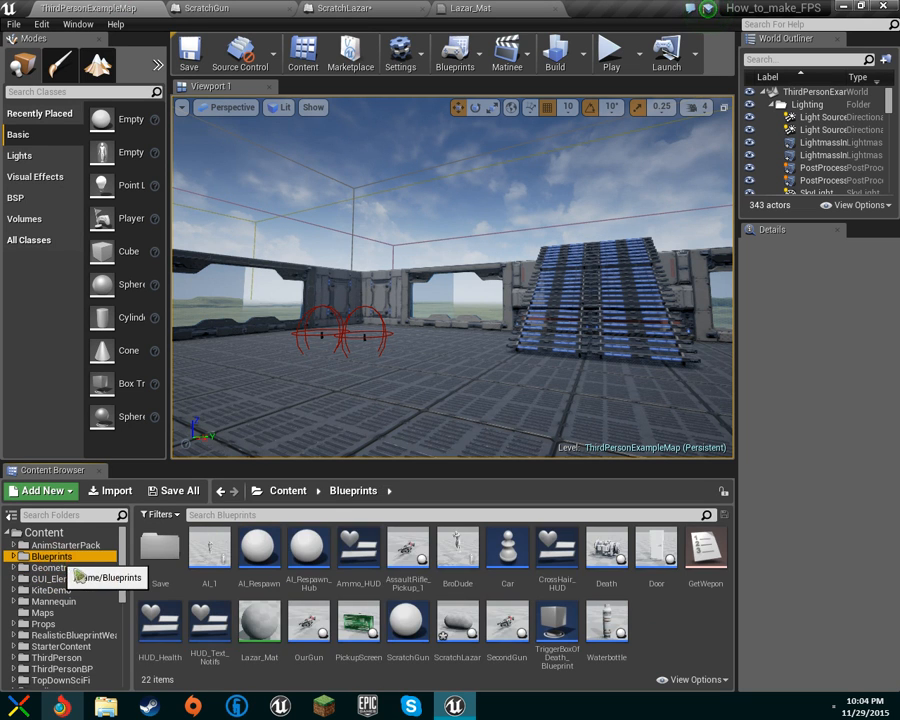
{"action": "double_click", "coordinate": [266, 634]}
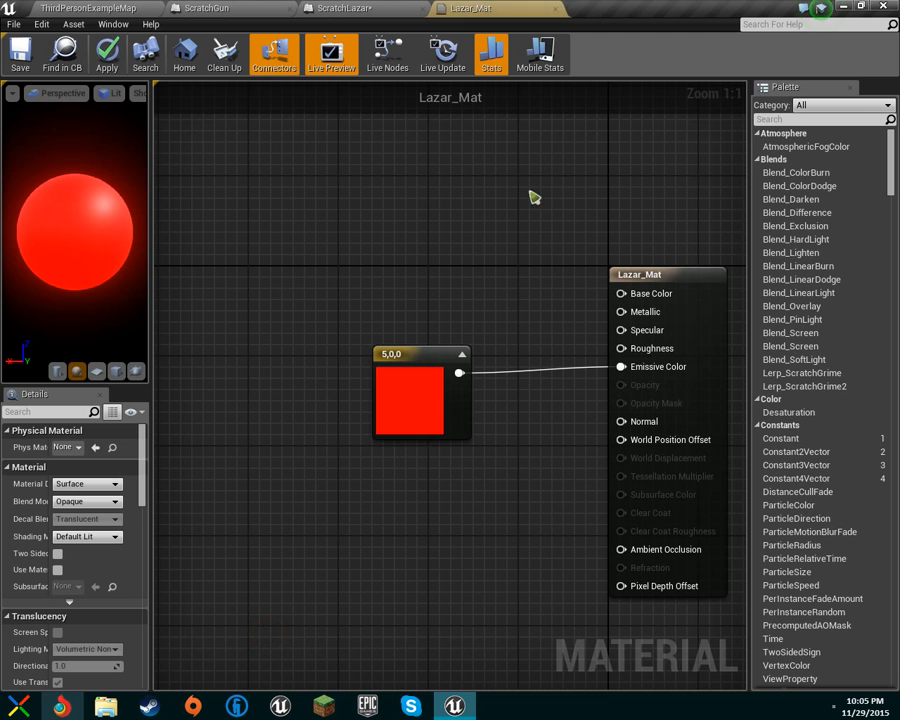
{"action": "left_click", "coordinate": [20, 67]}
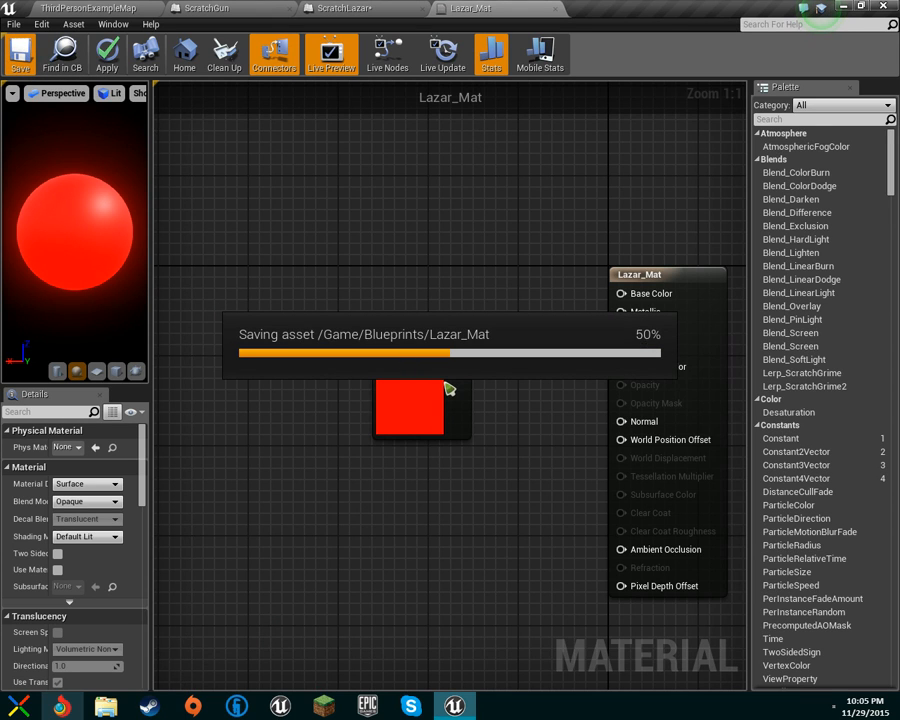
{"action": "left_click", "coordinate": [318, 9]}
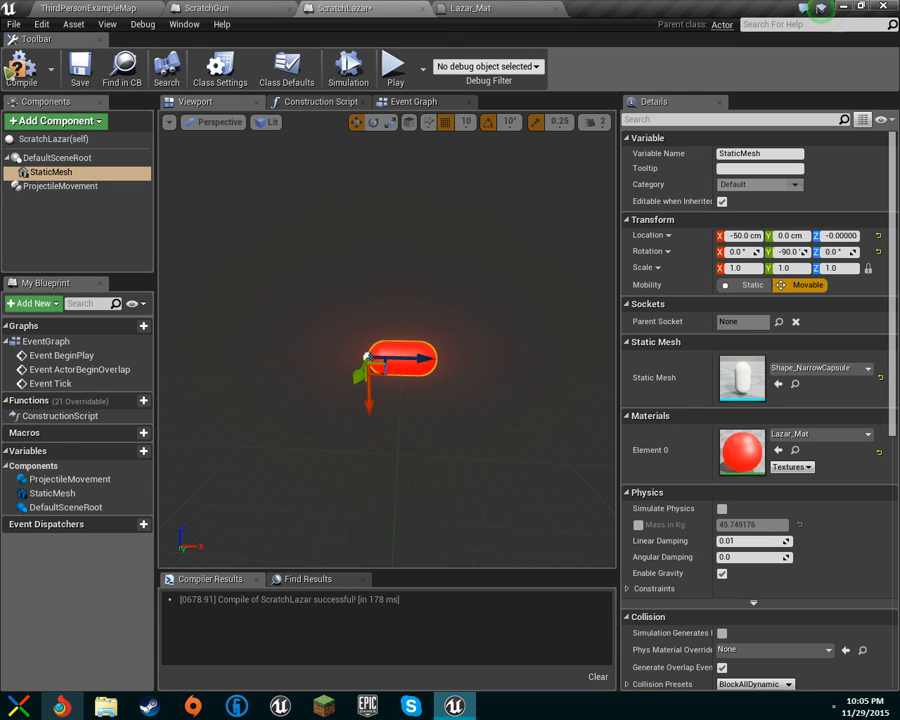
{"action": "left_click", "coordinate": [20, 68]}
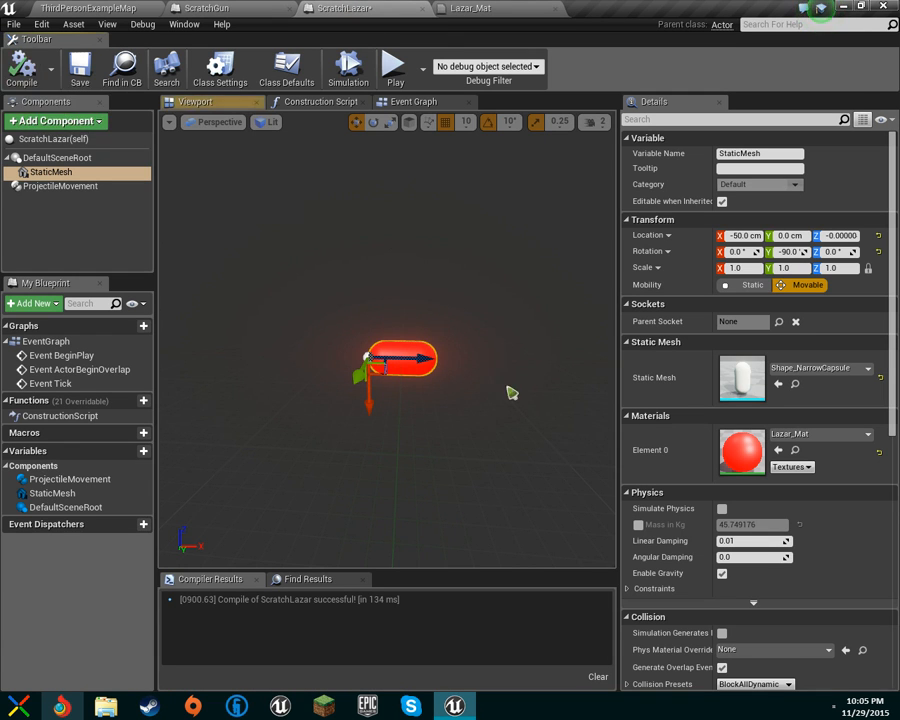
- Set ProjectileMovement's Max Speed and Initial Speed to 10000 and its Projectile Gravity Scale to 0
{"action": "left_click", "coordinate": [55, 187]}
{"action": "left_click", "coordinate": [741, 291]}
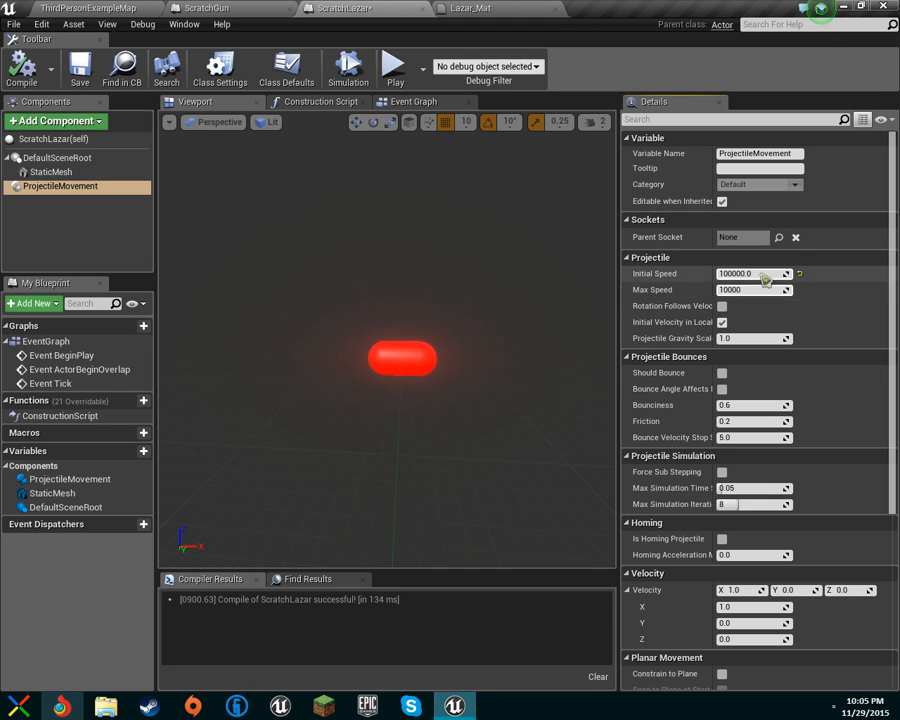
{"action": "left_click", "coordinate": [763, 273]}
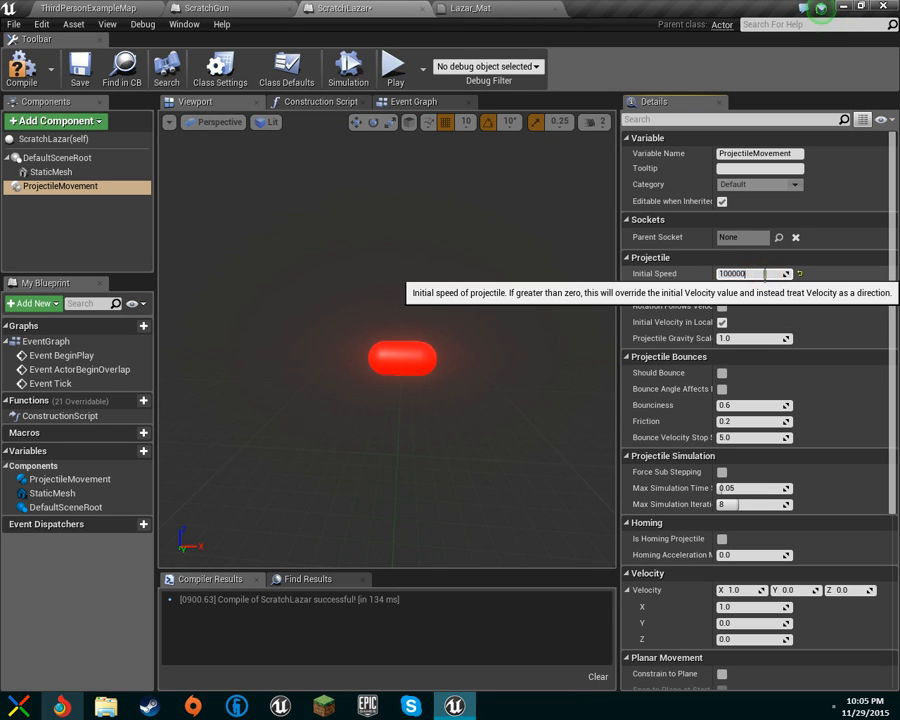
{"action": "key", "text": "BackSpace"}
{"action": "key", "text": "Return"}
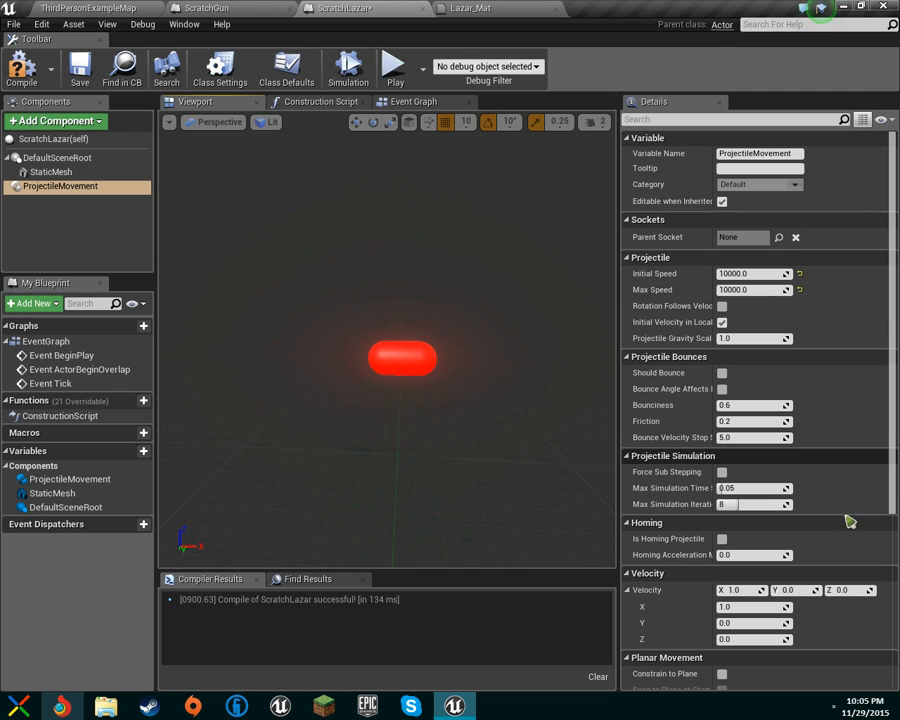
{"action": "left_click", "coordinate": [738, 340]}
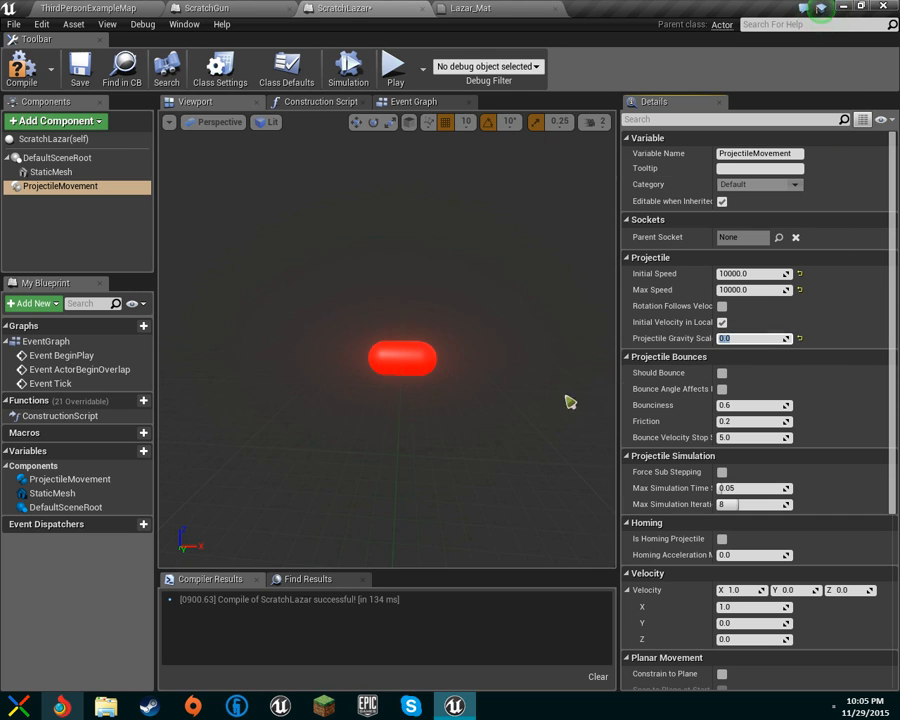
{"action": "left_click", "coordinate": [573, 508]}
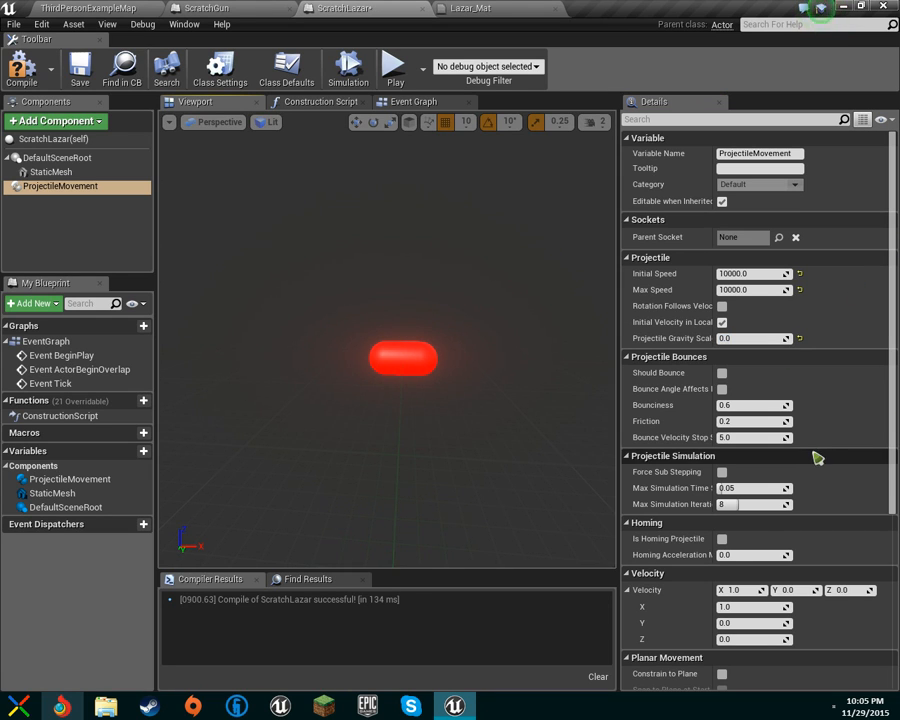
- Raise the Projectile Gravity Scale to about 0.18 and compile ScratchLazar
{"action": "left_click", "coordinate": [751, 338]}
{"action": "left_click_drag", "start_coordinate": [759, 344], "coordinate": [609, 400]}
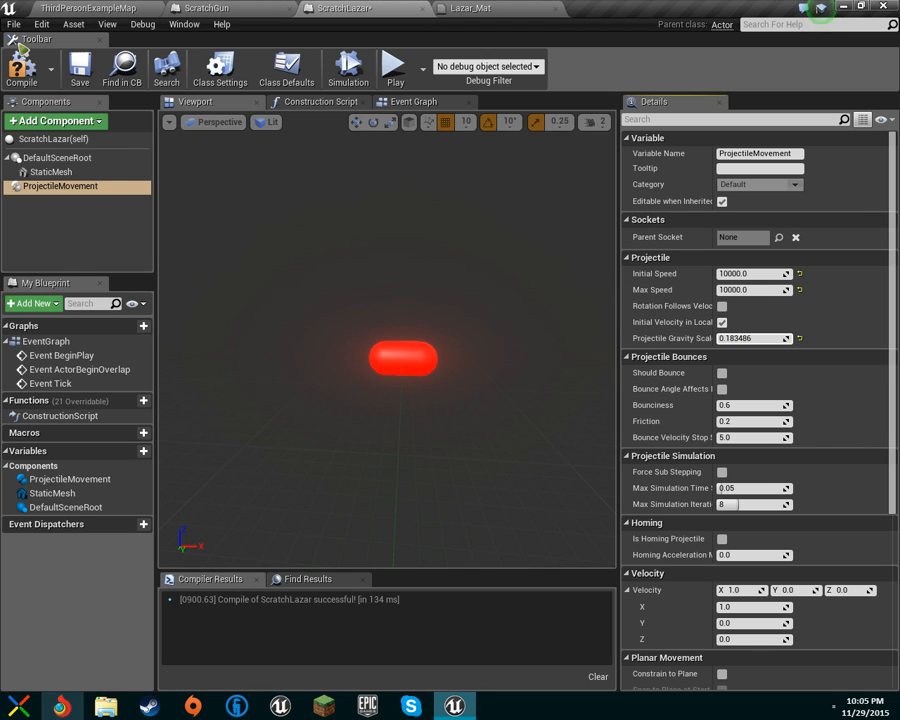
{"action": "left_click", "coordinate": [22, 66]}
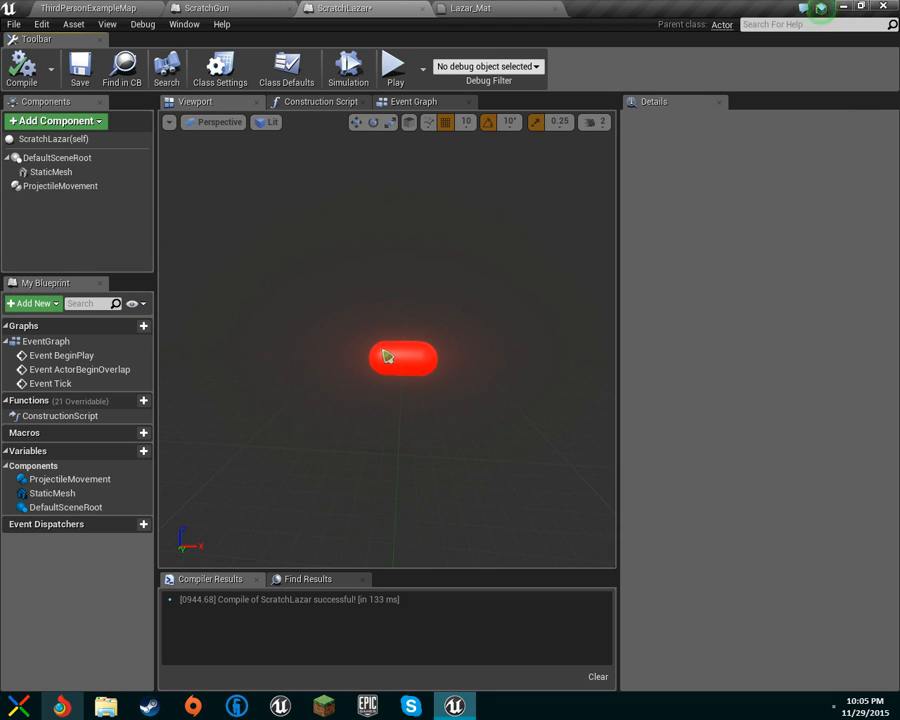
- Set ProjectileMovement's Projectile Gravity Scale to 0 and switch to the ScratchGun Blueprint
{"action": "left_click", "coordinate": [60, 186]}
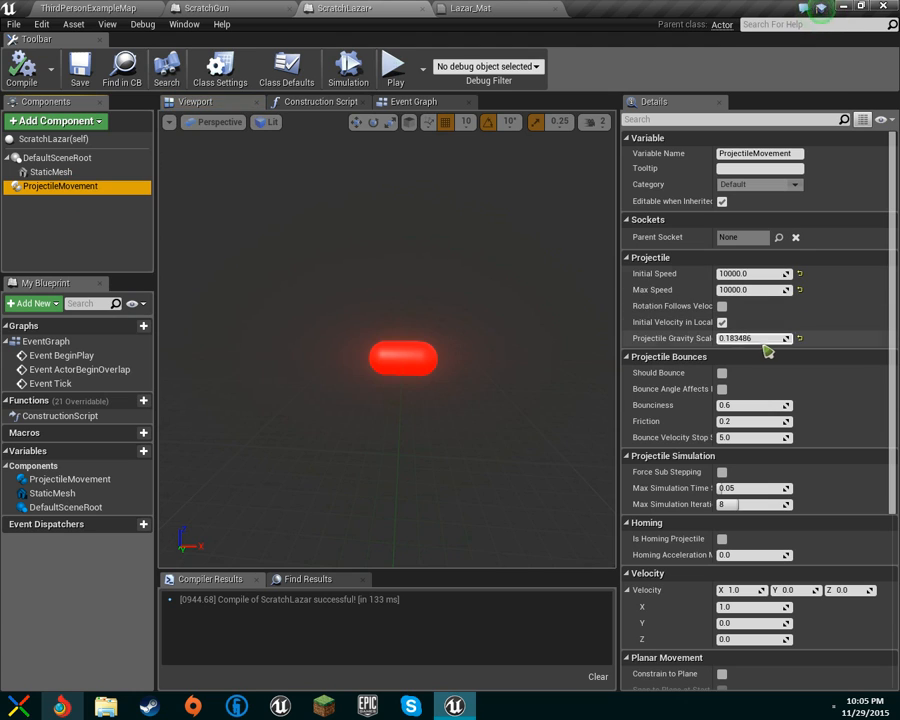
{"action": "left_click", "coordinate": [760, 340]}
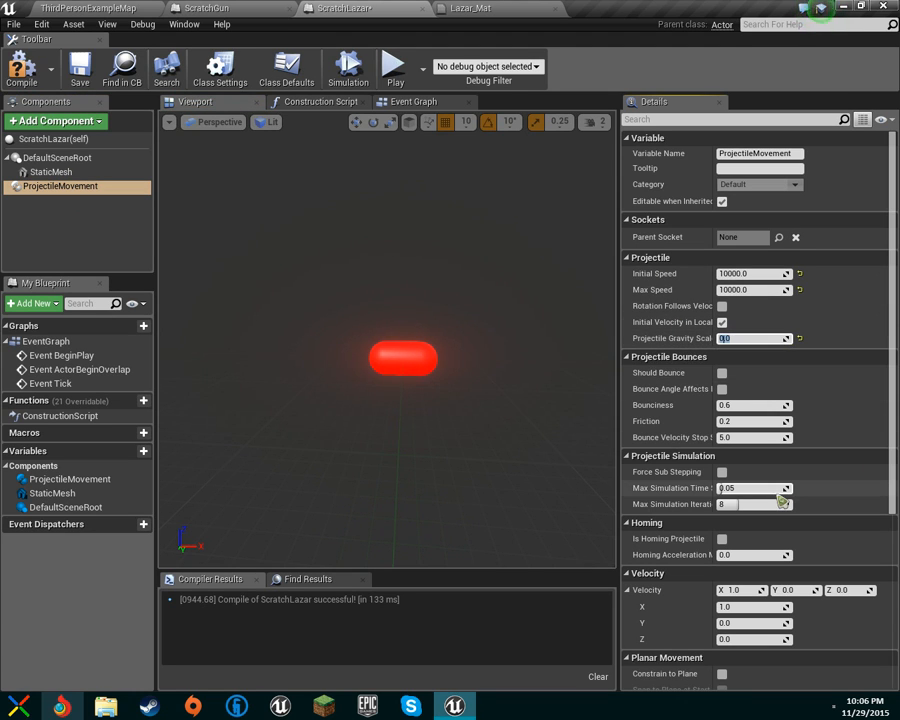
{"action": "left_click", "coordinate": [188, 8]}
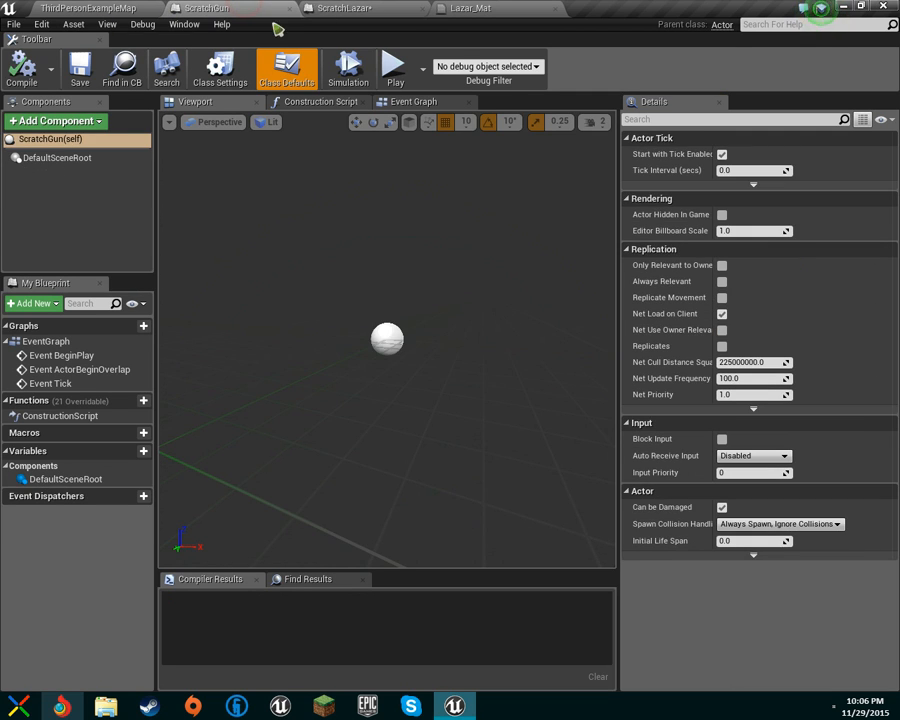
- Recompile the ScratchLazar Blueprint and return to the ScratchGun Blueprint
{"action": "left_click", "coordinate": [323, 8]}
{"action": "left_click", "coordinate": [22, 67]}
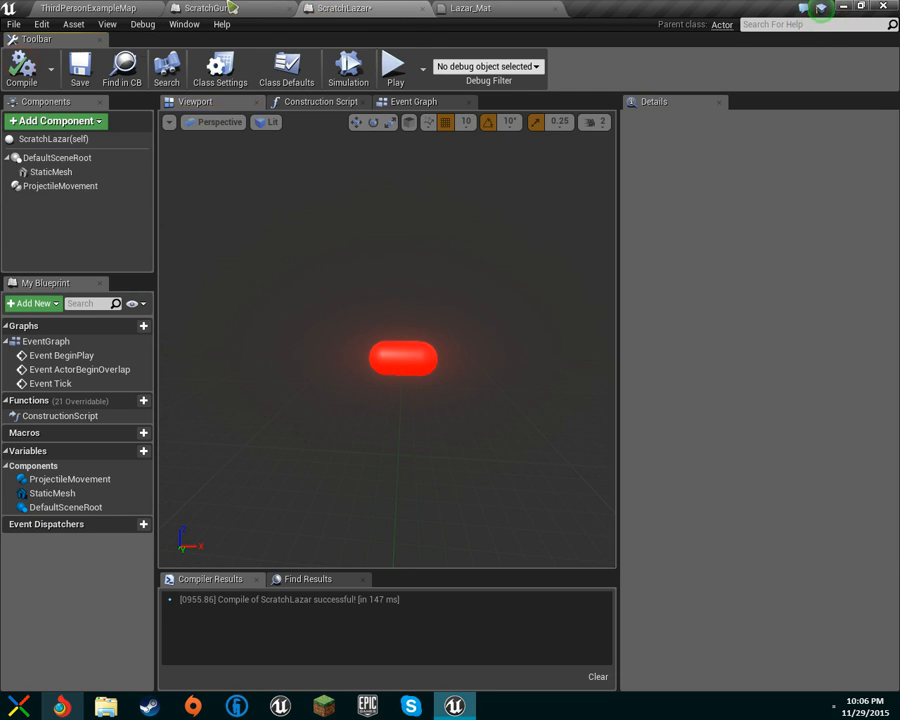
{"action": "left_click", "coordinate": [234, 7]}
- Add a Skeletal Mesh component with its default name under ScratchGun's DefaultSceneRoot
{"action": "left_click", "coordinate": [55, 120]}
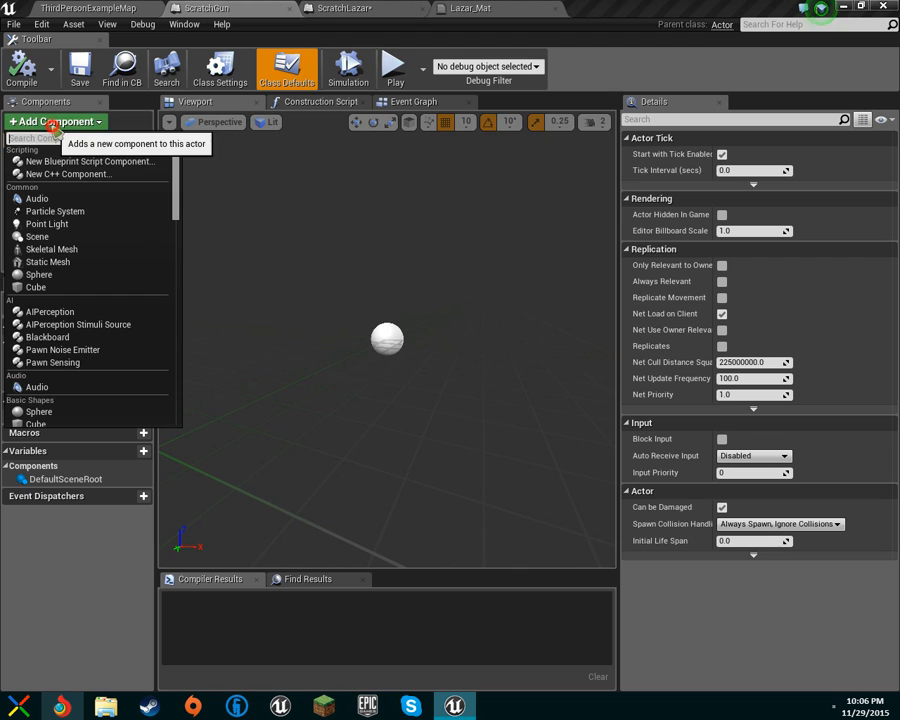
{"action": "left_click", "coordinate": [89, 250]}
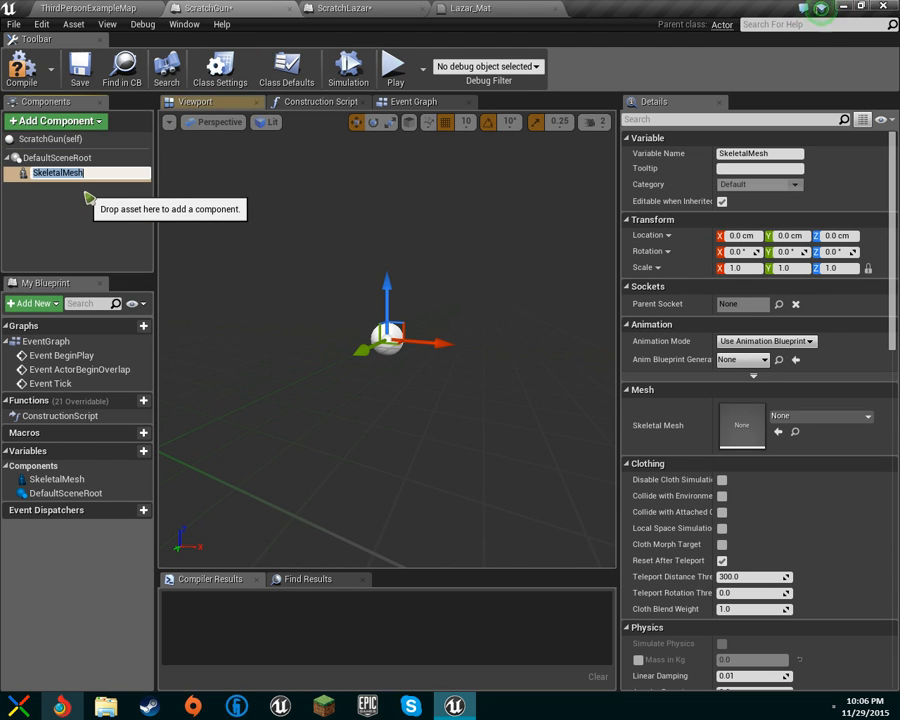
{"action": "key", "text": "Return"}
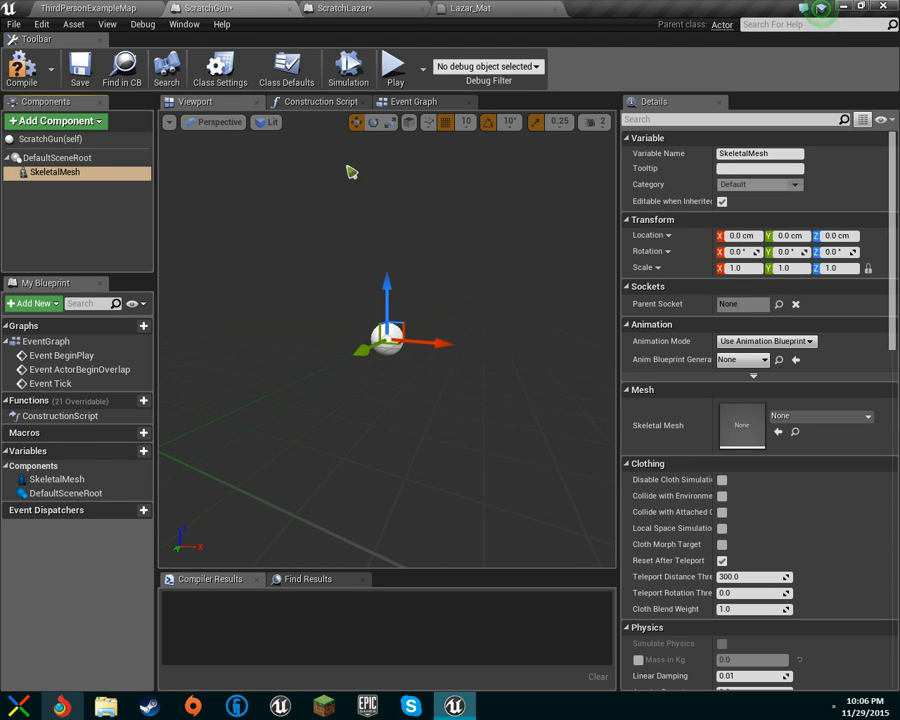
- Assign the Sniper skeletal mesh to the SkeletalMesh component and compile ScratchGun
{"action": "left_click", "coordinate": [818, 416]}
{"action": "scroll", "coordinate": [835, 362], "scroll_direction": "down", "scroll_amount": 5}
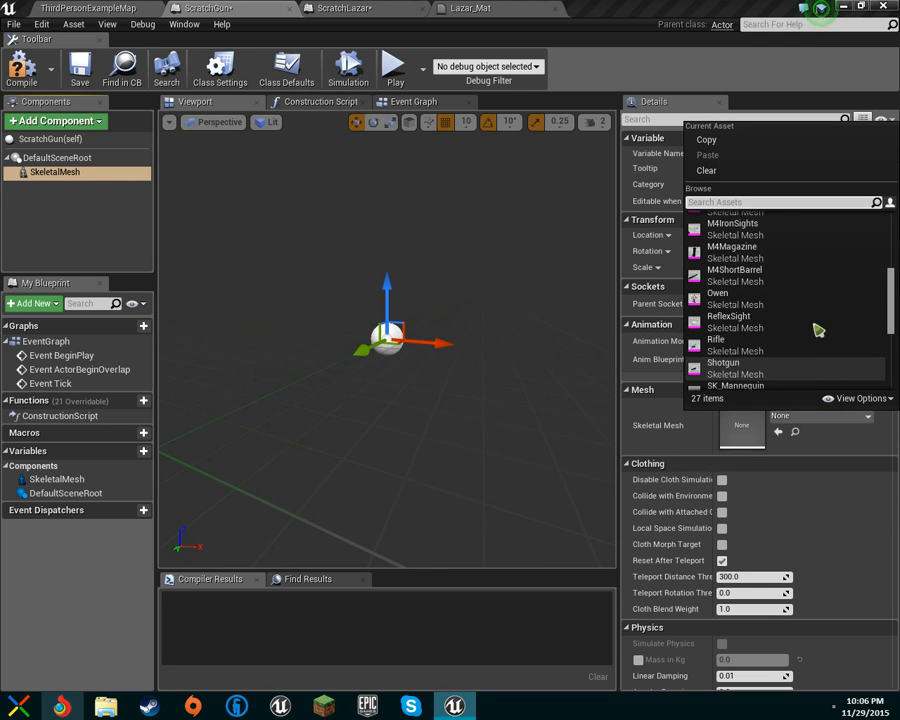
{"action": "scroll", "coordinate": [818, 352], "scroll_direction": "down", "scroll_amount": 1}
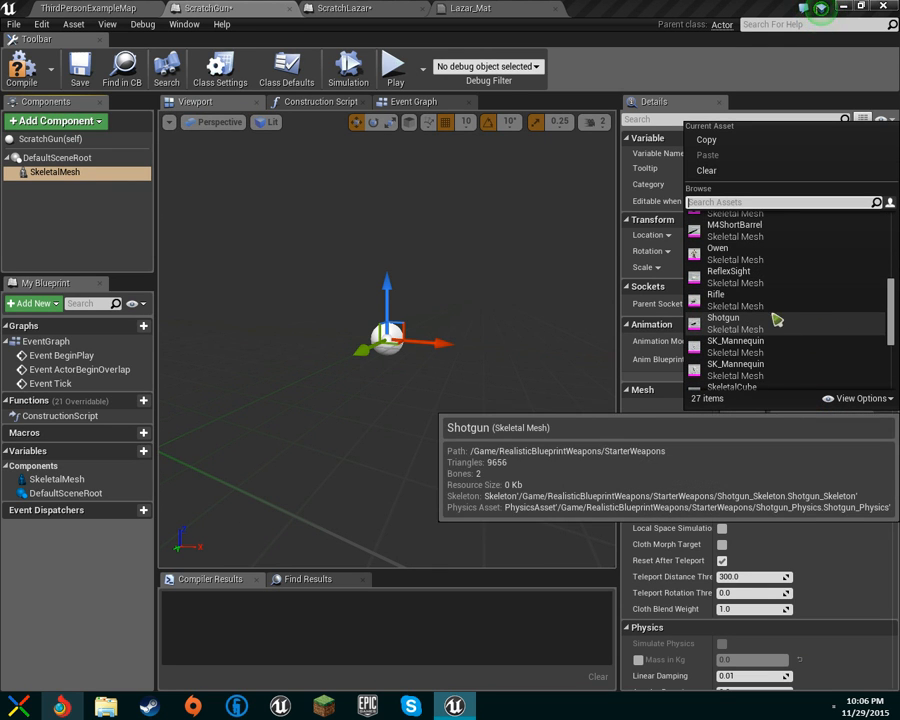
{"action": "scroll", "coordinate": [776, 319], "scroll_direction": "down", "scroll_amount": 2}
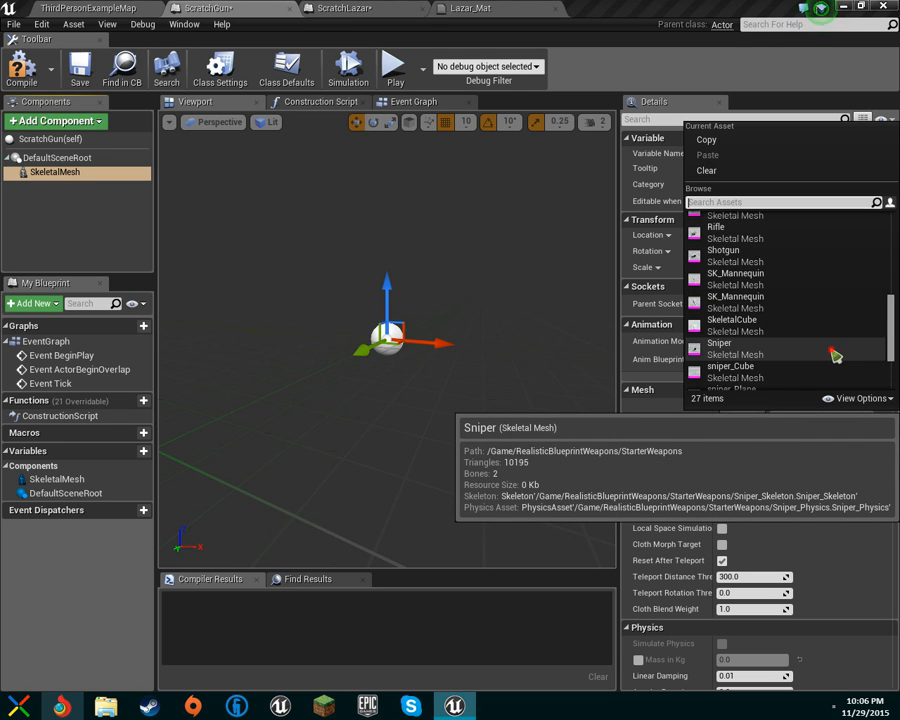
{"action": "left_click", "coordinate": [835, 353]}
{"action": "right_click_drag", "start_coordinate": [463, 383], "coordinate": [520, 355]}
{"action": "right_click_drag", "start_coordinate": [420, 370], "coordinate": [345, 370]}
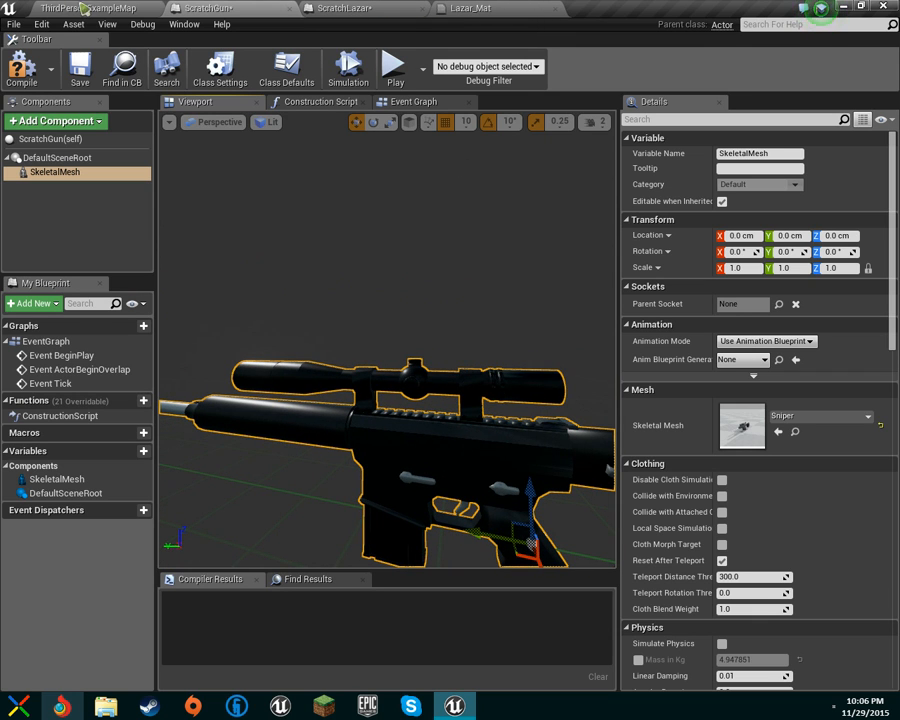
{"action": "left_click", "coordinate": [24, 80]}
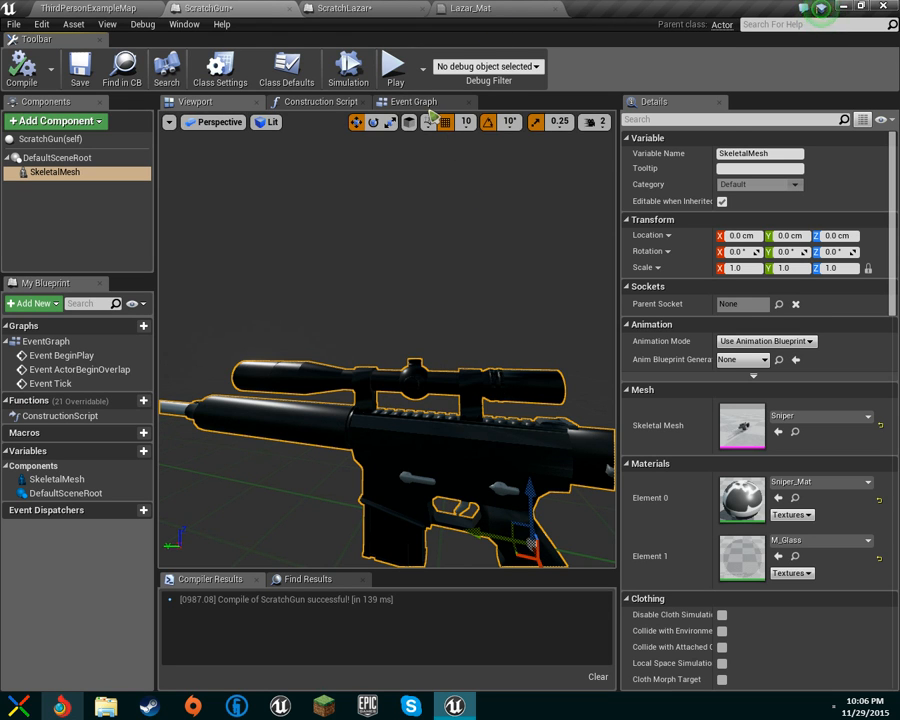
- Delete the Event BeginPlay and Event ActorBeginOverlap nodes from ScratchGun's Event Graph
{"action": "left_click", "coordinate": [410, 102]}
{"action": "scroll", "coordinate": [582, 275], "scroll_direction": "down", "scroll_amount": 3}
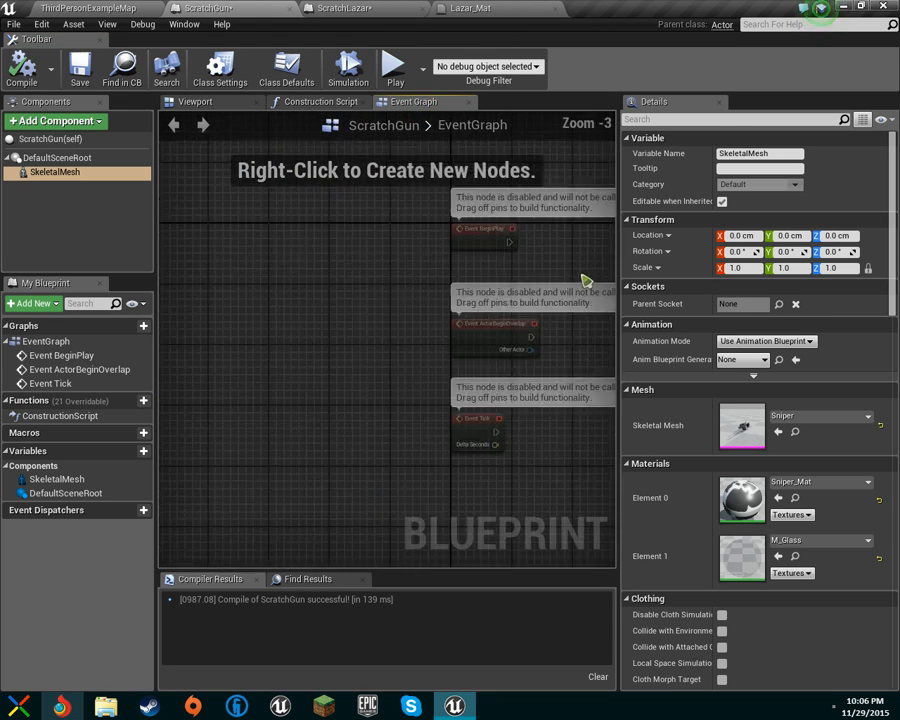
{"action": "left_click_drag", "start_coordinate": [548, 467], "coordinate": [532, 412]}
{"action": "left_click_drag", "start_coordinate": [419, 193], "coordinate": [494, 338]}
{"action": "left_click", "coordinate": [400, 267]}
{"action": "left_click_drag", "start_coordinate": [405, 223], "coordinate": [577, 365]}
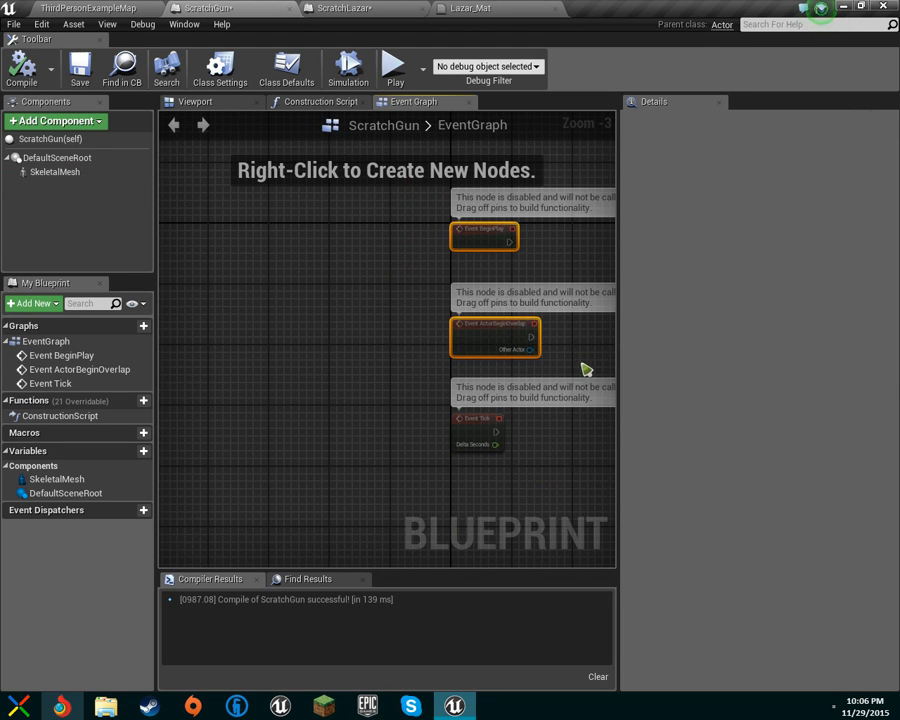
{"action": "key", "text": "Delete"}
- Add a Spawn Actor from Class node driven by Event Tick's execution output
{"action": "scroll", "coordinate": [470, 350], "scroll_direction": "down", "scroll_amount": 1}
{"action": "scroll", "coordinate": [412, 346], "scroll_direction": "up", "scroll_amount": 2}
{"action": "left_click_drag", "start_coordinate": [409, 338], "coordinate": [474, 341]}
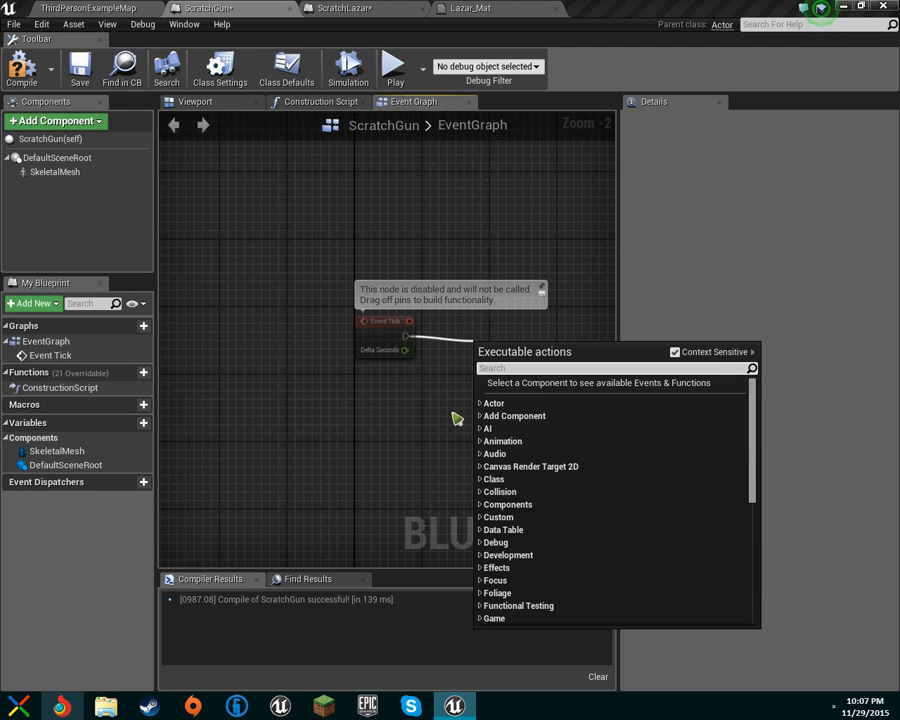
{"action": "type", "text": "spawn"}
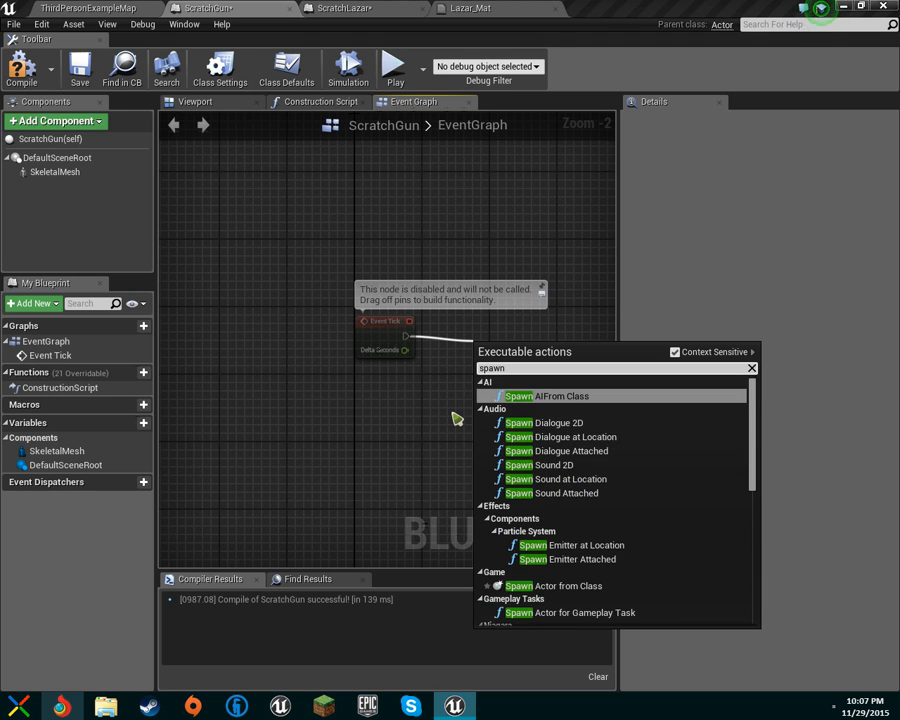
{"action": "key", "text": "Down"}
{"action": "key", "text": "Down"}
{"action": "key", "text": "Down"}
{"action": "key", "text": "Down"}
{"action": "key", "text": "Down"}
{"action": "key", "text": "Down"}
{"action": "key", "text": "Down"}
{"action": "key", "text": "Down"}
{"action": "key", "text": "Down"}
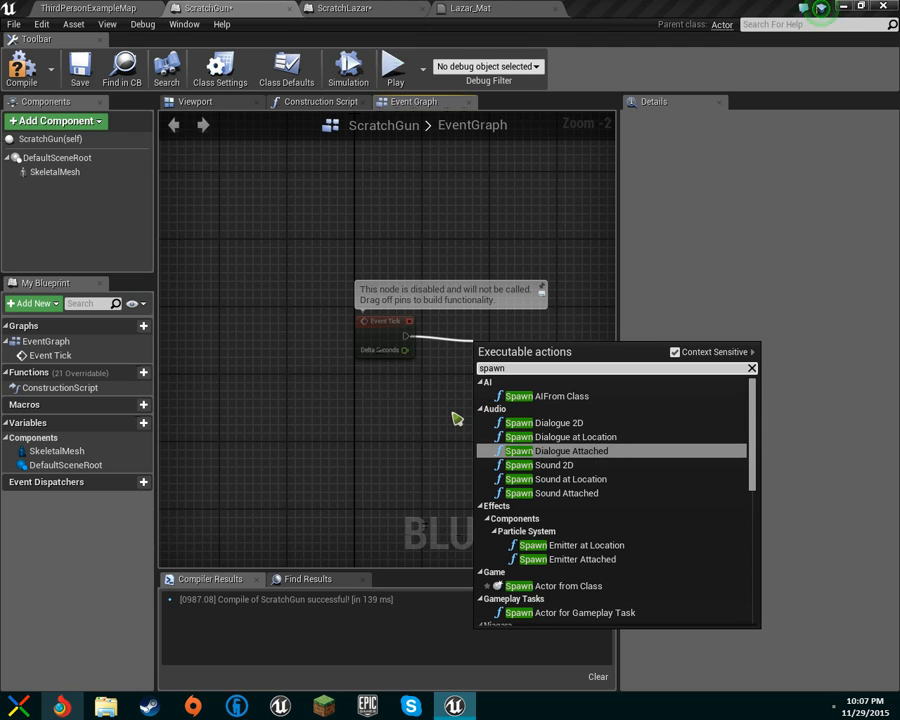
{"action": "key", "text": "Return"}
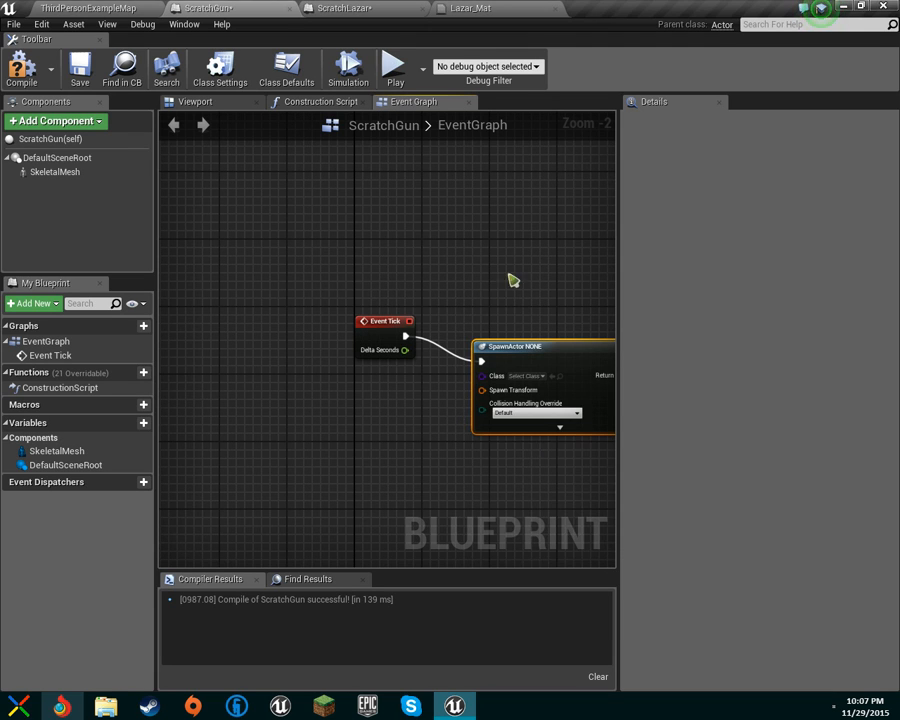
- Collapse the SpawnActor node into a function named Fire
{"action": "right_click", "coordinate": [538, 350]}
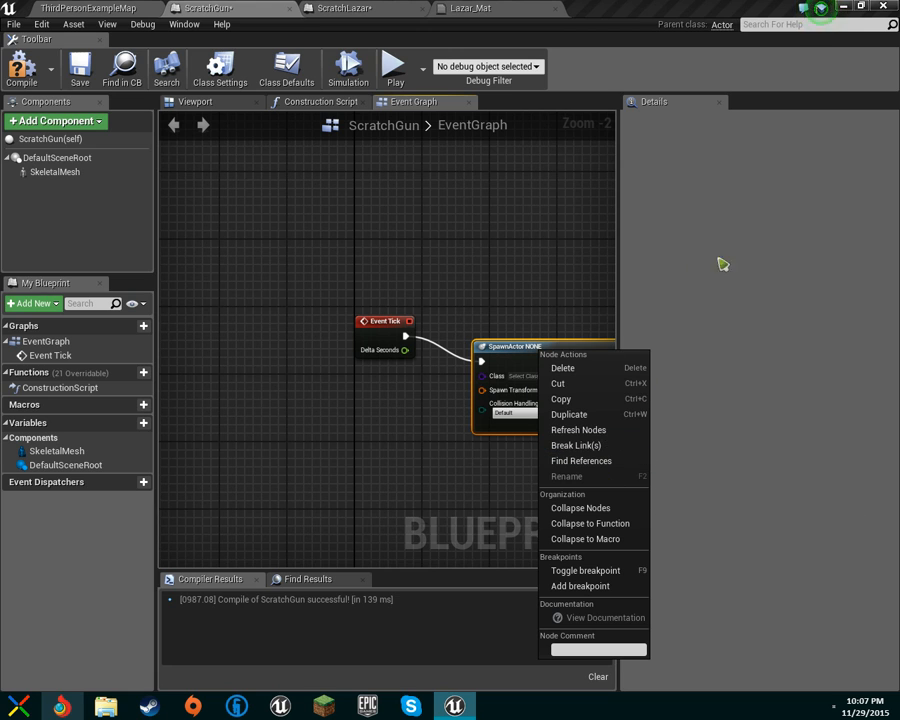
{"action": "left_click", "coordinate": [625, 524]}
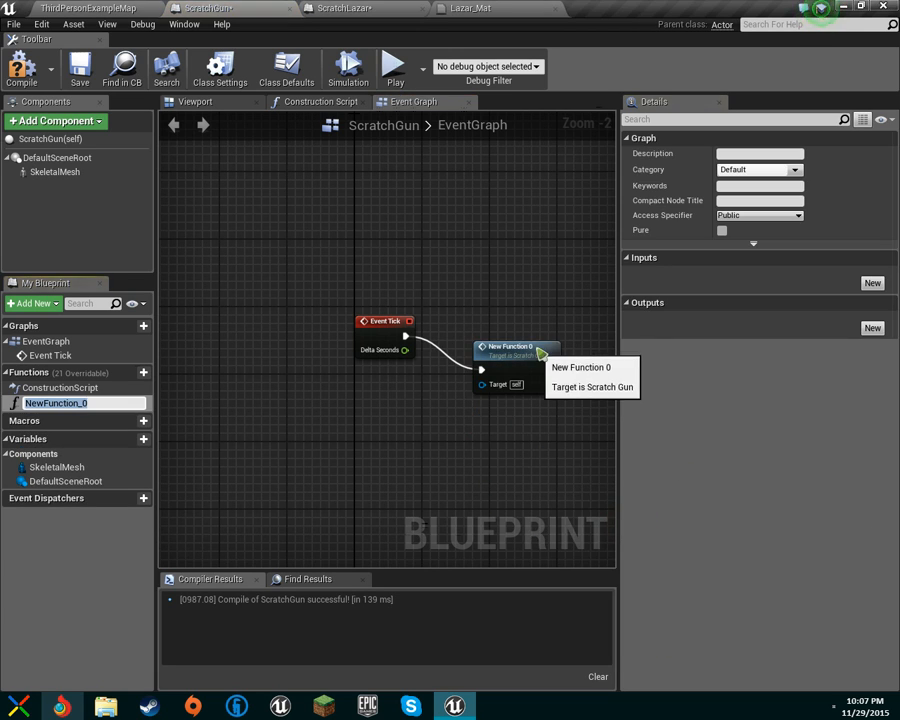
{"action": "type", "text": "f"}
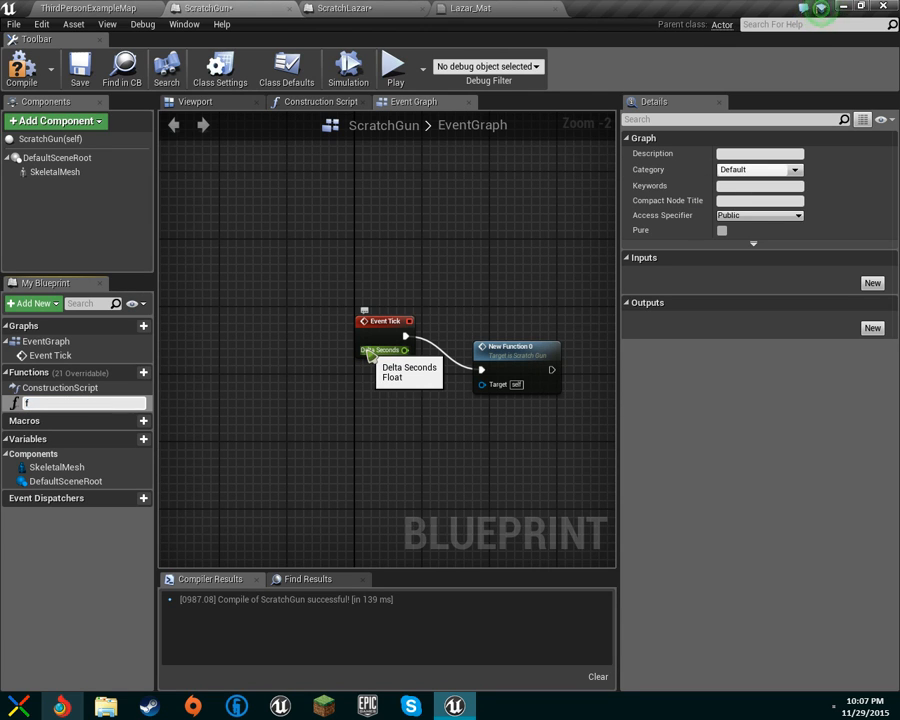
{"action": "key", "text": "BackSpace"}
{"action": "type", "text": "Fire"}
{"action": "key", "text": "Return"}
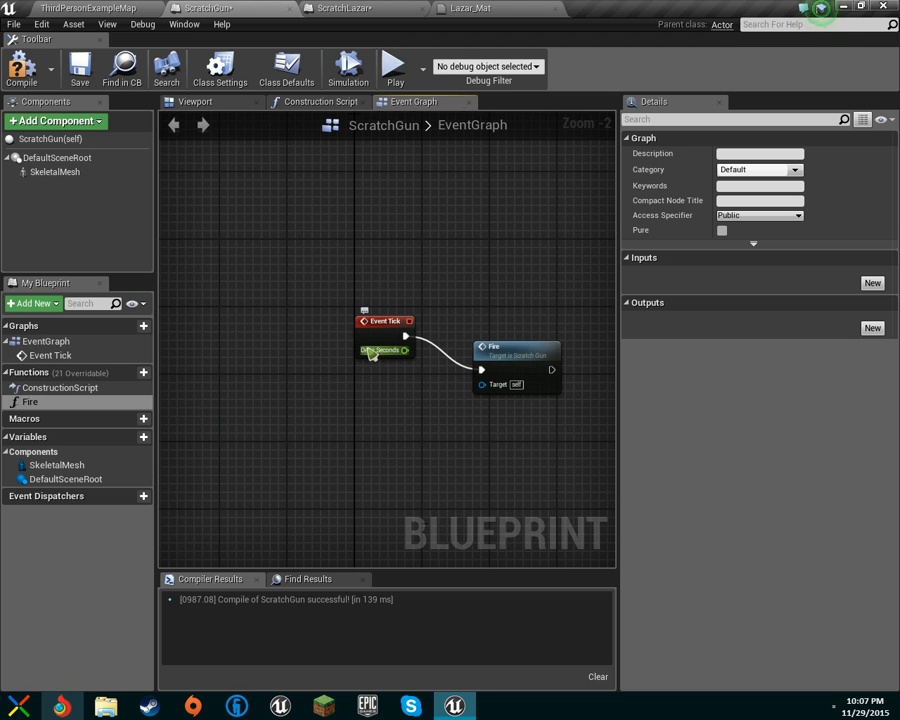
- Open the Fire function's graph and move its Return Node well away from the SpawnActor node
{"action": "double_click", "coordinate": [545, 351]}
{"action": "scroll", "coordinate": [423, 354], "scroll_direction": "down", "scroll_amount": 2}
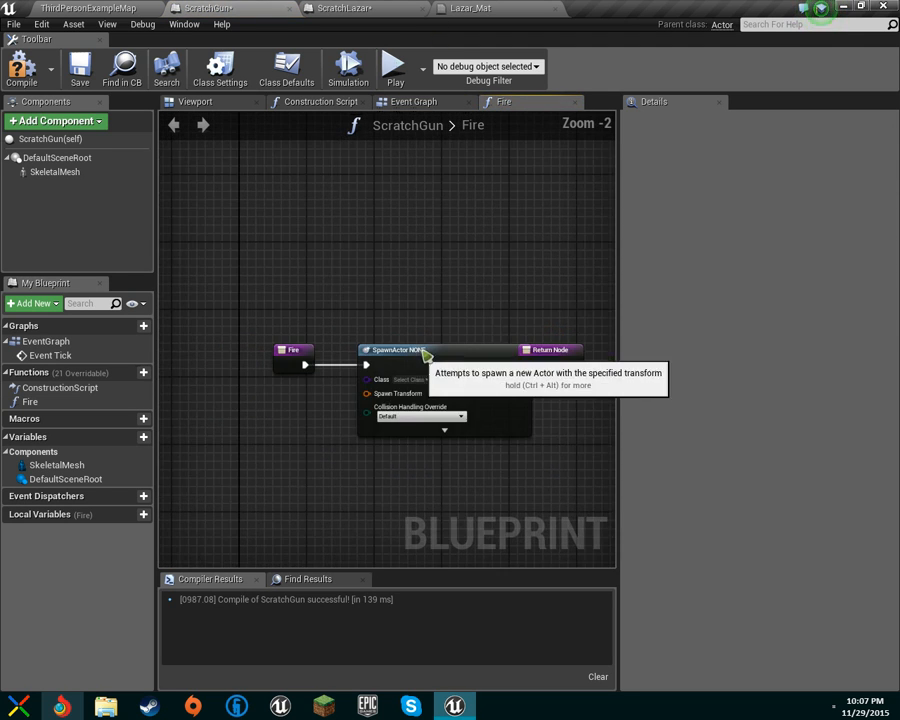
{"action": "right_click_drag", "start_coordinate": [425, 355], "coordinate": [377, 239]}
{"action": "left_click_drag", "start_coordinate": [492, 251], "coordinate": [585, 260]}
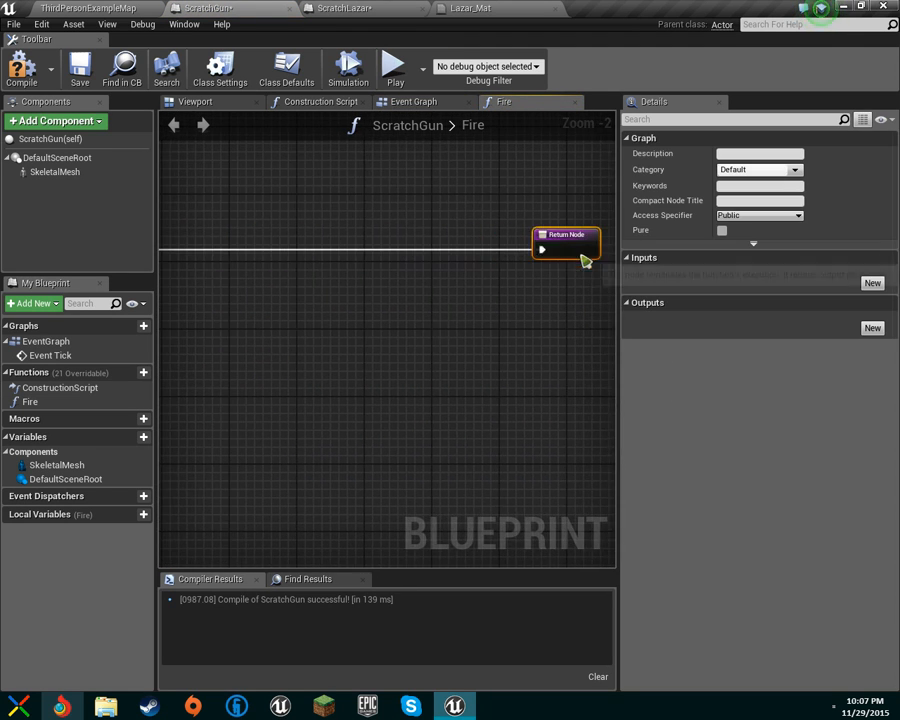
{"action": "scroll", "coordinate": [400, 289], "scroll_direction": "down", "scroll_amount": 3}
{"action": "right_click_drag", "start_coordinate": [400, 289], "coordinate": [546, 279]}
{"action": "scroll", "coordinate": [426, 293], "scroll_direction": "down", "scroll_amount": 1}
{"action": "scroll", "coordinate": [426, 293], "scroll_direction": "up", "scroll_amount": 2}
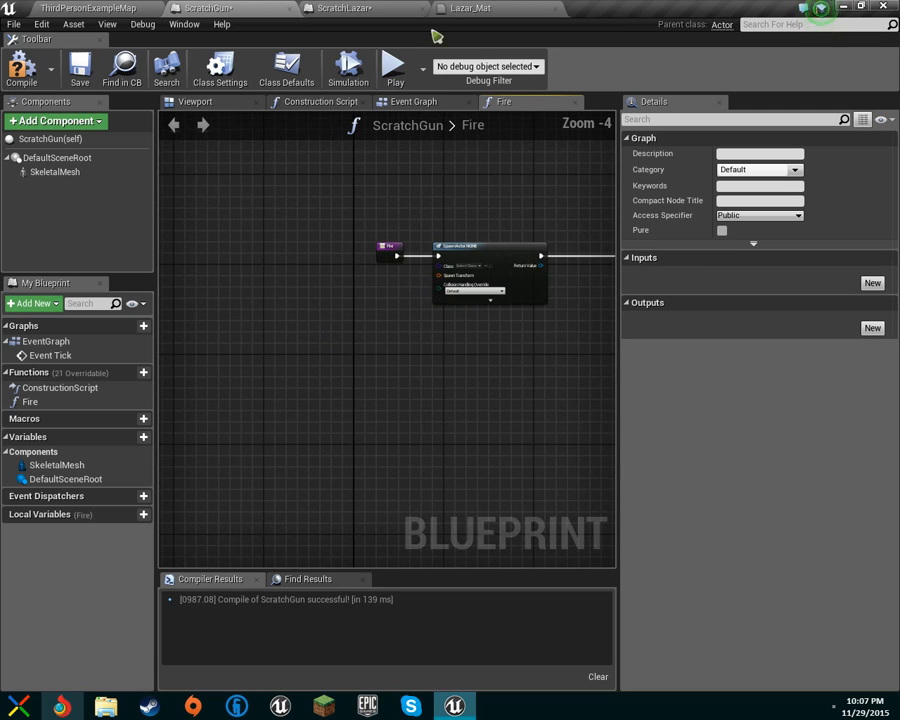
- Reposition the SpawnActor and Fire entry nodes so that a wider gap separates them on the same row
{"action": "scroll", "coordinate": [427, 228], "scroll_direction": "up", "scroll_amount": 2}
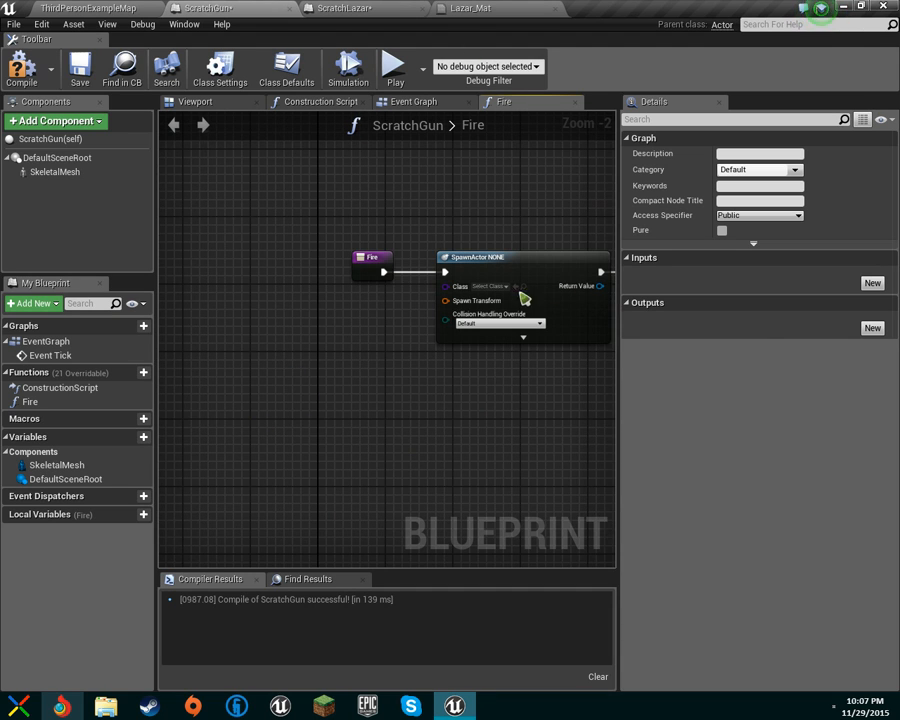
{"action": "right_click_drag", "start_coordinate": [430, 404], "coordinate": [596, 354]}
{"action": "left_click_drag", "start_coordinate": [547, 256], "coordinate": [622, 266]}
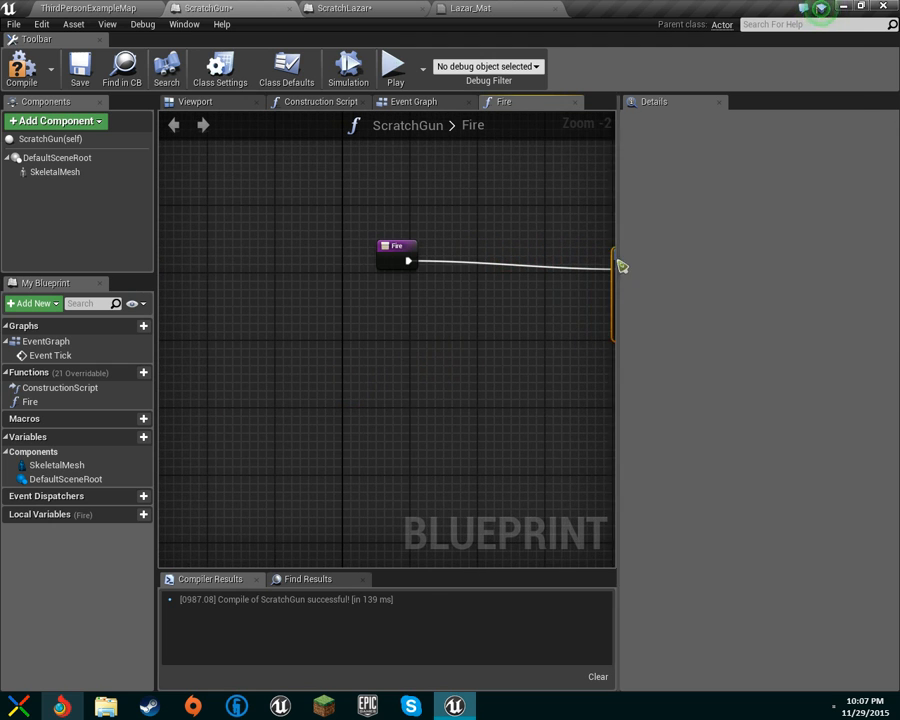
{"action": "right_click_drag", "start_coordinate": [580, 257], "coordinate": [338, 315]}
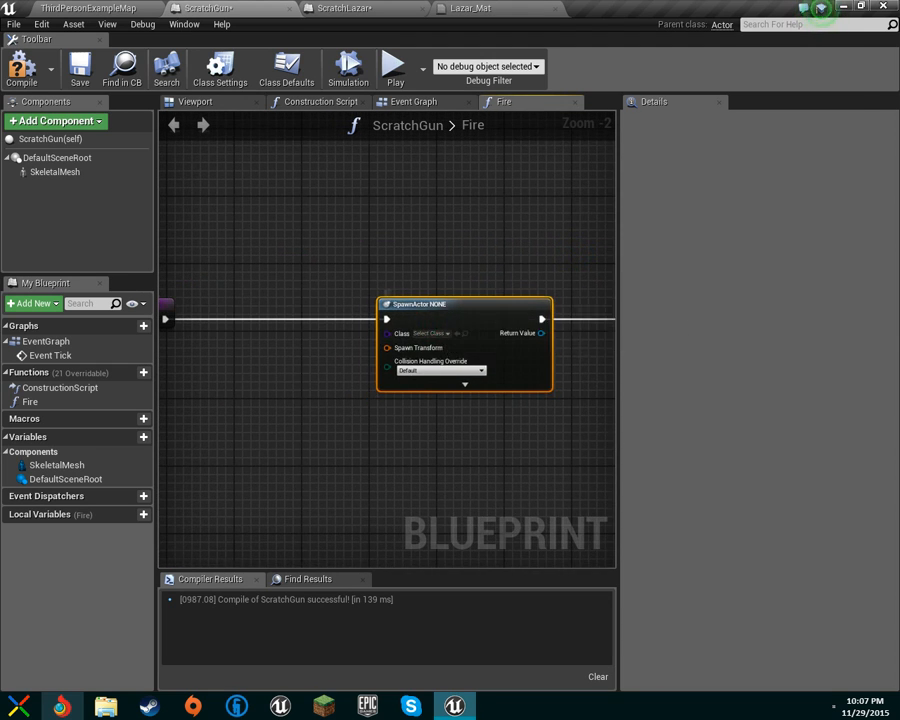
{"action": "right_click_drag", "start_coordinate": [253, 370], "coordinate": [410, 362]}
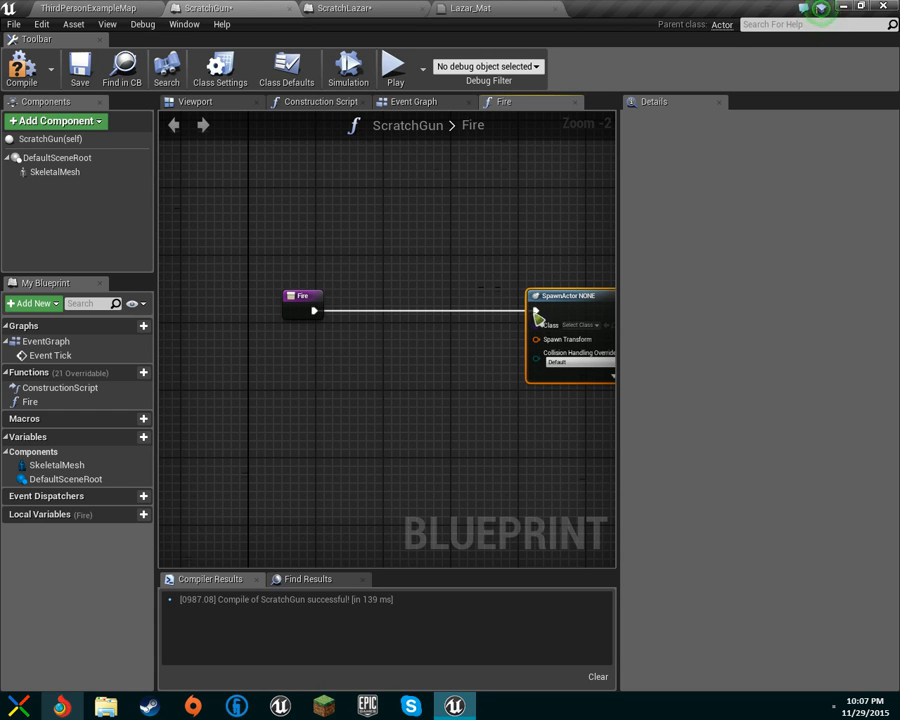
{"action": "left_click_drag", "start_coordinate": [538, 316], "coordinate": [402, 310]}
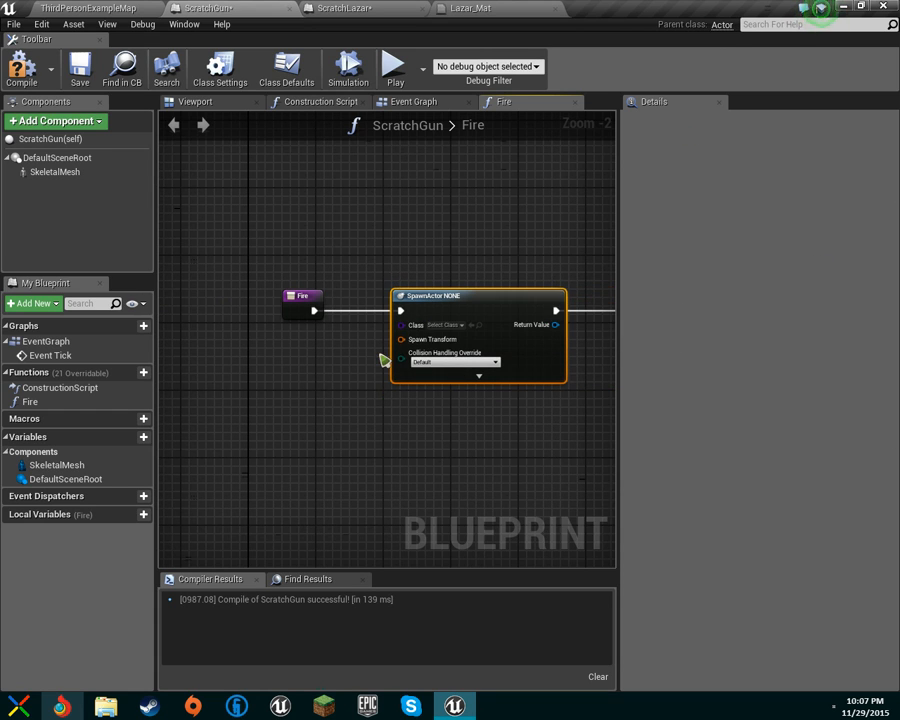
{"action": "left_click", "coordinate": [300, 300]}
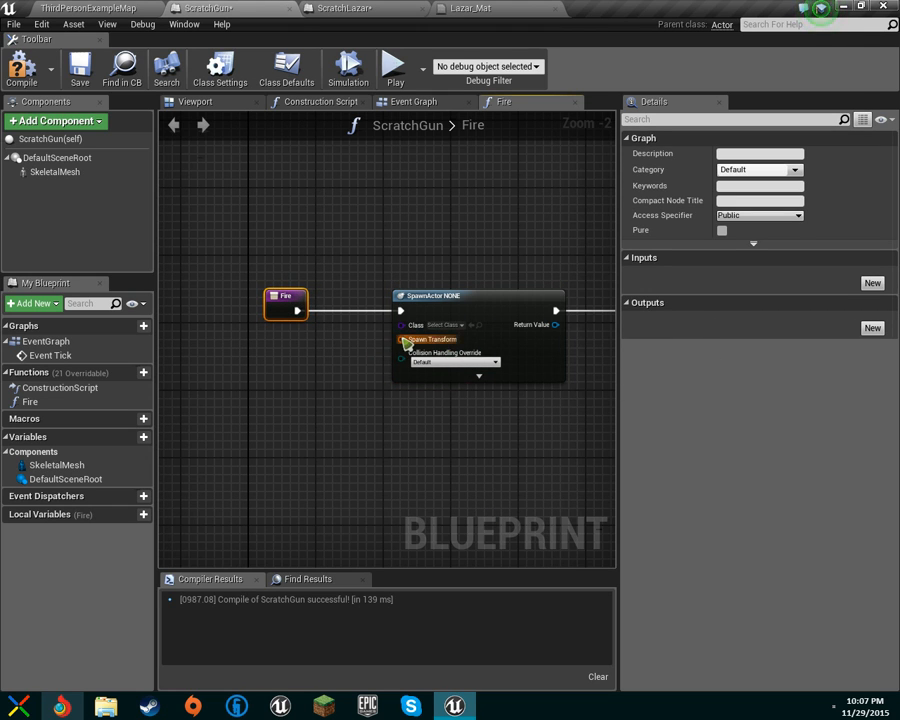
- Add a Make Transform node that feeds the SpawnActor node's Spawn Transform input
{"action": "left_click_drag", "start_coordinate": [401, 339], "coordinate": [291, 403]}
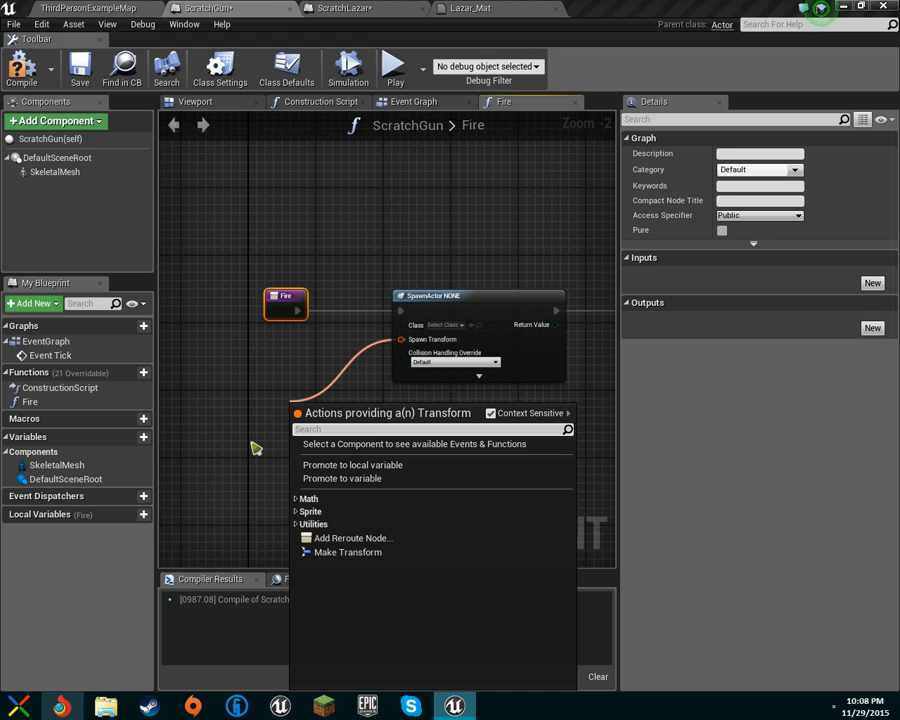
{"action": "type", "text": "make"}
{"action": "key", "text": "Return"}
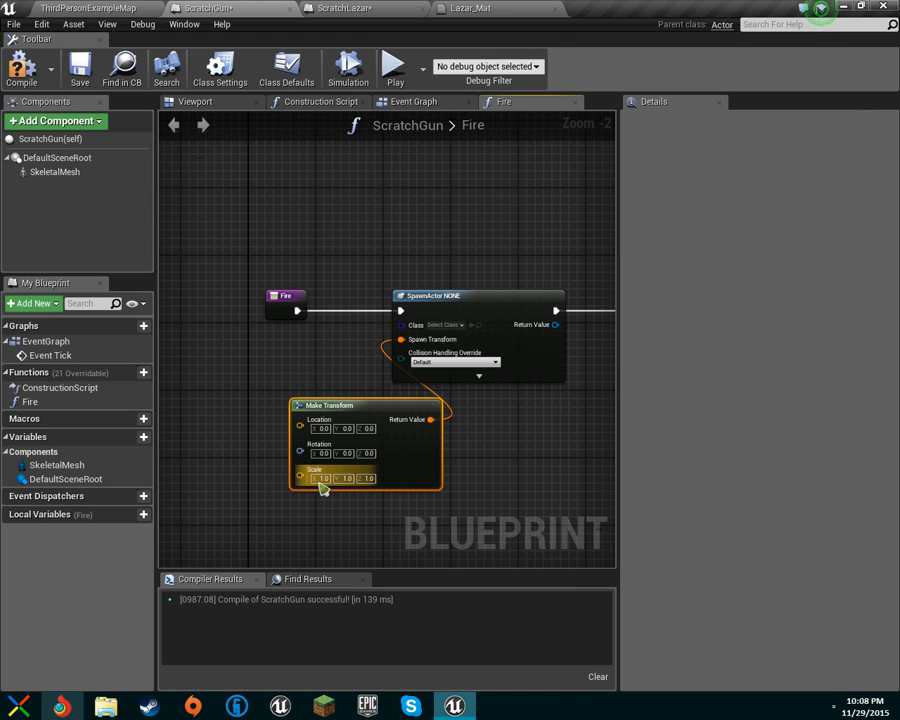
- Feed Make Transform's Location from a Get Socket Location (SkeletalMesh) node with the socket name muzzle, placed clear of the other nodes
{"action": "left_click_drag", "start_coordinate": [299, 425], "coordinate": [216, 381]}
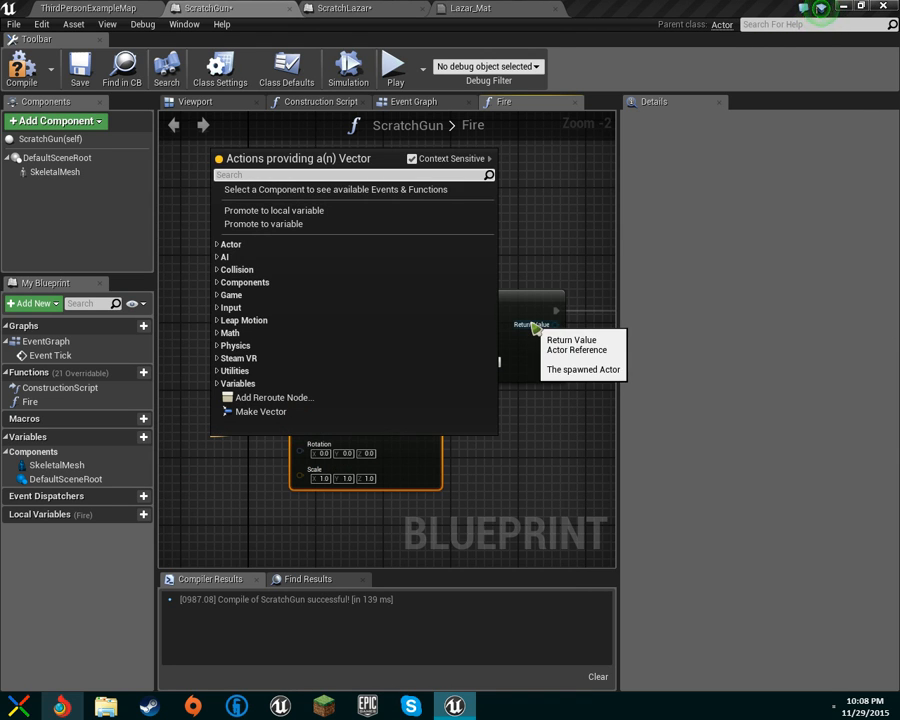
{"action": "type", "text": "get so"}
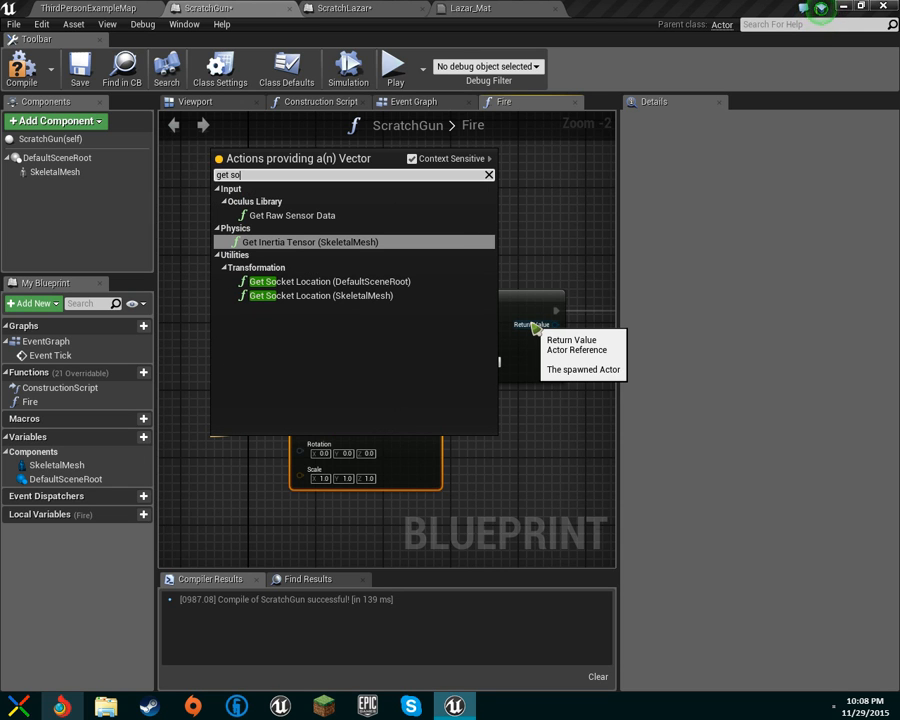
{"action": "key", "text": "Down"}
{"action": "key", "text": "Down"}
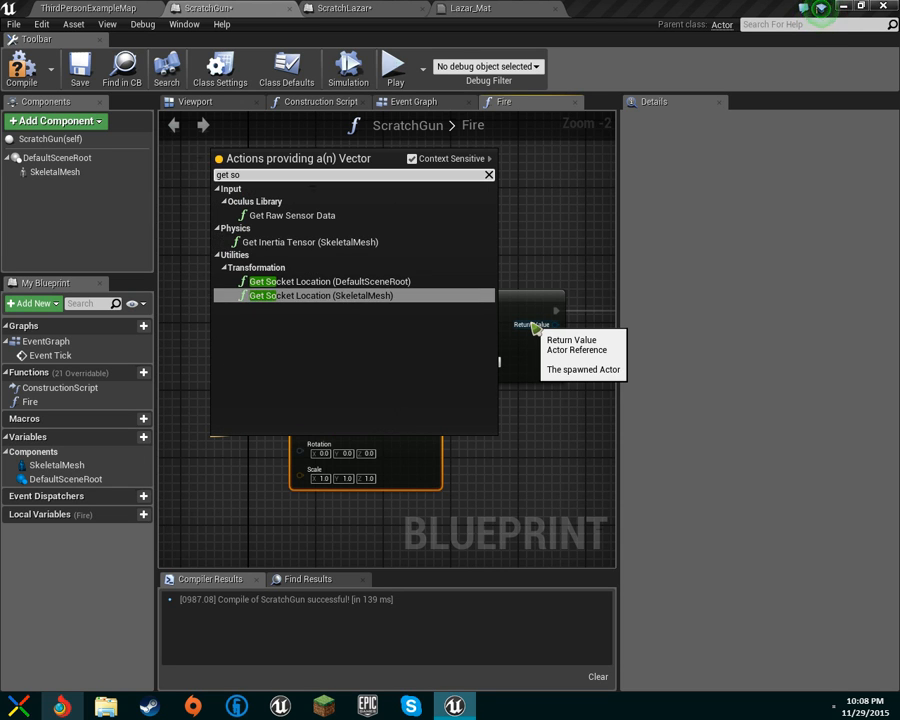
{"action": "key", "text": "Return"}
{"action": "right_click_drag", "start_coordinate": [359, 388], "coordinate": [559, 346]}
{"action": "left_click_drag", "start_coordinate": [438, 391], "coordinate": [341, 363]}
{"action": "left_click", "coordinate": [385, 386]}
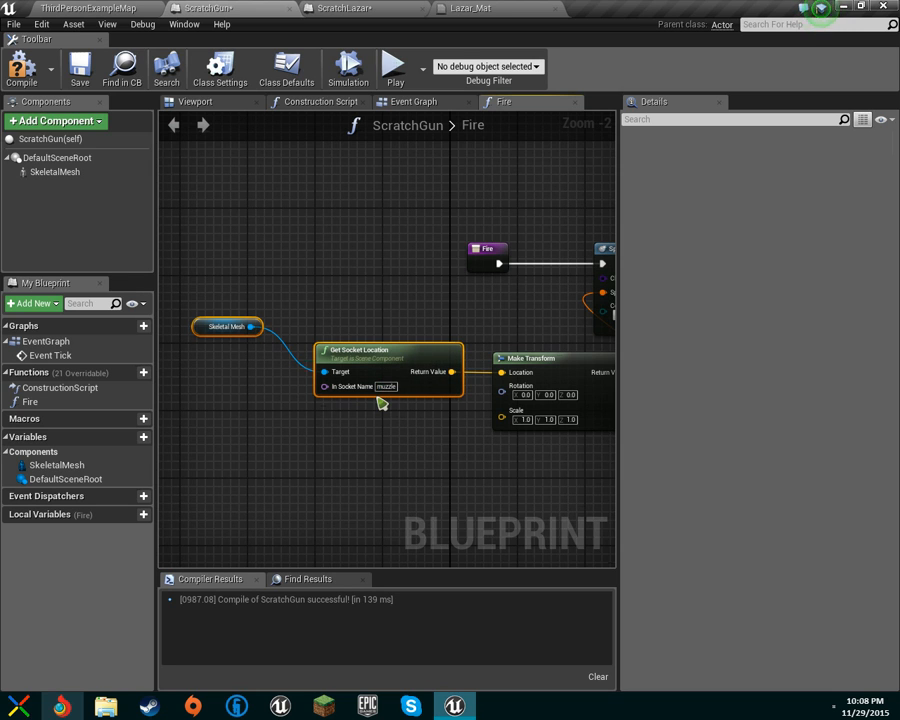
- Open the Sniper mesh's skeleton from the SkeletalMesh component's details and look up the exact name of its muzzle socket
{"action": "left_click", "coordinate": [58, 171]}
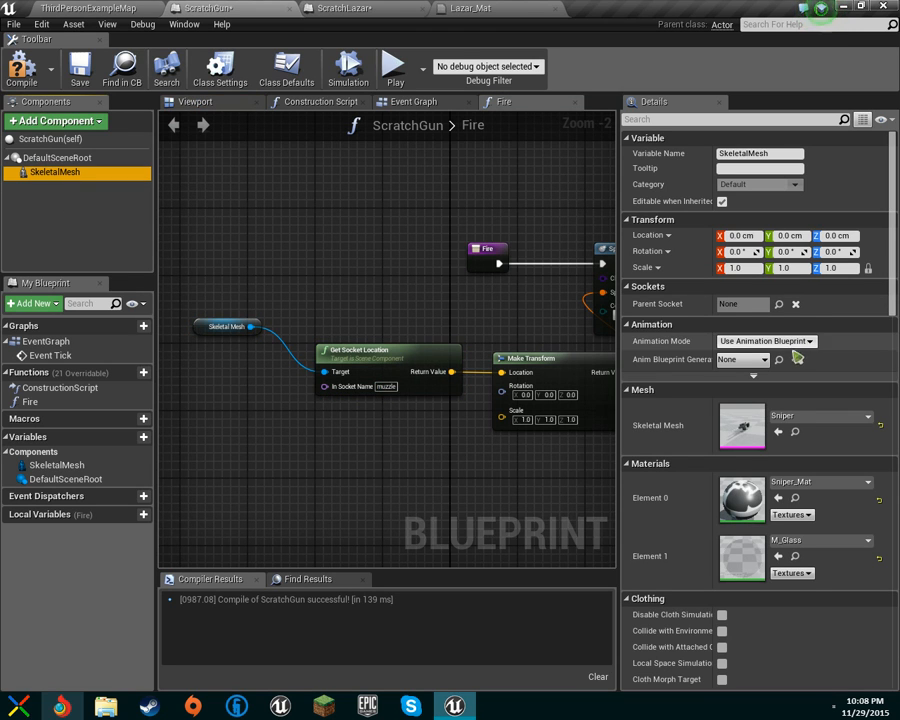
{"action": "left_click", "coordinate": [797, 434]}
{"action": "double_click", "coordinate": [362, 640]}
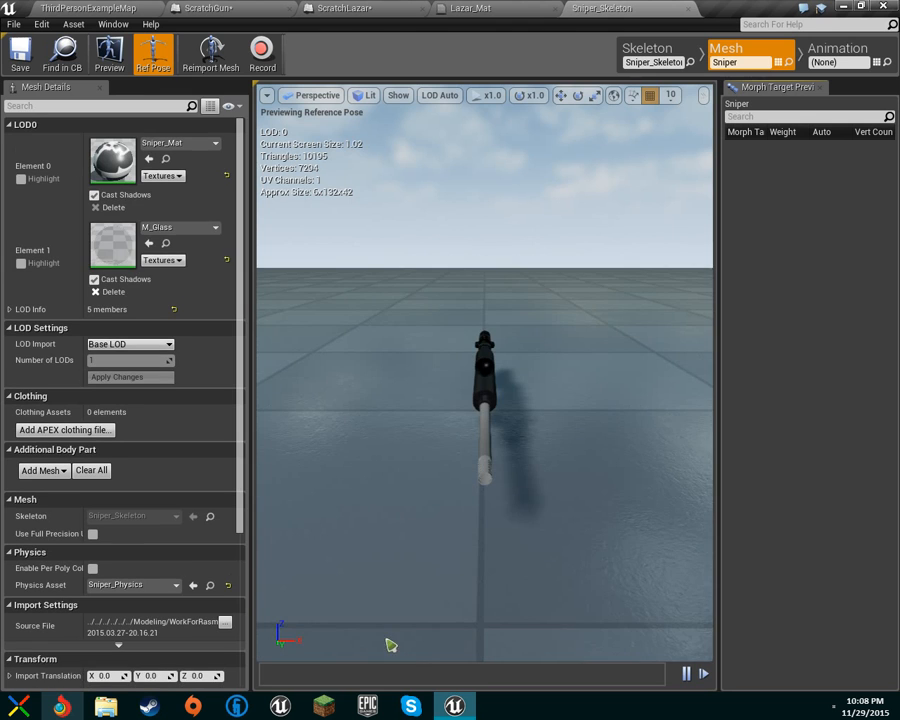
{"action": "left_click", "coordinate": [650, 52]}
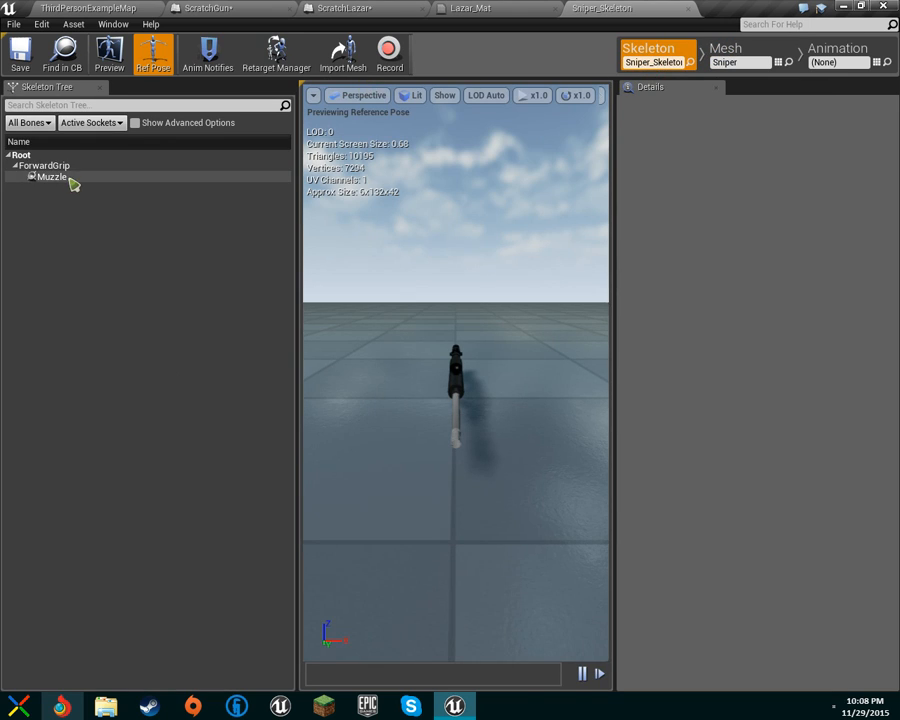
{"action": "left_click", "coordinate": [68, 178]}
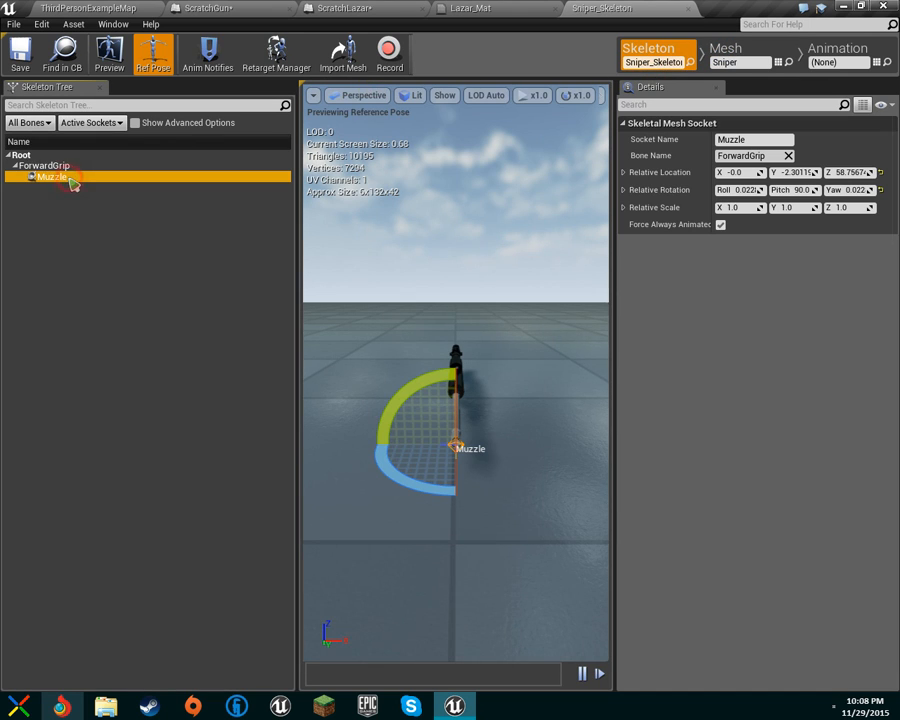
{"action": "left_click", "coordinate": [740, 138]}
- Return to ScratchGun's Fire graph and set the Get Socket Location node's socket name to Muzzle
{"action": "left_click", "coordinate": [468, 8]}
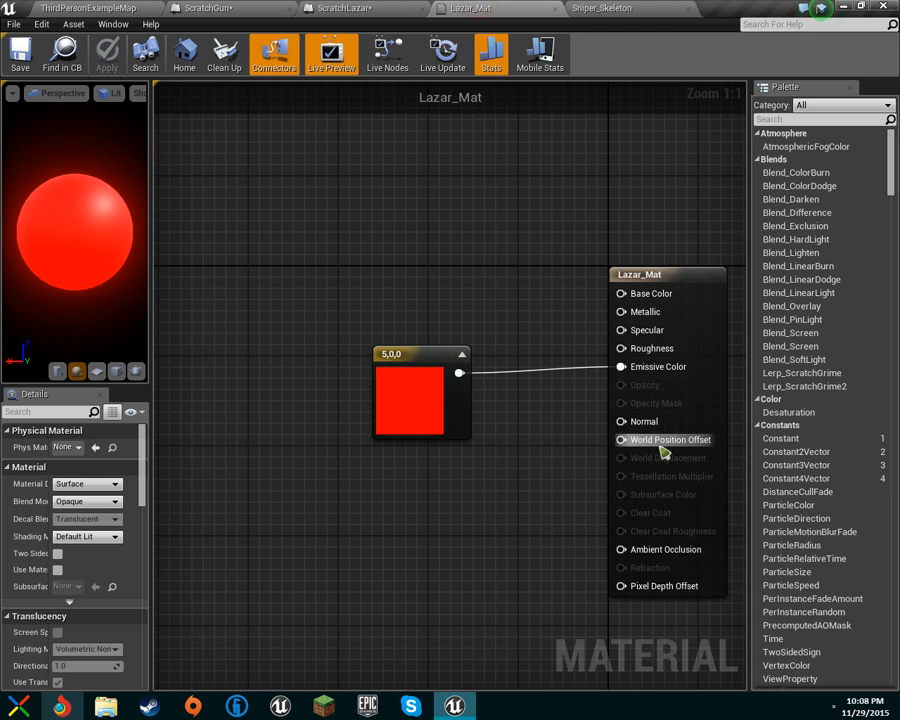
{"action": "left_click", "coordinate": [605, 8]}
{"action": "left_click", "coordinate": [215, 8]}
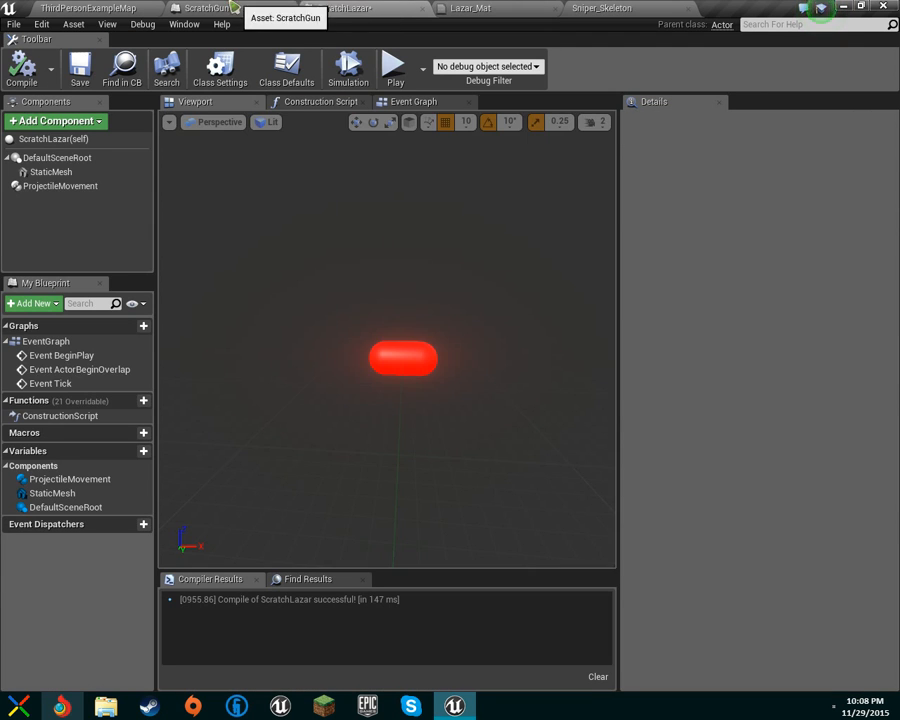
{"action": "left_click", "coordinate": [395, 386]}
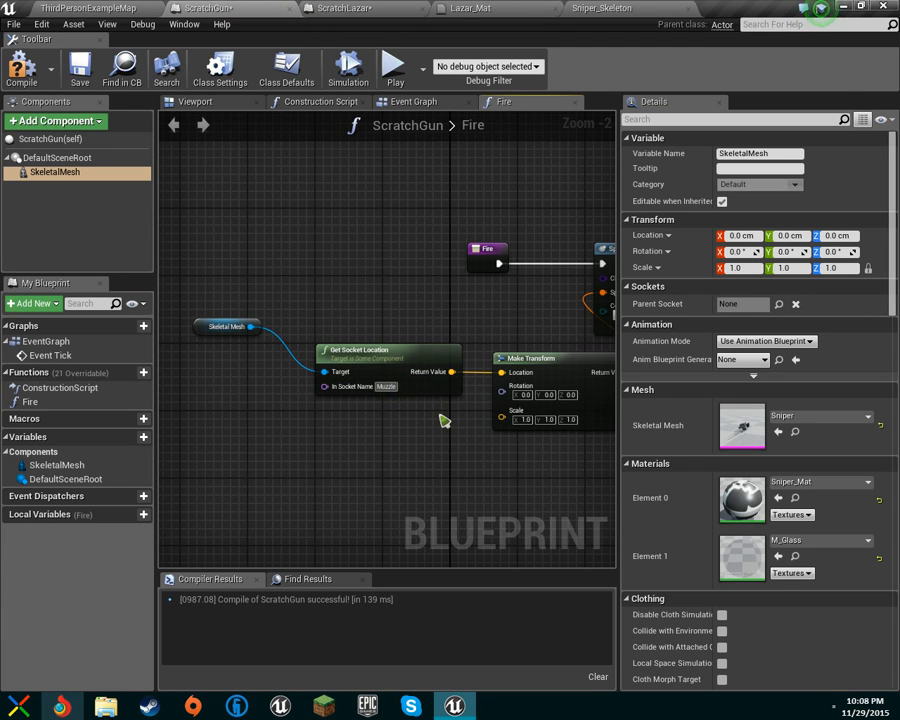
- Move the Skeletal Mesh, Get Socket Location and Make Transform nodes together away from the SpawnActor node to leave a clear gap
{"action": "right_click_drag", "start_coordinate": [582, 470], "coordinate": [483, 433]}
{"action": "scroll", "coordinate": [528, 426], "scroll_direction": "down", "scroll_amount": 2}
{"action": "left_click_drag", "start_coordinate": [487, 371], "coordinate": [476, 362]}
{"action": "left_click", "coordinate": [352, 316]}
{"action": "left_click_drag", "start_coordinate": [186, 331], "coordinate": [424, 416]}
{"action": "left_click_drag", "start_coordinate": [458, 366], "coordinate": [391, 342]}
{"action": "right_click_drag", "start_coordinate": [392, 345], "coordinate": [338, 382]}
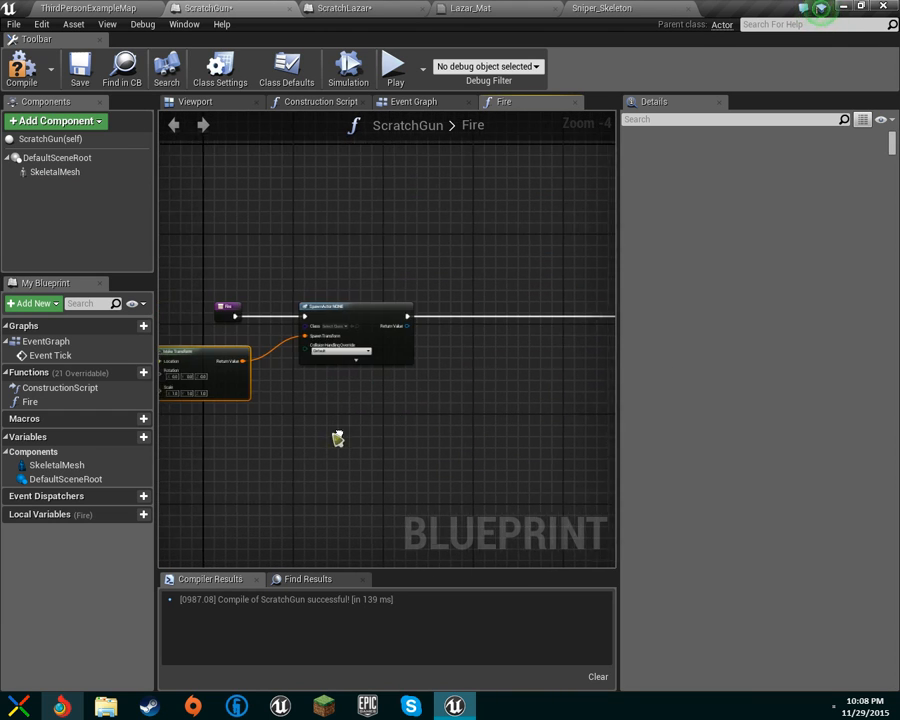
- Insert an AttachActorToComponent node after SpawnActor, with SpawnActor's Return Value as Target and a Skeletal Mesh reference as In Parent
{"action": "left_click_drag", "start_coordinate": [401, 316], "coordinate": [453, 325]}
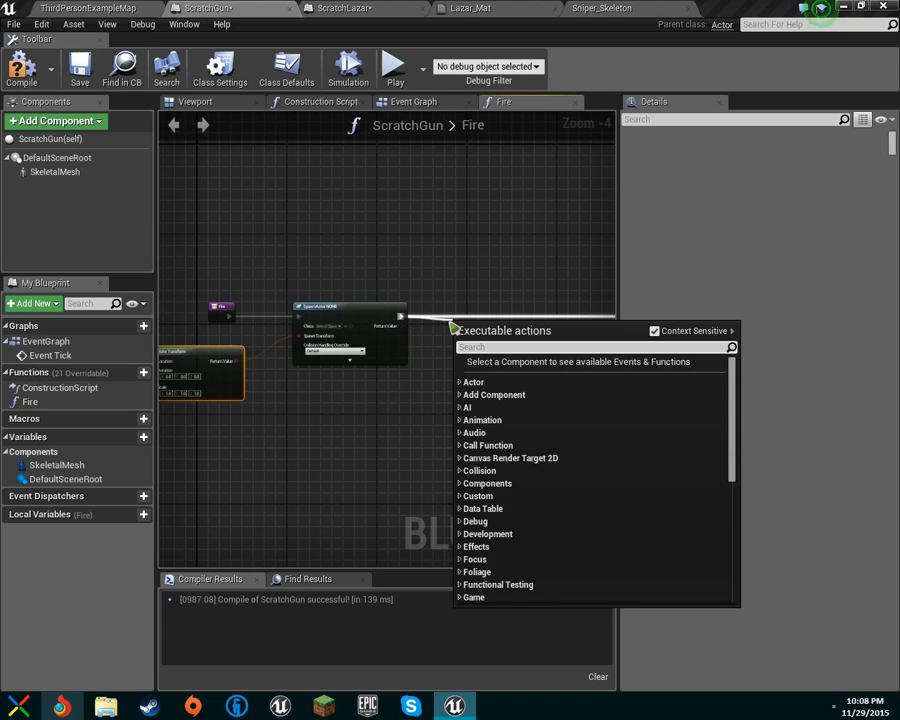
{"action": "type", "text": "attac"}
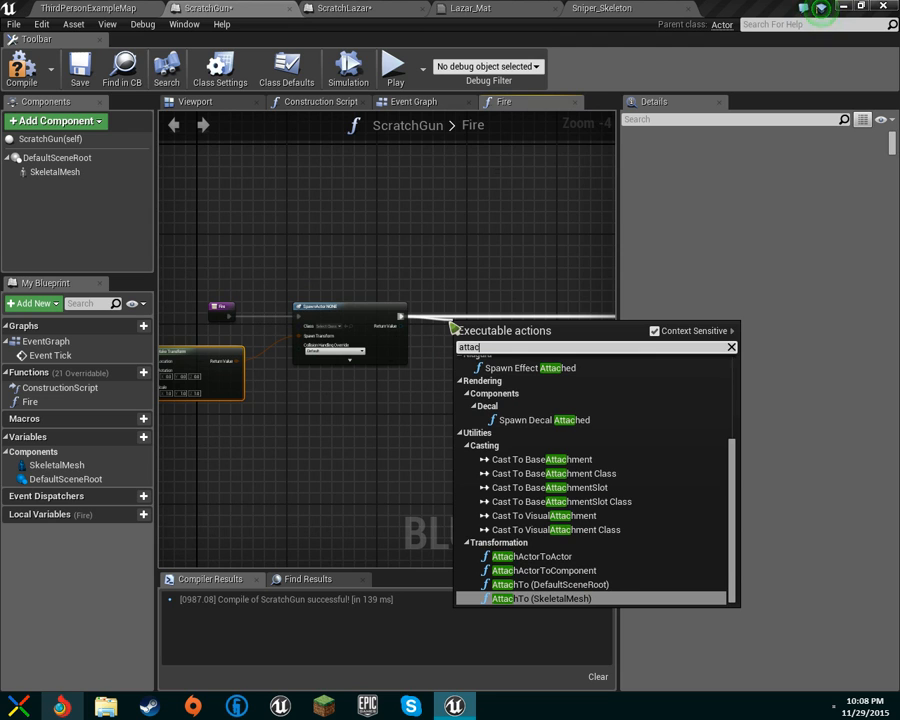
{"action": "left_click", "coordinate": [589, 571]}
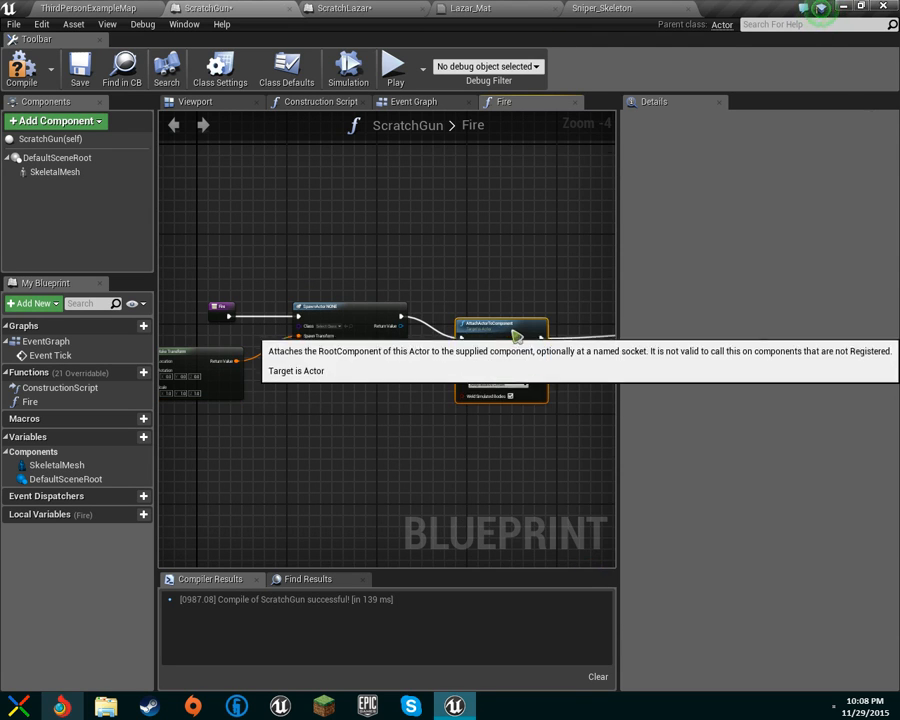
{"action": "right_click_drag", "start_coordinate": [554, 396], "coordinate": [385, 382]}
{"action": "left_click_drag", "start_coordinate": [350, 322], "coordinate": [405, 322]}
{"action": "left_click_drag", "start_coordinate": [125, 174], "coordinate": [410, 338]}
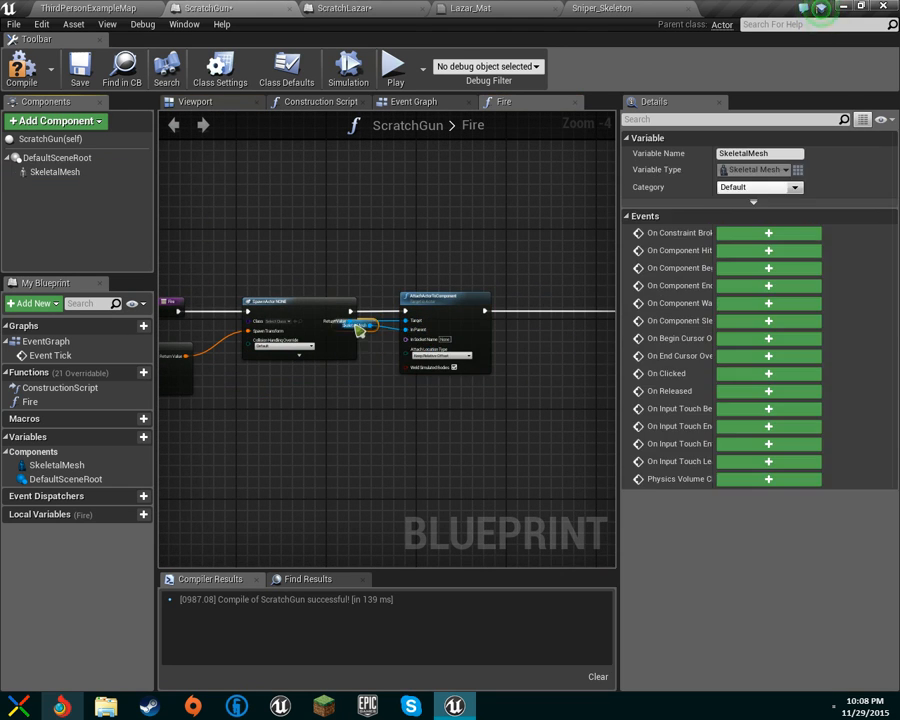
{"action": "left_click_drag", "start_coordinate": [360, 328], "coordinate": [348, 366]}
- Set the AttachActorToComponent node's socket name to Muzzle and its Attach Location Type to Snap to Target, Including Scale
{"action": "scroll", "coordinate": [496, 346], "scroll_direction": "up", "scroll_amount": 3}
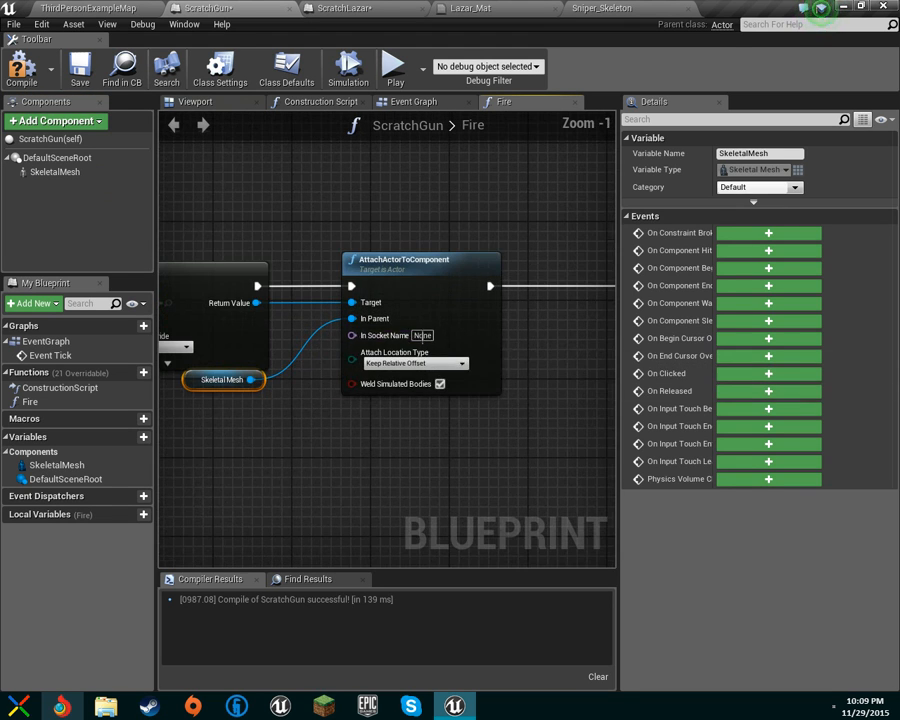
{"action": "type", "text": "Muzzle"}
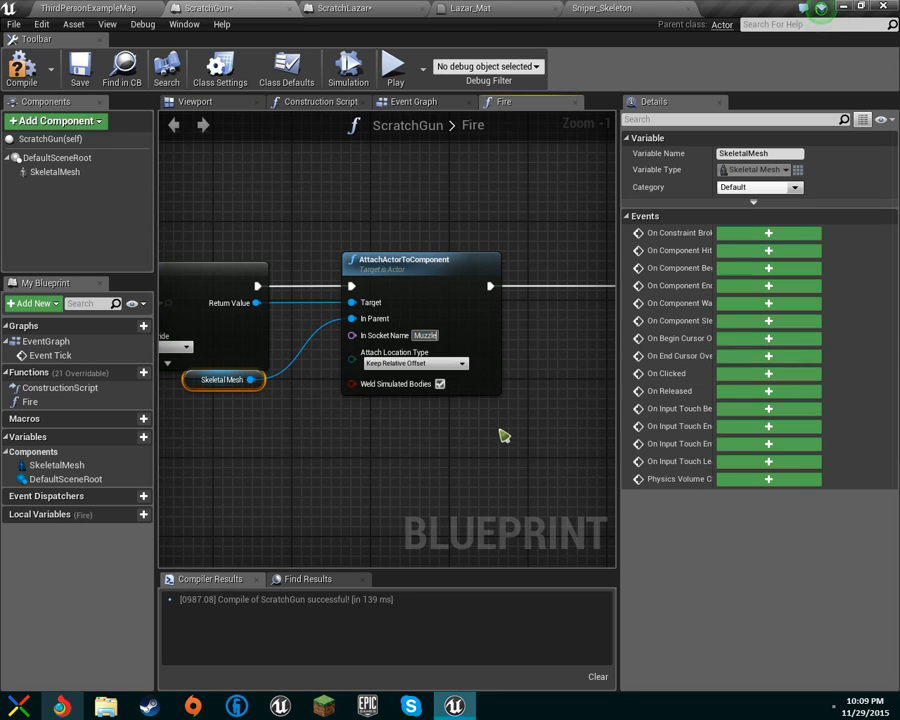
{"action": "left_click", "coordinate": [413, 364]}
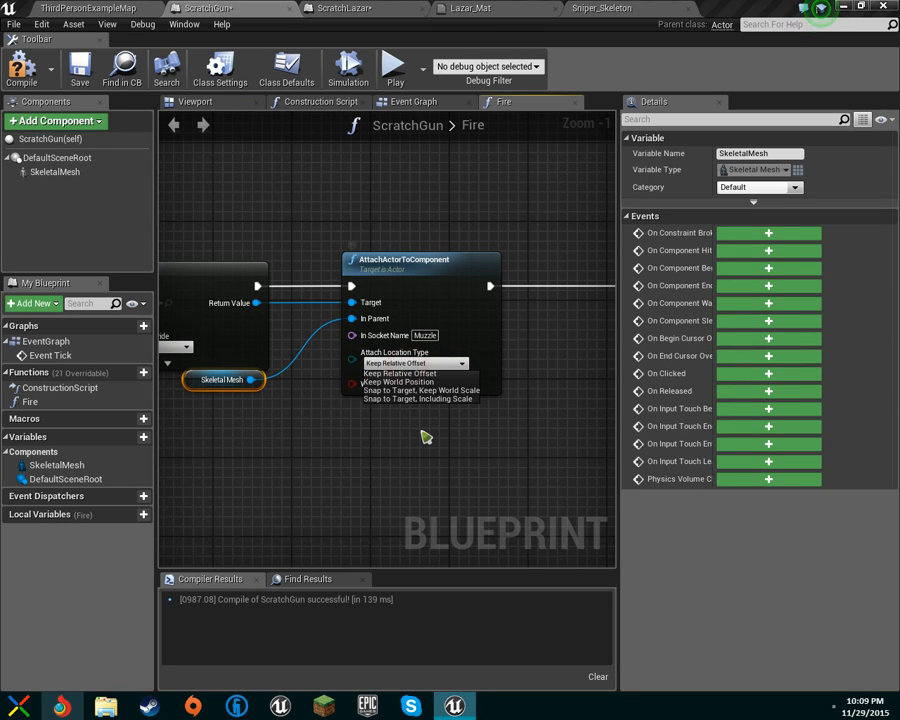
{"action": "left_click", "coordinate": [406, 403]}
- Set the Fire function's SpawnActor class to ScratchLazar and compile the ScratchGun Blueprint
{"action": "right_click_drag", "start_coordinate": [406, 407], "coordinate": [899, 390]}
{"action": "scroll", "coordinate": [298, 448], "scroll_direction": "down", "scroll_amount": 1}
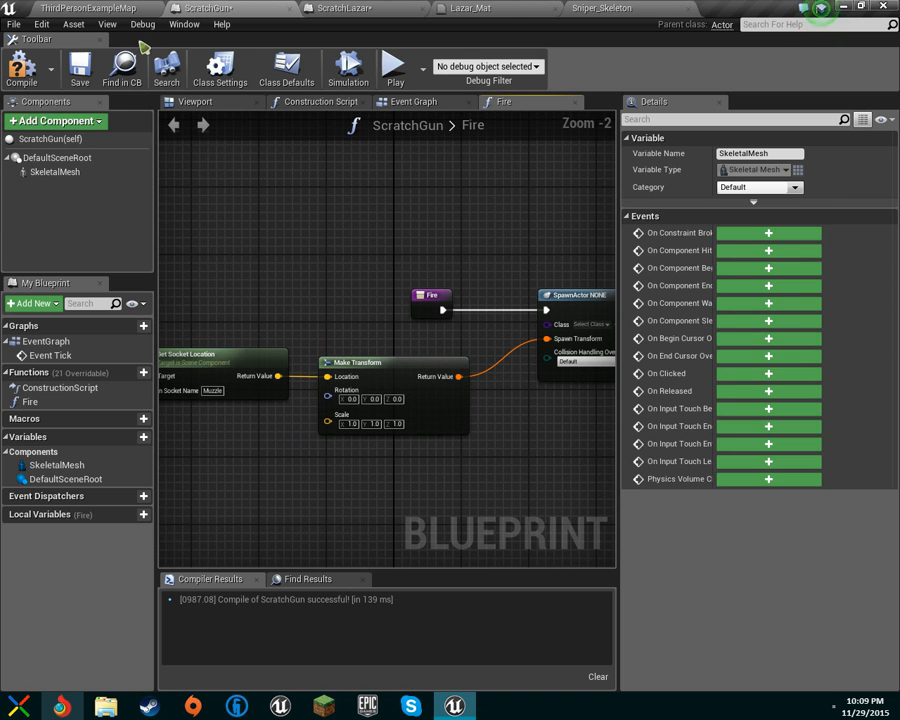
{"action": "left_click", "coordinate": [22, 70]}
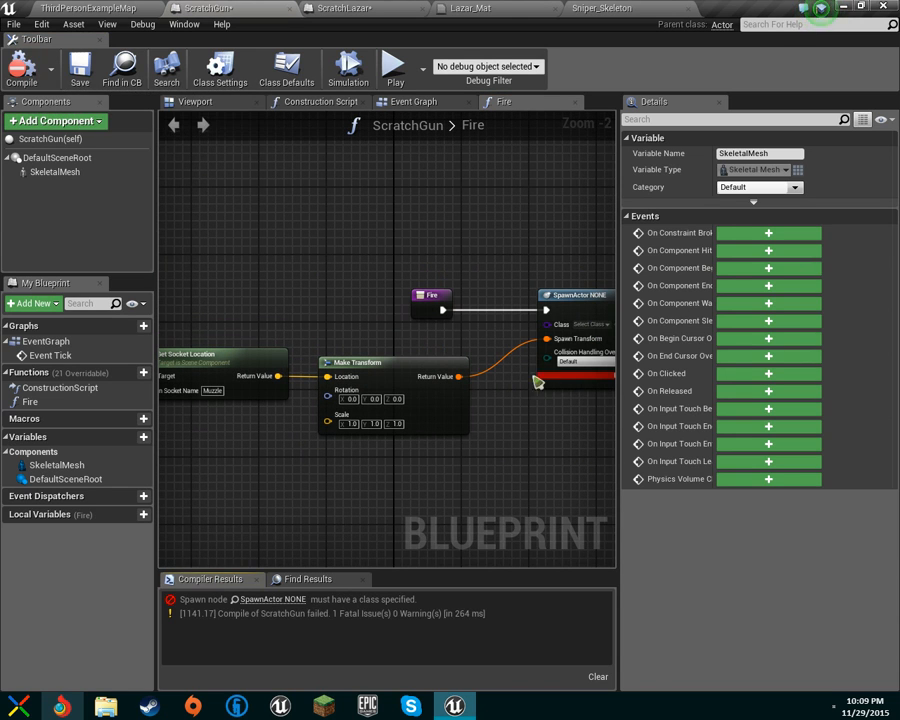
{"action": "right_click_drag", "start_coordinate": [532, 398], "coordinate": [367, 375]}
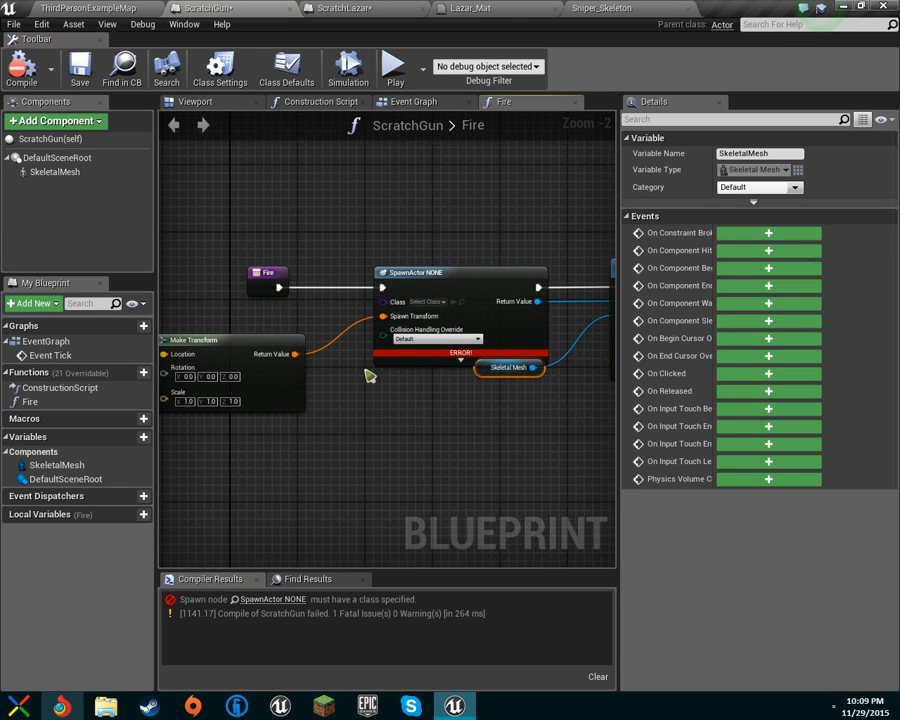
{"action": "left_click", "coordinate": [428, 302]}
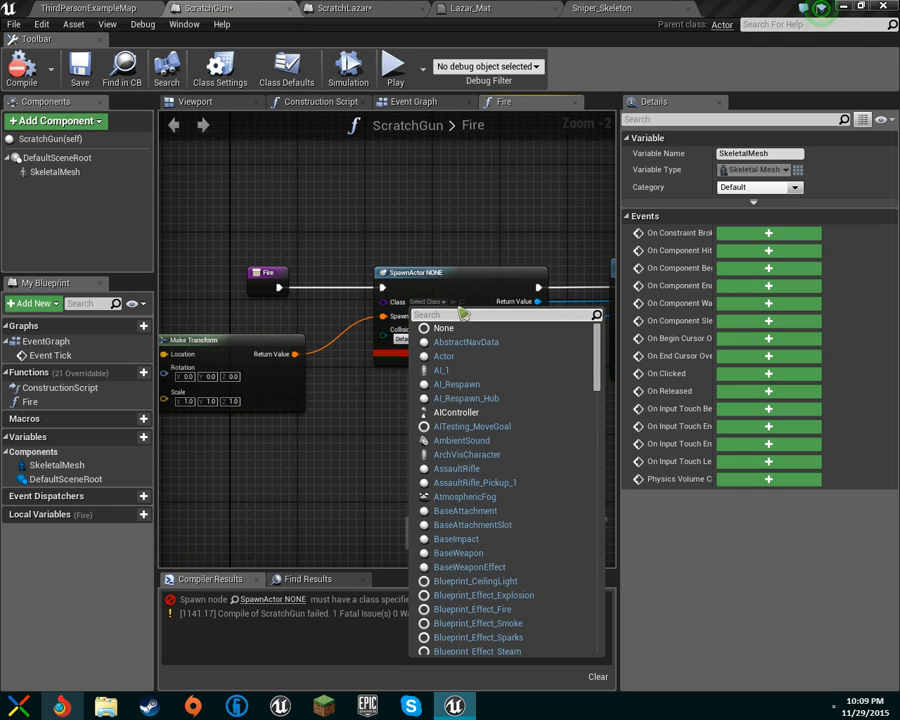
{"action": "type", "text": "laz"}
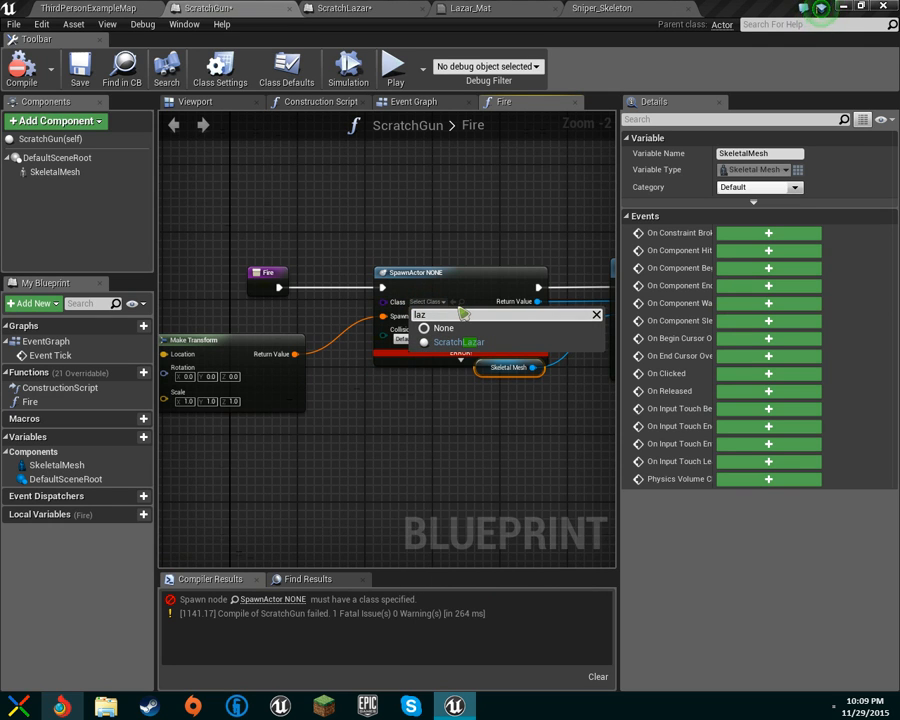
{"action": "left_click", "coordinate": [460, 341]}
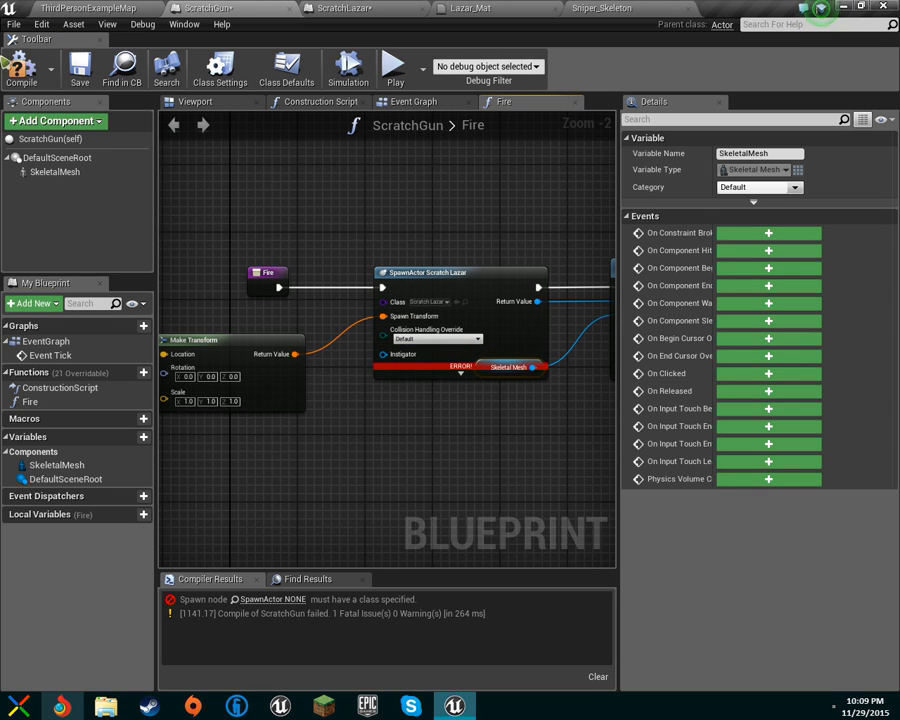
{"action": "left_click", "coordinate": [12, 63]}
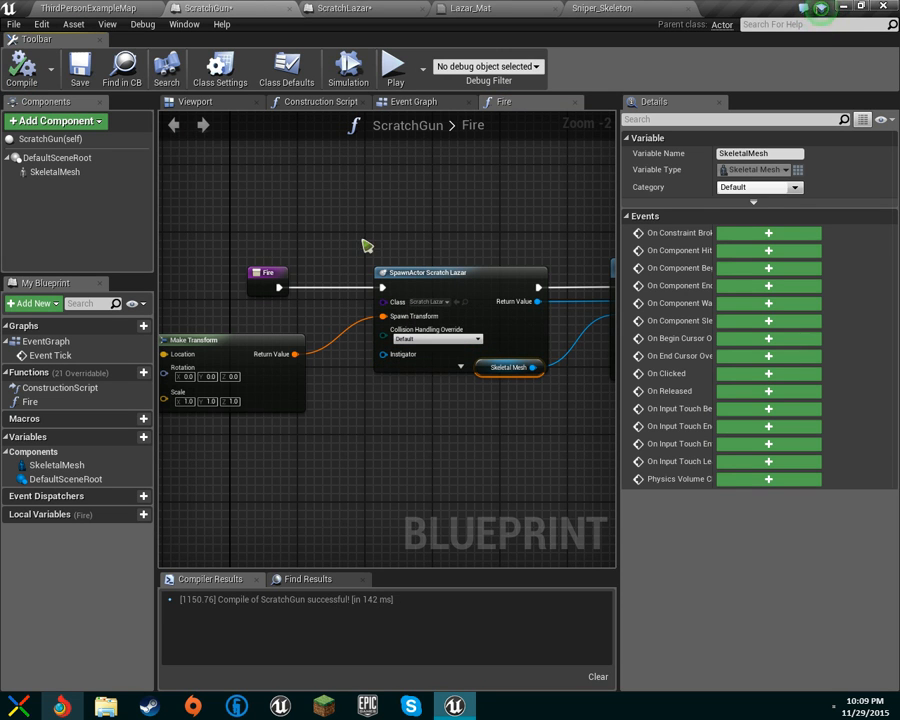
- Close the Sniper_Skeleton, Lazar_Mat and ScratchLazar editors, leaving ScratchGun open
{"action": "left_click", "coordinate": [112, 8]}
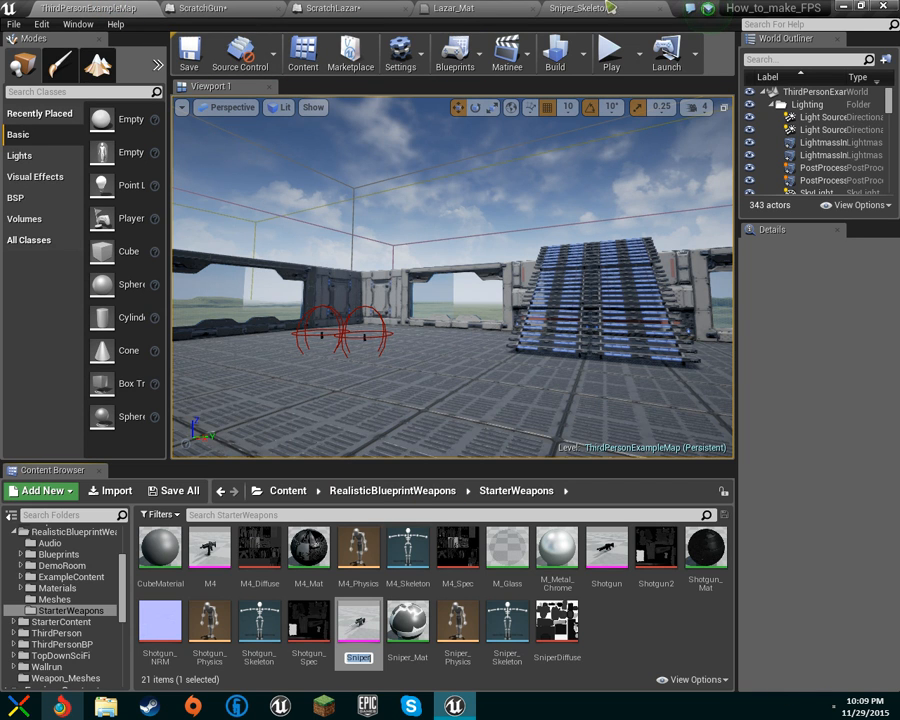
{"action": "left_click", "coordinate": [533, 9]}
{"action": "left_click", "coordinate": [553, 10]}
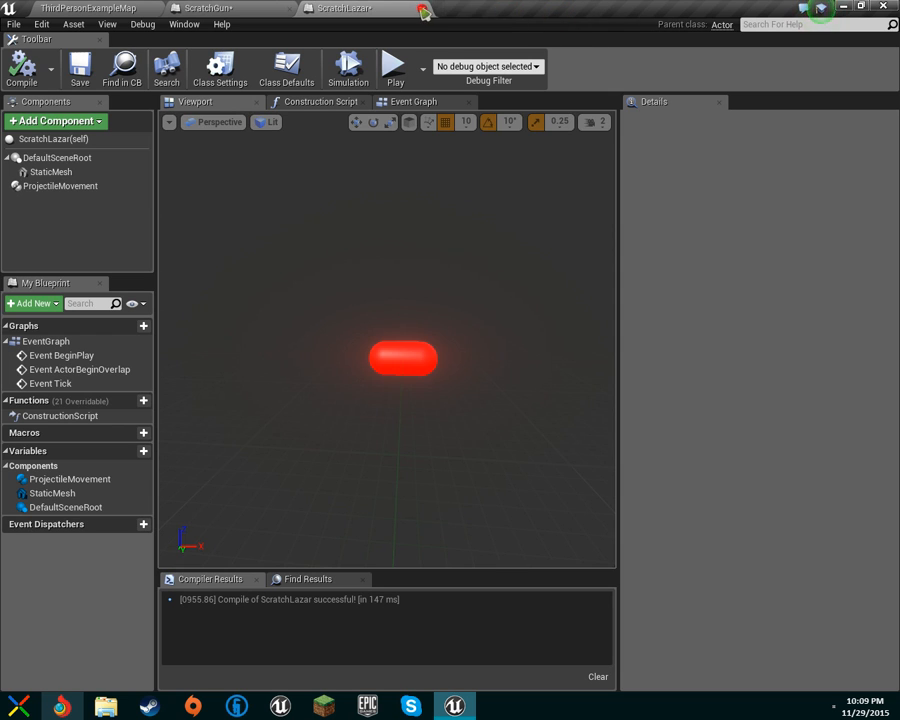
{"action": "left_click", "coordinate": [423, 9]}
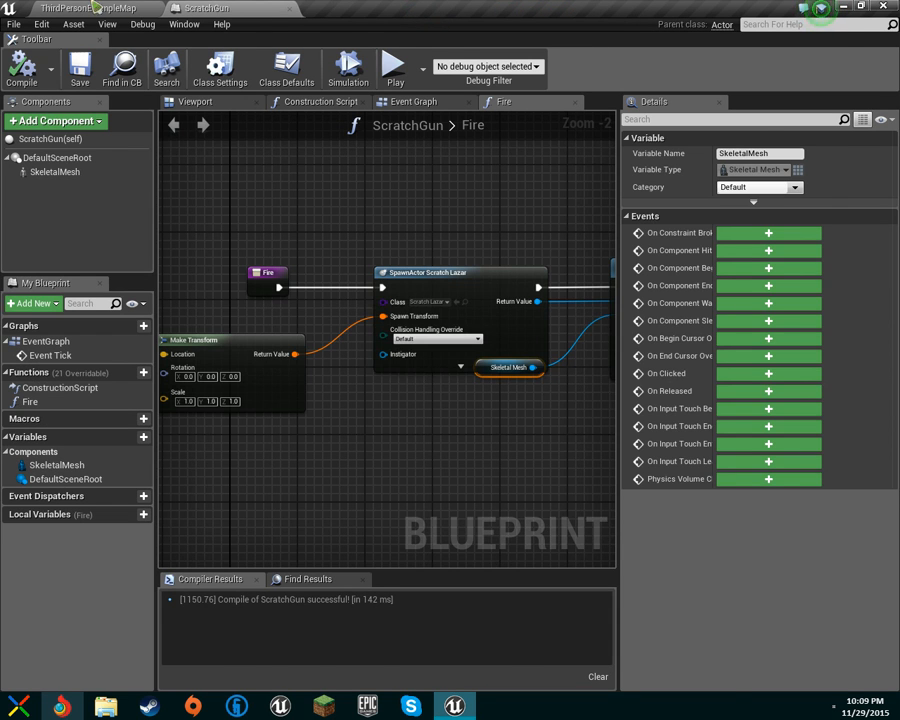
- Open the BroDude character Blueprint from the project's Blueprints folder
{"action": "left_click", "coordinate": [95, 7]}
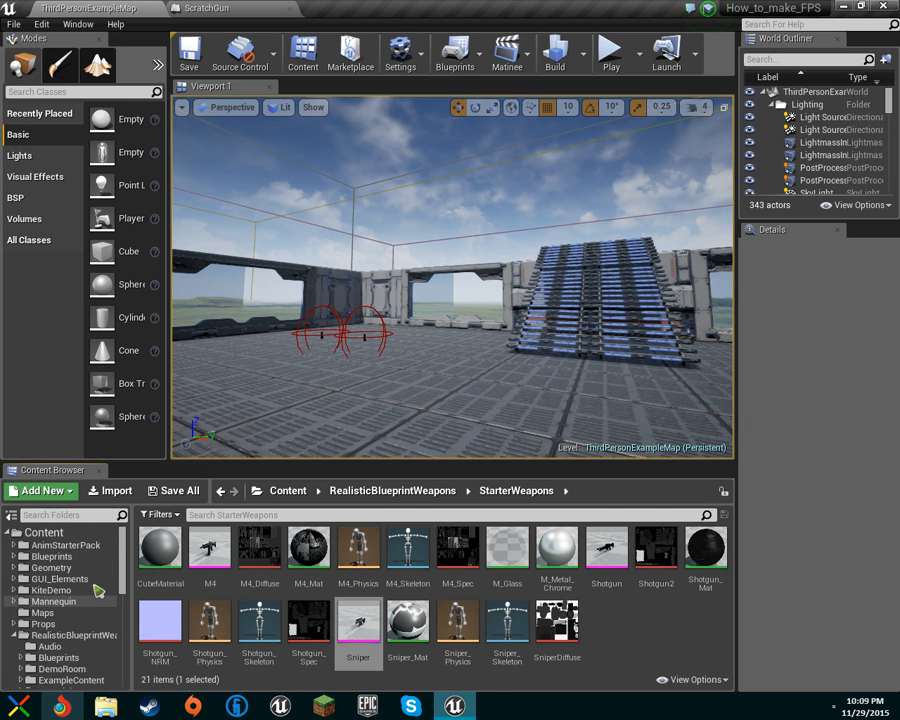
{"action": "left_click", "coordinate": [62, 545]}
{"action": "left_click", "coordinate": [50, 556]}
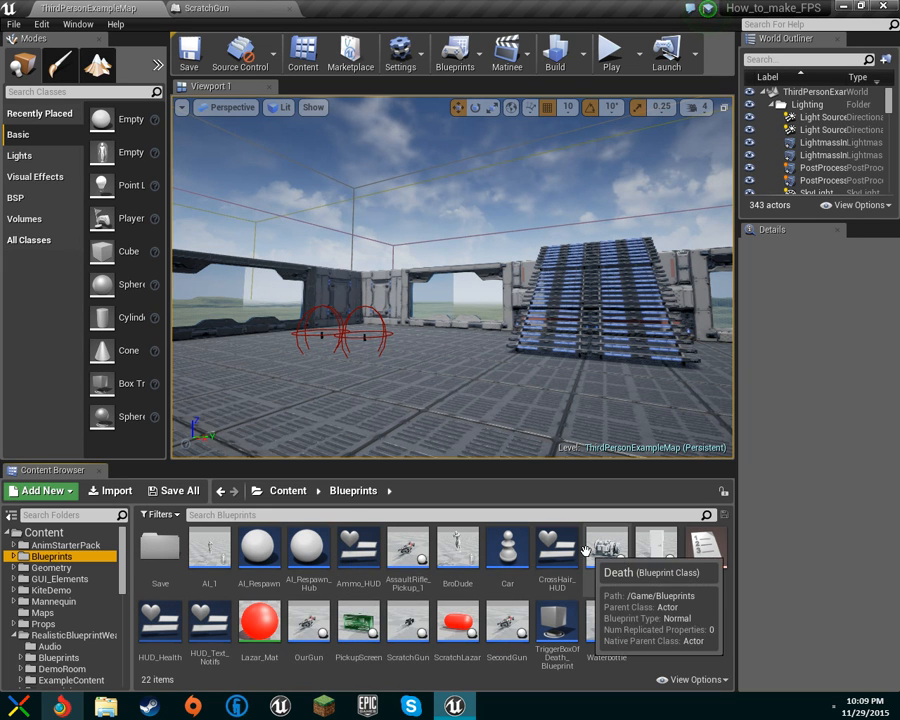
{"action": "double_click", "coordinate": [457, 553]}
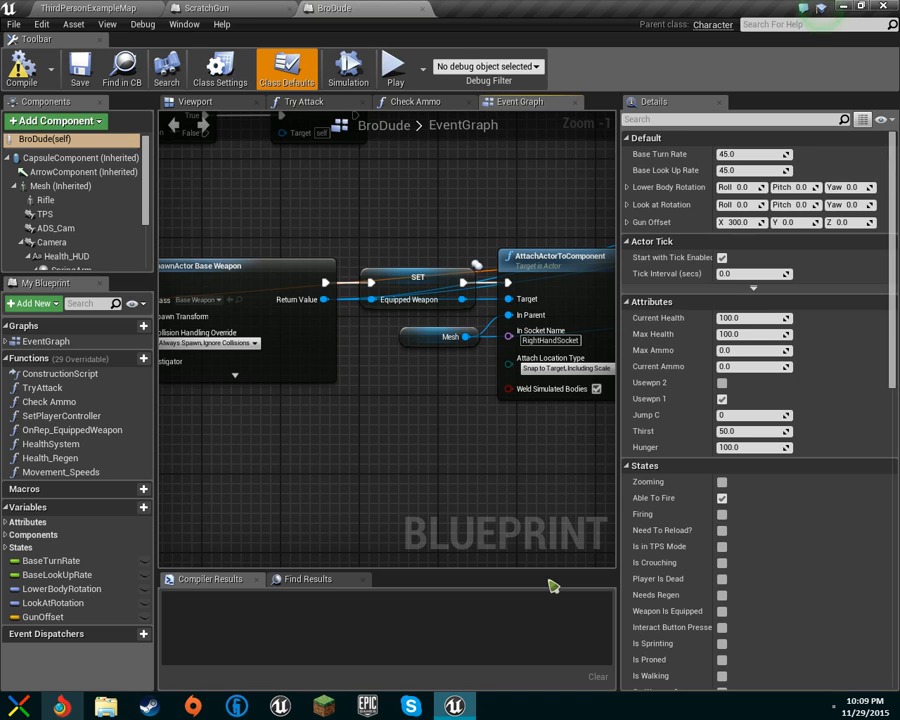
- Set the class of the SpawnActor Base Weapon node in BroDude's event graph to ScratchGun and compile the Blueprint
{"action": "right_click_drag", "start_coordinate": [407, 436], "coordinate": [760, 398]}
{"action": "right_click_drag", "start_coordinate": [512, 362], "coordinate": [415, 425]}
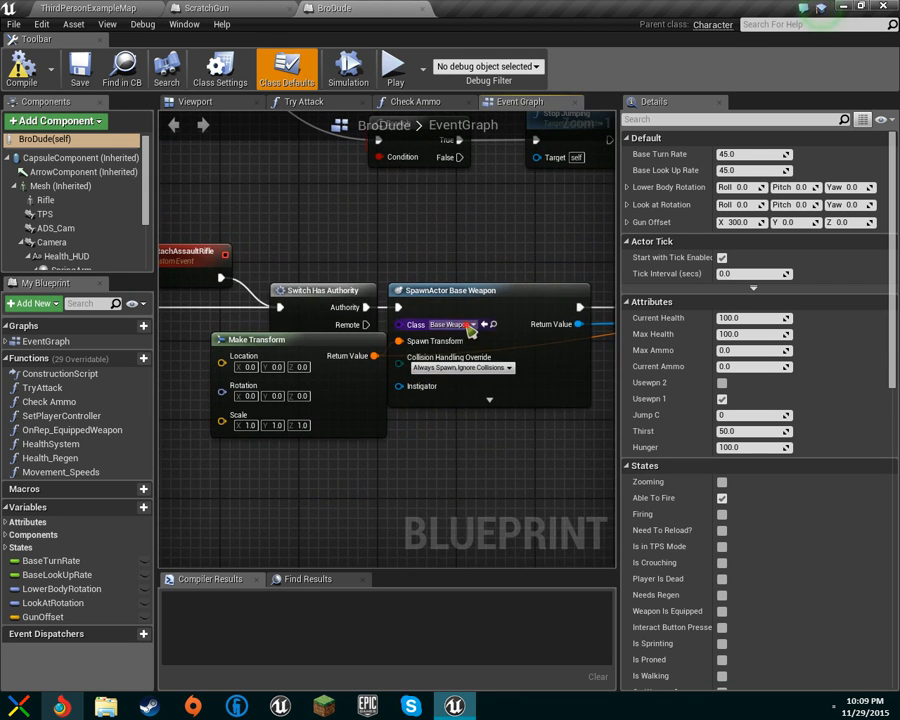
{"action": "left_click", "coordinate": [468, 325]}
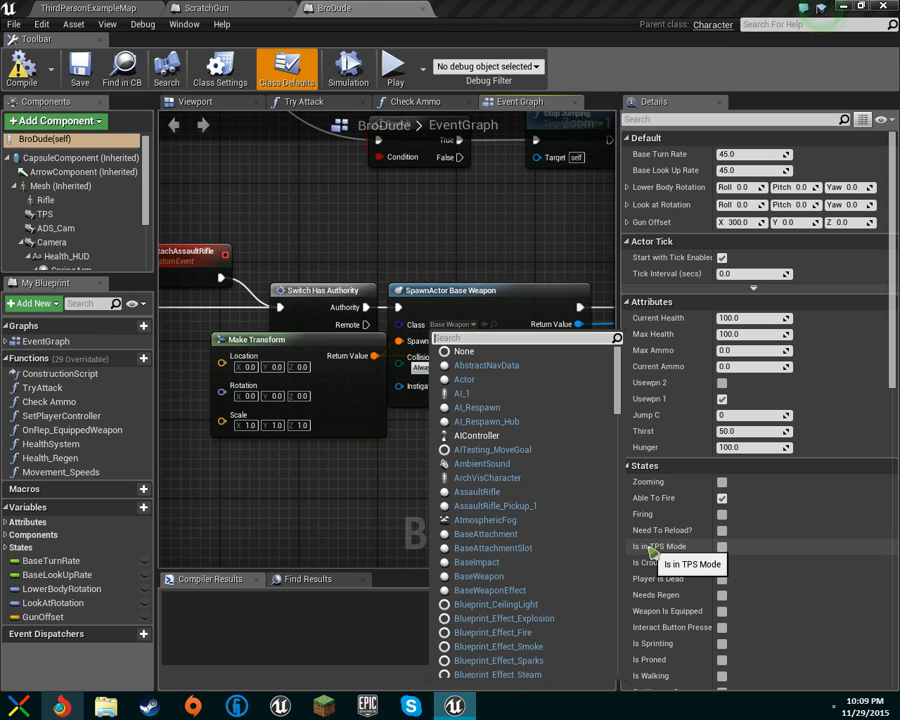
{"action": "type", "text": "sc"}
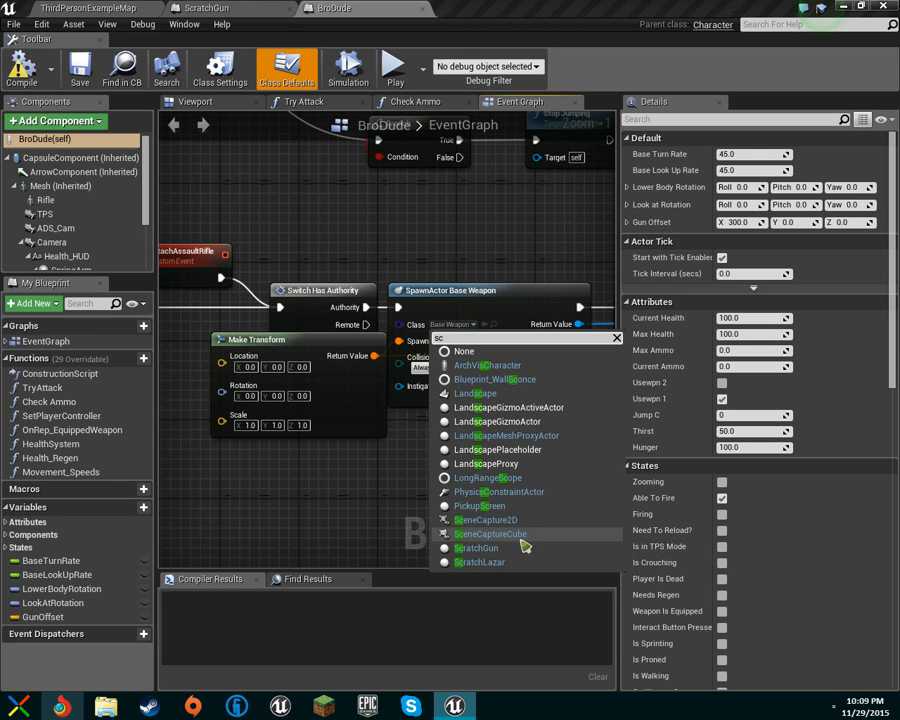
{"action": "left_click", "coordinate": [476, 548]}
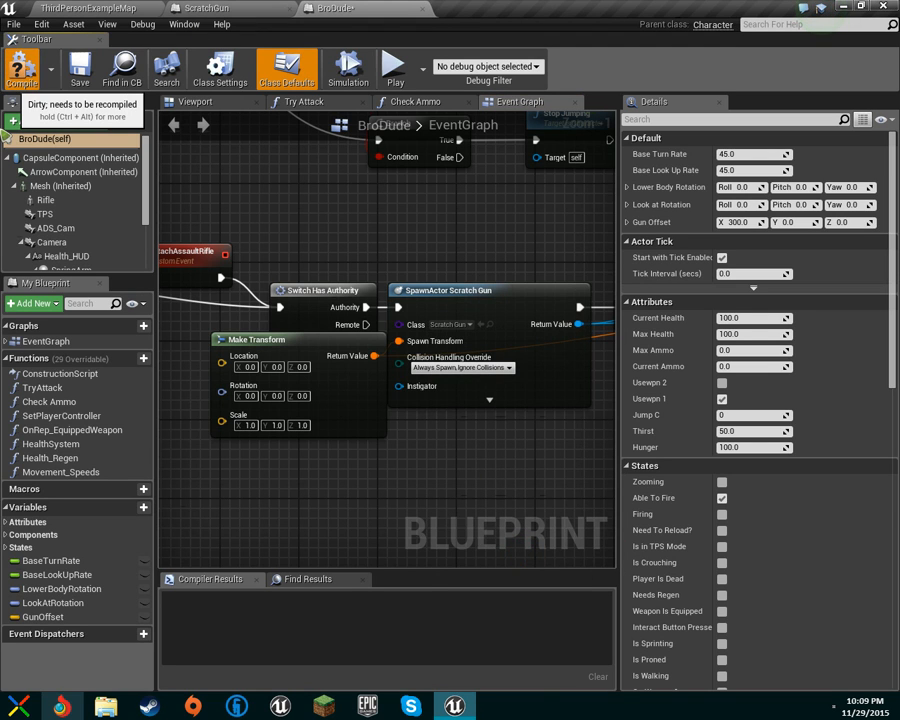
{"action": "left_click", "coordinate": [22, 70]}
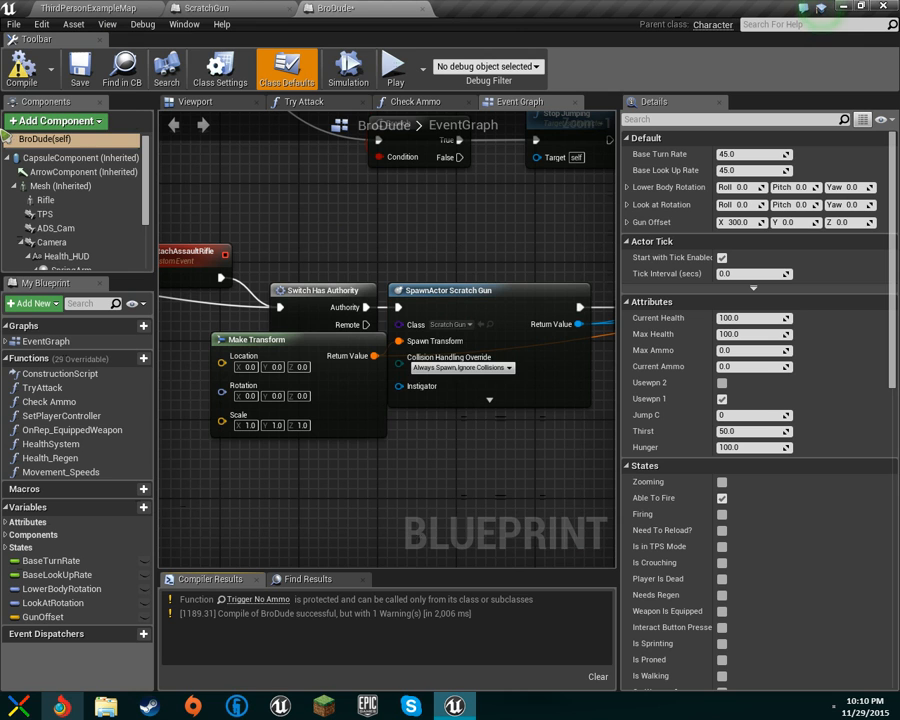
- Play the ThirdPersonExampleMap level in the editor viewport to test the character with the new gun
{"action": "left_click", "coordinate": [50, 8]}
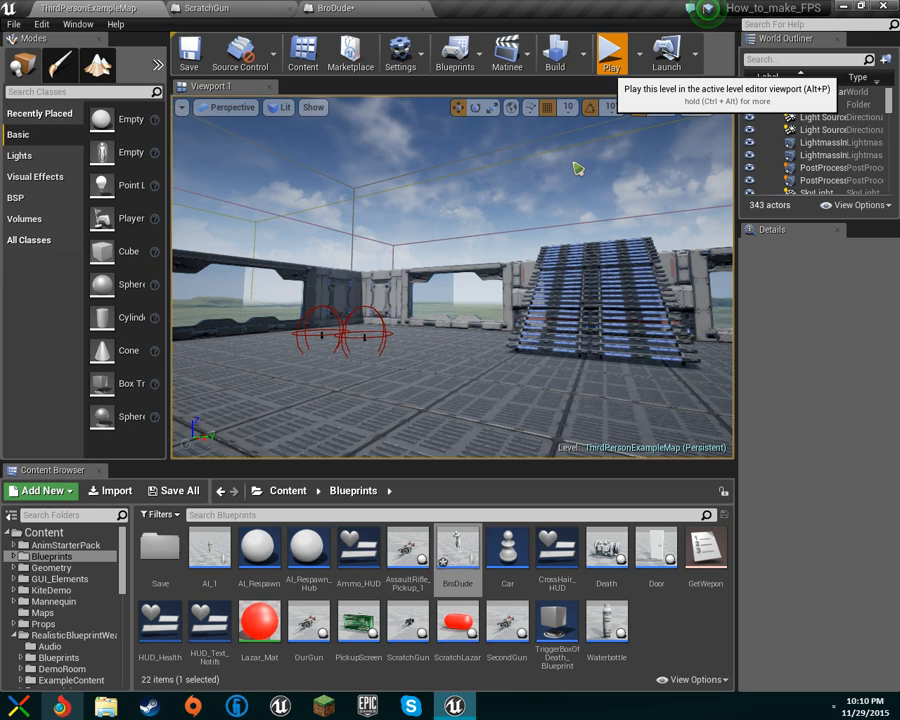
{"action": "left_click", "coordinate": [611, 52]}
{"action": "left_click", "coordinate": [707, 96]}
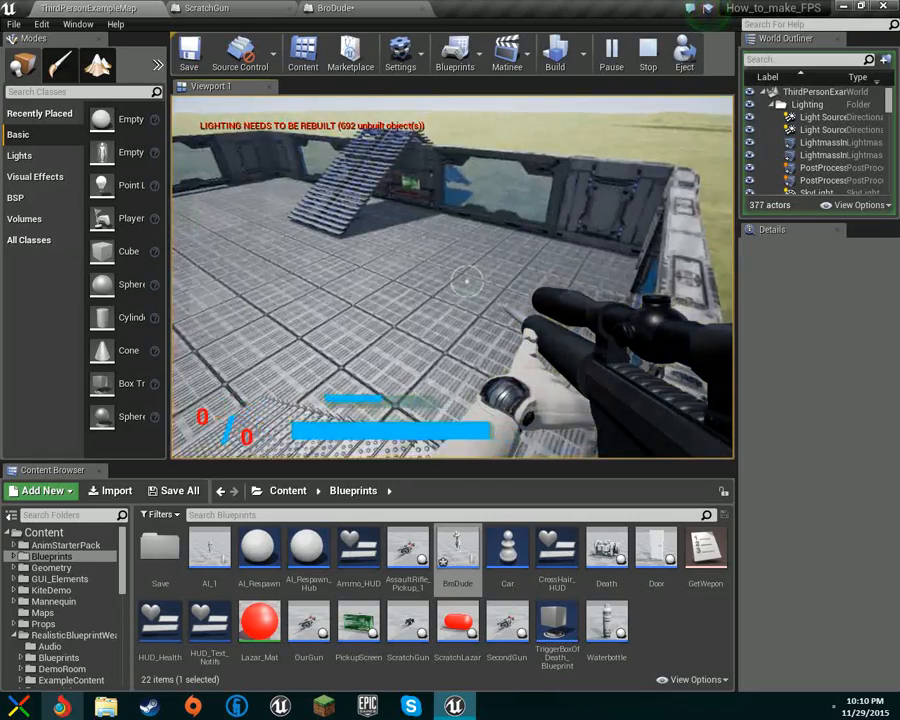
- Stop the play test and review the weapon-spawning nodes around SpawnActor Scratch Gun in BroDude's event graph
{"action": "key", "text": "Escape"}
{"action": "left_click", "coordinate": [396, 8]}
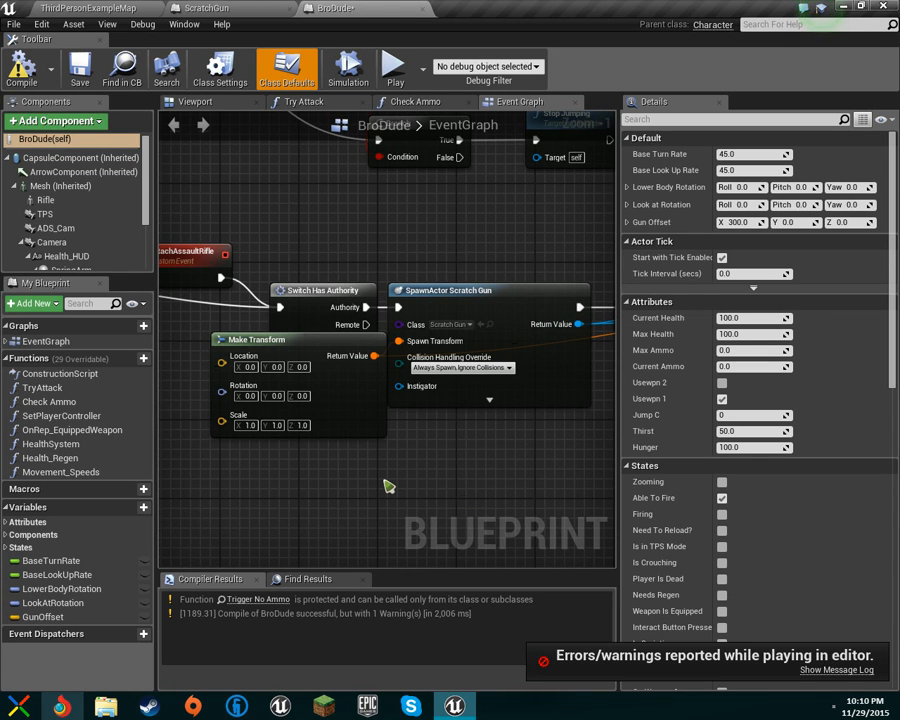
{"action": "right_click_drag", "start_coordinate": [505, 490], "coordinate": [325, 488]}
{"action": "right_click_drag", "start_coordinate": [505, 462], "coordinate": [601, 462]}
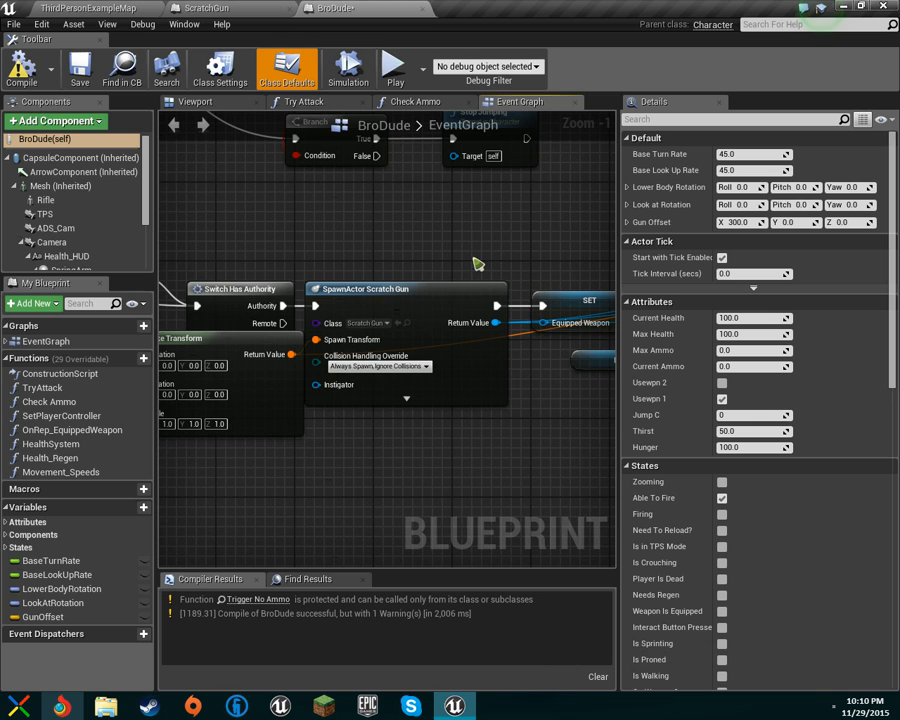
{"action": "scroll", "coordinate": [368, 434], "scroll_direction": "down", "scroll_amount": 5}
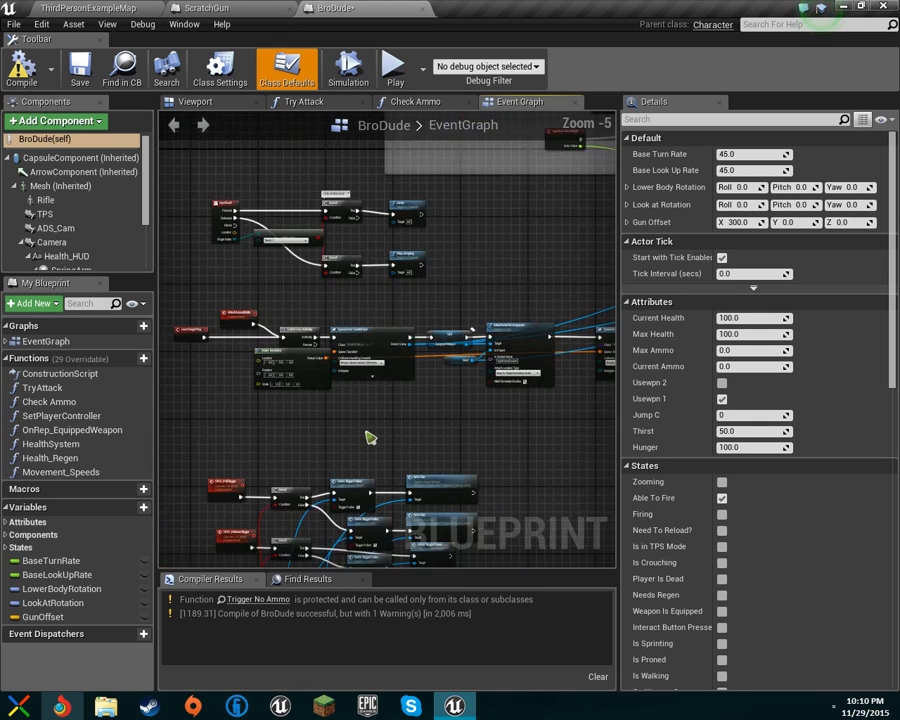
{"action": "scroll", "coordinate": [377, 440], "scroll_direction": "up", "scroll_amount": 4}
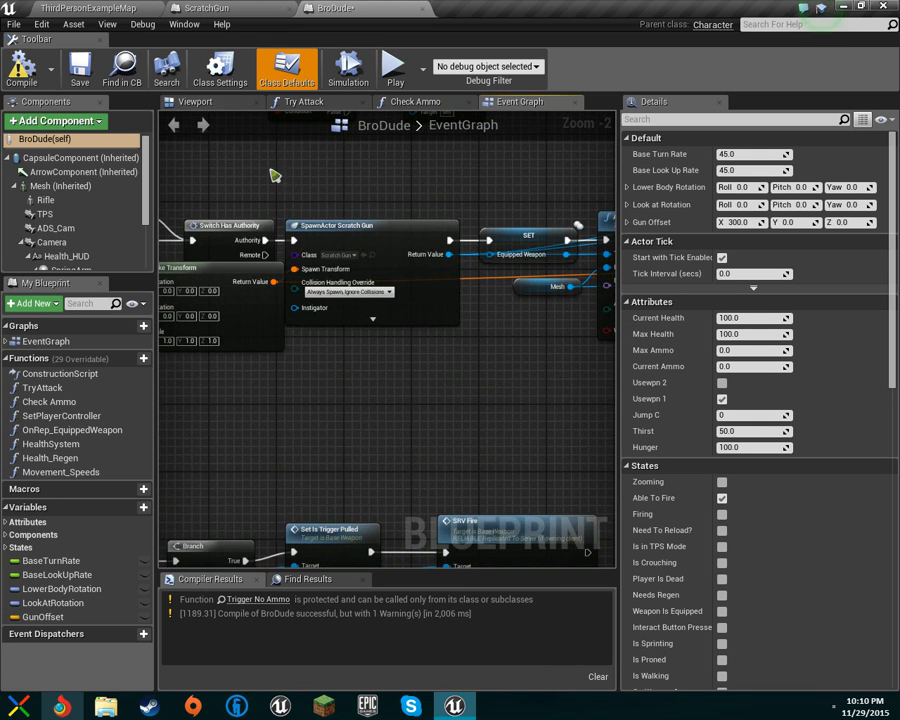
{"action": "double_click", "coordinate": [337, 269]}
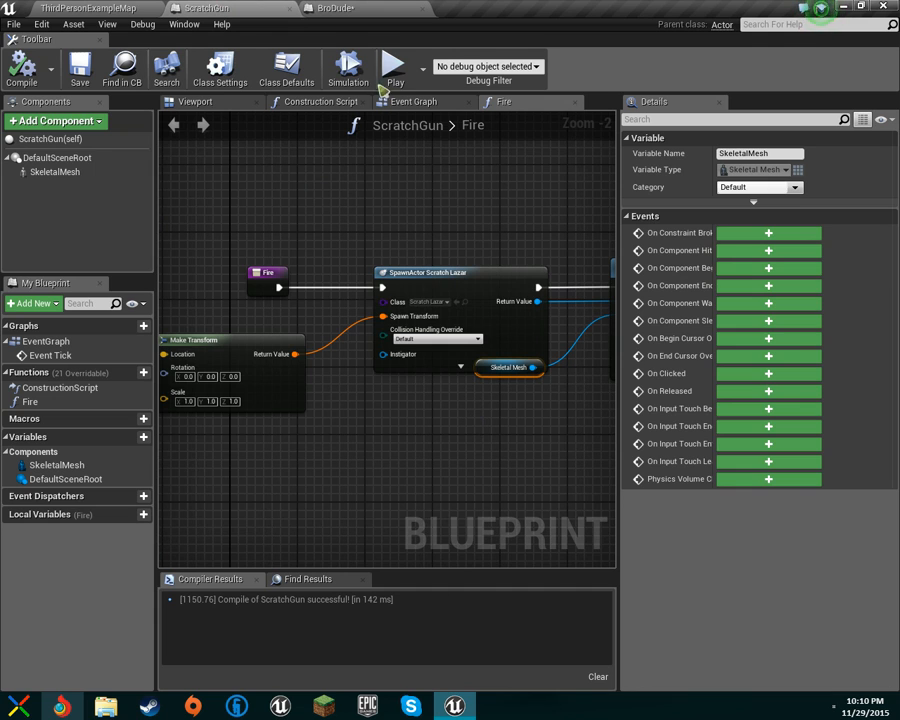
- Insert a Branch node between Event Tick and the Fire call in ScratchGun's event graph
{"action": "left_click", "coordinate": [403, 102]}
{"action": "left_click_drag", "start_coordinate": [372, 330], "coordinate": [309, 365]}
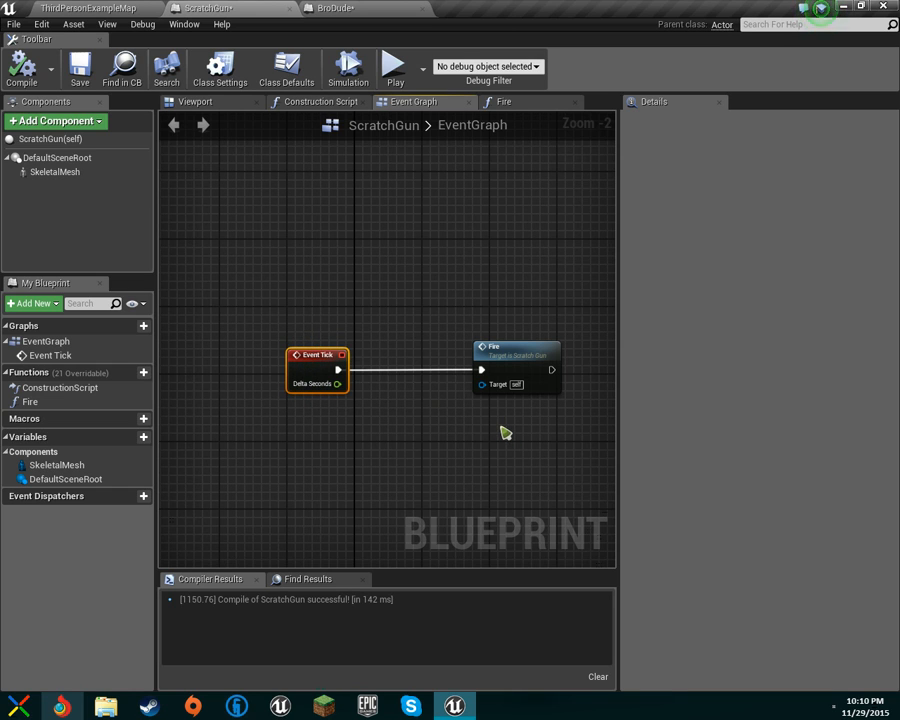
{"action": "left_click_drag", "start_coordinate": [345, 368], "coordinate": [370, 380]}
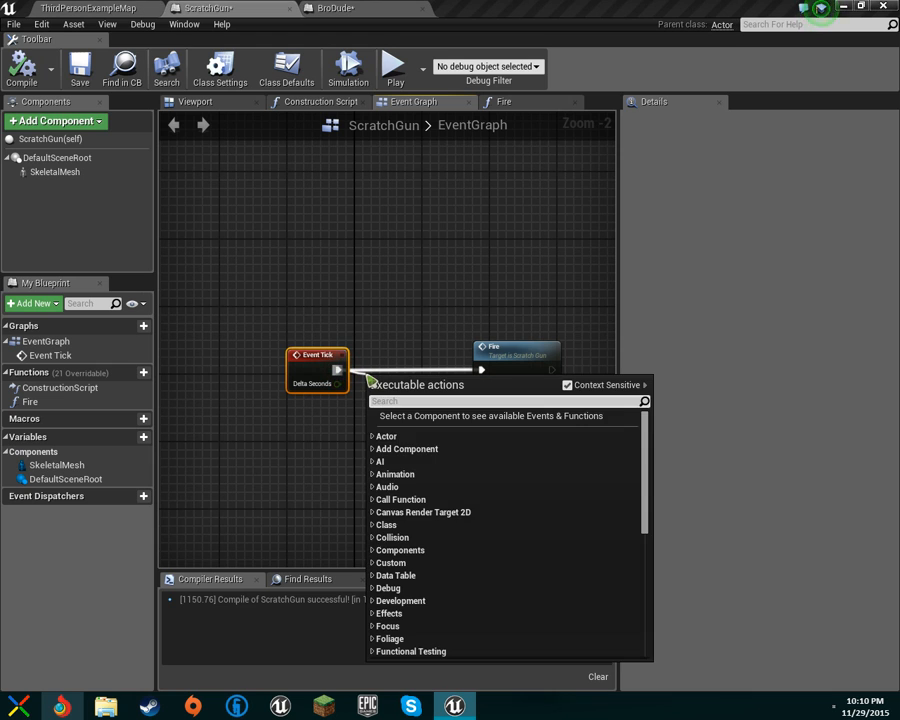
{"action": "type", "text": "bra"}
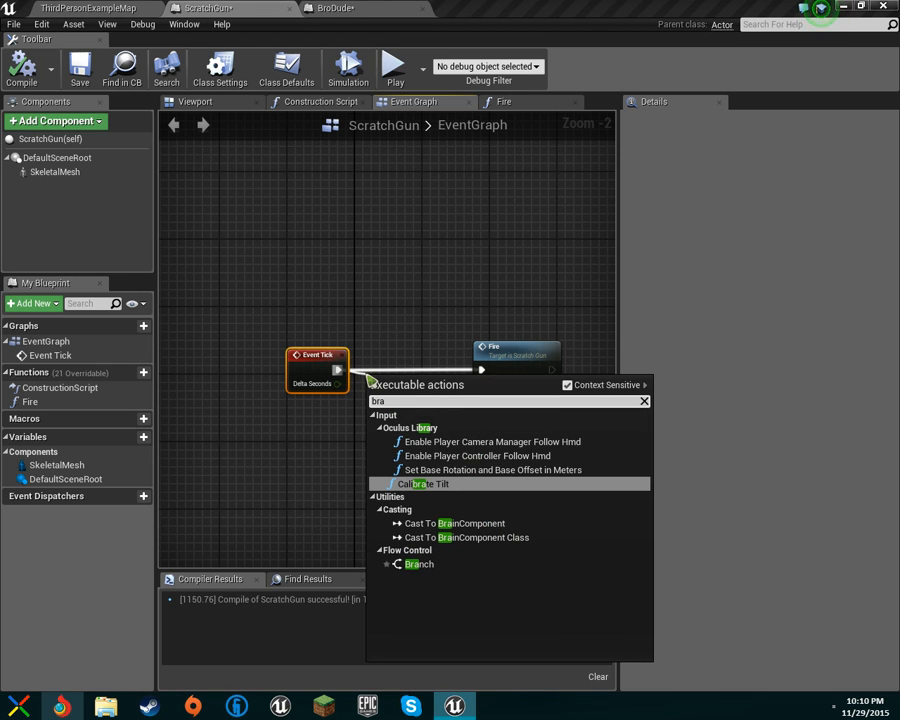
{"action": "key", "text": "Down"}
{"action": "key", "text": "Down"}
{"action": "key", "text": "Down"}
{"action": "key", "text": "Return"}
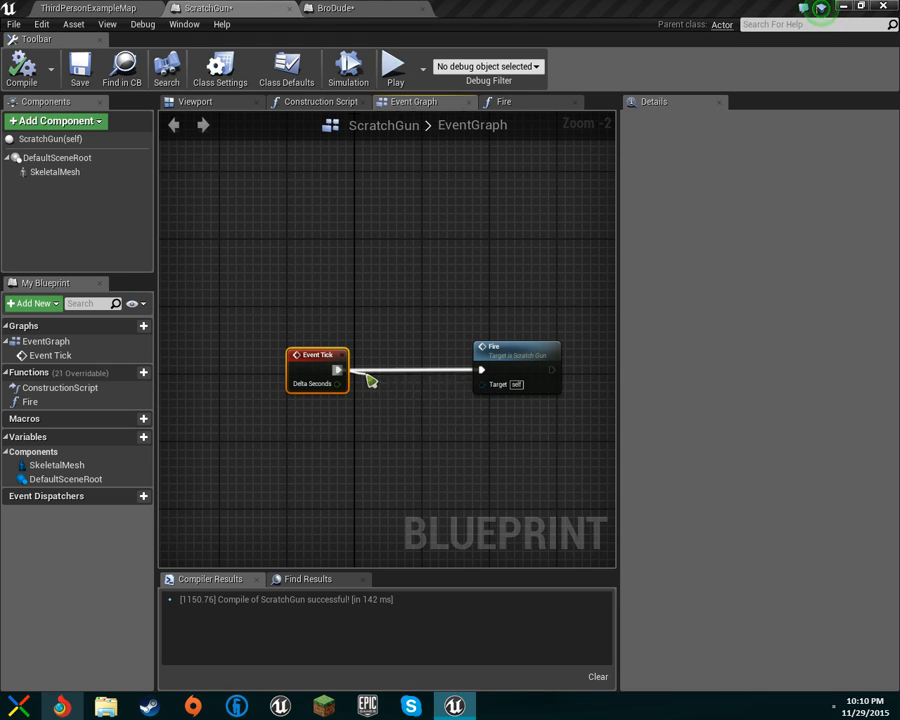
{"action": "left_click_drag", "start_coordinate": [430, 376], "coordinate": [422, 351]}
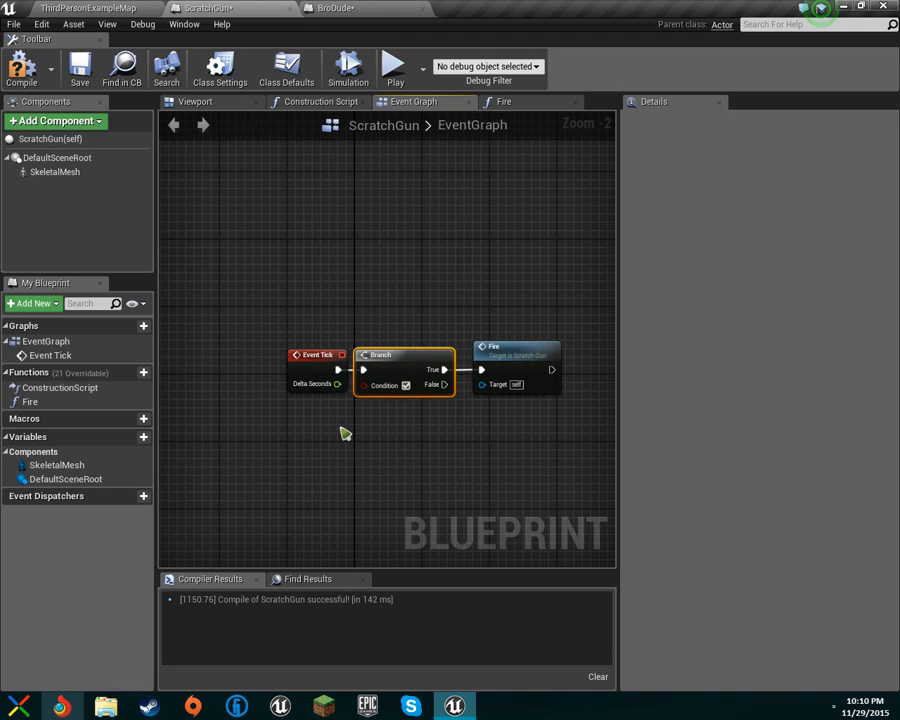
- Promote the Branch's Condition to a new Boolean variable named CanFire and place its node below Event Tick
{"action": "left_click_drag", "start_coordinate": [363, 389], "coordinate": [342, 426]}
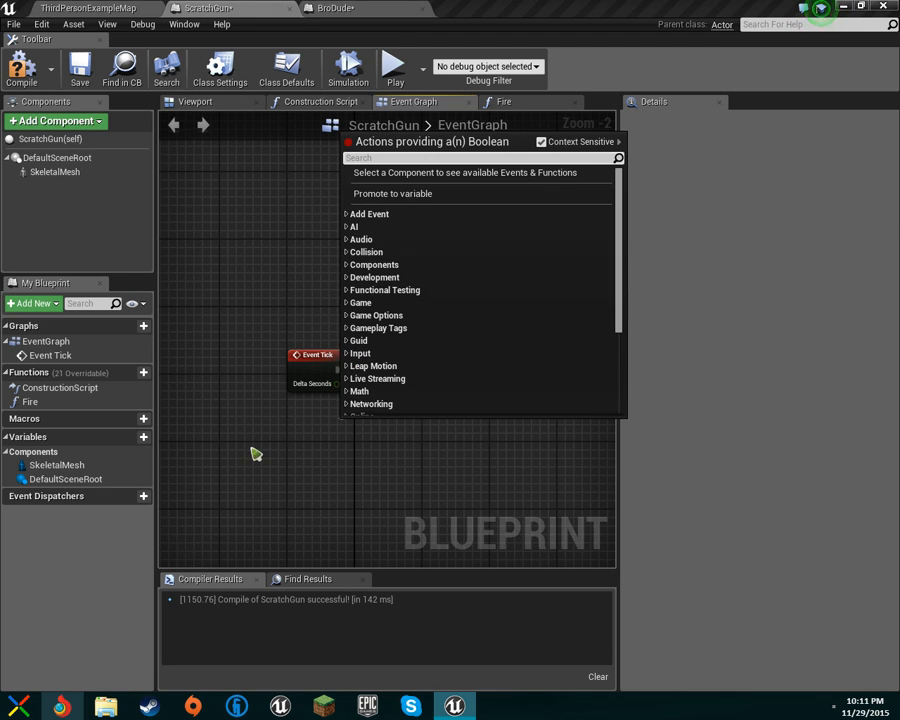
{"action": "left_click", "coordinate": [476, 194]}
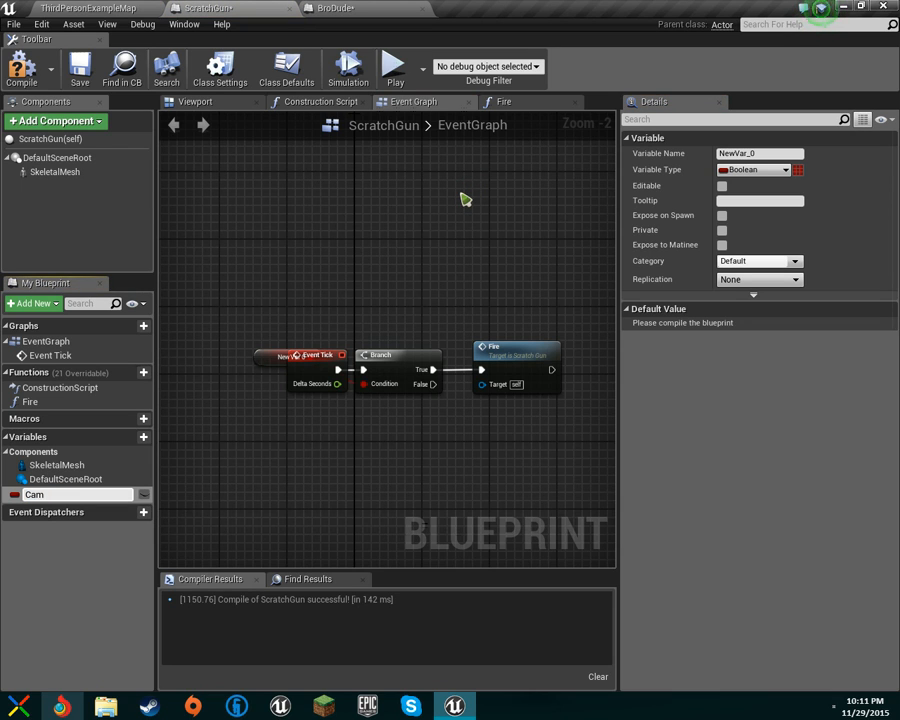
{"action": "key", "text": "Return"}
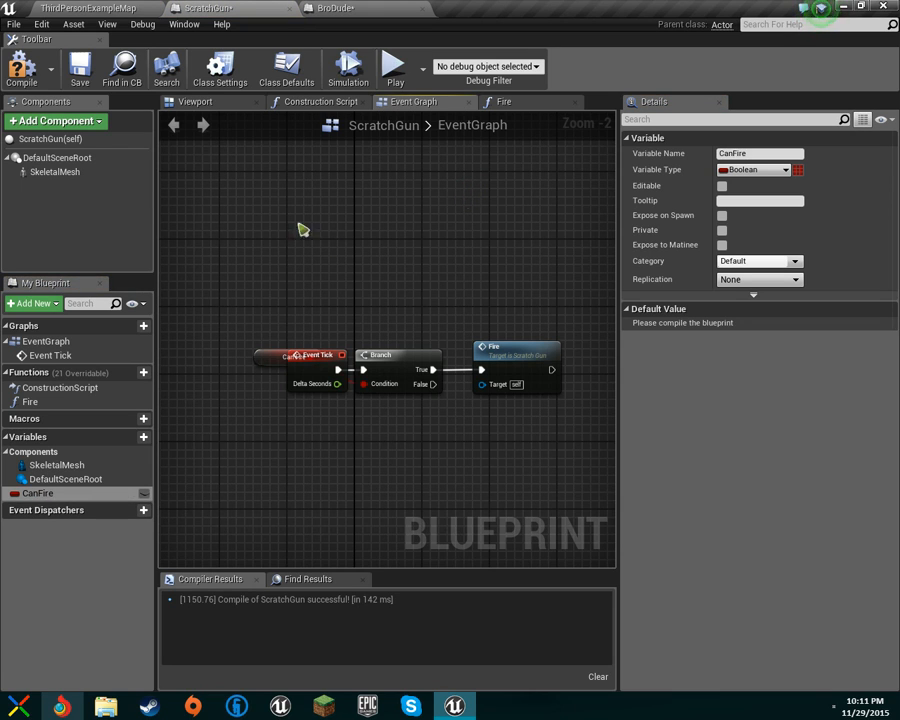
{"action": "left_click_drag", "start_coordinate": [268, 368], "coordinate": [262, 420]}
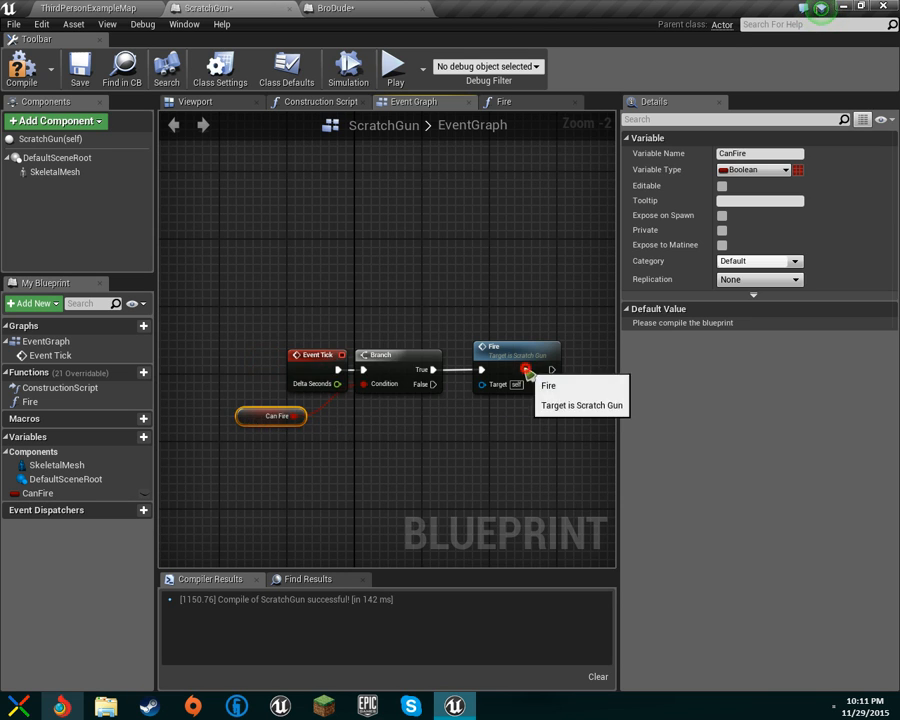
- Insert a Set CanFire node with the value enabled between the Fire entry and SpawnActor Scratch Lazar in the Fire function
{"action": "double_click", "coordinate": [527, 366]}
{"action": "left_click_drag", "start_coordinate": [279, 288], "coordinate": [322, 291]}
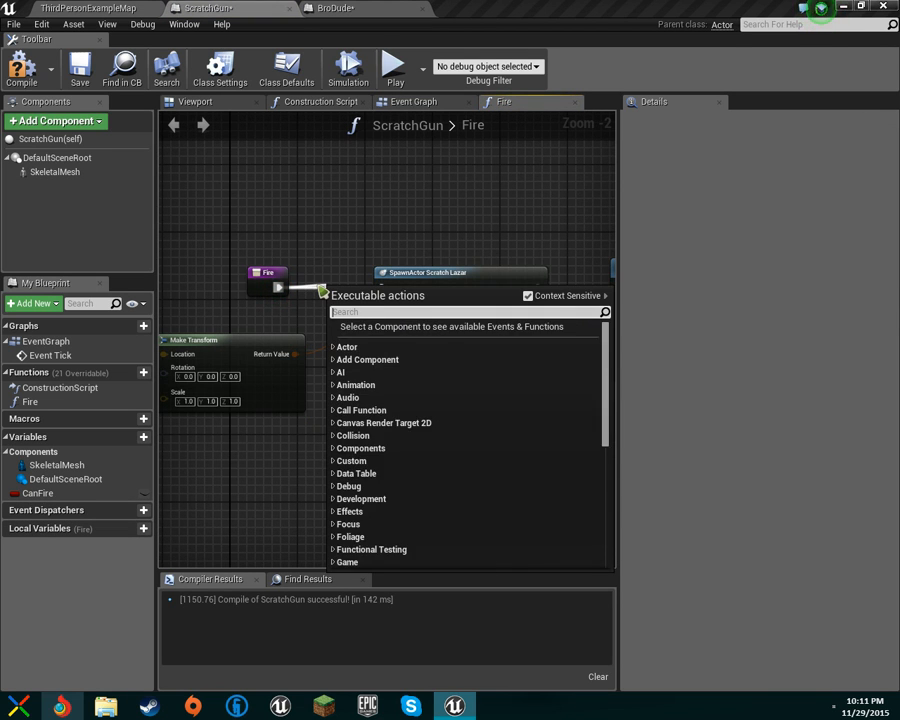
{"action": "type", "text": "set can"}
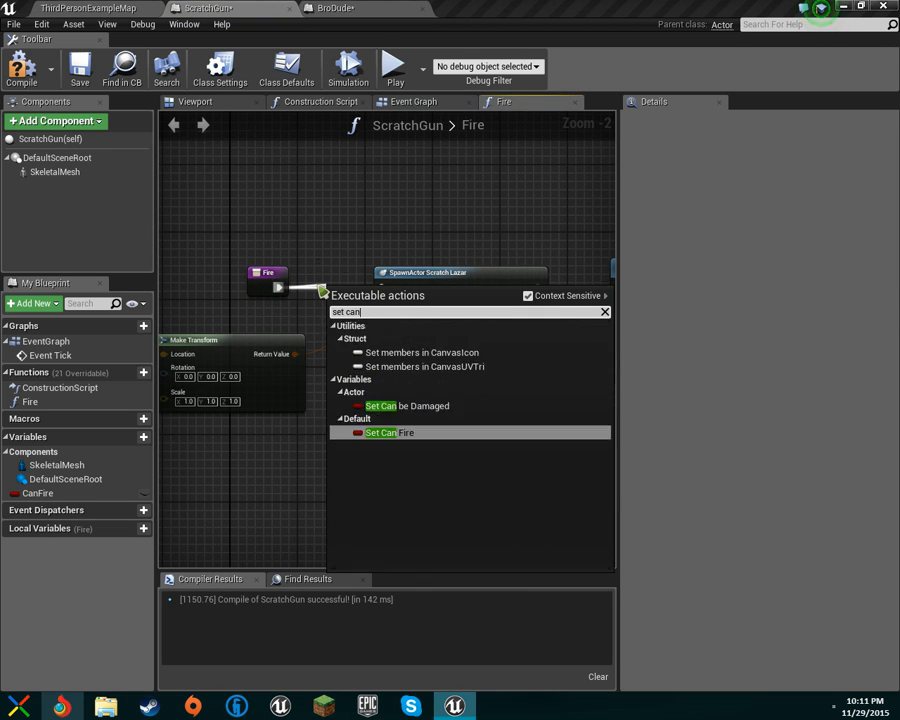
{"action": "key", "text": "Return"}
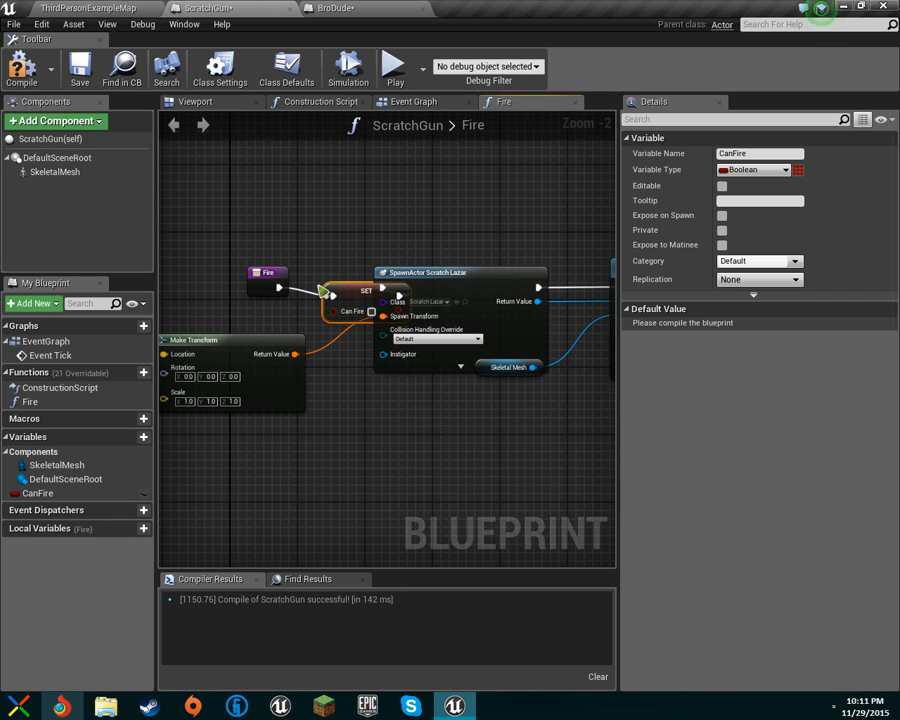
{"action": "left_click_drag", "start_coordinate": [360, 295], "coordinate": [328, 285]}
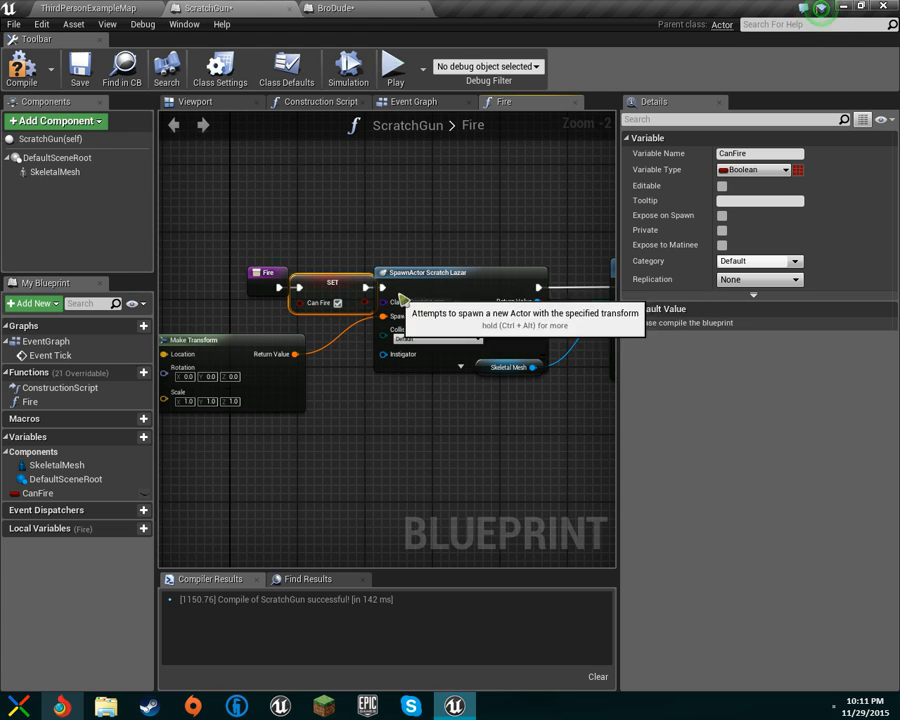
- Space the Event Tick node away from the Branch in ScratchGun's event graph and reopen the Fire function
{"action": "left_click", "coordinate": [401, 103]}
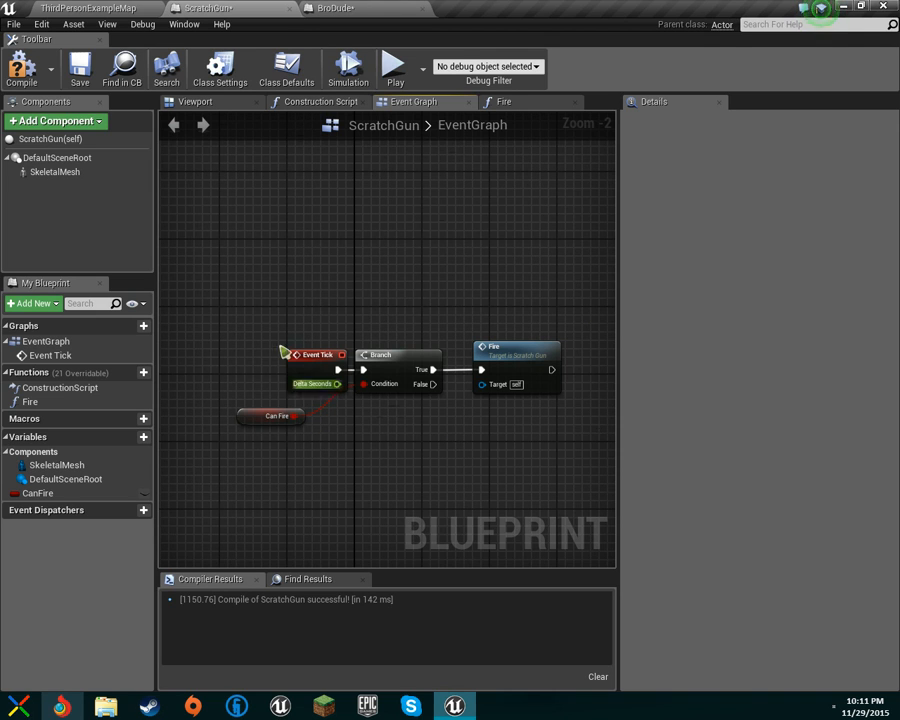
{"action": "left_click_drag", "start_coordinate": [325, 370], "coordinate": [272, 373]}
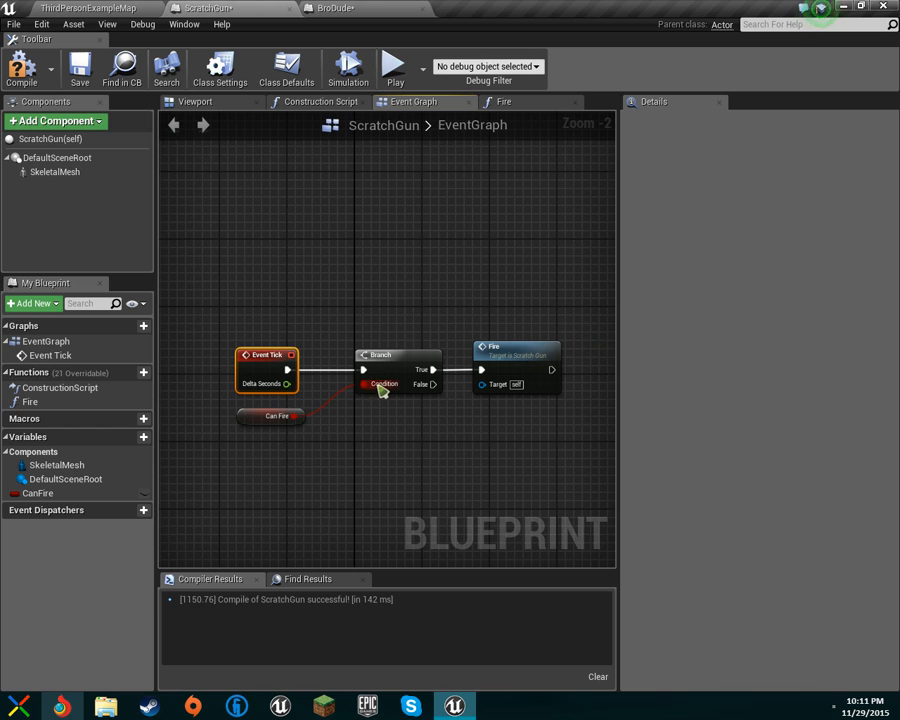
{"action": "double_click", "coordinate": [505, 353]}
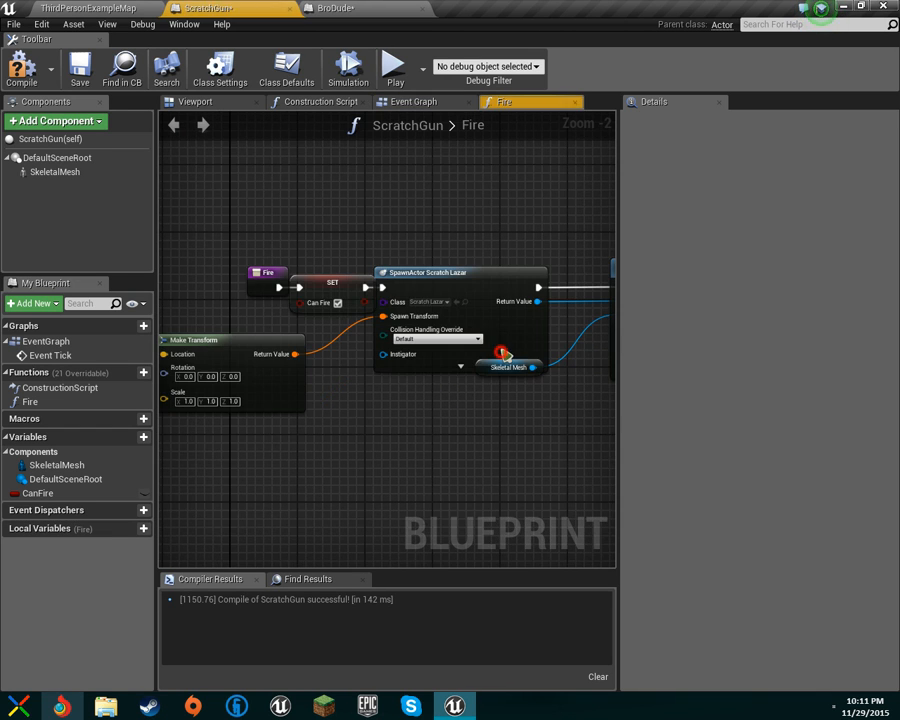
- Delete the Skeletal Mesh, Get Socket Location and Make Transform nodes that feed SpawnActor Scratch Lazar's Spawn Transform
{"action": "mouse_move", "coordinate": [522, 414]}
{"action": "right_mouse_down"}
{"action": "mouse_move", "coordinate": [422, 438]}
{"action": "mouse_move", "coordinate": [467, 371]}
{"action": "mouse_move", "coordinate": [530, 366]}
{"action": "right_mouse_up"}
{"action": "right_click_drag", "start_coordinate": [376, 372], "coordinate": [616, 367]}
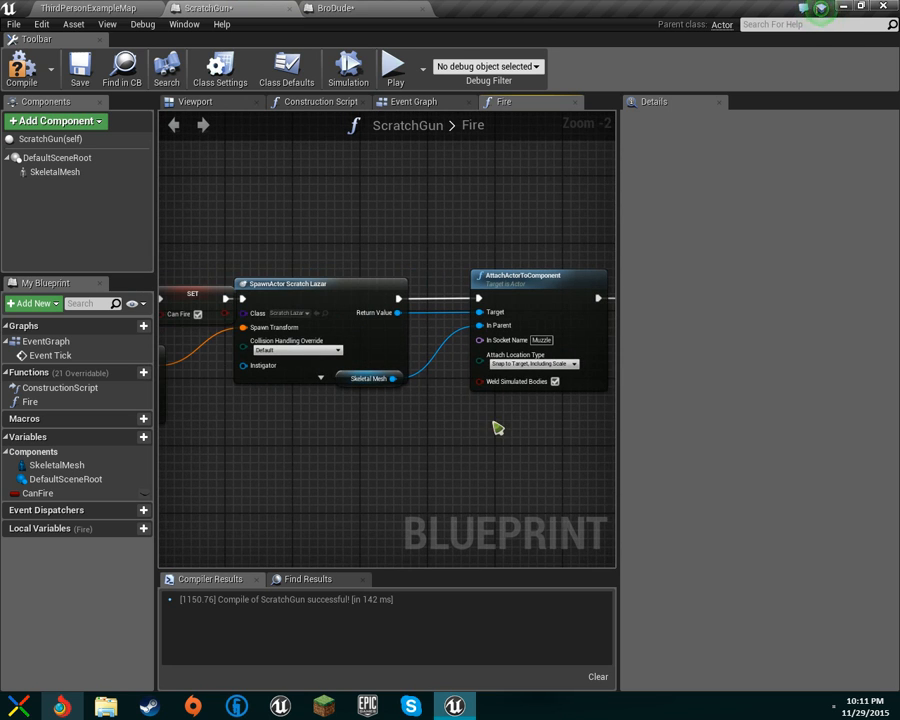
{"action": "right_click_drag", "start_coordinate": [222, 463], "coordinate": [576, 435]}
{"action": "left_click_drag", "start_coordinate": [534, 426], "coordinate": [218, 300]}
{"action": "left_click_drag", "start_coordinate": [247, 341], "coordinate": [263, 348]}
{"action": "right_click_drag", "start_coordinate": [337, 424], "coordinate": [497, 434]}
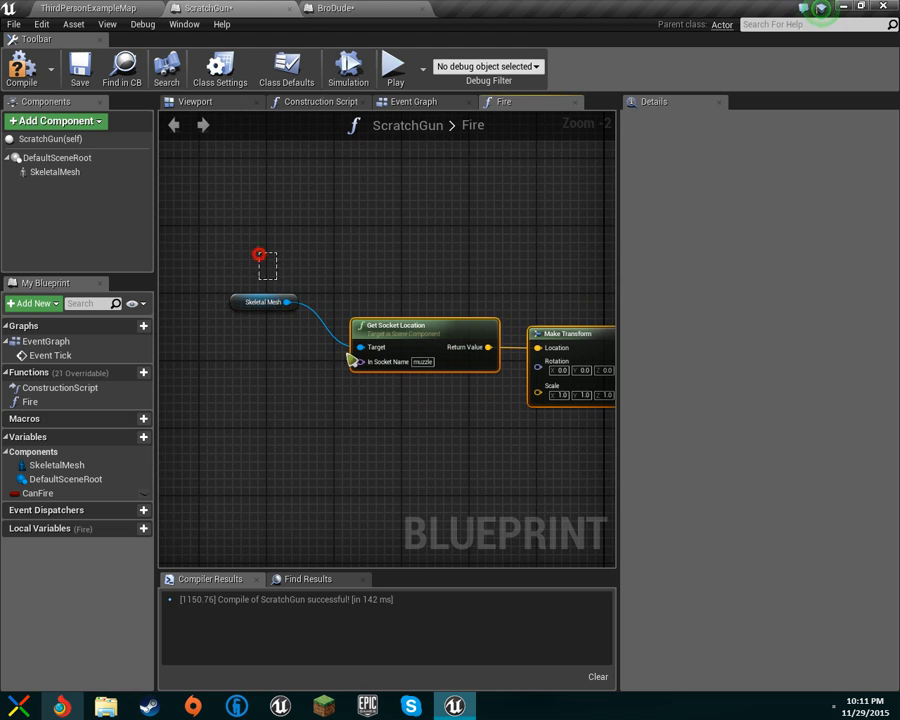
{"action": "left_click", "coordinate": [284, 298], "text": "shift"}
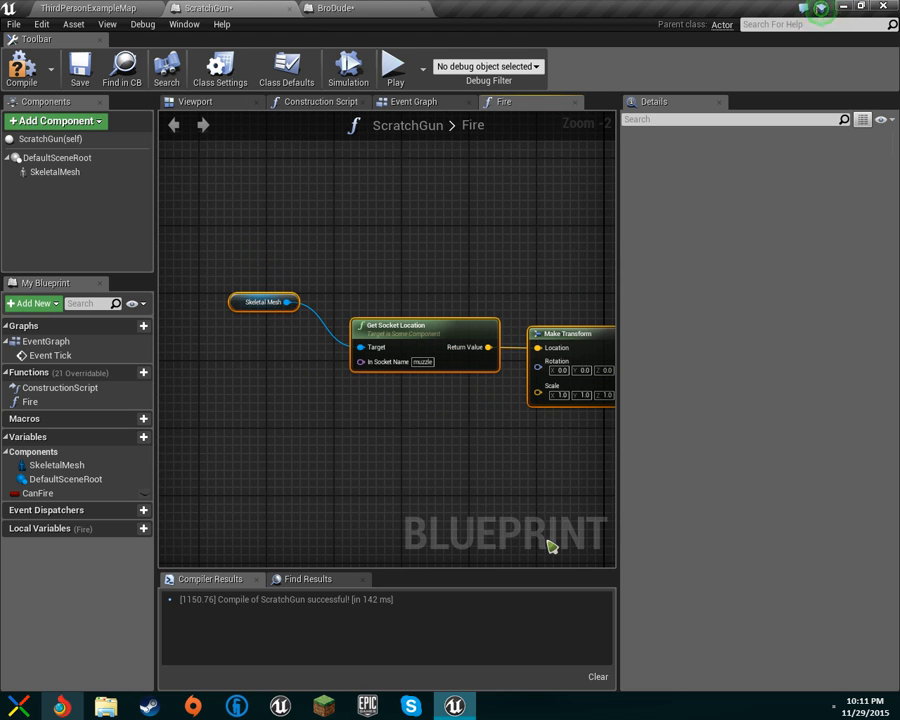
{"action": "key", "text": "Delete"}
{"action": "right_click_drag", "start_coordinate": [480, 418], "coordinate": [165, 385]}
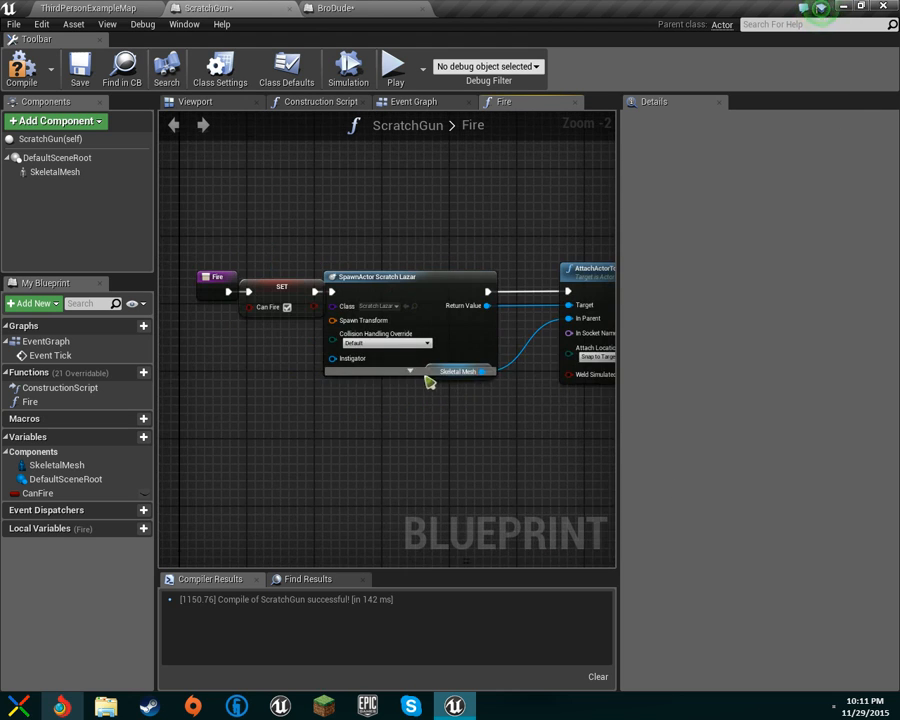
- Wire a new Make Transform node with default values into SpawnActor Scratch Lazar's Spawn Transform and compile ScratchGun
{"action": "left_click", "coordinate": [23, 74]}
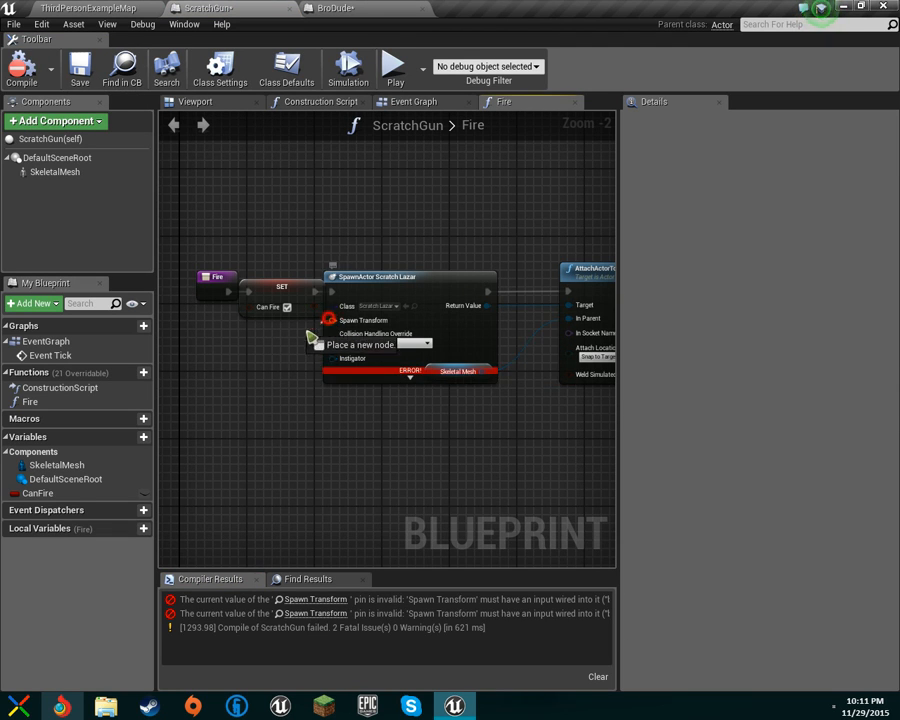
{"action": "left_click_drag", "start_coordinate": [333, 320], "coordinate": [281, 343]}
{"action": "type", "text": "make"}
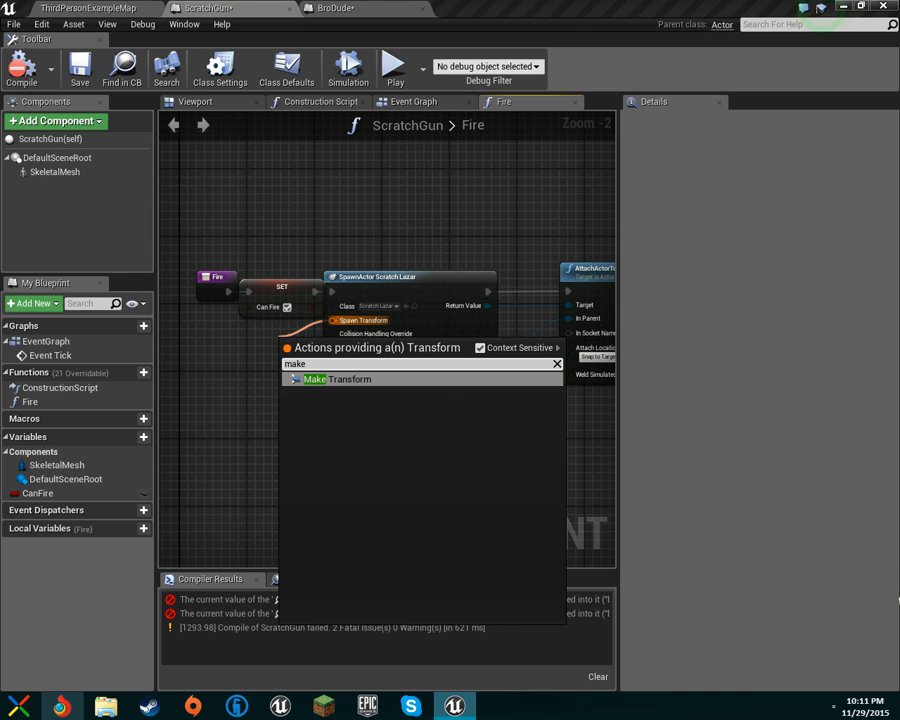
{"action": "key", "text": "Return"}
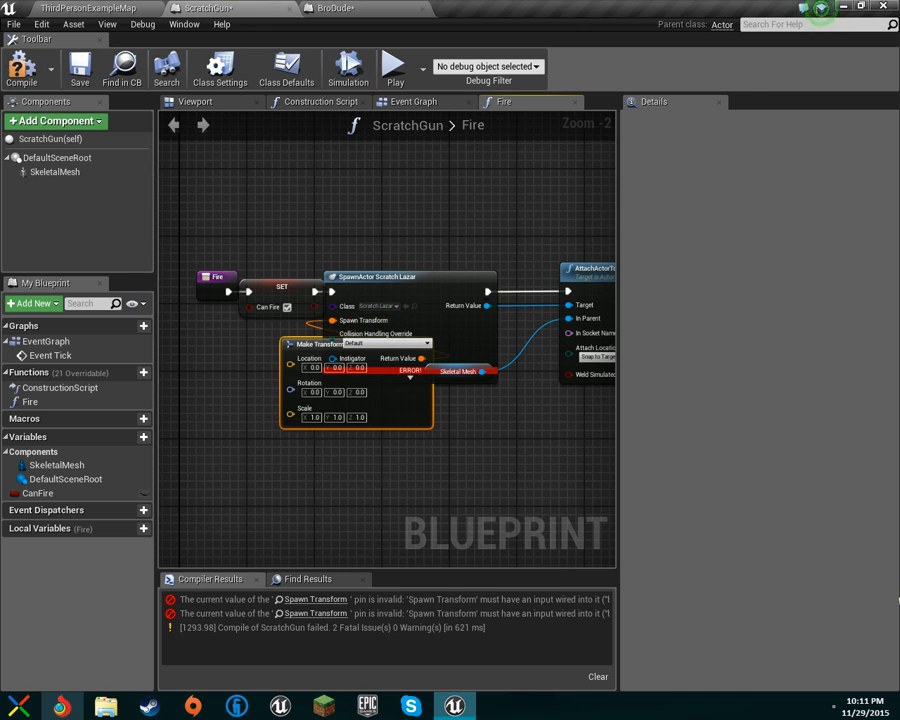
{"action": "left_click", "coordinate": [18, 72]}
- Play ThirdPersonExampleMap in the editor viewport to test the gun's laser spawning, and end the session
{"action": "left_click", "coordinate": [88, 8]}
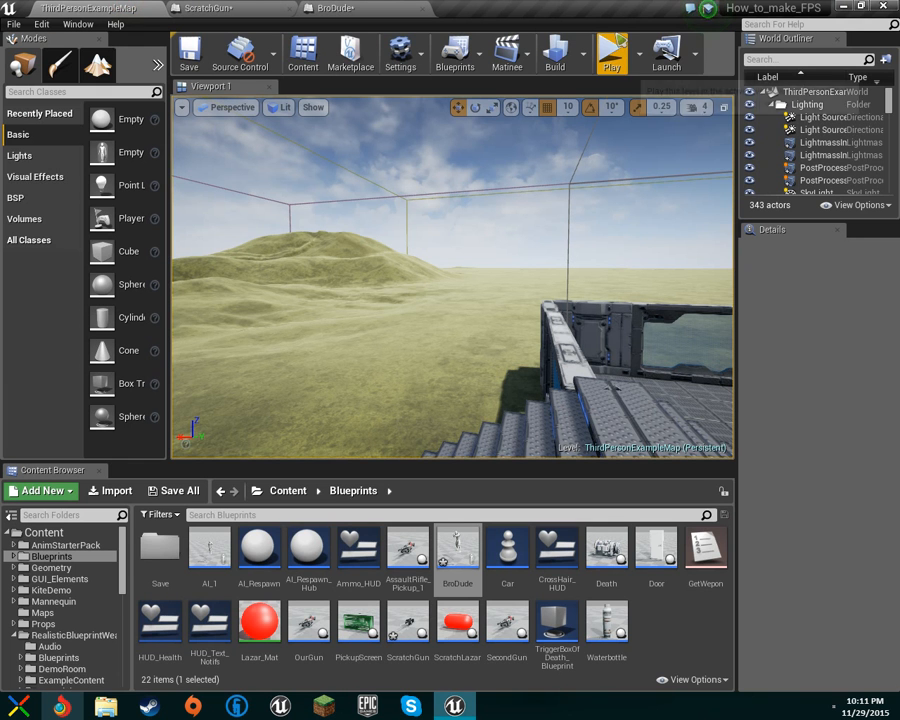
{"action": "left_click", "coordinate": [611, 55]}
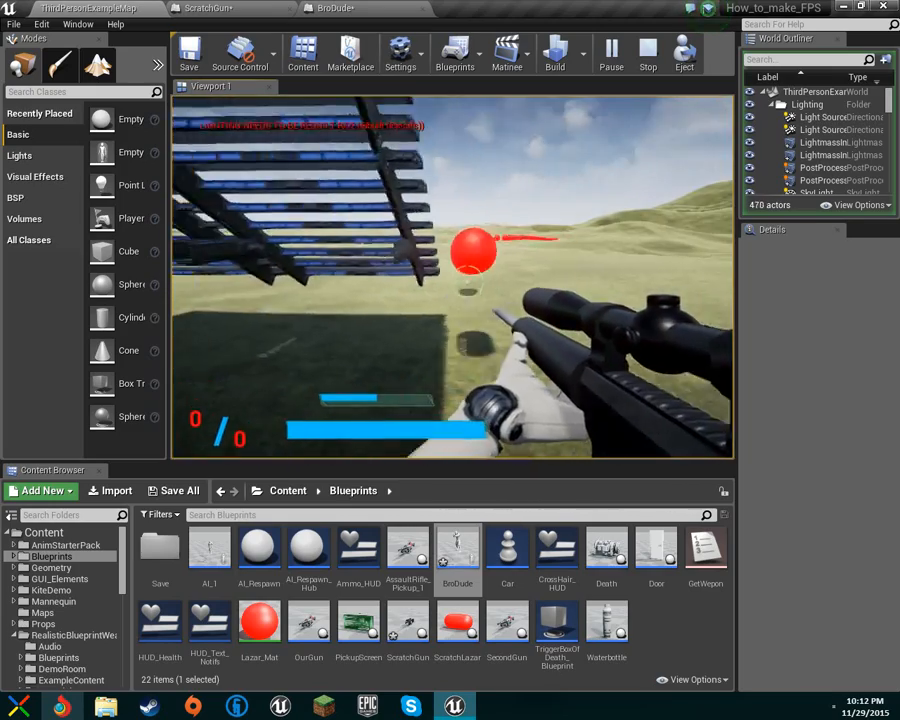
{"action": "key", "text": "Escape"}
- Delete the AttachActorToComponent node and its Skeletal Mesh reference from ScratchGun's Fire function
{"action": "left_click", "coordinate": [330, 9]}
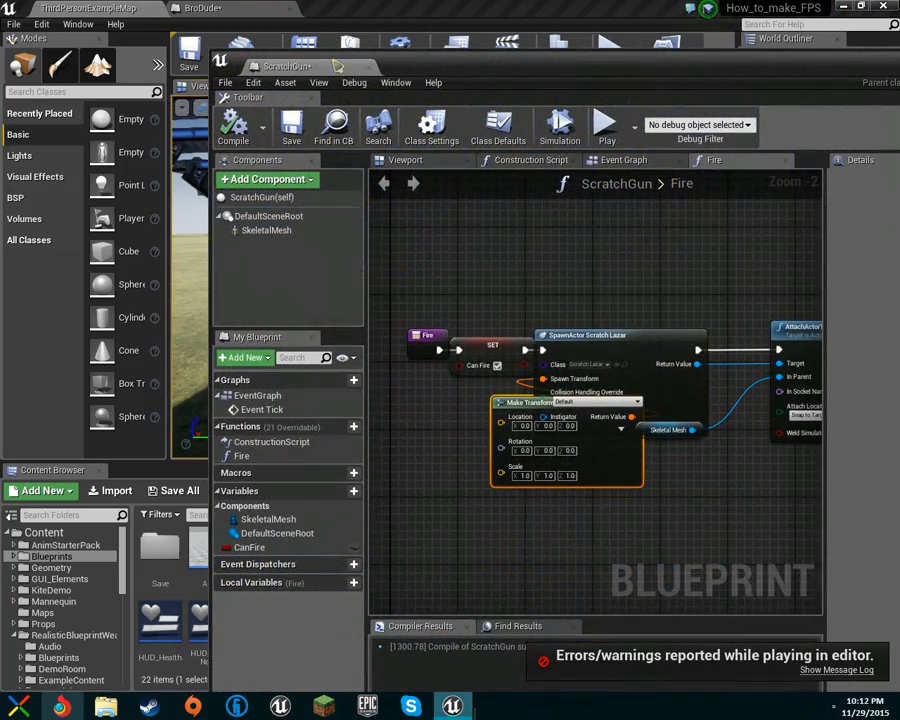
{"action": "left_click_drag", "start_coordinate": [340, 76], "coordinate": [287, 8]}
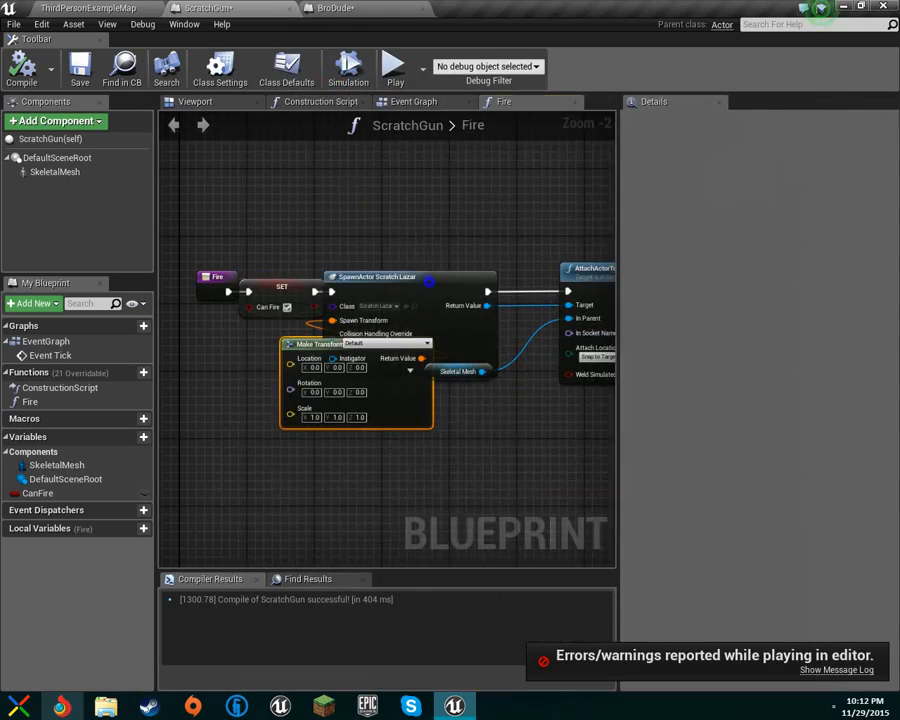
{"action": "right_click_drag", "start_coordinate": [428, 281], "coordinate": [343, 205]}
{"action": "right_click_drag", "start_coordinate": [523, 273], "coordinate": [401, 344]}
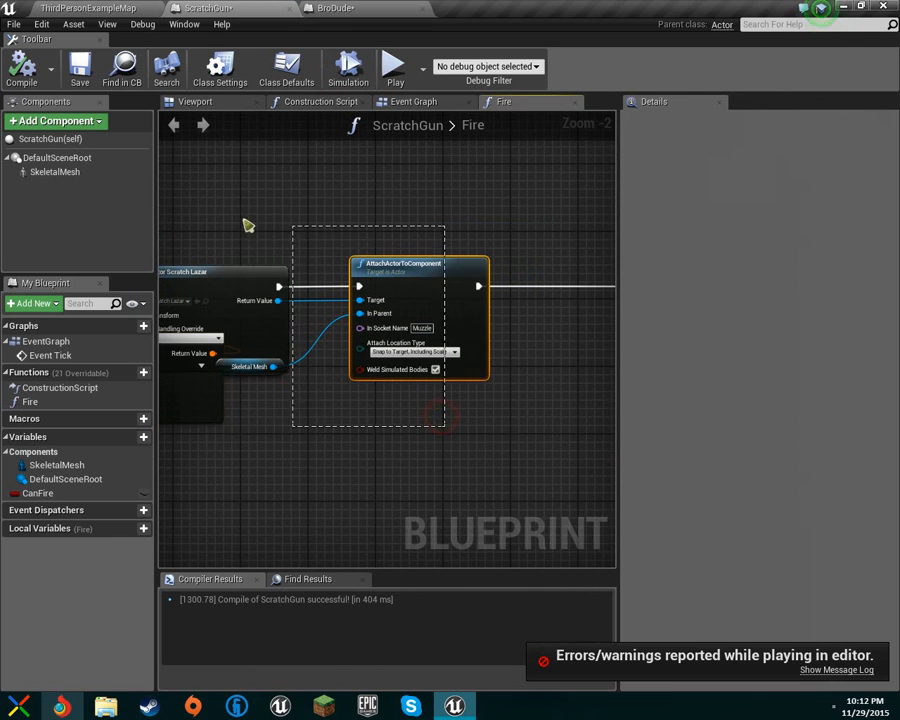
{"action": "left_click_drag", "start_coordinate": [300, 232], "coordinate": [314, 228]}
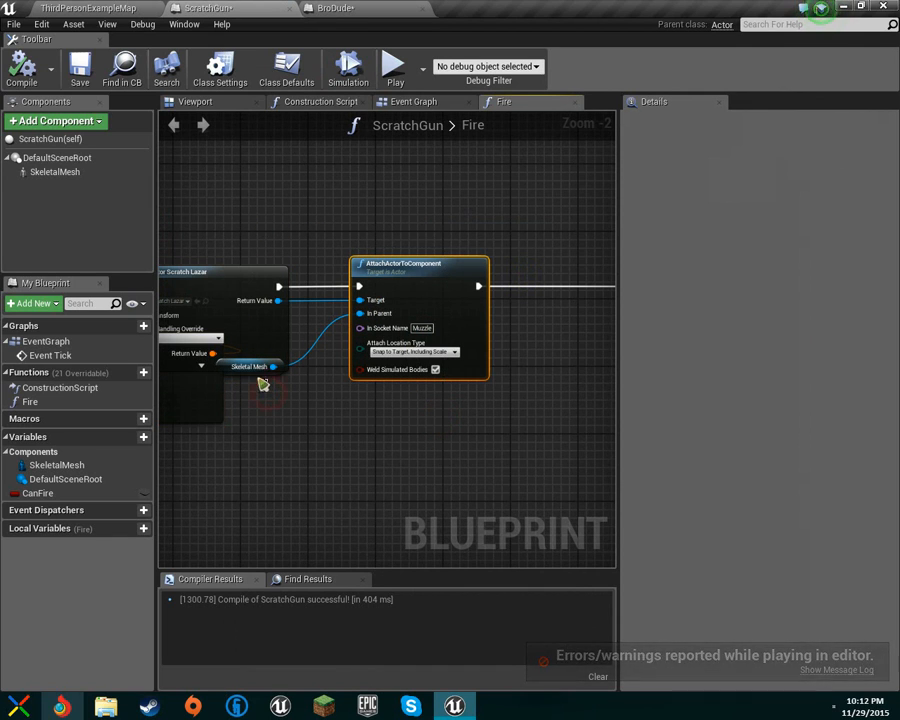
{"action": "key", "text": "Delete"}
{"action": "right_click_drag", "start_coordinate": [538, 435], "coordinate": [509, 425]}
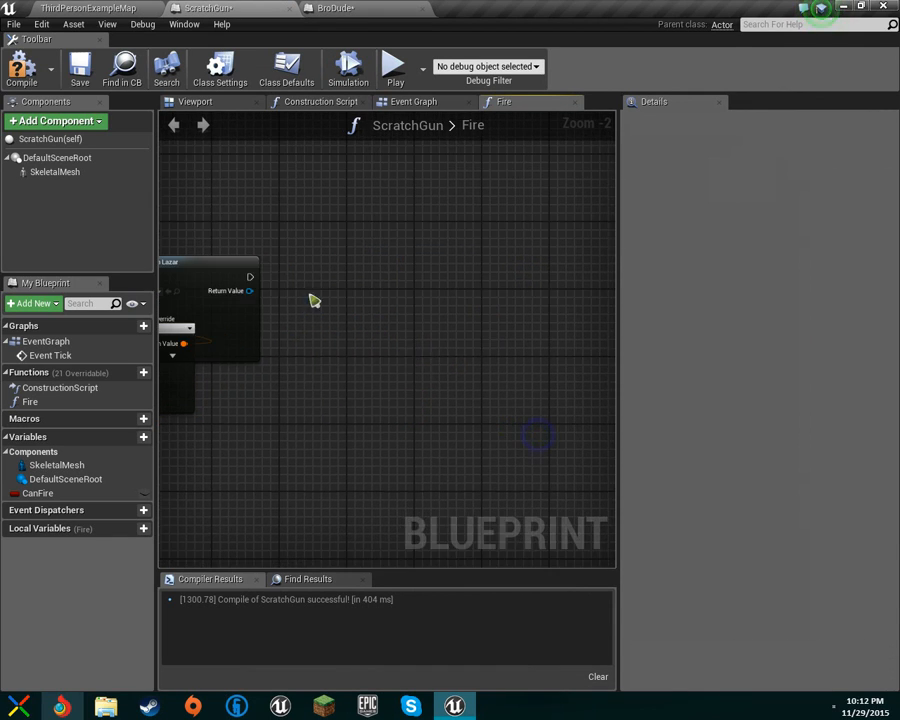
- Connect SpawnActor Scratch Lazar's execution output to the Return Node and move Make Transform left of the Fire entry node
{"action": "left_click_drag", "start_coordinate": [250, 278], "coordinate": [400, 282]}
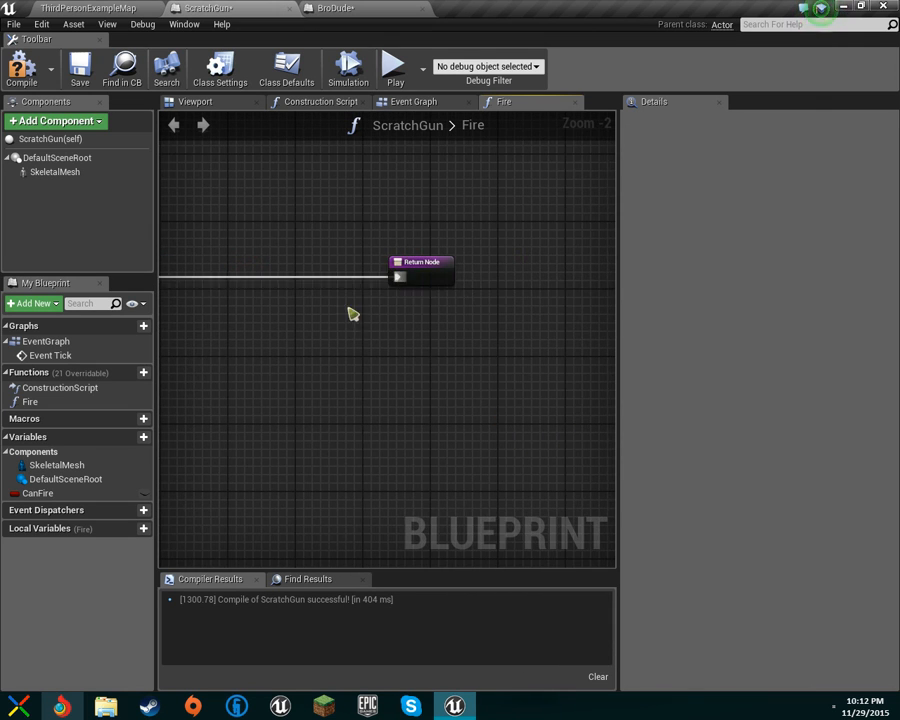
{"action": "right_click_drag", "start_coordinate": [400, 282], "coordinate": [613, 304]}
{"action": "right_click_drag", "start_coordinate": [235, 382], "coordinate": [320, 386]}
{"action": "left_click_drag", "start_coordinate": [457, 297], "coordinate": [288, 296]}
{"action": "right_click_drag", "start_coordinate": [297, 388], "coordinate": [427, 406]}
- Add a GetActorLocation node feeding Make Transform's Location and place it to the left of Make Transform
{"action": "left_click_drag", "start_coordinate": [391, 330], "coordinate": [272, 341]}
{"action": "type", "text": "get act"}
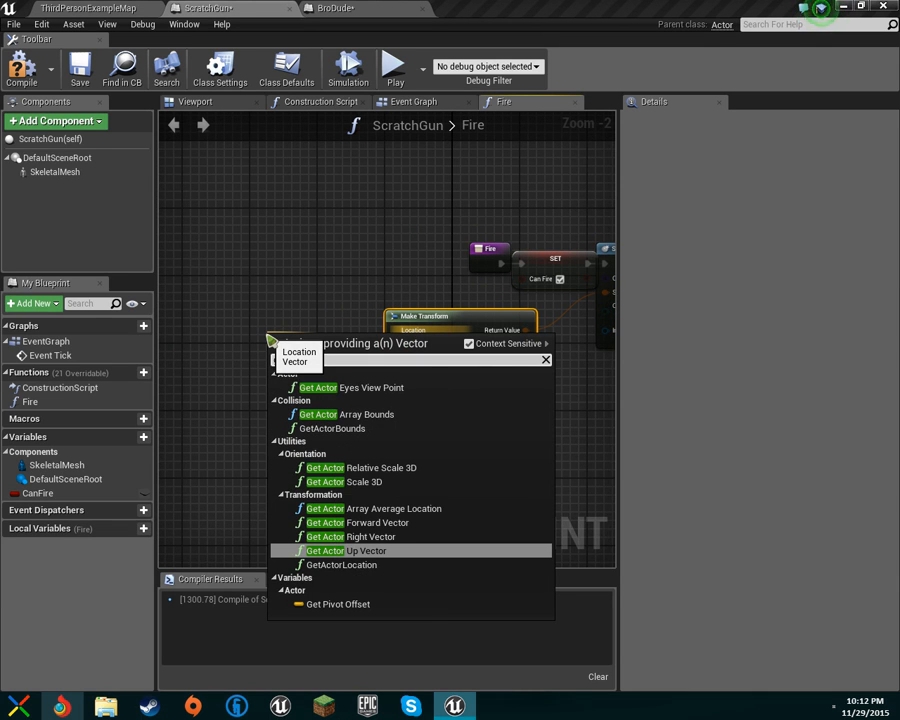
{"action": "key", "text": "Down"}
{"action": "key", "text": "Return"}
{"action": "left_click_drag", "start_coordinate": [344, 351], "coordinate": [250, 318]}
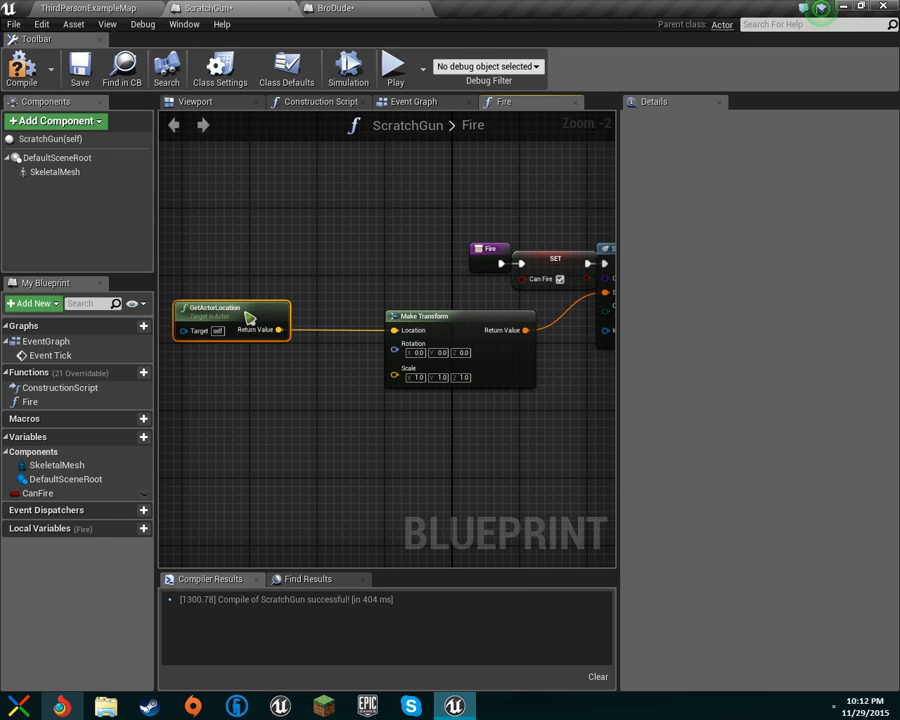
- Add a GetActorRotation node feeding Make Transform's Rotation and place it below GetActorLocation
{"action": "left_click_drag", "start_coordinate": [394, 356], "coordinate": [298, 376]}
{"action": "type", "text": "g"}
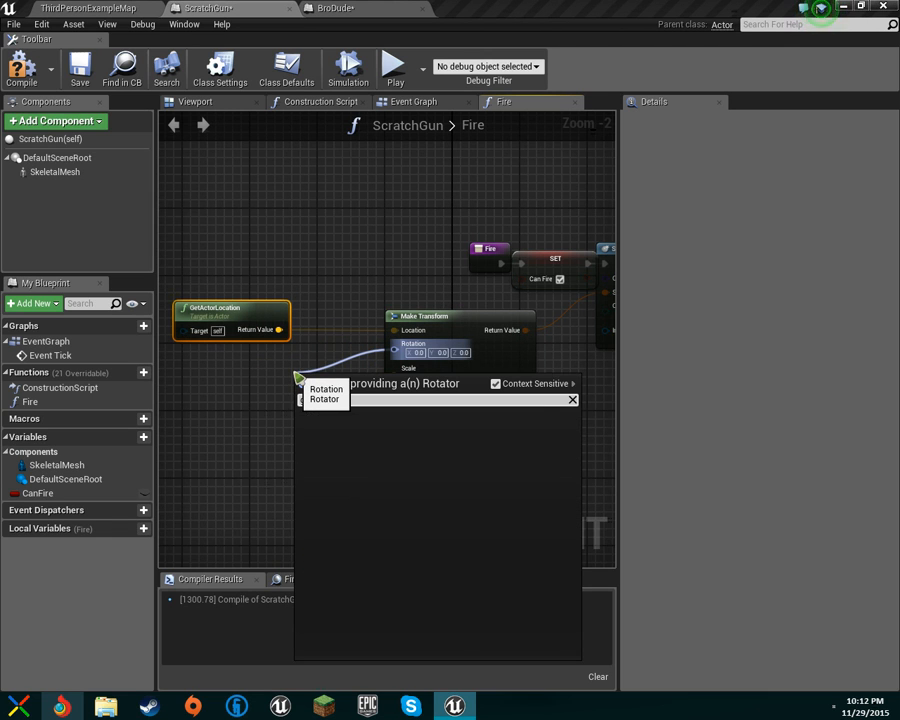
{"action": "key", "text": "BackSpace"}
{"action": "type", "text": "get"}
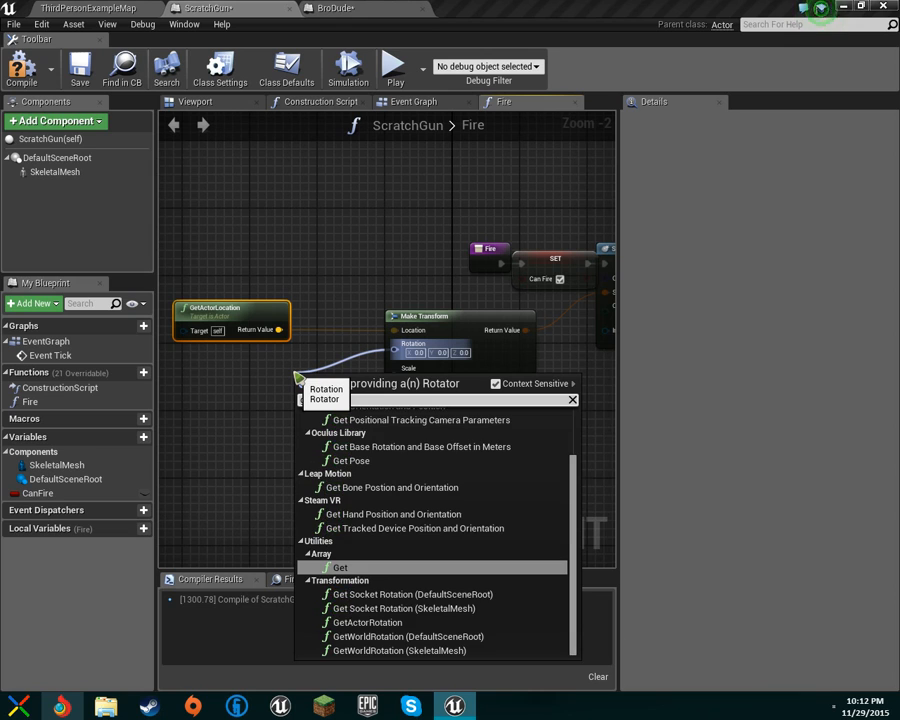
{"action": "type", "text": " acto"}
{"action": "key", "text": "Down"}
{"action": "key", "text": "Return"}
{"action": "left_click_drag", "start_coordinate": [335, 395], "coordinate": [231, 365]}
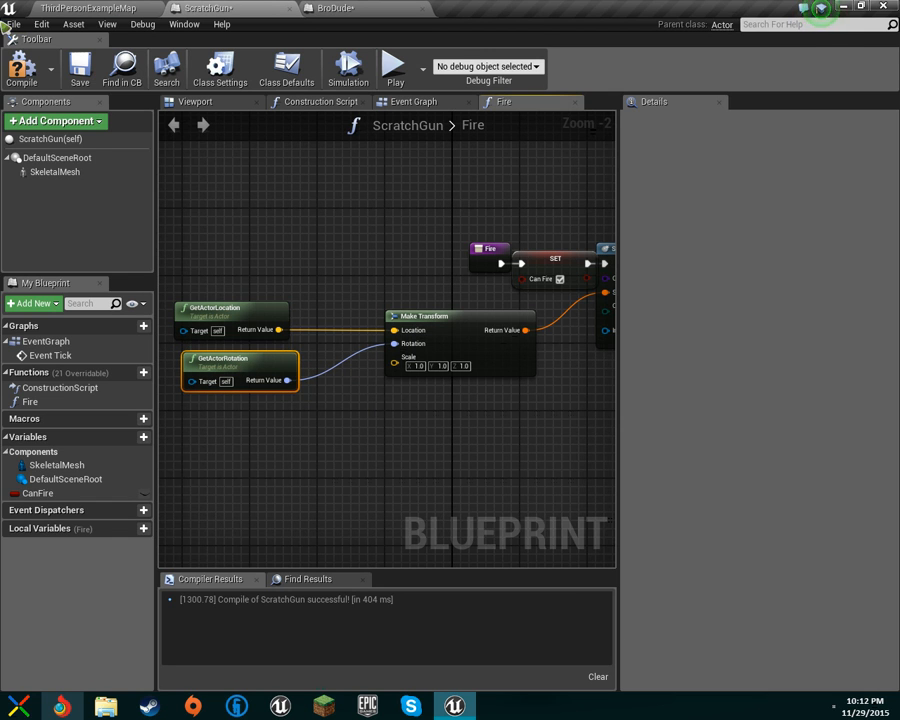
- Play ThirdPersonExampleMap to test laser spawning at the gun's location and rotation, and end the session
{"action": "left_click", "coordinate": [60, 7]}
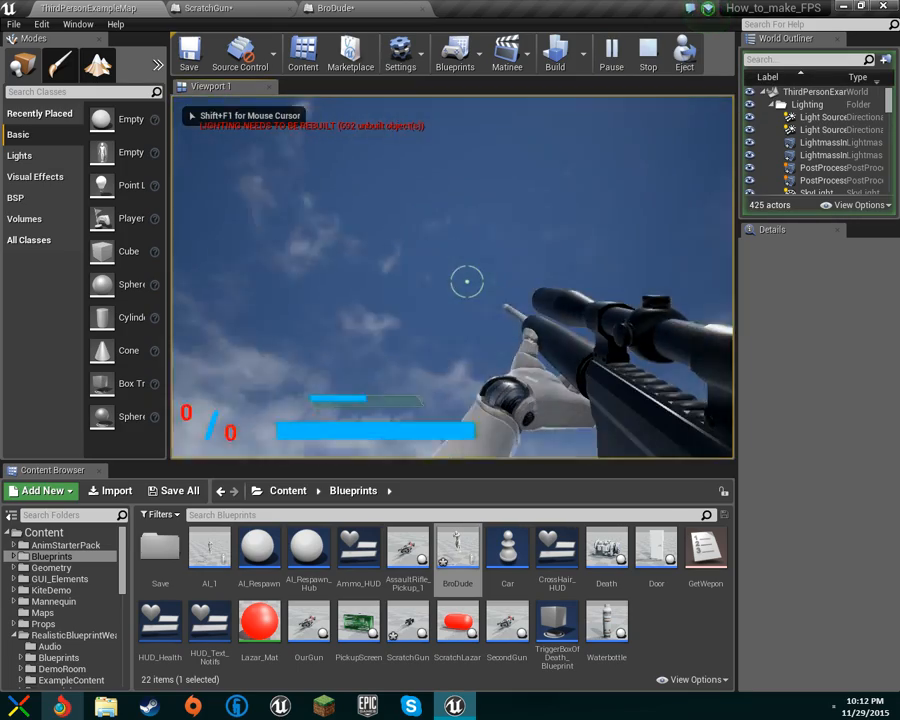
{"action": "key", "text": "w"}
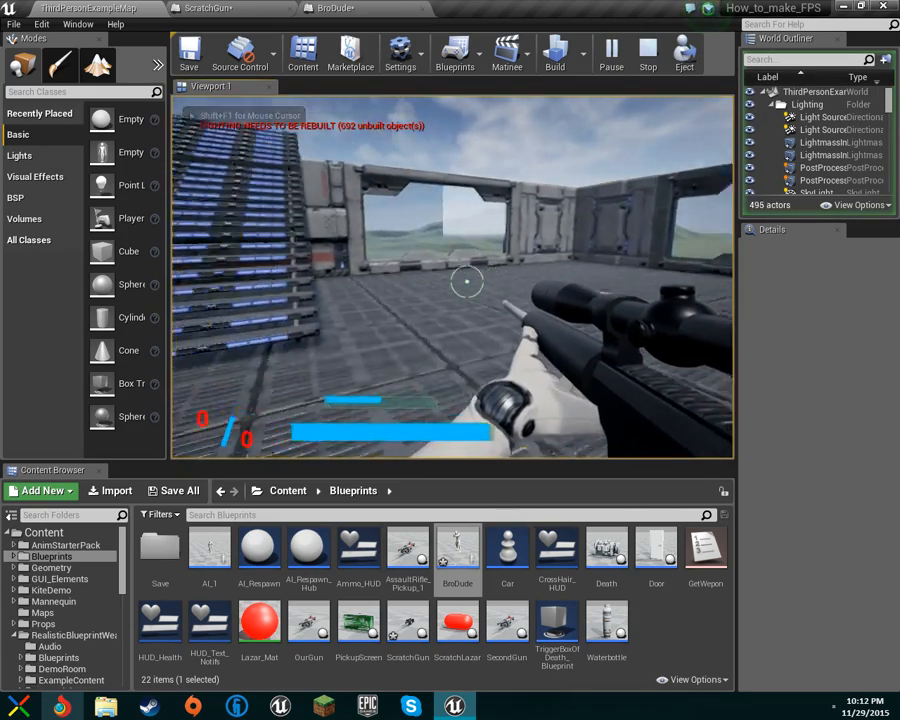
{"action": "key", "text": "w"}
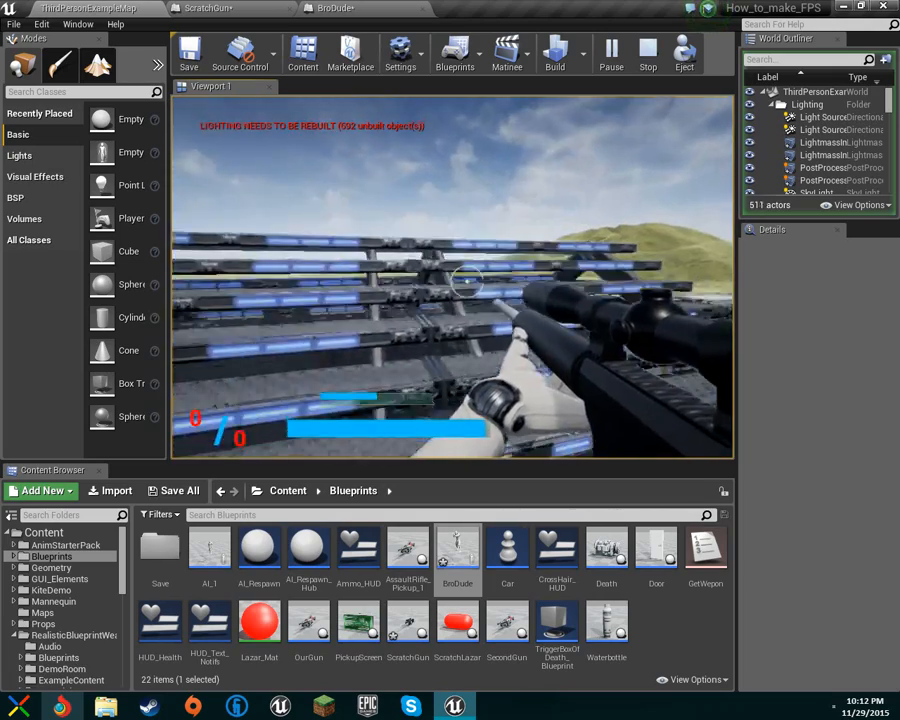
{"action": "key", "text": "Escape"}
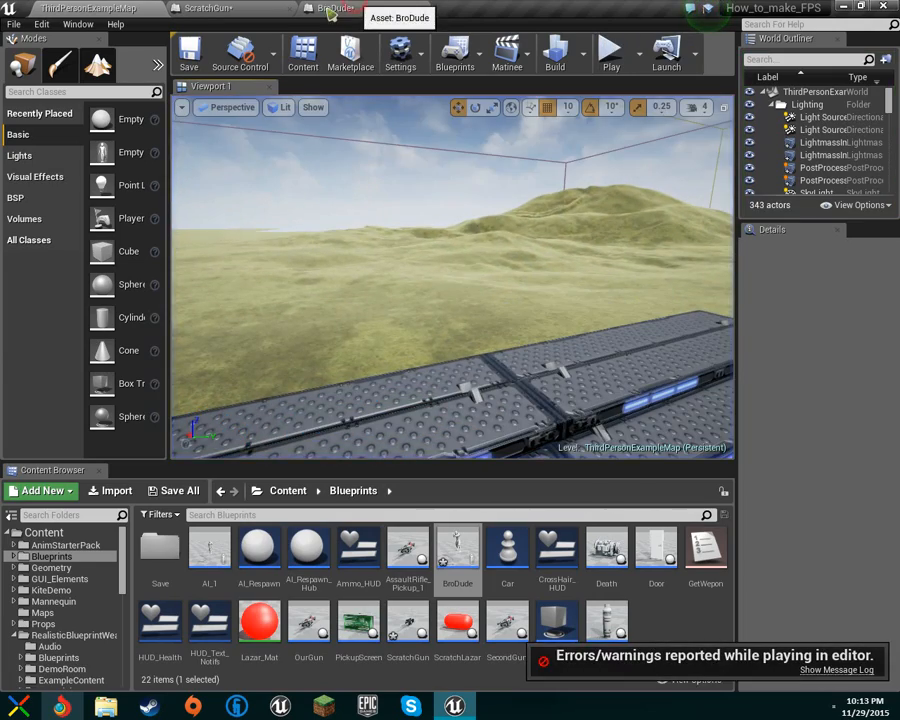
- Check CanFire's default value, wire the Branch's False output to the Fire call in ScratchGun's Event Graph, and compile
{"action": "left_click", "coordinate": [240, 8]}
{"action": "left_click", "coordinate": [318, 8]}
{"action": "left_click", "coordinate": [210, 8]}
{"action": "left_click", "coordinate": [97, 497]}
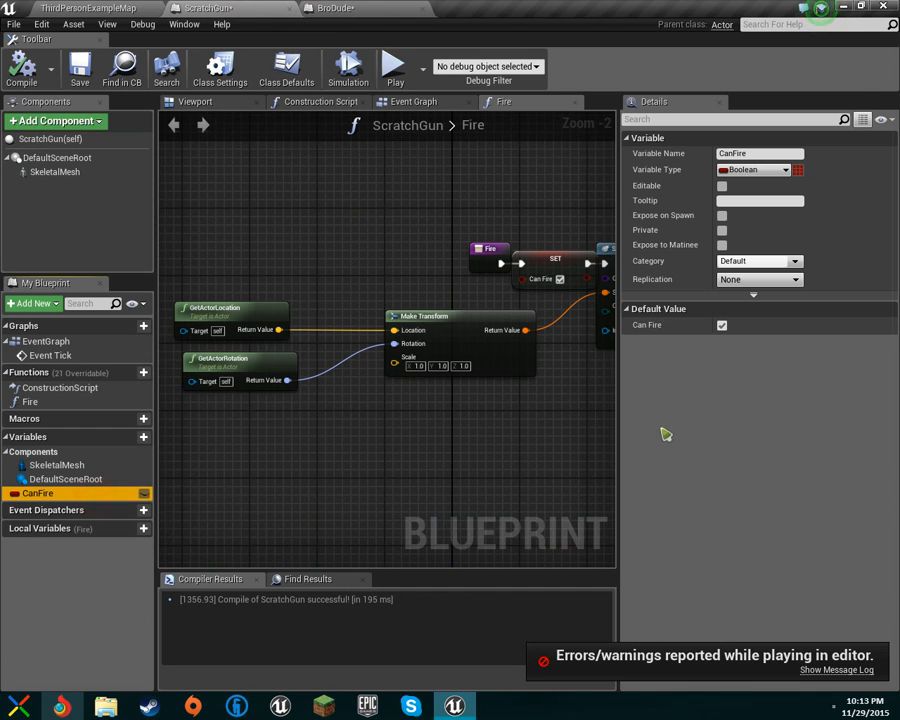
{"action": "left_click", "coordinate": [415, 102]}
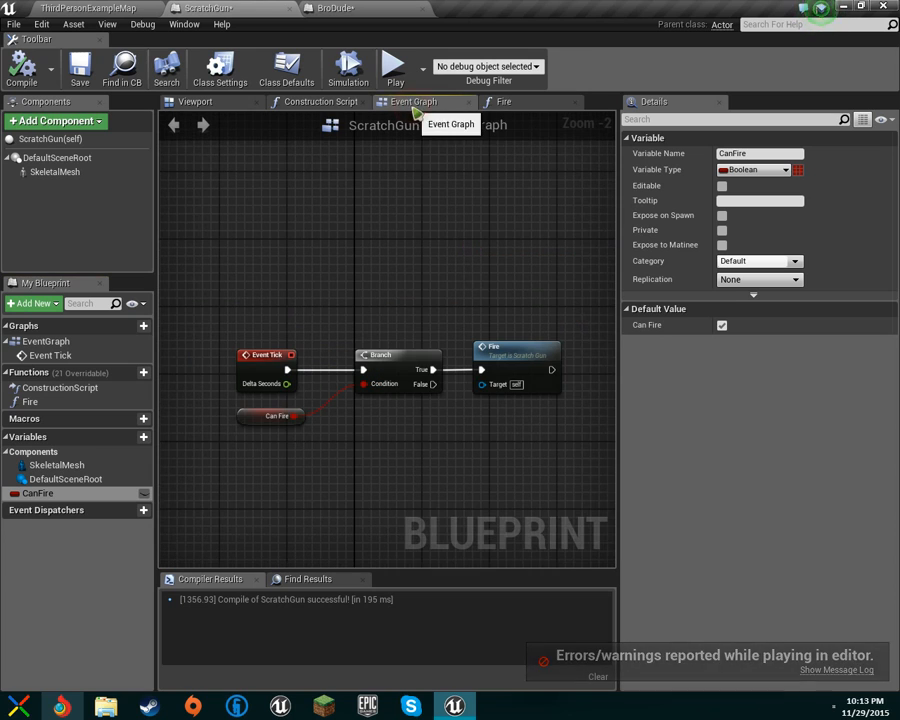
{"action": "left_click", "coordinate": [259, 422]}
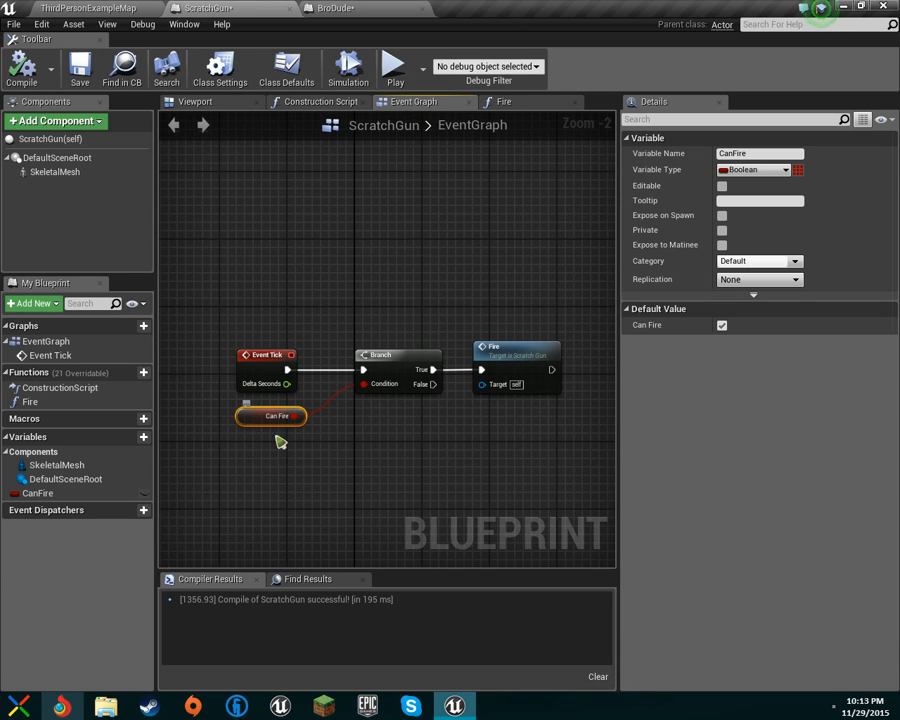
{"action": "left_click_drag", "start_coordinate": [437, 388], "coordinate": [495, 373]}
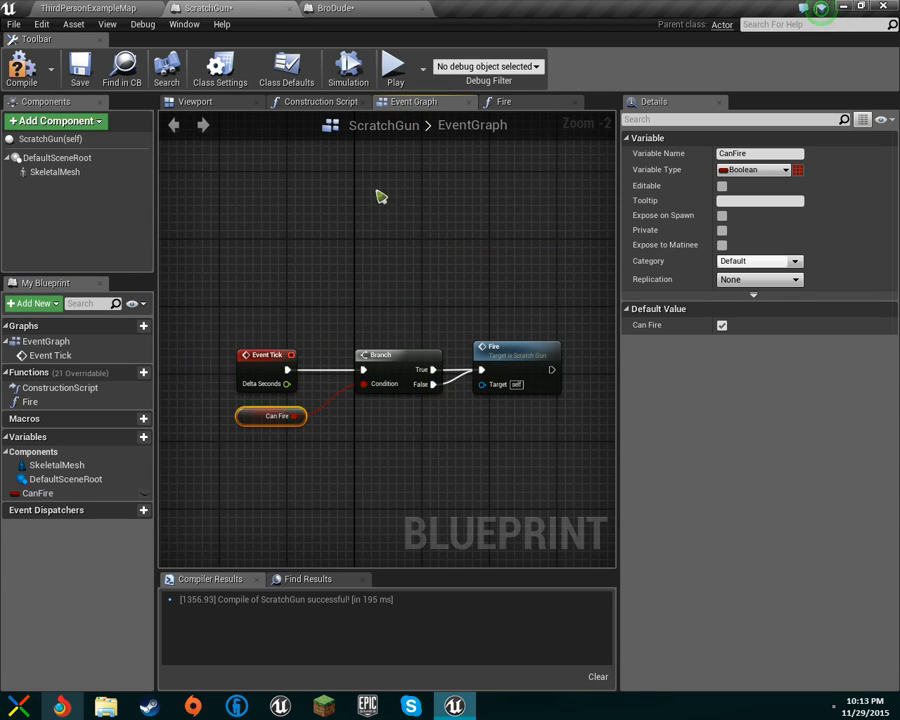
{"action": "left_click", "coordinate": [22, 66]}
- Play ThirdPersonExampleMap, walking around and aiming through the scope, to test firing with both Branch outputs wired
{"action": "left_click", "coordinate": [88, 8]}
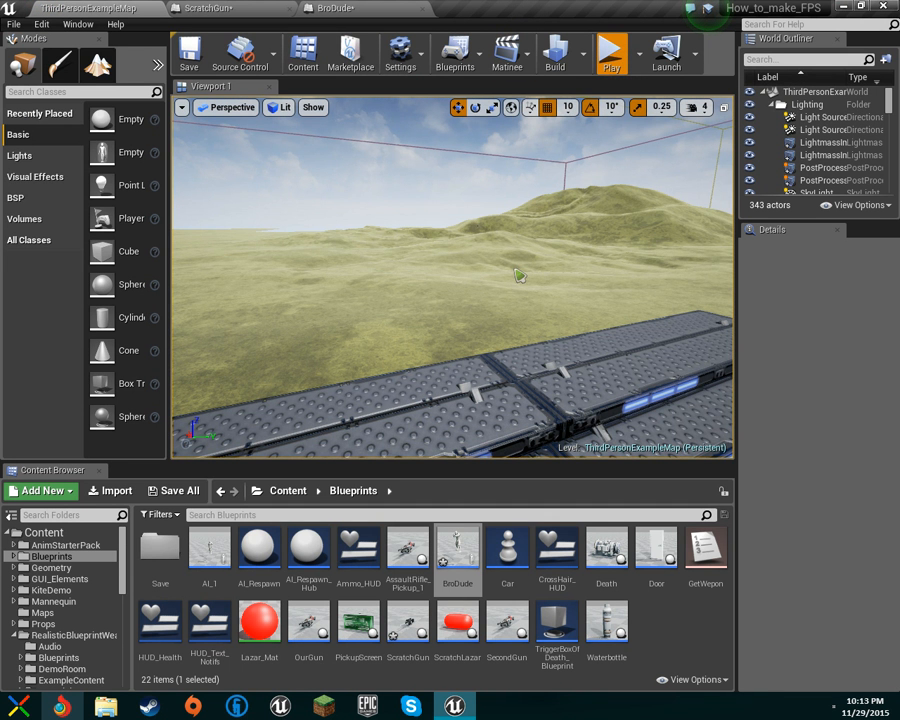
{"action": "left_click", "coordinate": [612, 52]}
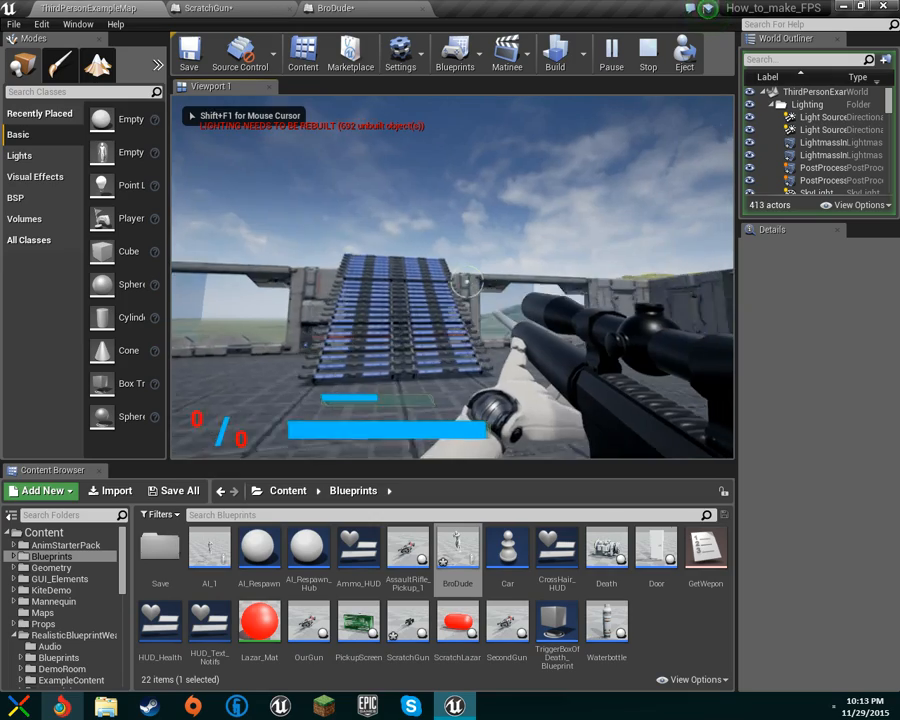
{"action": "key", "text": "w"}
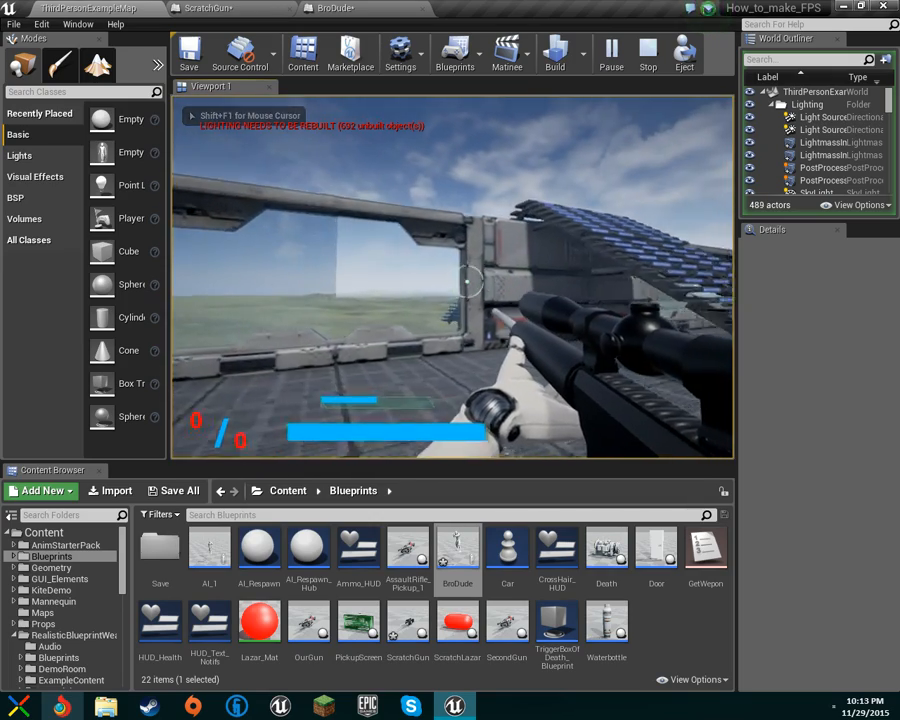
{"action": "key", "text": "w"}
{"action": "right_click", "coordinate": [467, 281]}
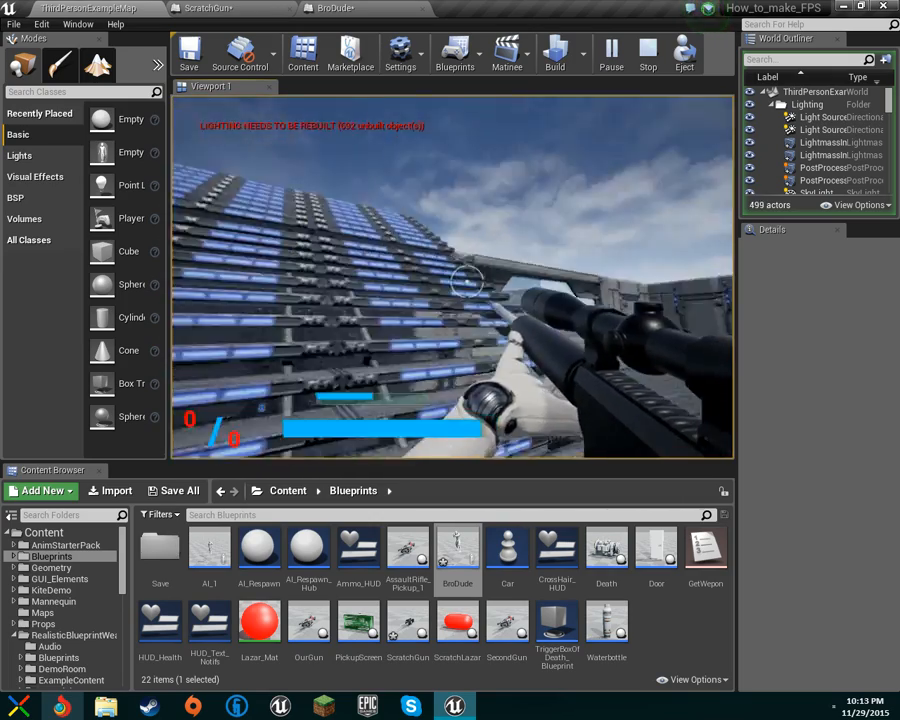
{"action": "right_click", "coordinate": [467, 281]}
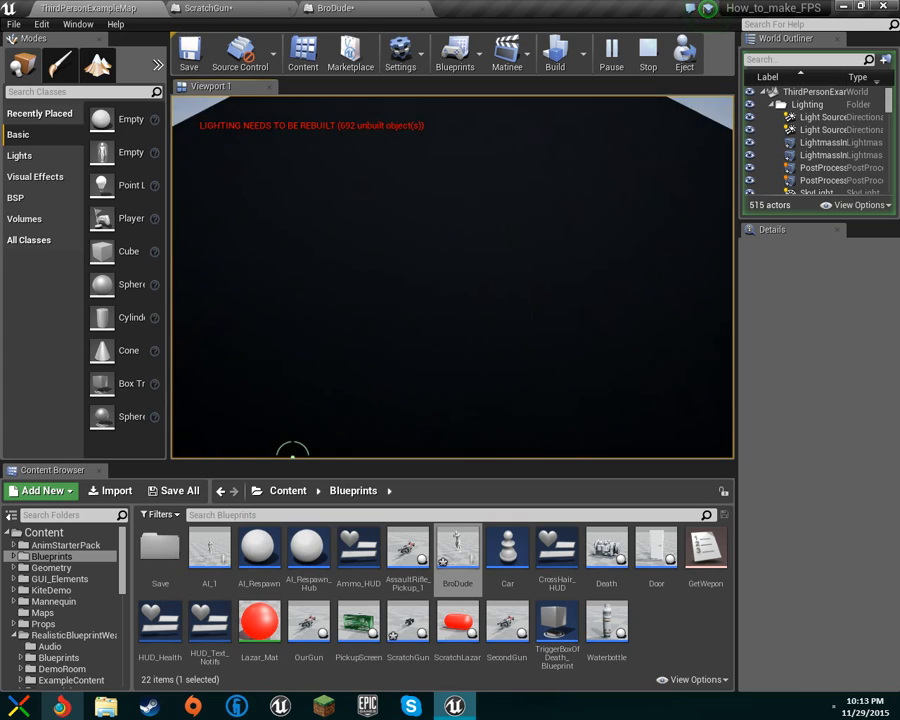
{"action": "right_click", "coordinate": [467, 281]}
{"action": "right_click", "coordinate": [467, 281]}
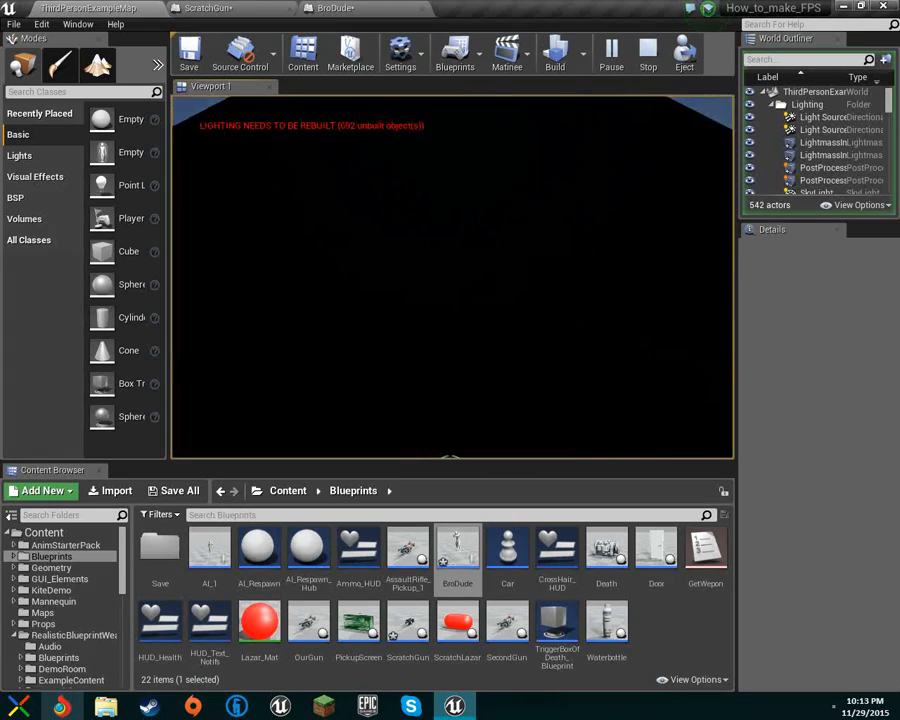
{"action": "right_click", "coordinate": [467, 281]}
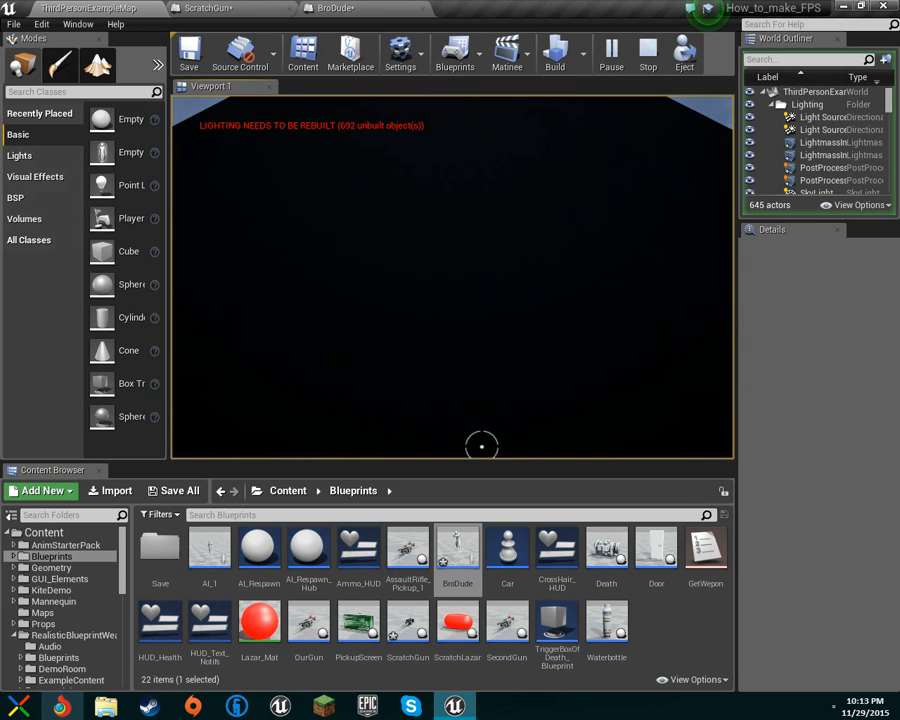
{"action": "right_click", "coordinate": [467, 281]}
{"action": "right_click", "coordinate": [467, 281]}
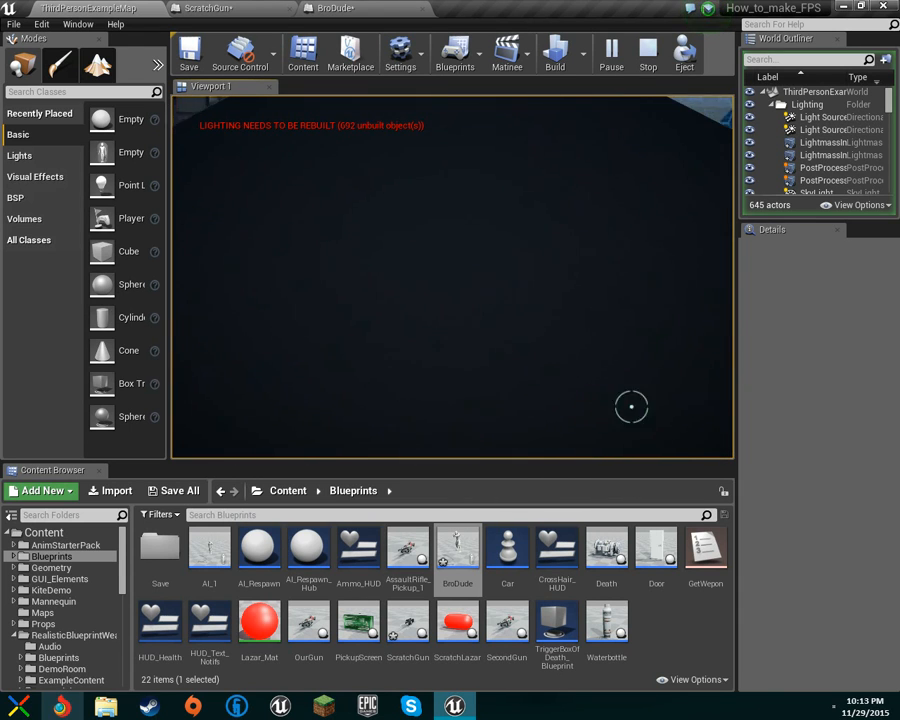
{"action": "right_click", "coordinate": [467, 281]}
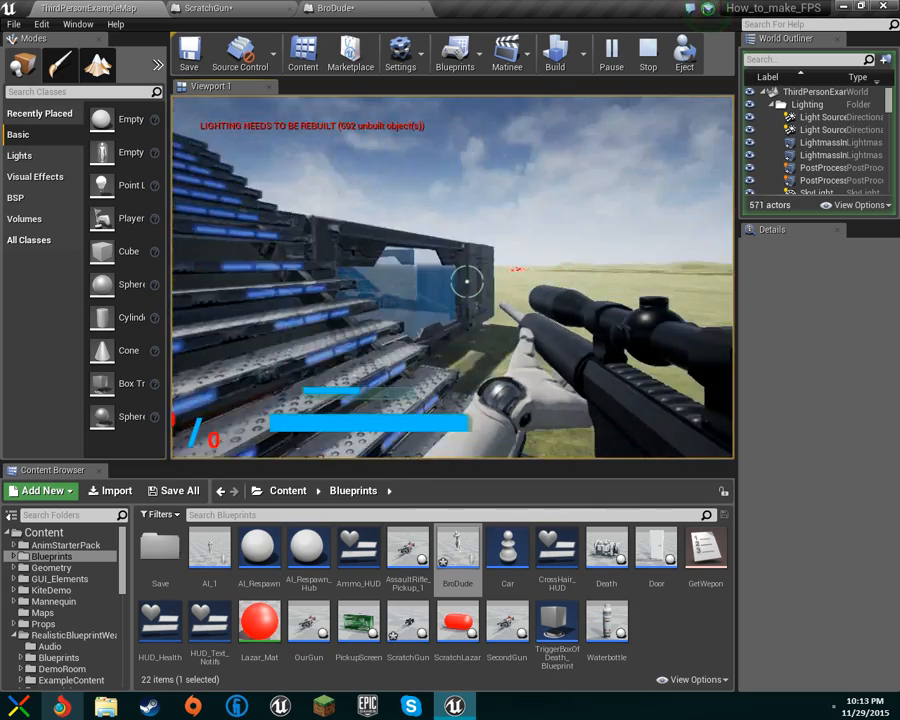
{"action": "key", "text": "w"}
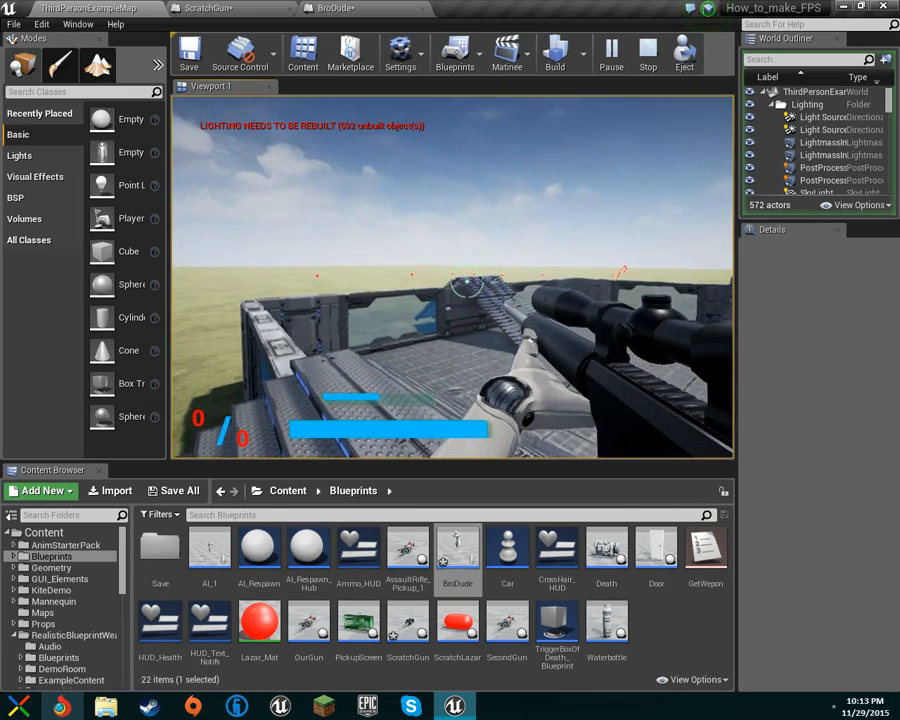
{"action": "key", "text": "w"}
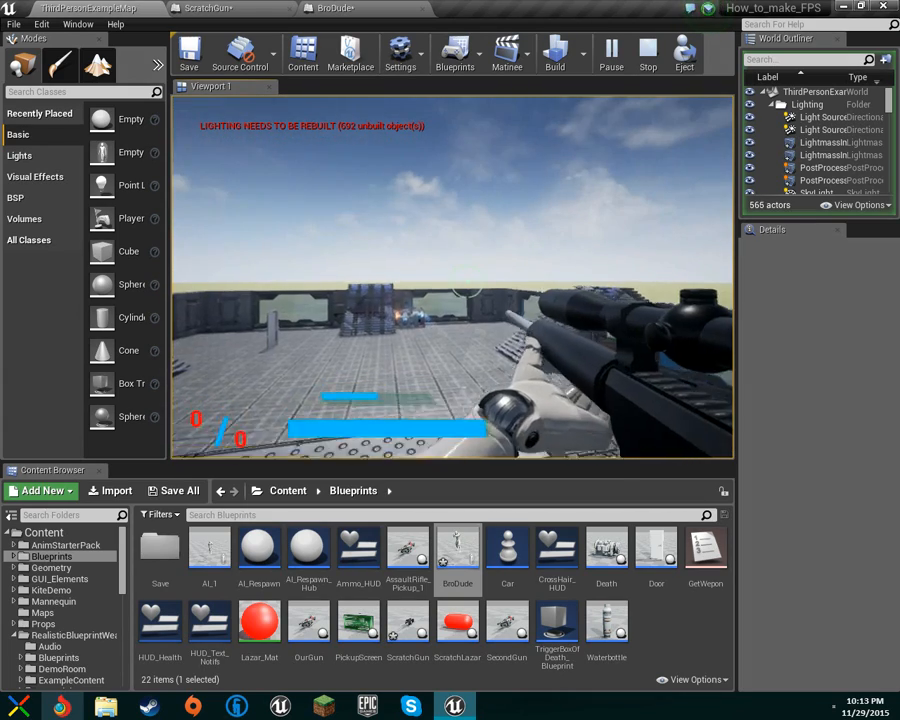
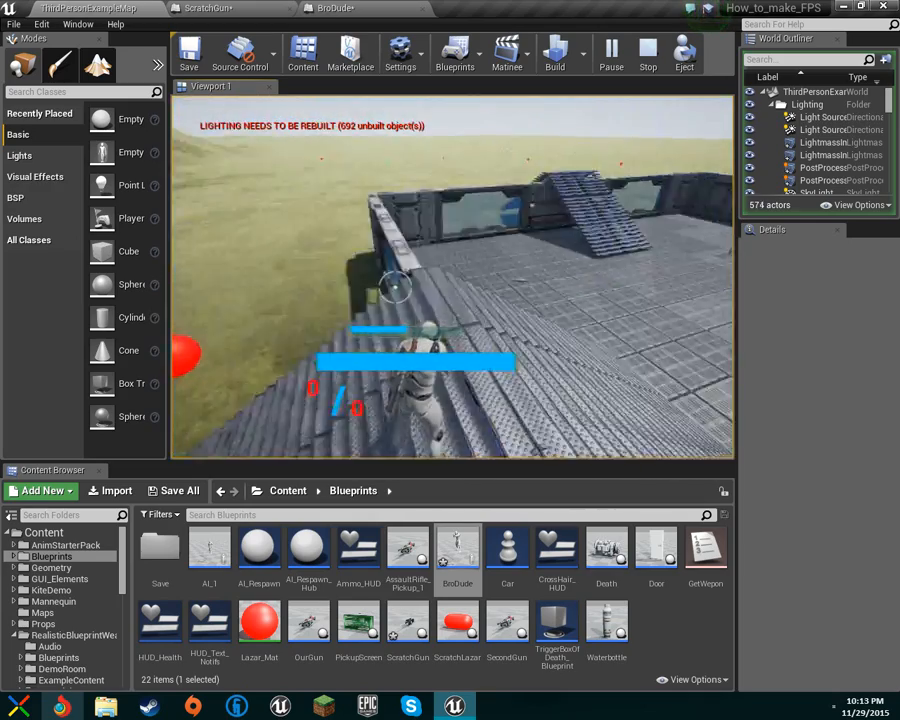
- Stop the play test and open the skeleton of the Sniper mesh used by ScratchGun's SkeletalMesh component
{"action": "key", "text": "Escape"}
{"action": "left_click", "coordinate": [218, 8]}
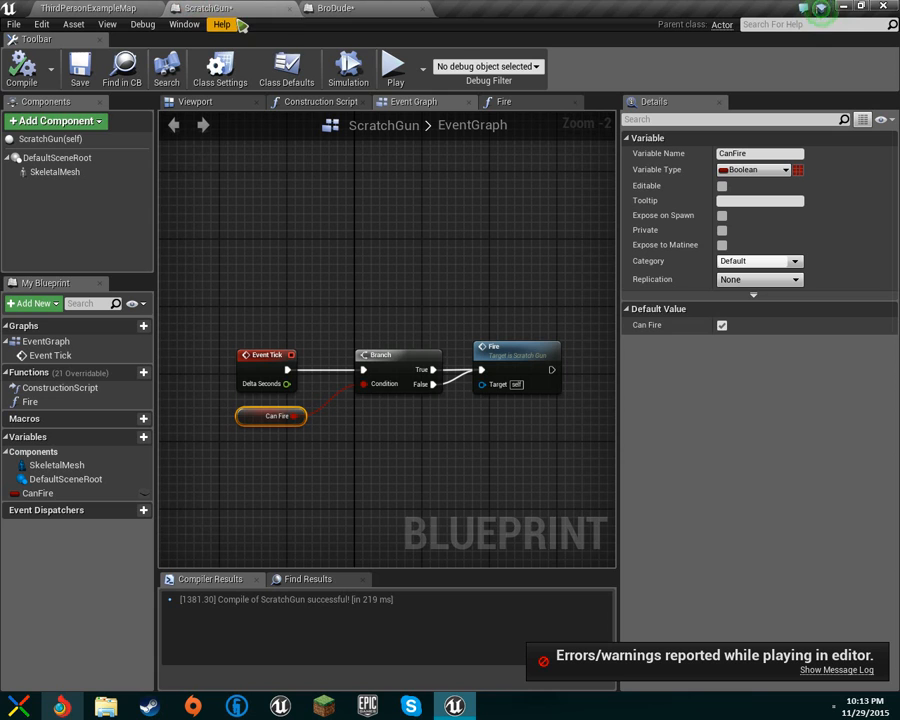
{"action": "left_click", "coordinate": [82, 173]}
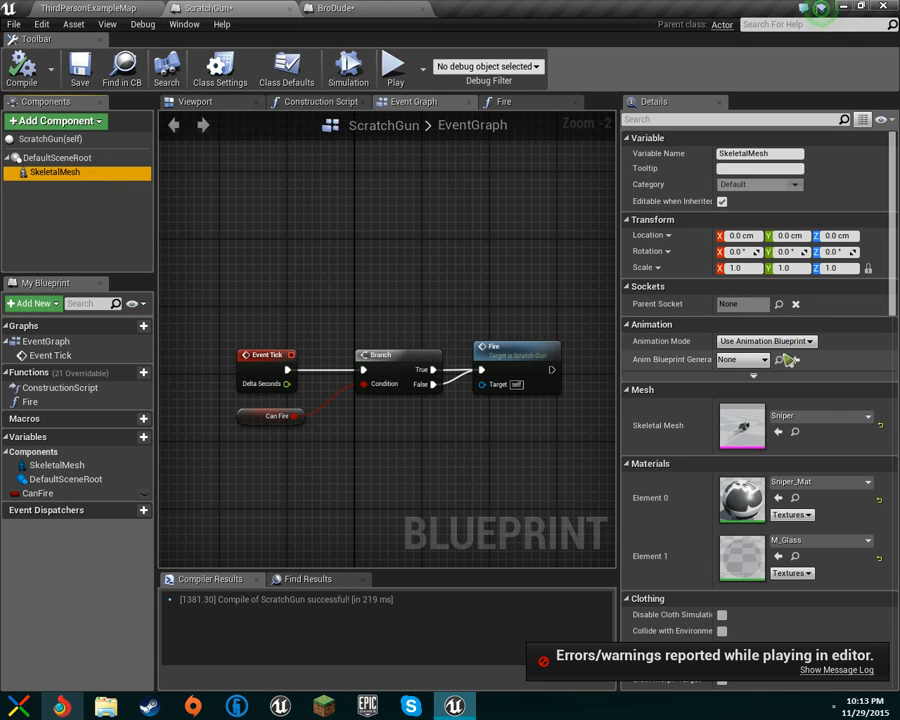
{"action": "key", "text": "ctrl+Tab"}
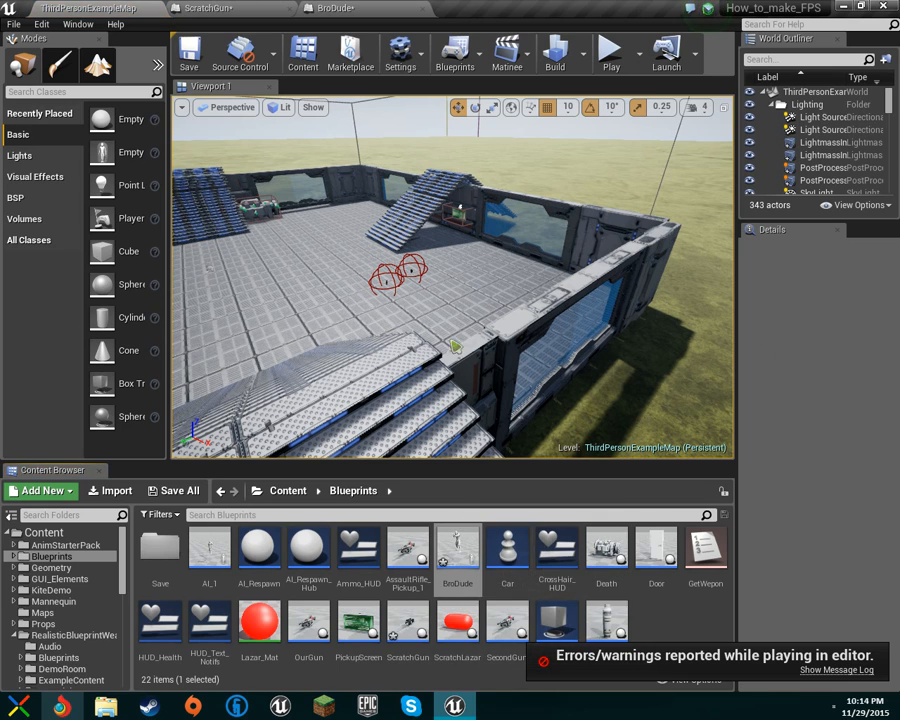
{"action": "left_click", "coordinate": [210, 8]}
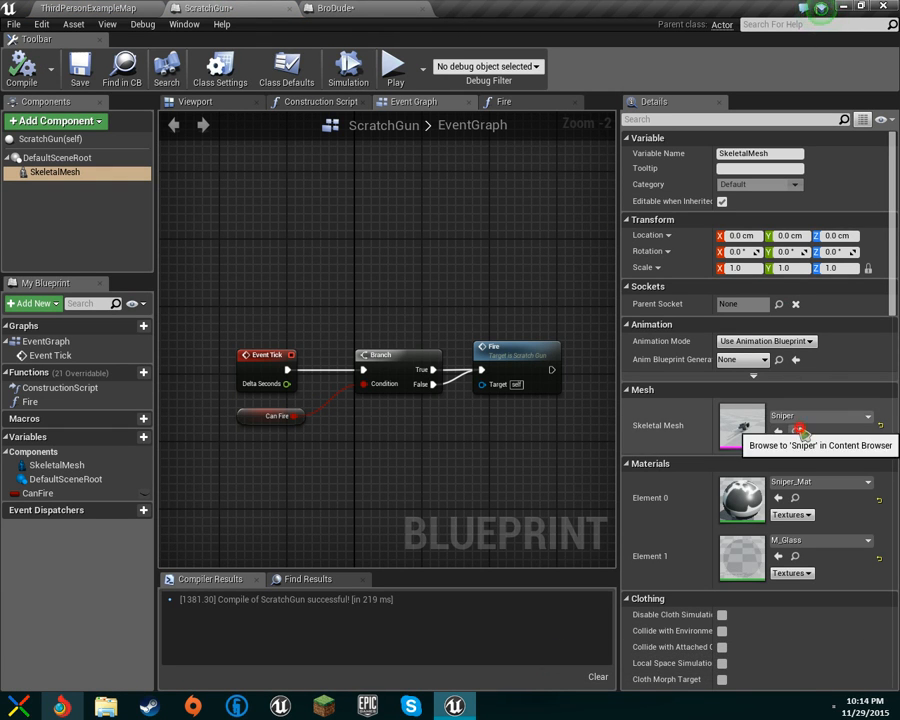
{"action": "left_click", "coordinate": [779, 433]}
{"action": "double_click", "coordinate": [360, 628]}
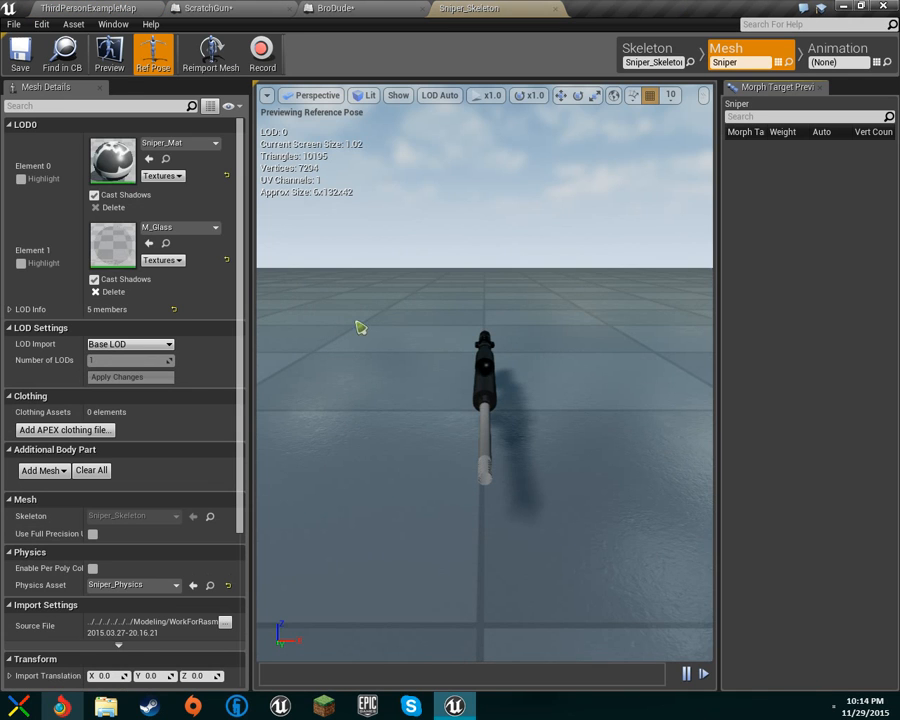
{"action": "left_click", "coordinate": [650, 54]}
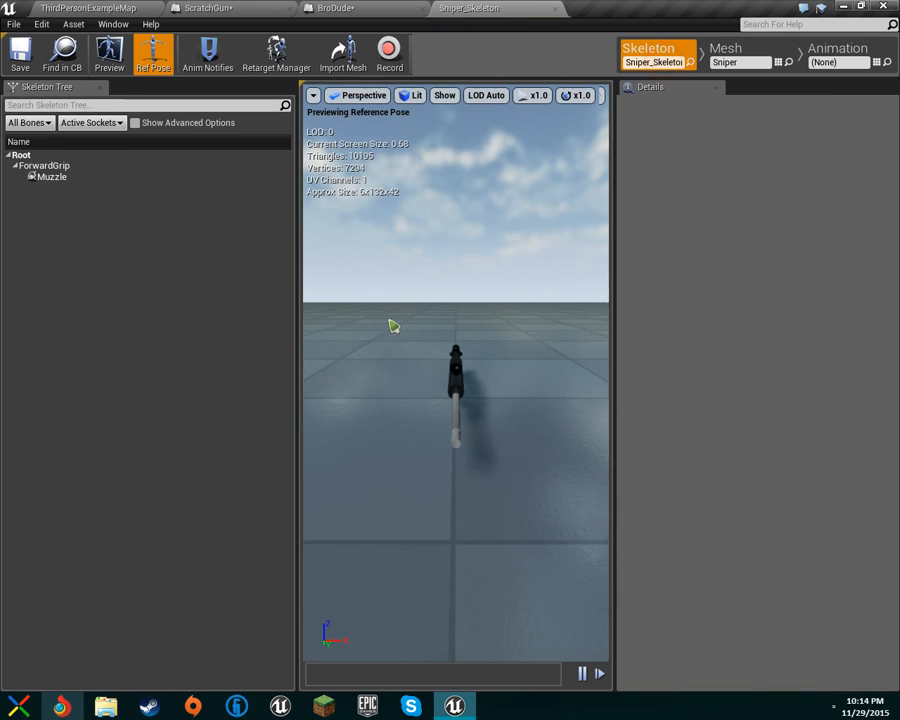
- Search the preview assets offered for the Muzzle socket for the laser projectile
{"action": "left_click", "coordinate": [52, 177]}
{"action": "right_click", "coordinate": [107, 181]}
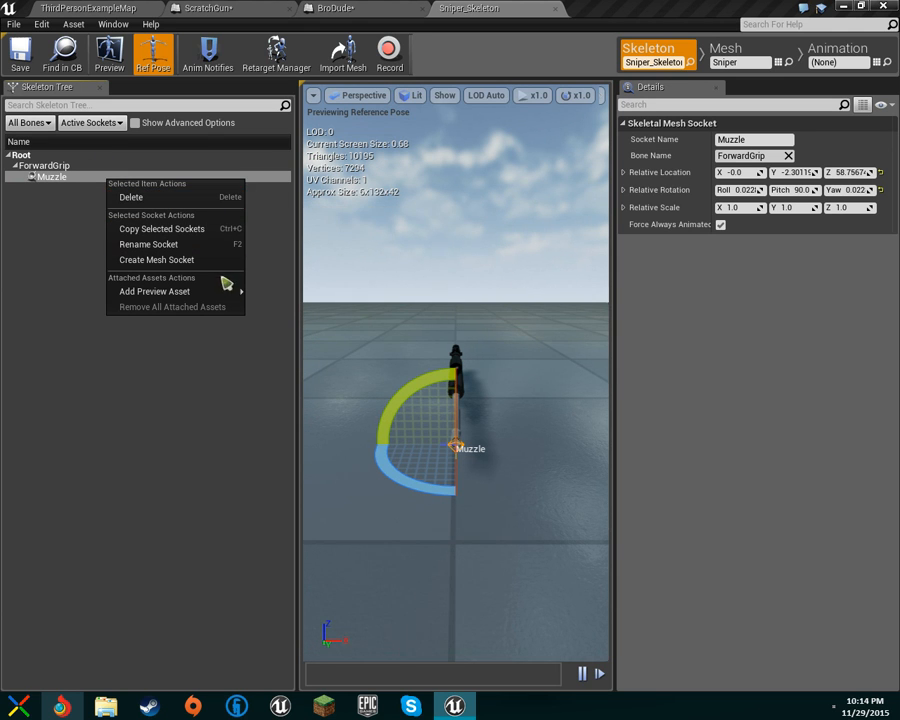
{"action": "mouse_move", "coordinate": [234, 291]}
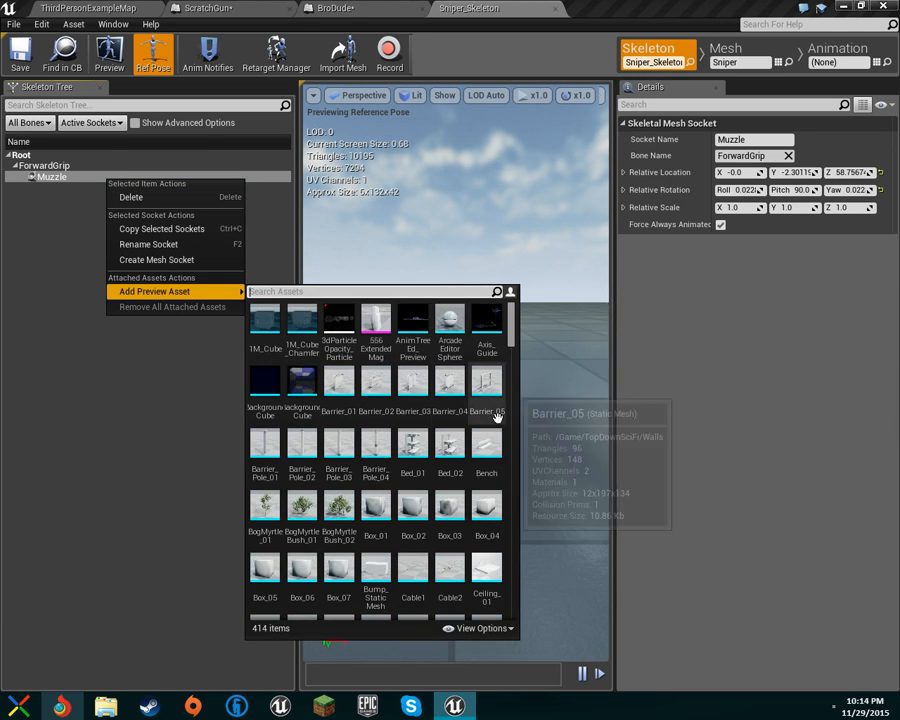
{"action": "scroll", "coordinate": [462, 418], "scroll_direction": "down", "scroll_amount": 4}
{"action": "scroll", "coordinate": [462, 418], "scroll_direction": "down", "scroll_amount": 15}
{"action": "scroll", "coordinate": [428, 438], "scroll_direction": "down", "scroll_amount": 8}
{"action": "scroll", "coordinate": [381, 424], "scroll_direction": "down", "scroll_amount": 3}
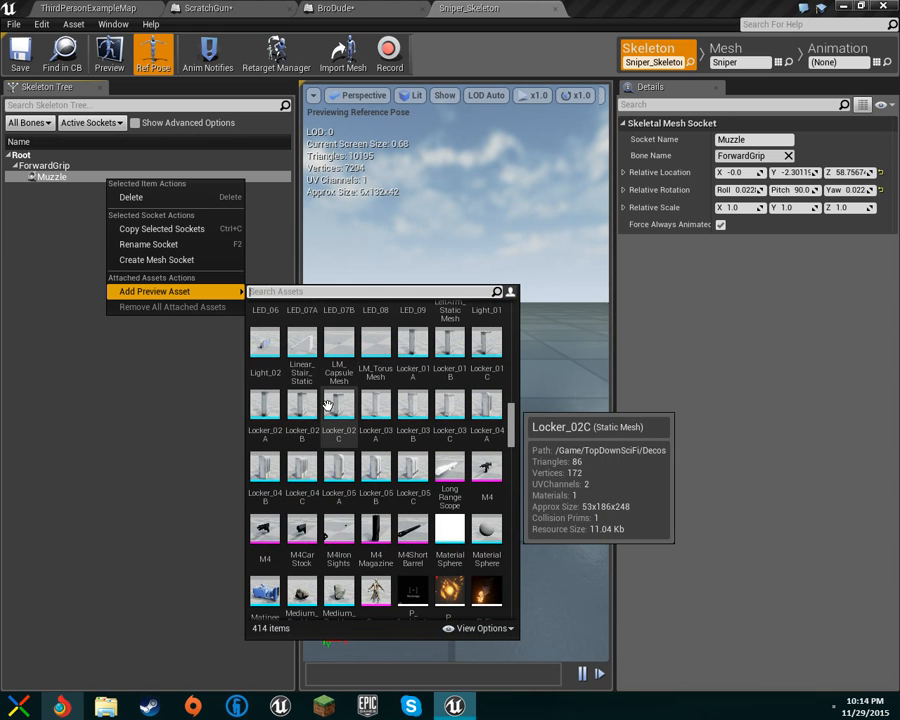
{"action": "type", "text": "laza"}
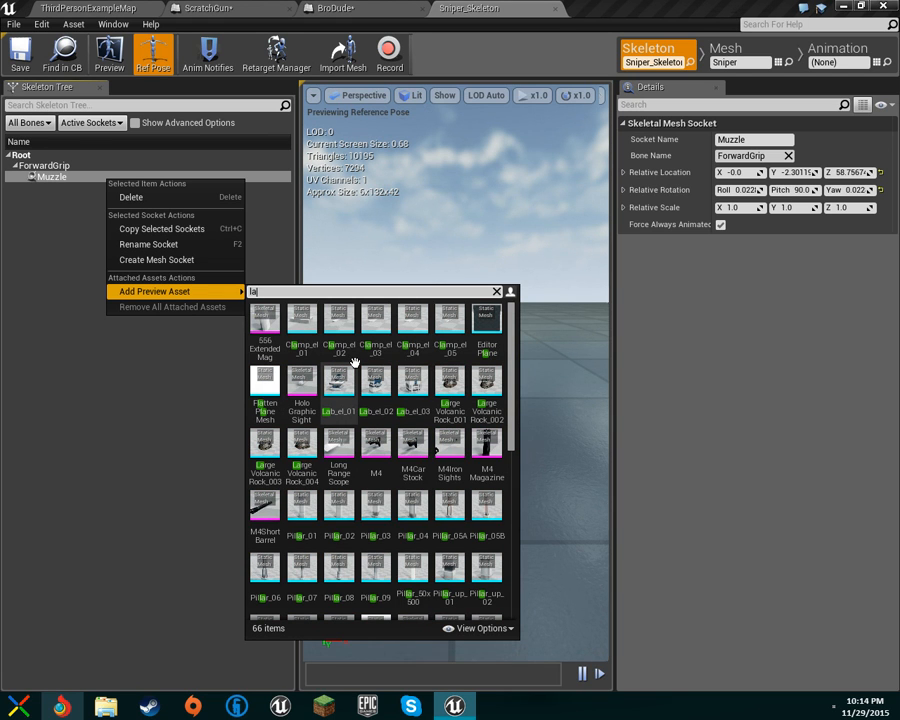
{"action": "key", "text": "BackSpace"}
{"action": "type", "text": "scra"}
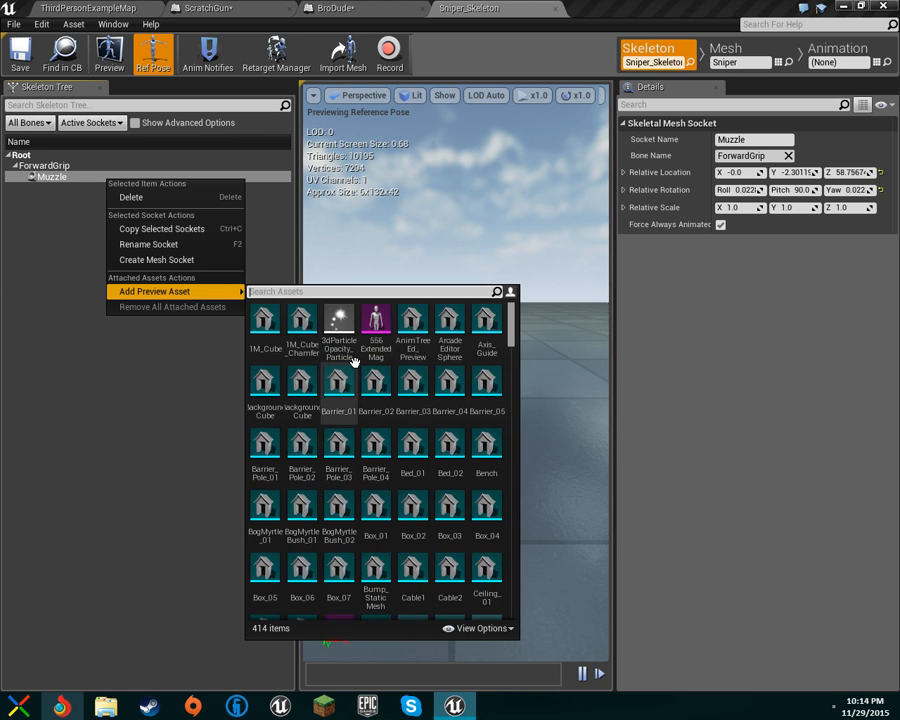
{"action": "left_click_drag", "start_coordinate": [515, 330], "coordinate": [510, 510]}
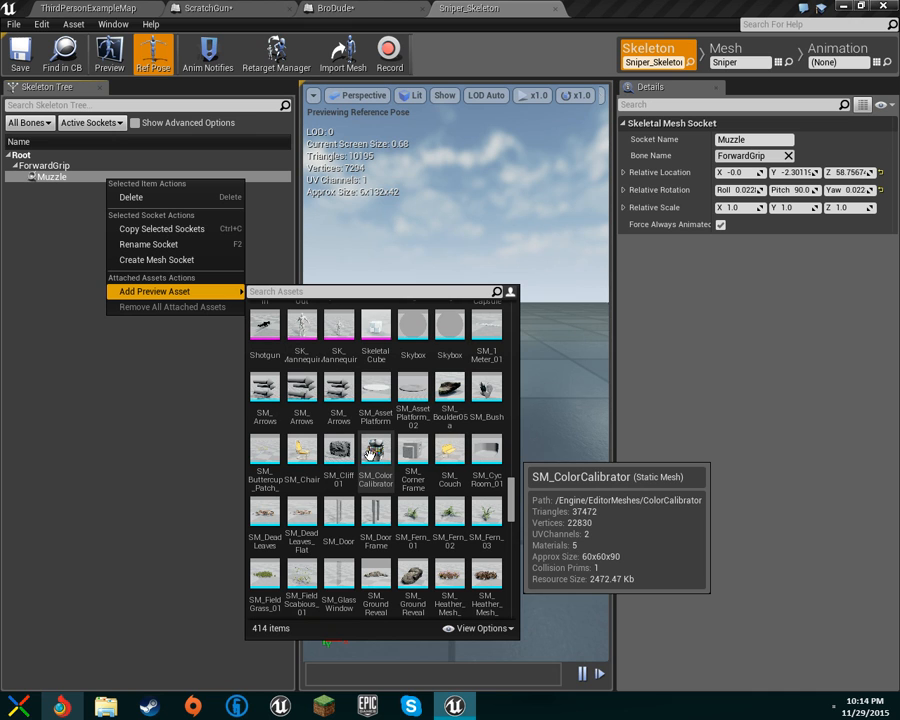
{"action": "scroll", "coordinate": [420, 535], "scroll_direction": "up", "scroll_amount": 5}
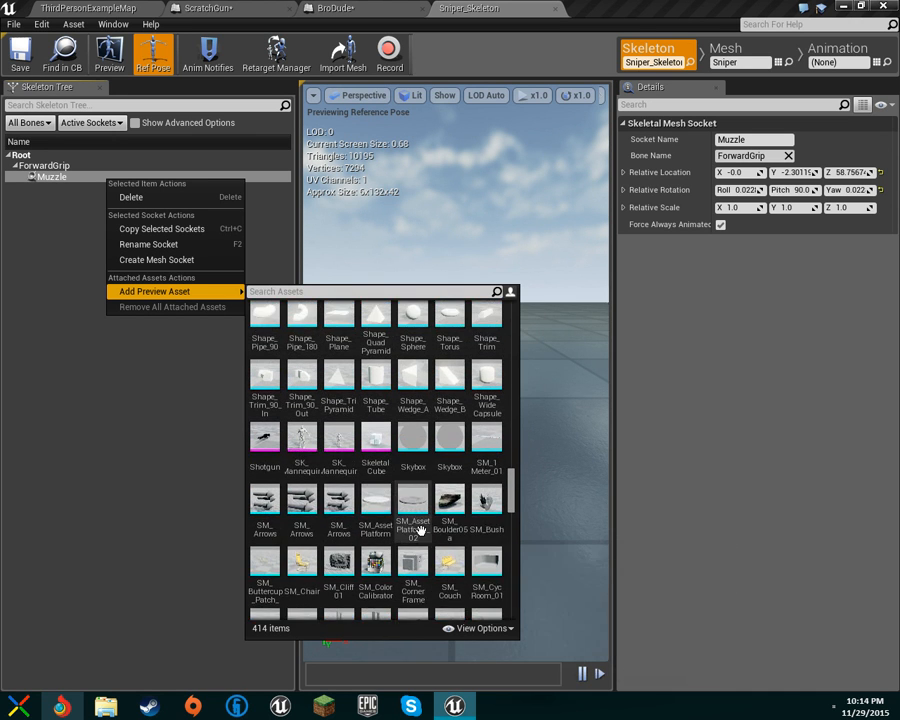
{"action": "scroll", "coordinate": [412, 519], "scroll_direction": "up", "scroll_amount": 10}
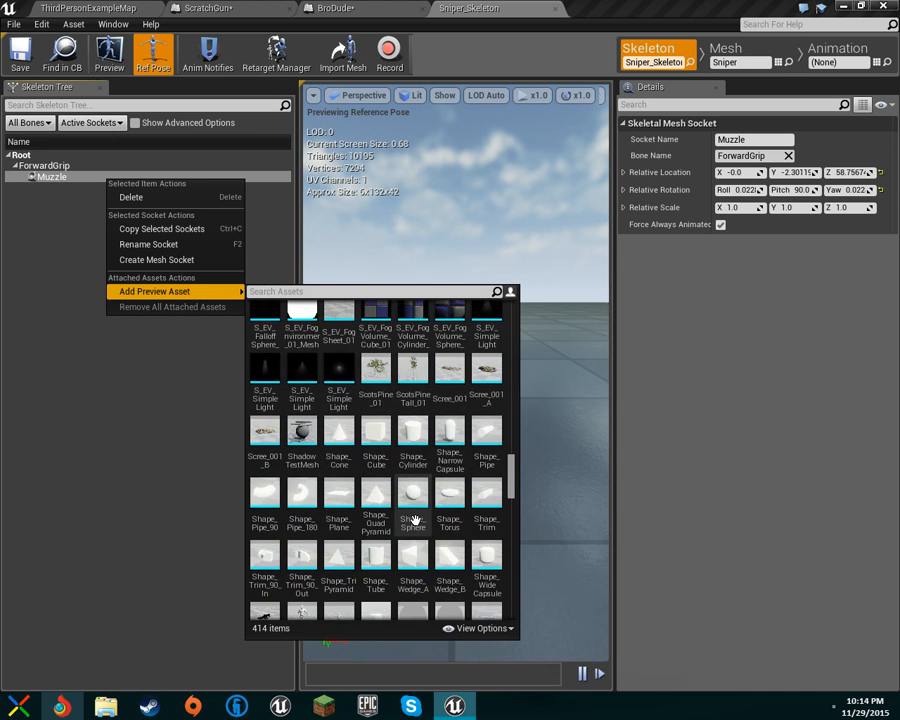
{"action": "scroll", "coordinate": [400, 521], "scroll_direction": "up", "scroll_amount": 12}
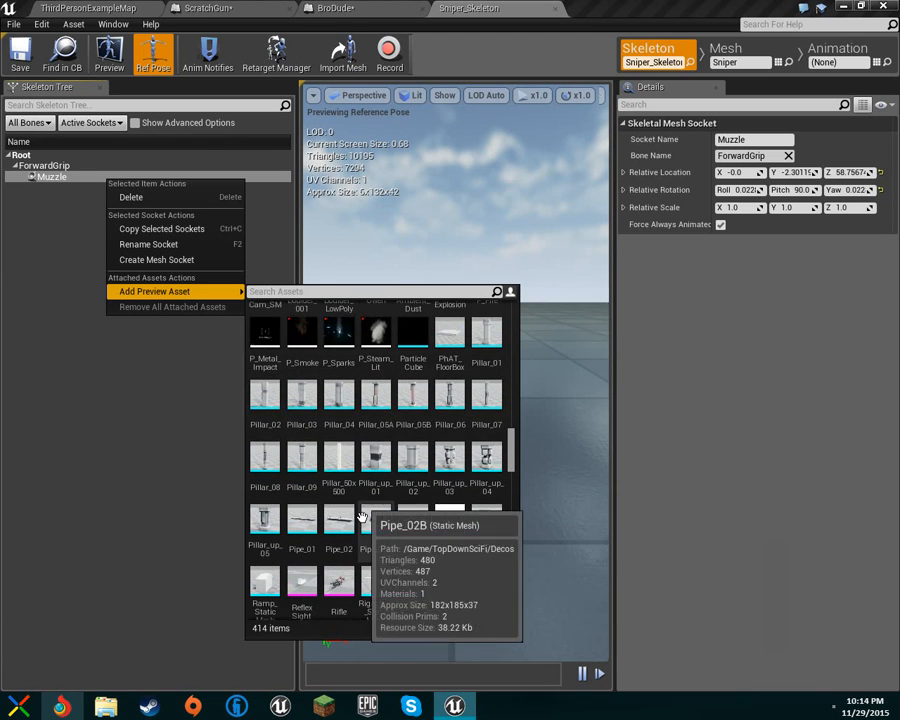
{"action": "scroll", "coordinate": [355, 512], "scroll_direction": "up", "scroll_amount": 3}
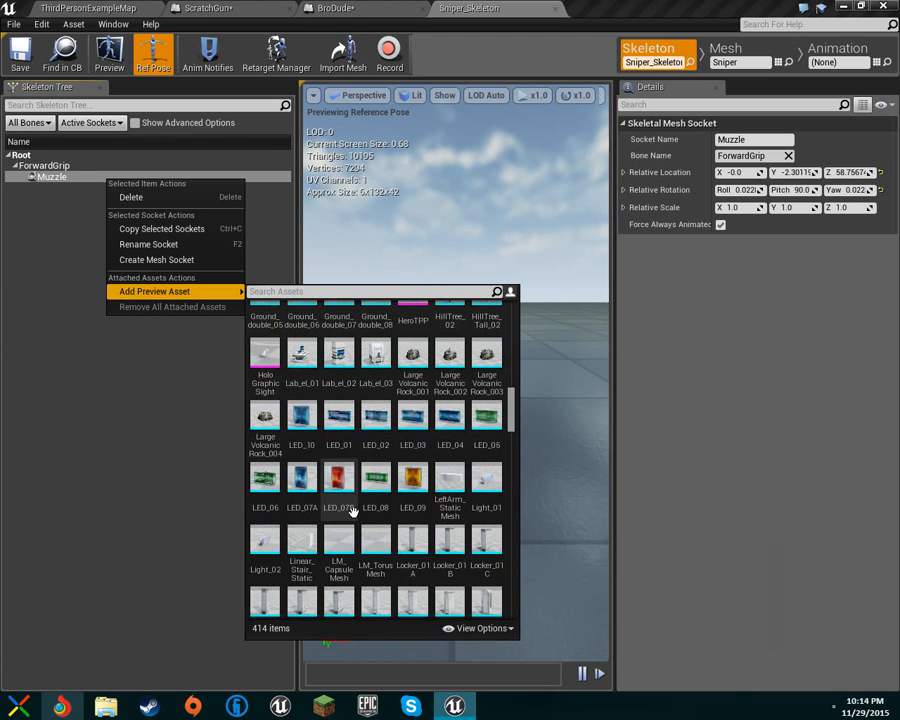
{"action": "scroll", "coordinate": [352, 511], "scroll_direction": "up", "scroll_amount": 3}
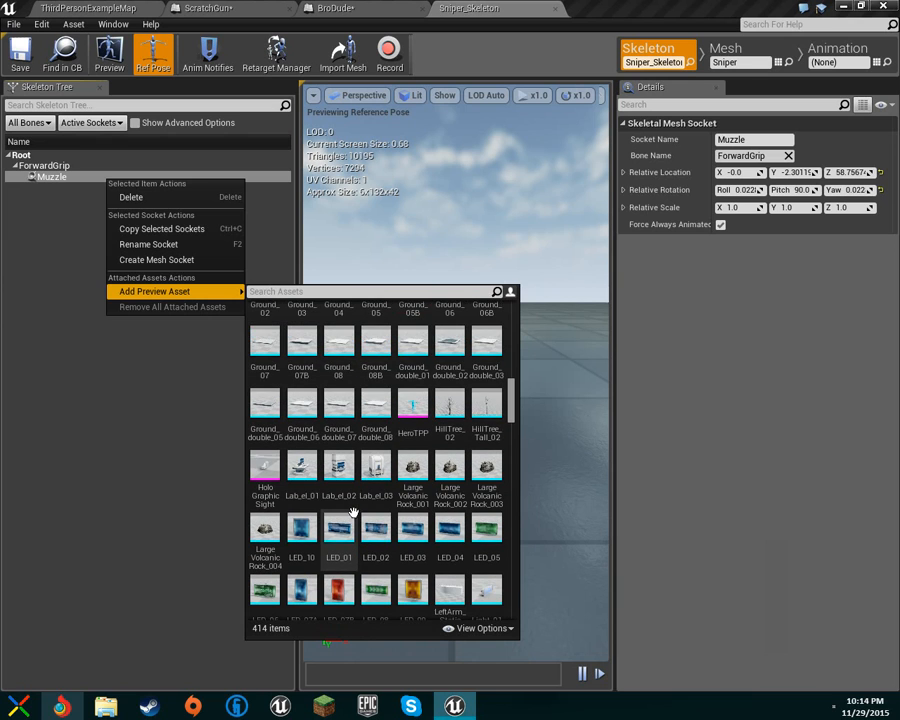
- Try to attach the ScratchLazar blueprint from the Blueprints folder to the Sniper skeleton's Muzzle socket
{"action": "left_click", "coordinate": [90, 9]}
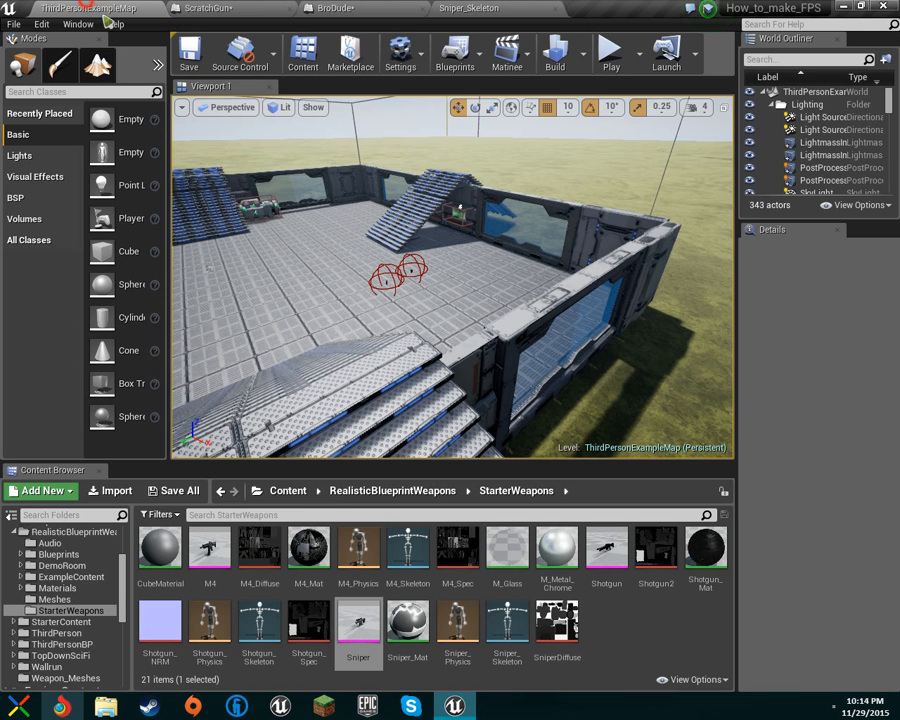
{"action": "scroll", "coordinate": [75, 550], "scroll_direction": "up", "scroll_amount": 5}
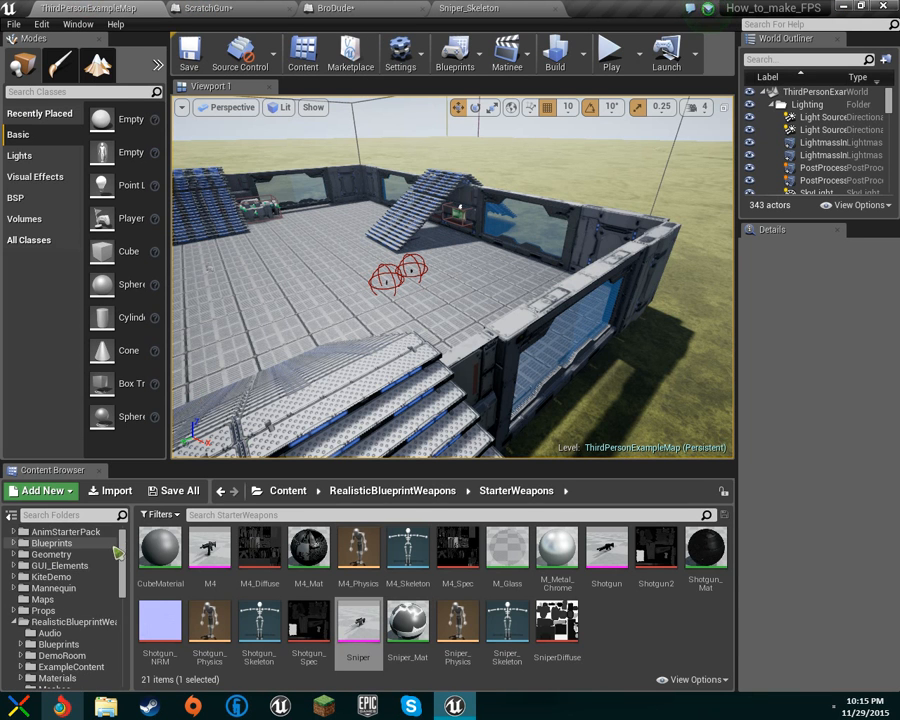
{"action": "left_click", "coordinate": [75, 556]}
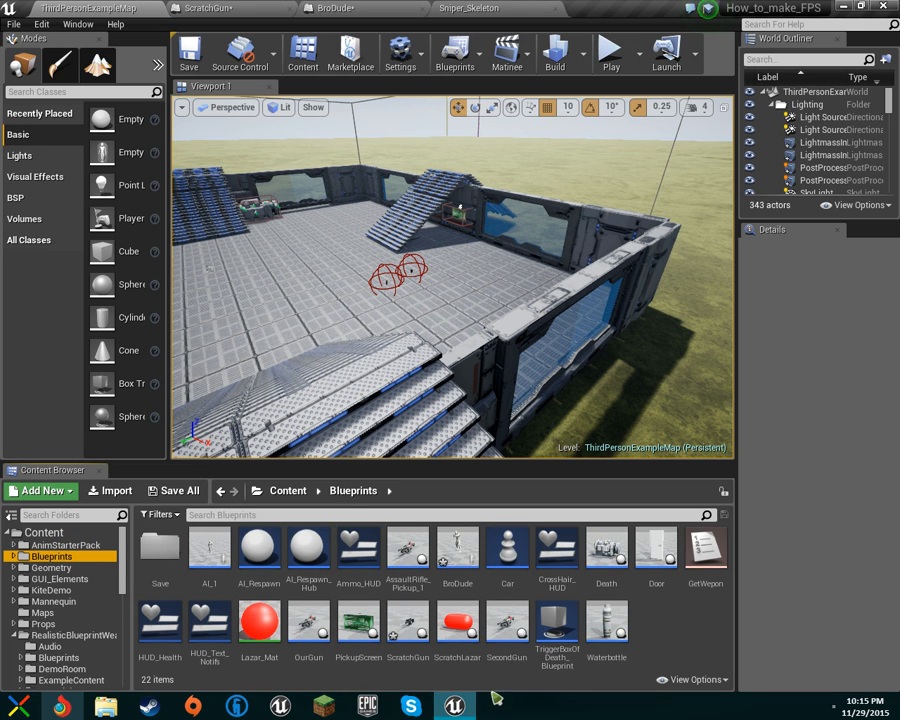
{"action": "left_click_drag", "start_coordinate": [460, 642], "coordinate": [468, 342]}
{"action": "left_click", "coordinate": [54, 180]}
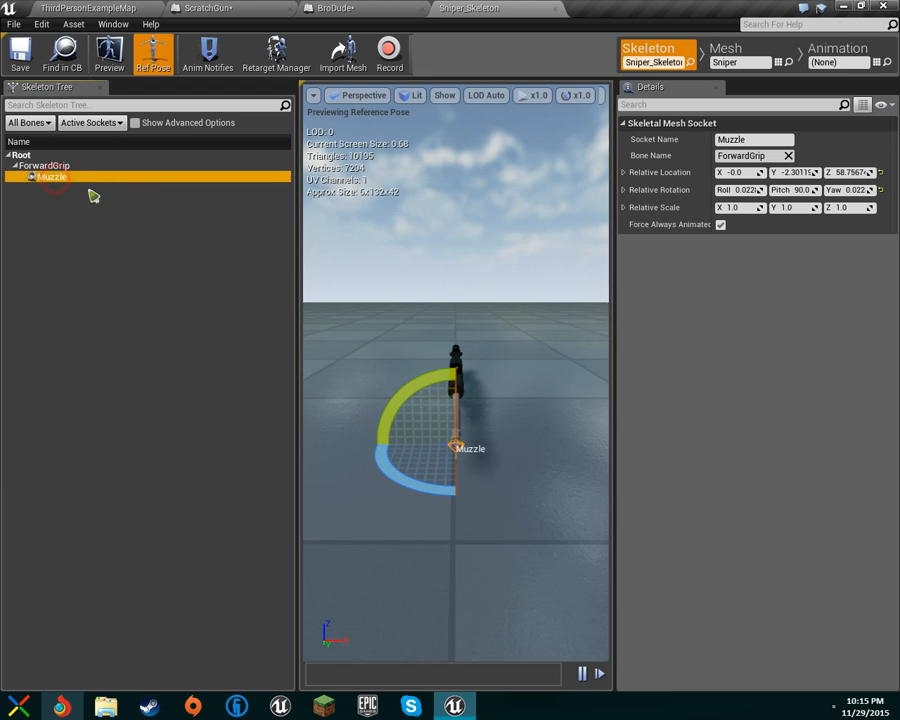
{"action": "left_click", "coordinate": [43, 6]}
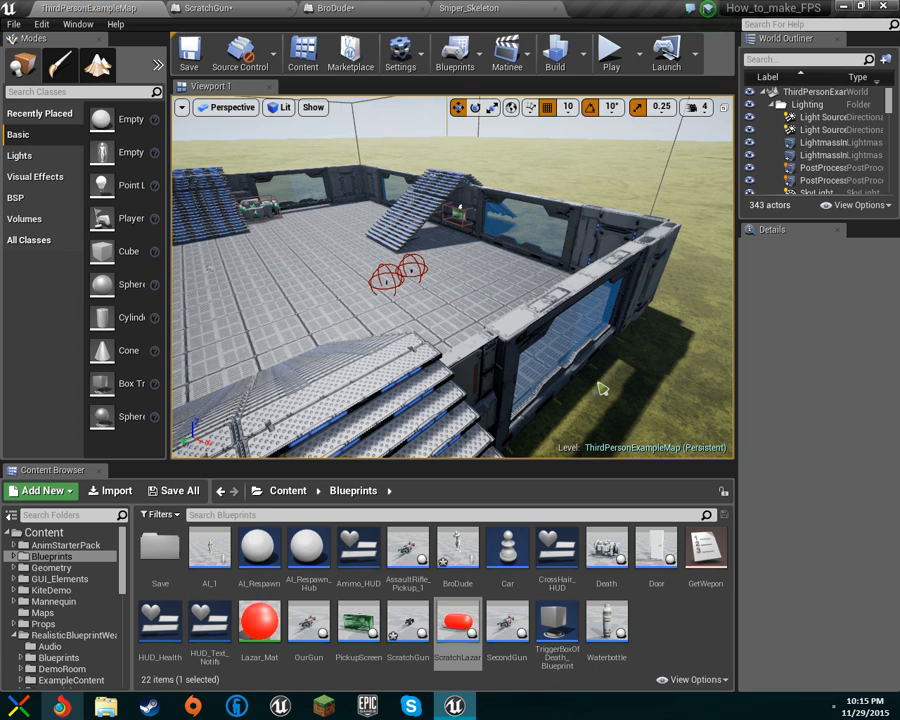
{"action": "left_click", "coordinate": [478, 9]}
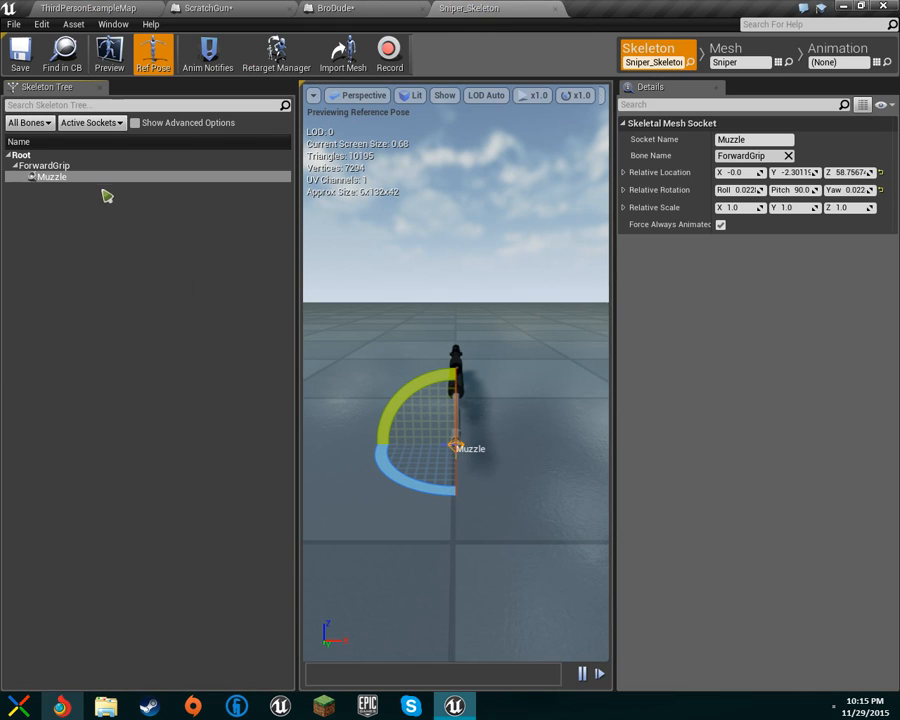
{"action": "left_click", "coordinate": [192, 8]}
{"action": "left_click", "coordinate": [468, 8]}
{"action": "left_click", "coordinate": [178, 9]}
{"action": "left_click", "coordinate": [488, 8]}
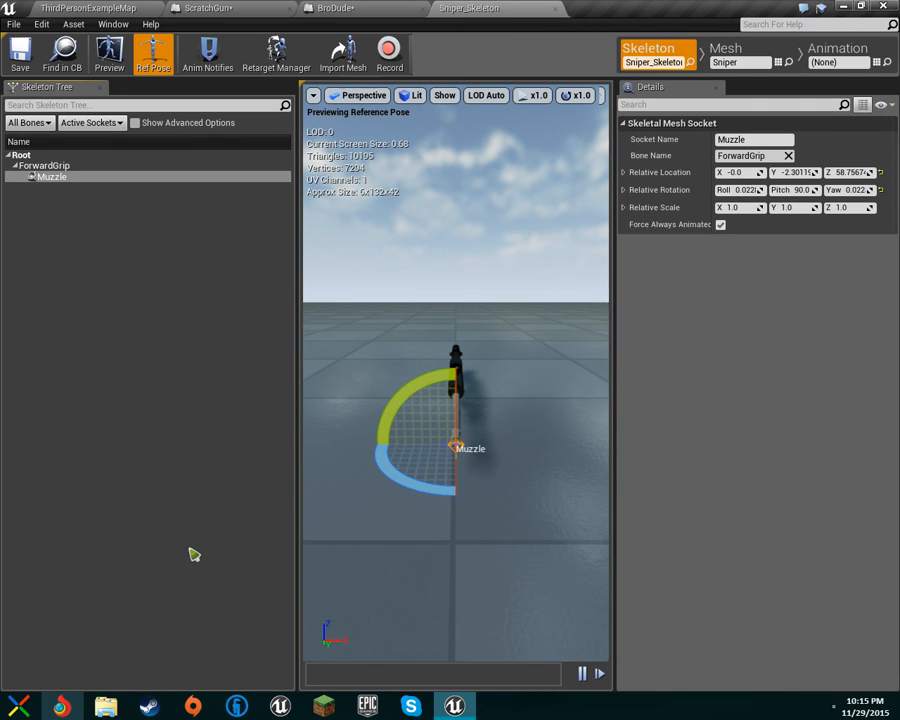
- Attach Shape_NarrowCapsule to the Muzzle socket as a preview asset and inspect its direction relative to the barrel
{"action": "right_click", "coordinate": [60, 185]}
{"action": "mouse_move", "coordinate": [158, 292]}
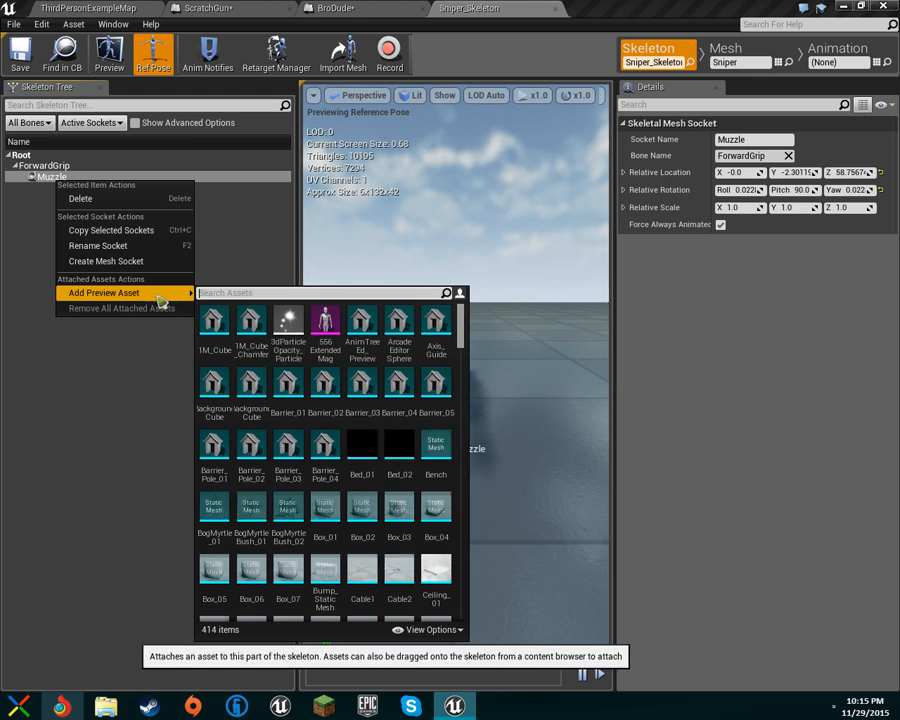
{"action": "type", "text": "caps"}
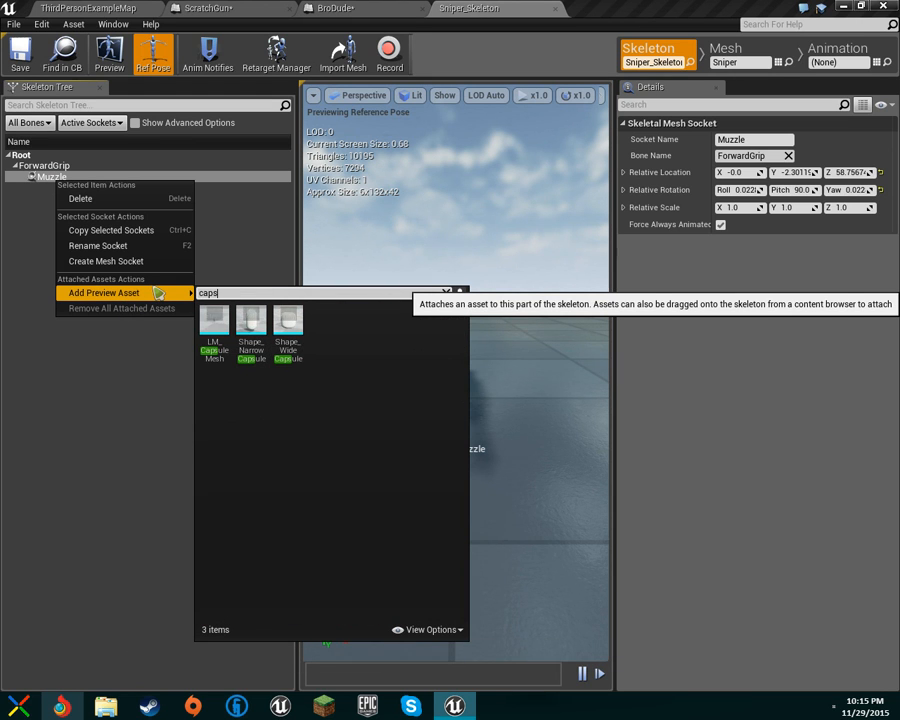
{"action": "left_click", "coordinate": [251, 322]}
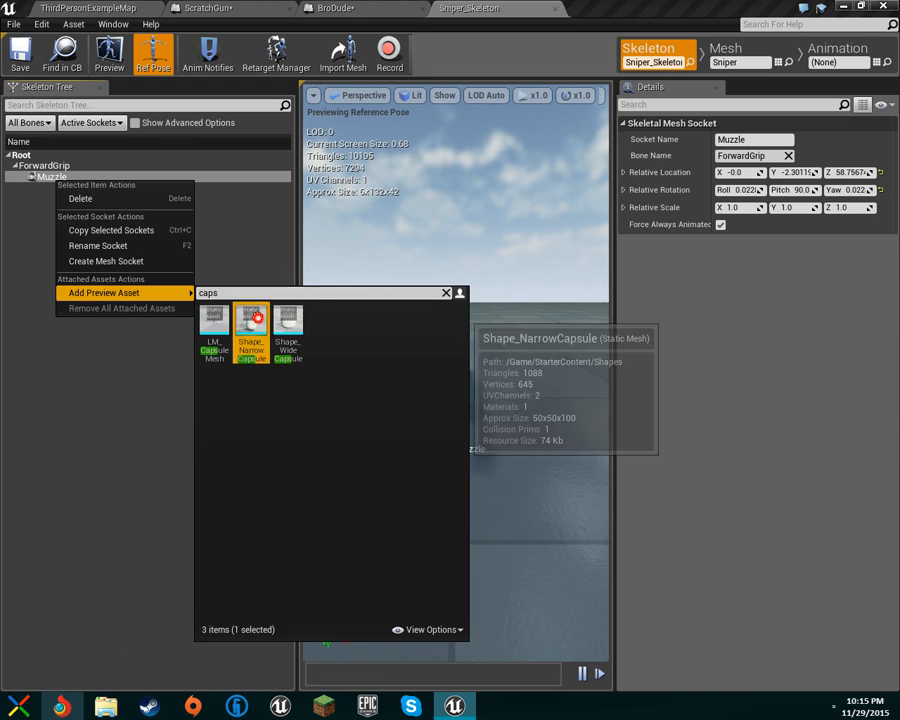
{"action": "right_click_drag", "start_coordinate": [455, 400], "coordinate": [390, 450]}
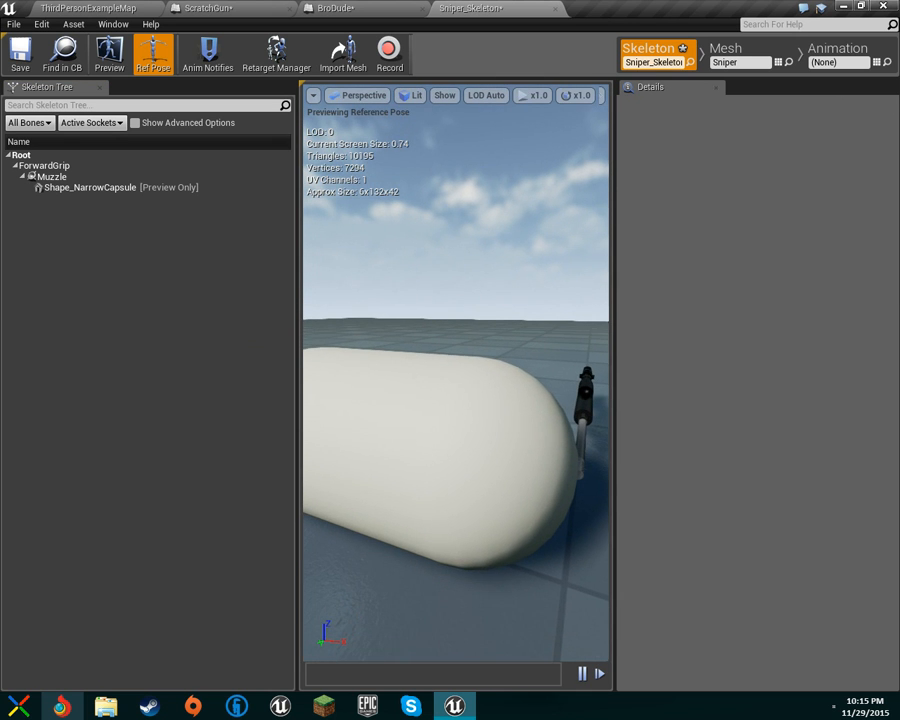
{"action": "right_click_drag", "start_coordinate": [455, 400], "coordinate": [537, 409]}
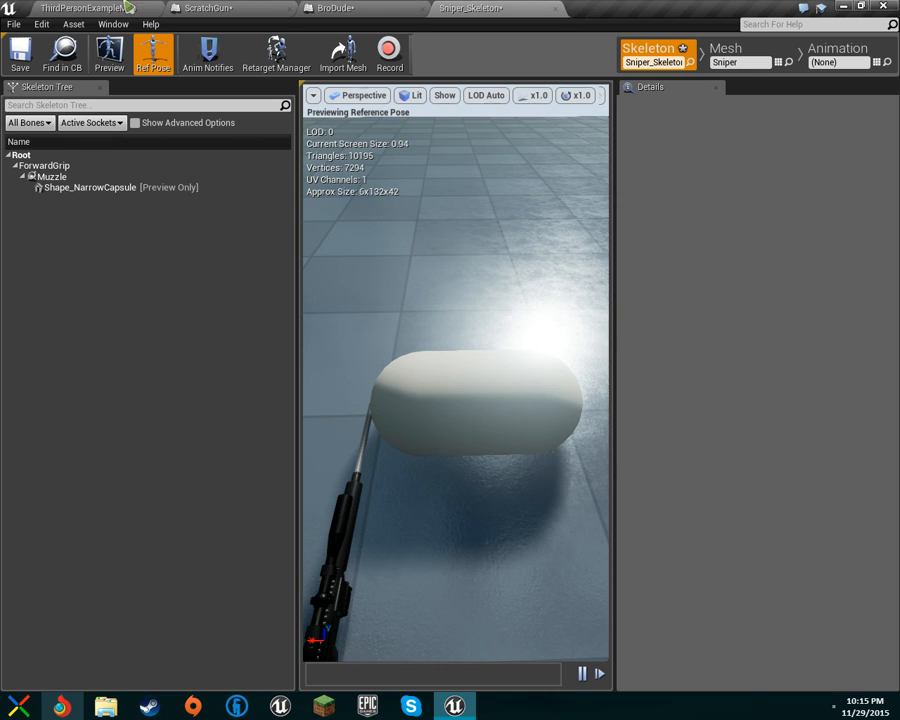
- Rotate the Muzzle socket to about roll 10, pitch 0 and yaw 90 so the preview capsule points along the barrel
{"action": "left_click", "coordinate": [80, 177]}
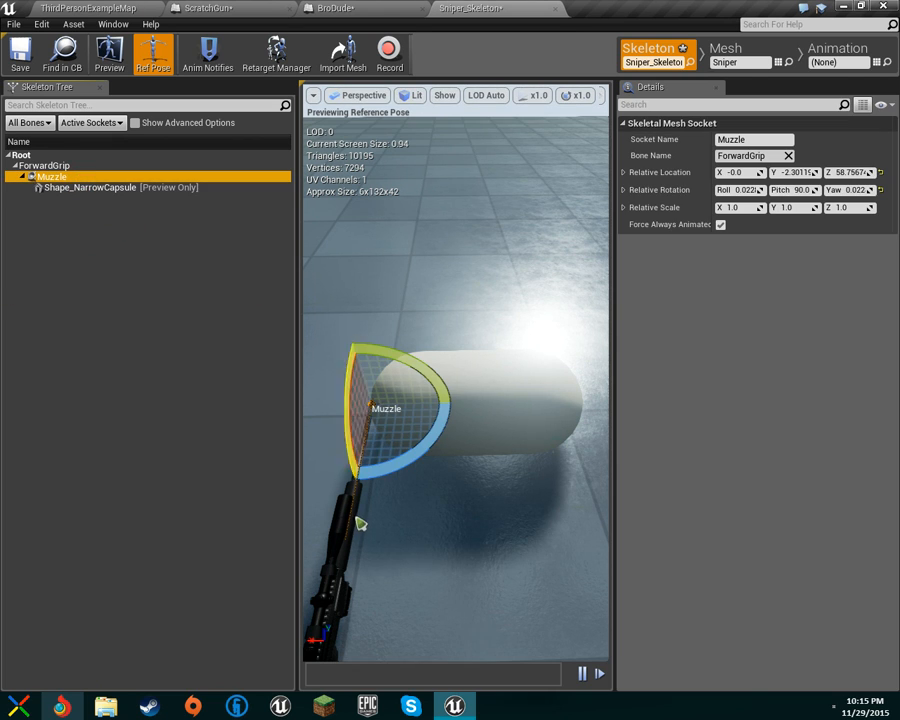
{"action": "left_click_drag", "start_coordinate": [421, 424], "coordinate": [427, 472]}
{"action": "left_click_drag", "start_coordinate": [430, 397], "coordinate": [430, 398]}
{"action": "left_click_drag", "start_coordinate": [353, 427], "coordinate": [352, 321]}
{"action": "right_click_drag", "start_coordinate": [508, 407], "coordinate": [370, 318]}
{"action": "left_click_drag", "start_coordinate": [368, 320], "coordinate": [352, 308]}
{"action": "right_click_drag", "start_coordinate": [400, 356], "coordinate": [329, 300]}
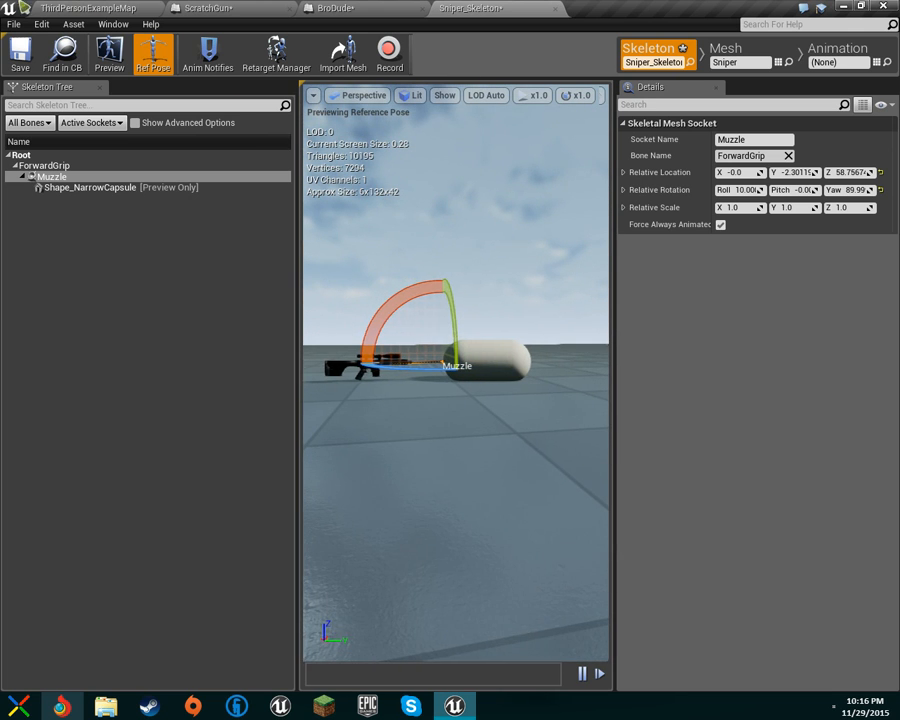
{"action": "key", "text": "d"}
{"action": "right_click_drag", "start_coordinate": [460, 282], "coordinate": [330, 292]}
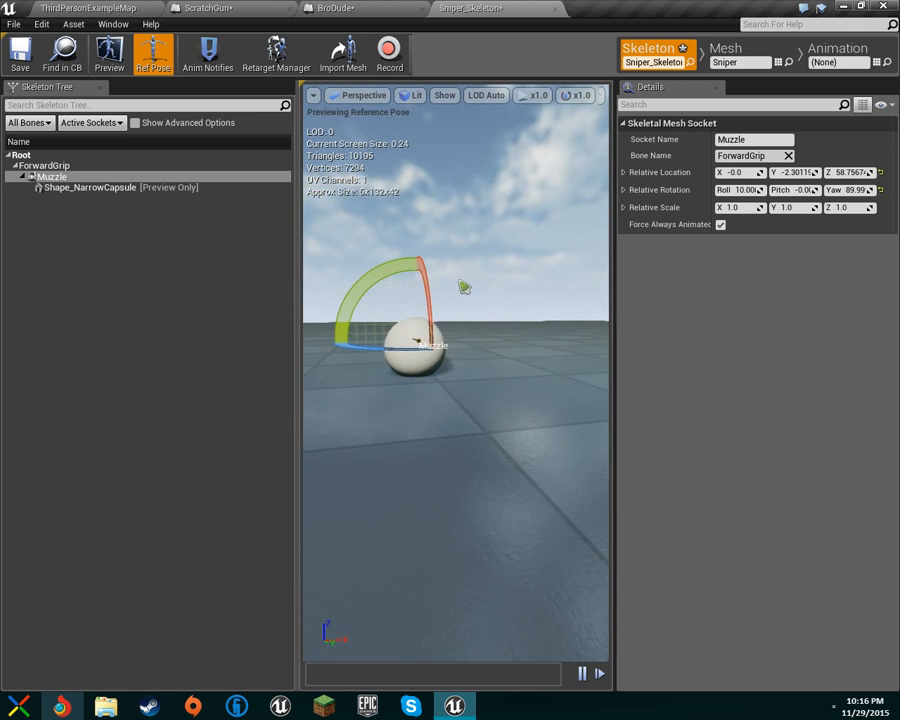
{"action": "left_click_drag", "start_coordinate": [419, 349], "coordinate": [422, 352]}
{"action": "right_click_drag", "start_coordinate": [446, 384], "coordinate": [418, 342]}
- Play the ThirdPersonExampleMap level and fire the sniper to test the laser's direction
{"action": "left_click", "coordinate": [69, 6]}
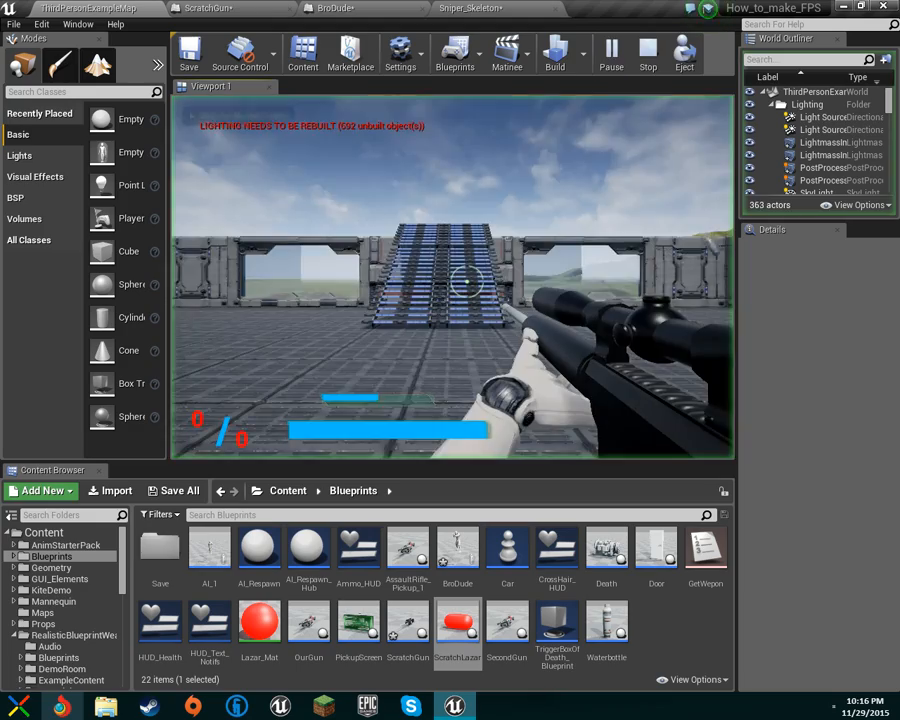
{"action": "left_click", "coordinate": [467, 281]}
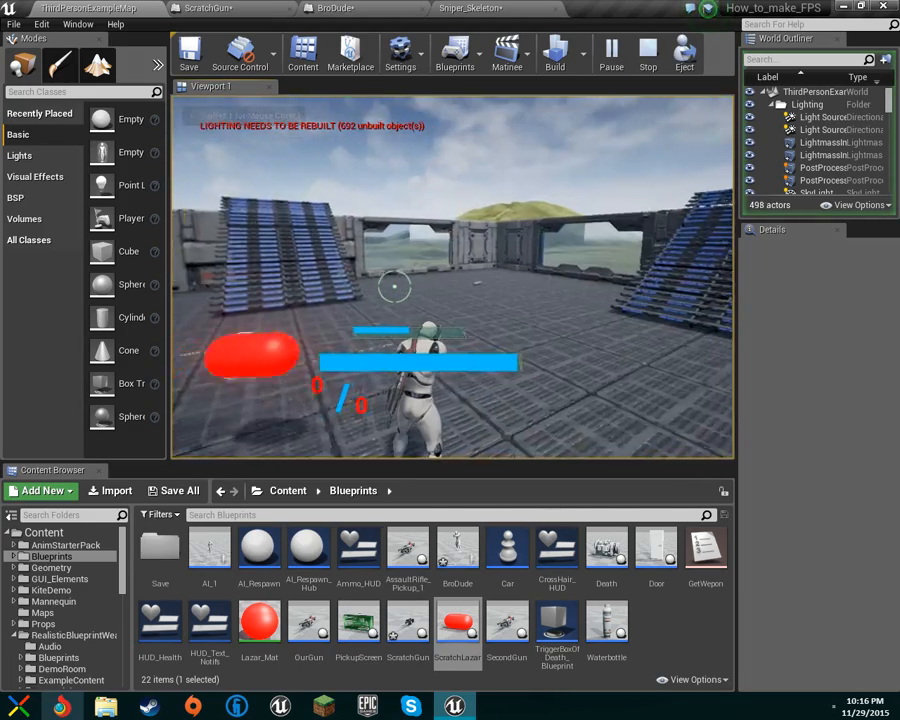
- Move the character around the ramps while firing to check the laser's direction, and end the play session
{"action": "key", "text": "w"}
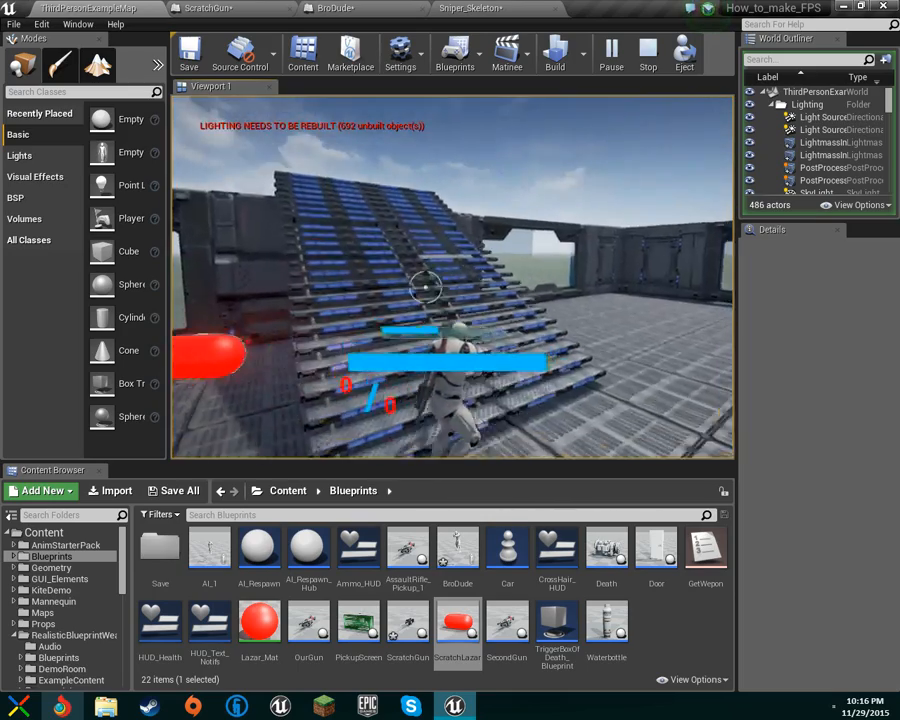
{"action": "key", "text": "s"}
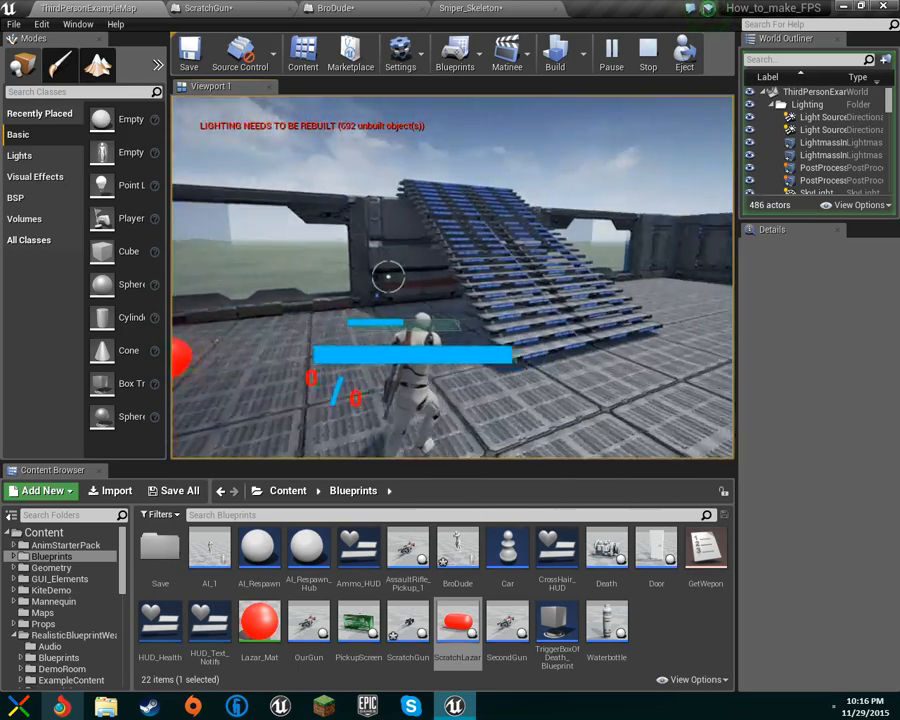
{"action": "key", "text": "w"}
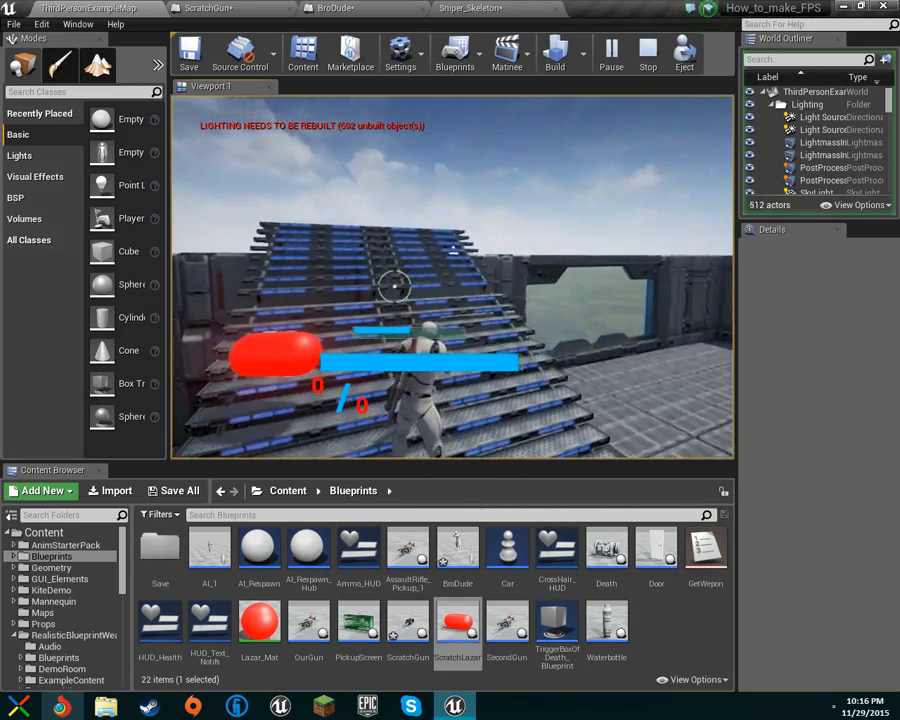
{"action": "key", "text": "Escape"}
- Rotate the Sniper skeleton's Muzzle socket to about roll -90, pitch 0 and yaw 90
{"action": "left_click", "coordinate": [472, 9]}
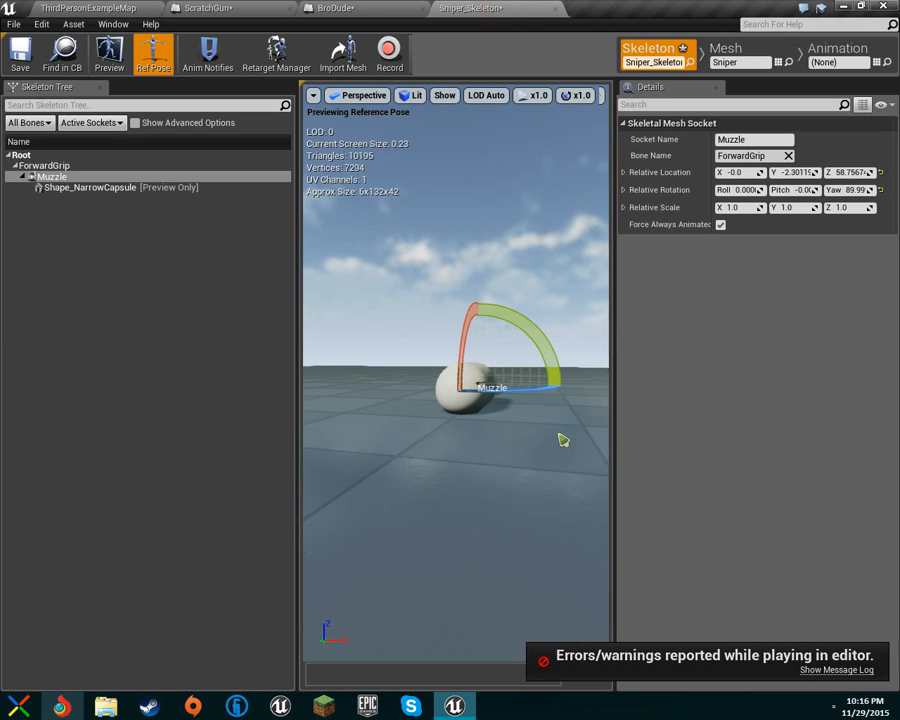
{"action": "left_click_drag", "start_coordinate": [543, 419], "coordinate": [432, 418]}
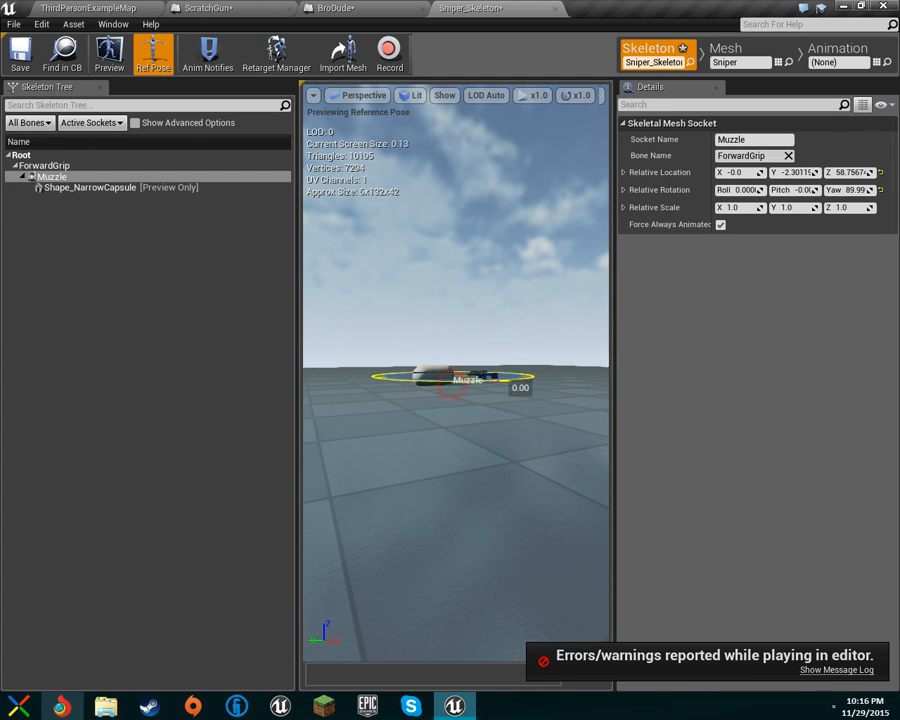
- Play ThirdPersonExampleMap briefly to test the laser's direction with the Muzzle socket's roll at about -90
{"action": "left_click", "coordinate": [120, 7]}
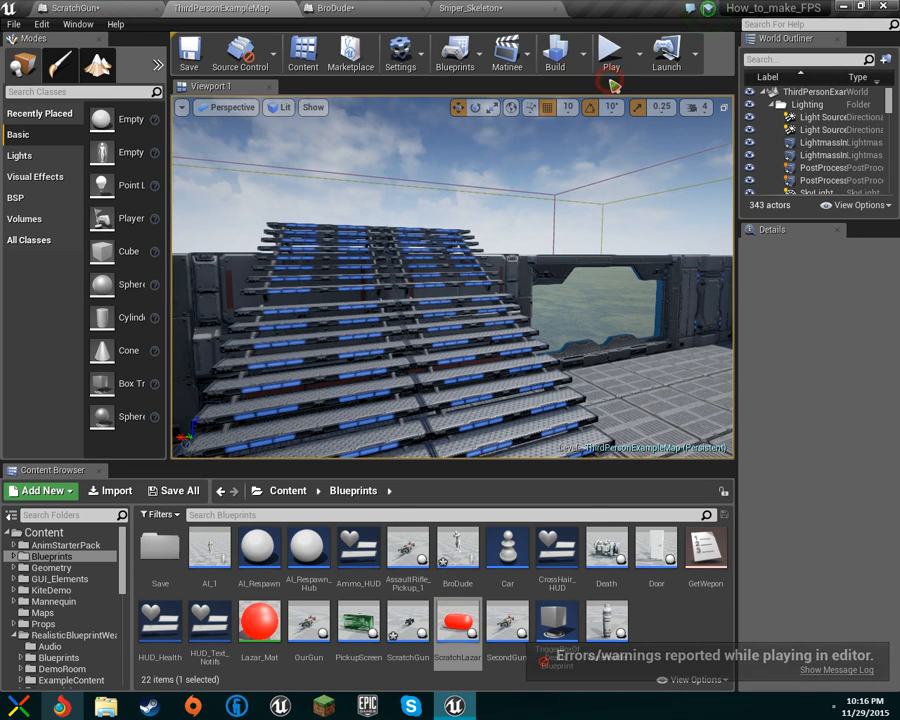
{"action": "left_click", "coordinate": [606, 68]}
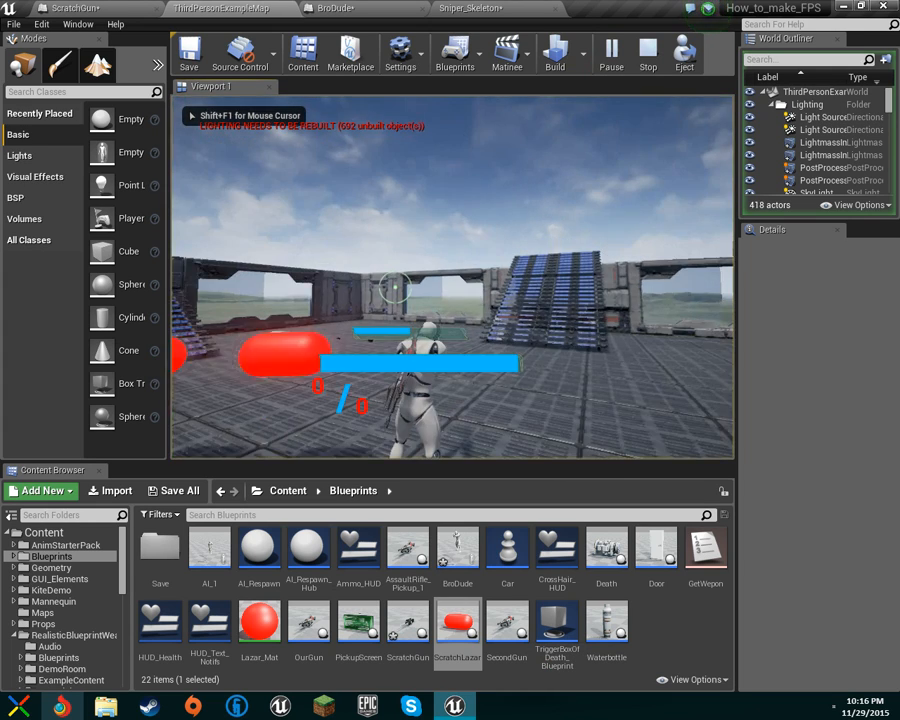
{"action": "key", "text": "Escape"}
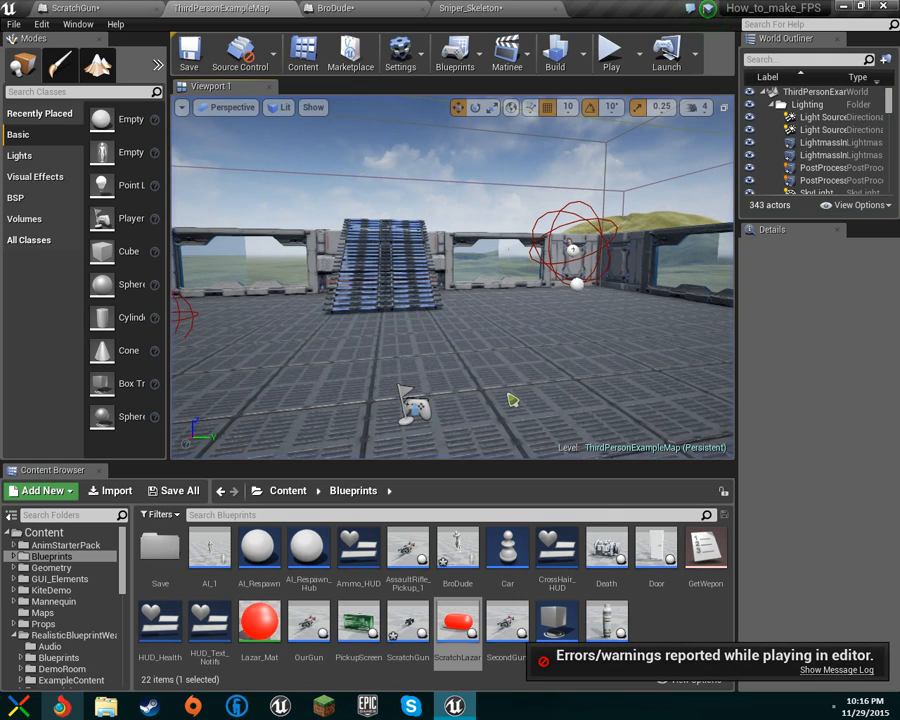
- Save all modified assets and replay the level to recheck the laser's direction
{"action": "key", "text": "ctrl+shift+s"}
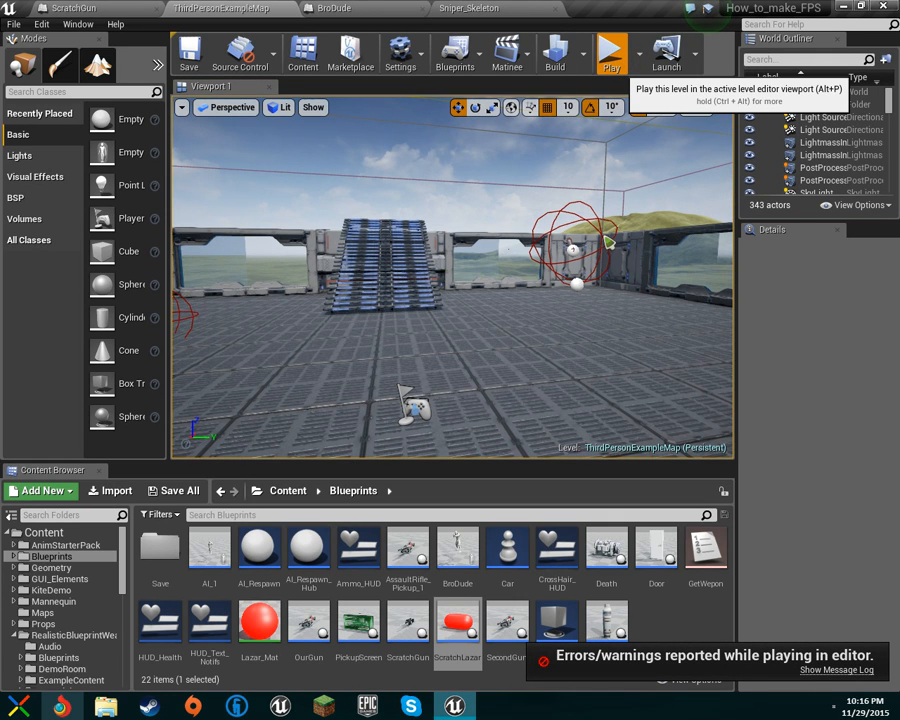
{"action": "left_click", "coordinate": [611, 57]}
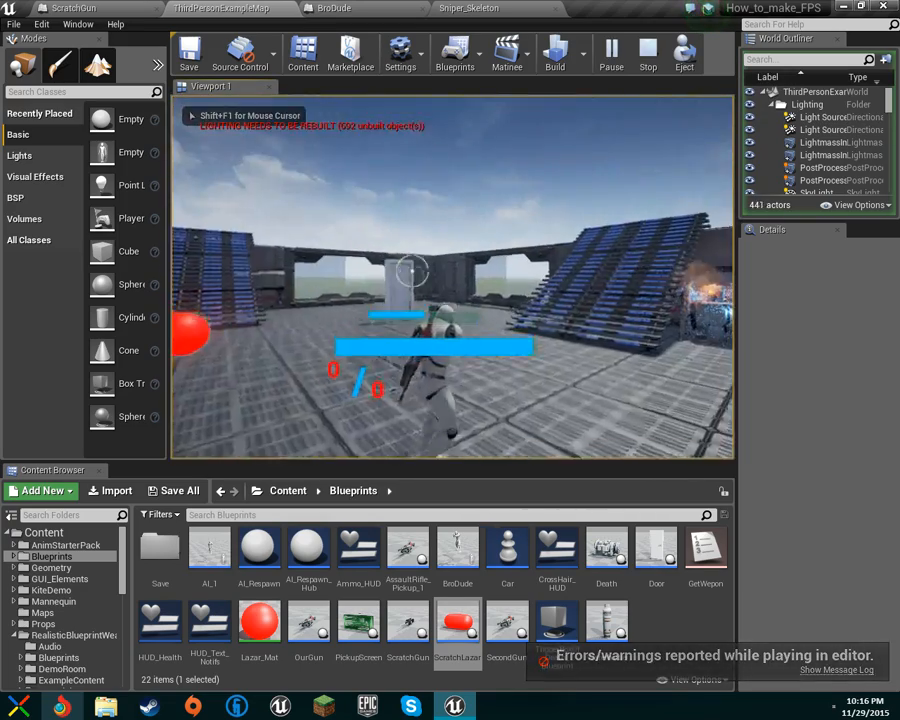
{"action": "key", "text": "Escape"}
- Rotate the Sniper skeleton's Muzzle socket to about roll -180, pitch 90 and yaw 0
{"action": "left_click", "coordinate": [469, 8]}
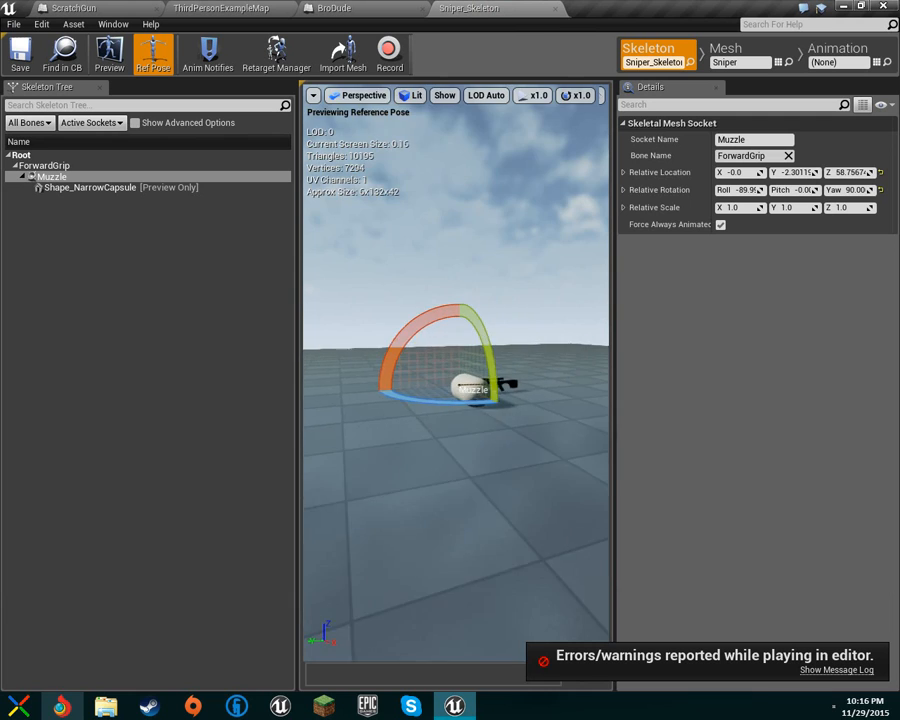
{"action": "right_click_drag", "start_coordinate": [455, 400], "coordinate": [480, 375]}
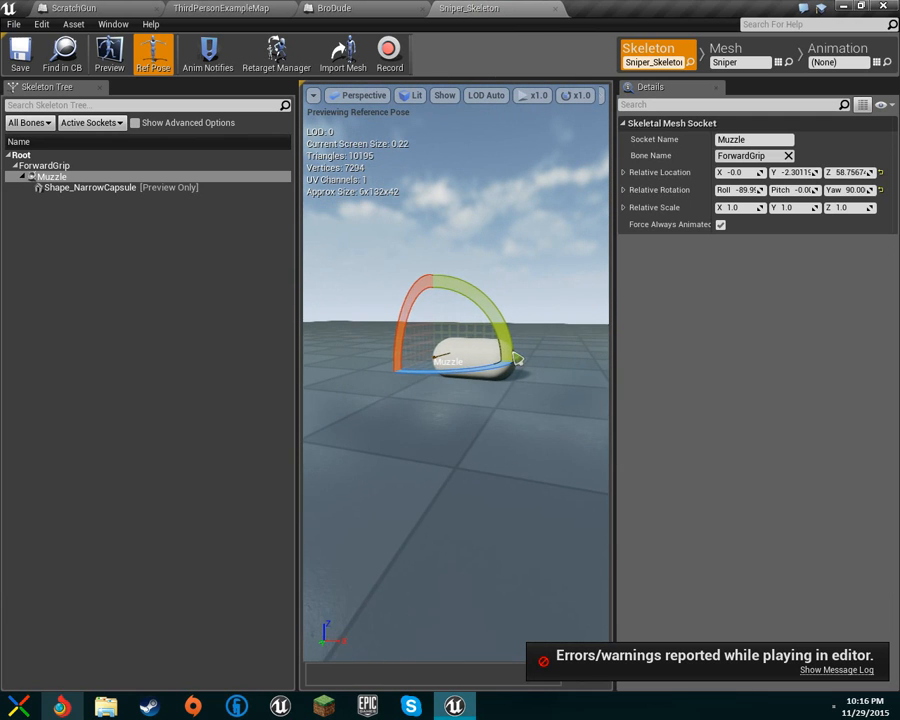
{"action": "left_click_drag", "start_coordinate": [408, 326], "coordinate": [399, 322]}
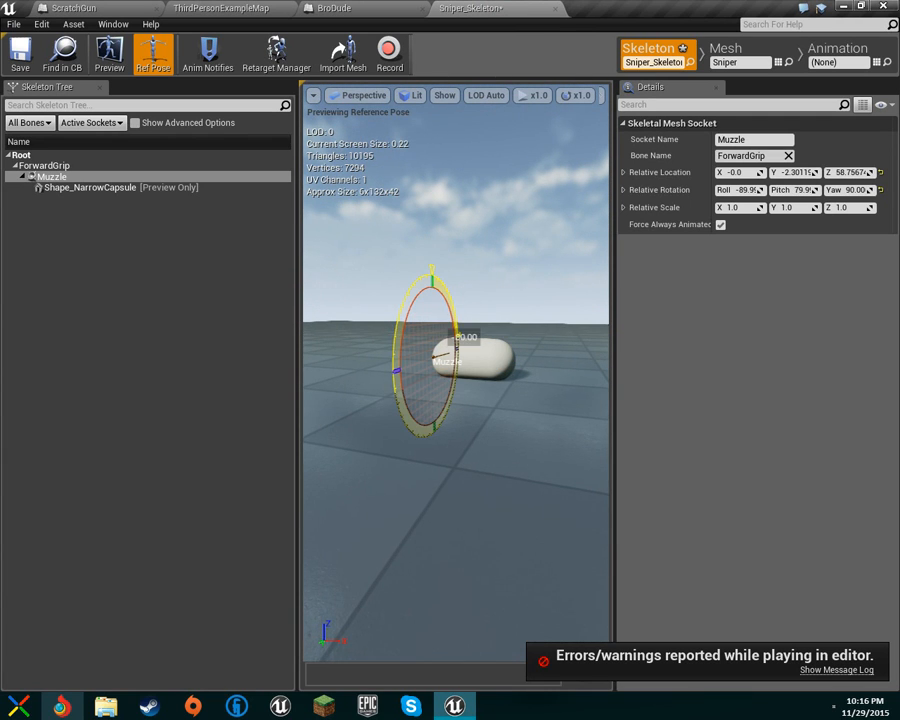
- Return to ThirdPersonExampleMap and play it to test the laser's direction with the Muzzle socket pitched 90 degrees
{"action": "left_click", "coordinate": [74, 7]}
{"action": "left_click", "coordinate": [360, 8]}
{"action": "left_click", "coordinate": [222, 8]}
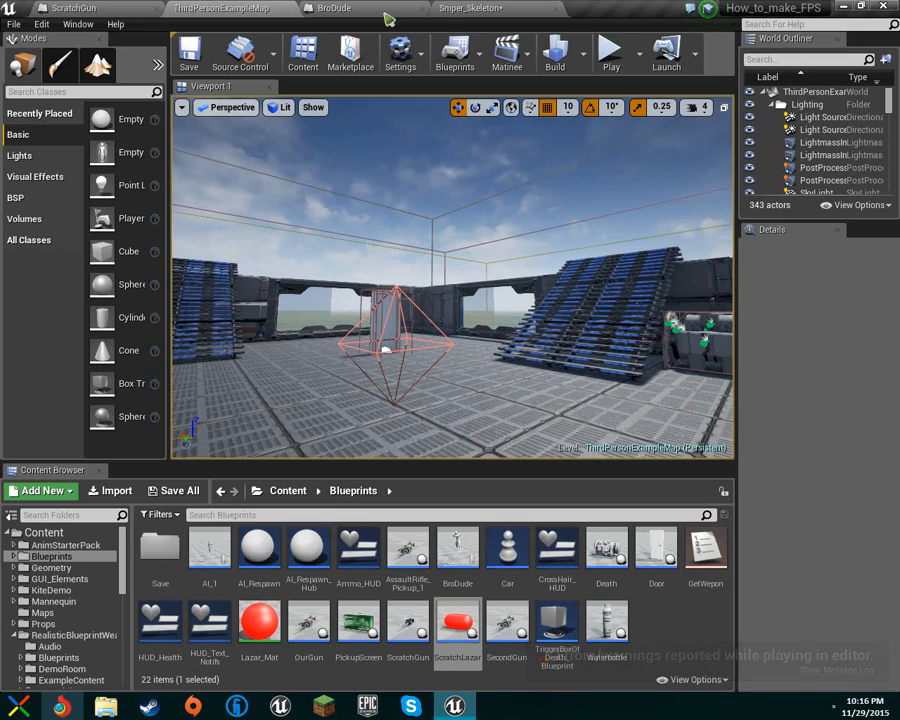
{"action": "left_click", "coordinate": [370, 8]}
{"action": "left_click", "coordinate": [130, 7]}
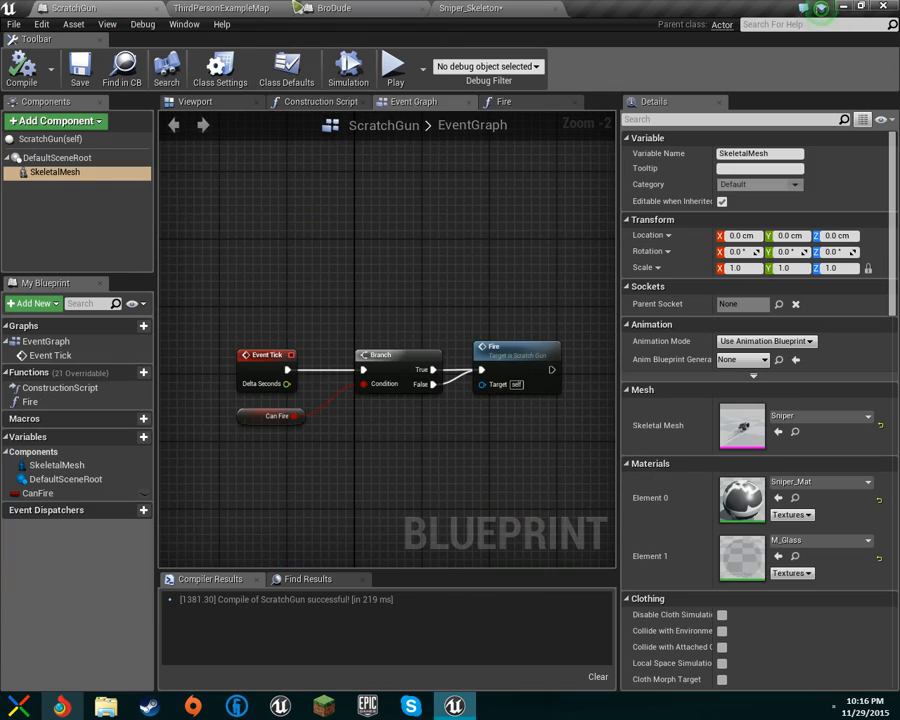
{"action": "left_click", "coordinate": [332, 8]}
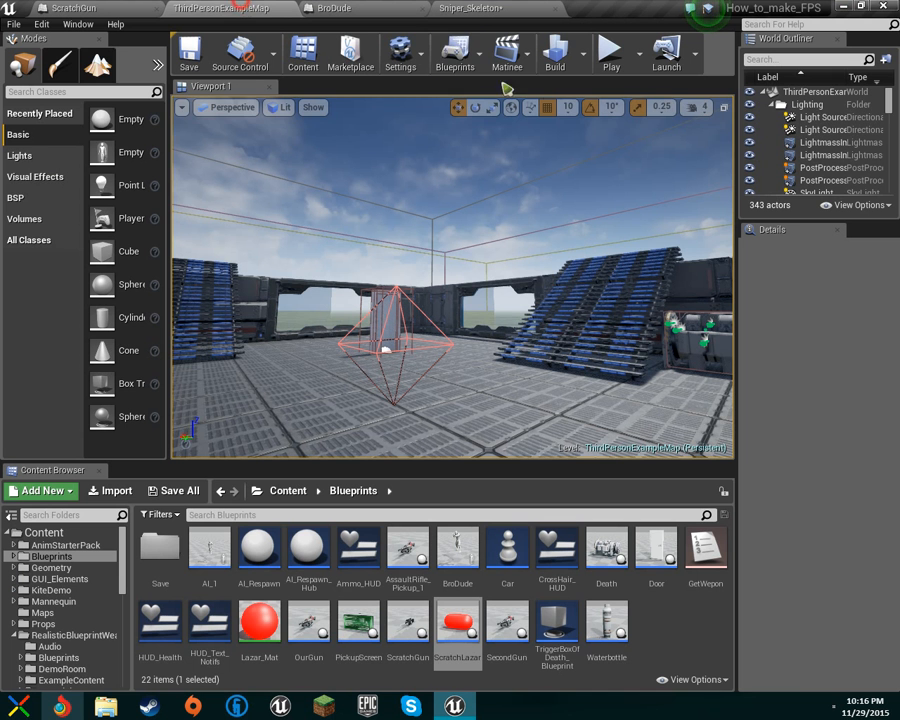
{"action": "left_click", "coordinate": [241, 8]}
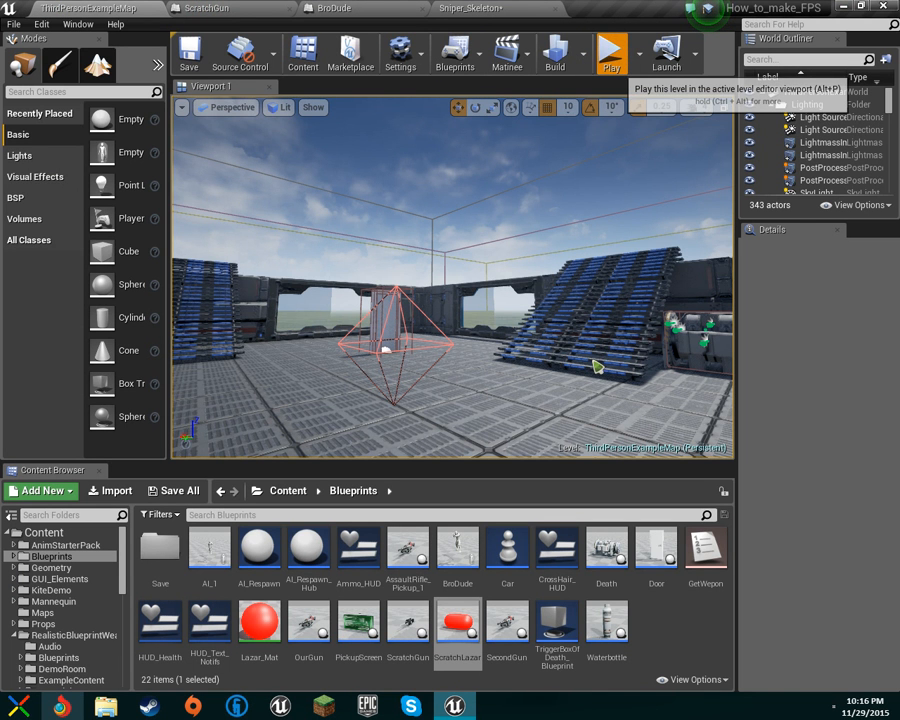
{"action": "left_click", "coordinate": [612, 55]}
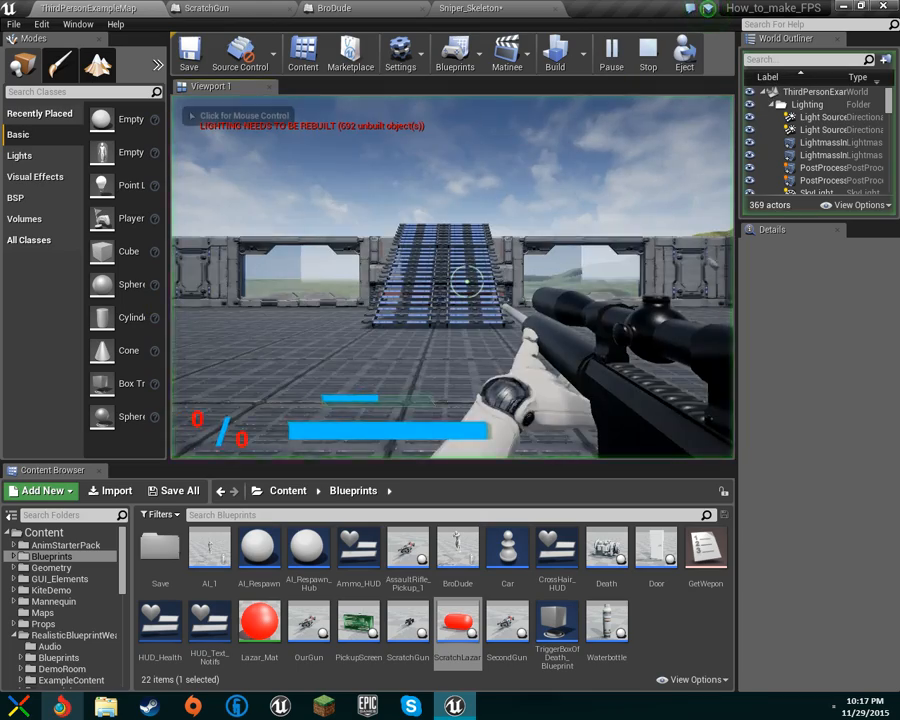
{"action": "left_click", "coordinate": [395, 287]}
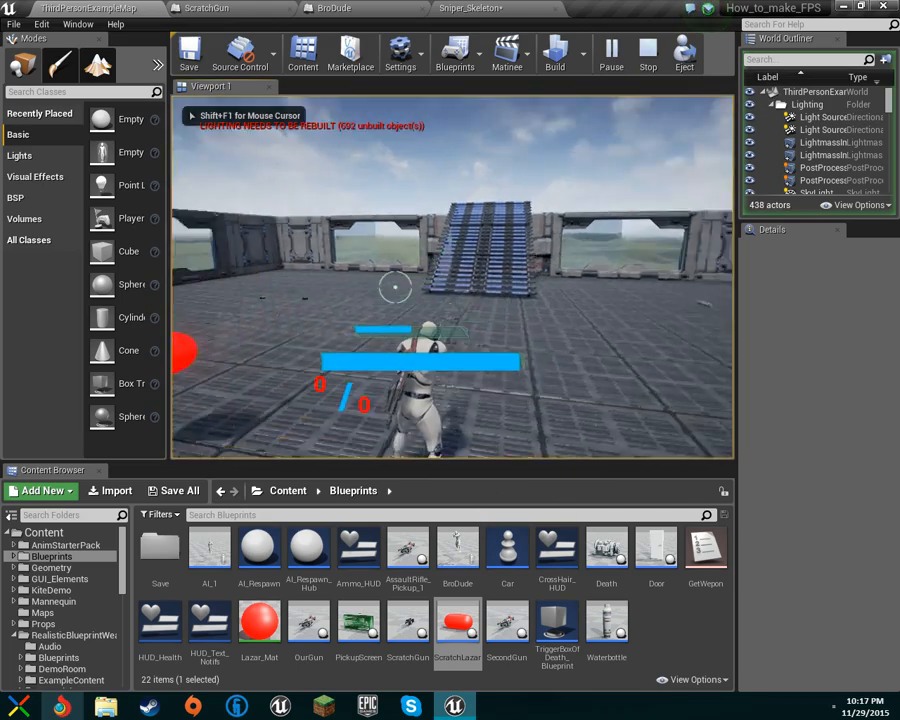
{"action": "key", "text": "w"}
{"action": "key", "text": "Escape"}
- Rotate the Muzzle socket to about roll 99.46, pitch 90 and yaw 9.46, and save the Sniper skeleton
{"action": "left_click", "coordinate": [472, 8]}
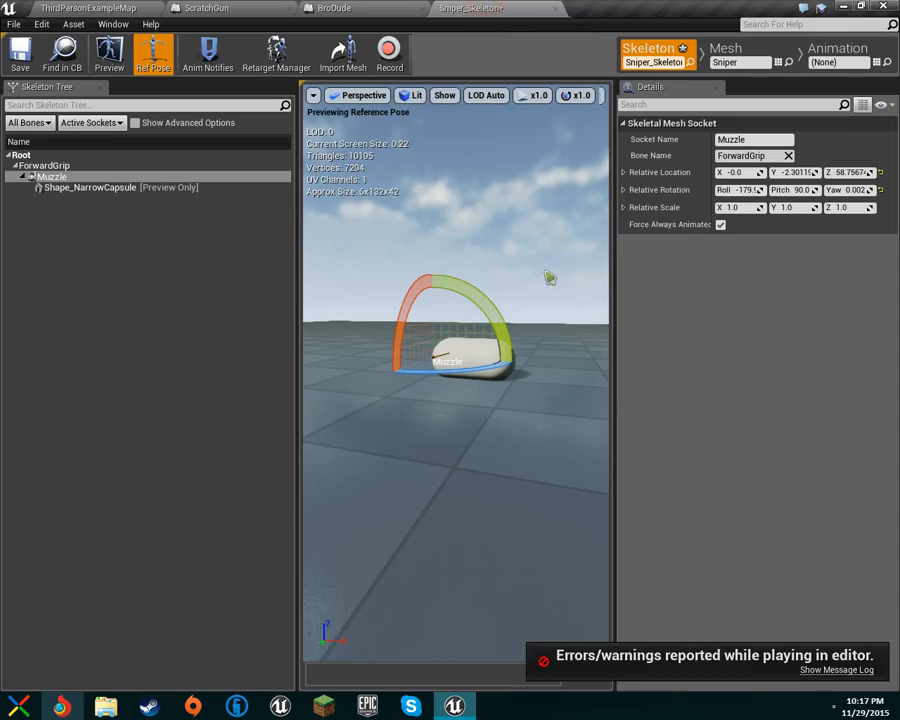
{"action": "left_click_drag", "start_coordinate": [498, 344], "coordinate": [493, 337]}
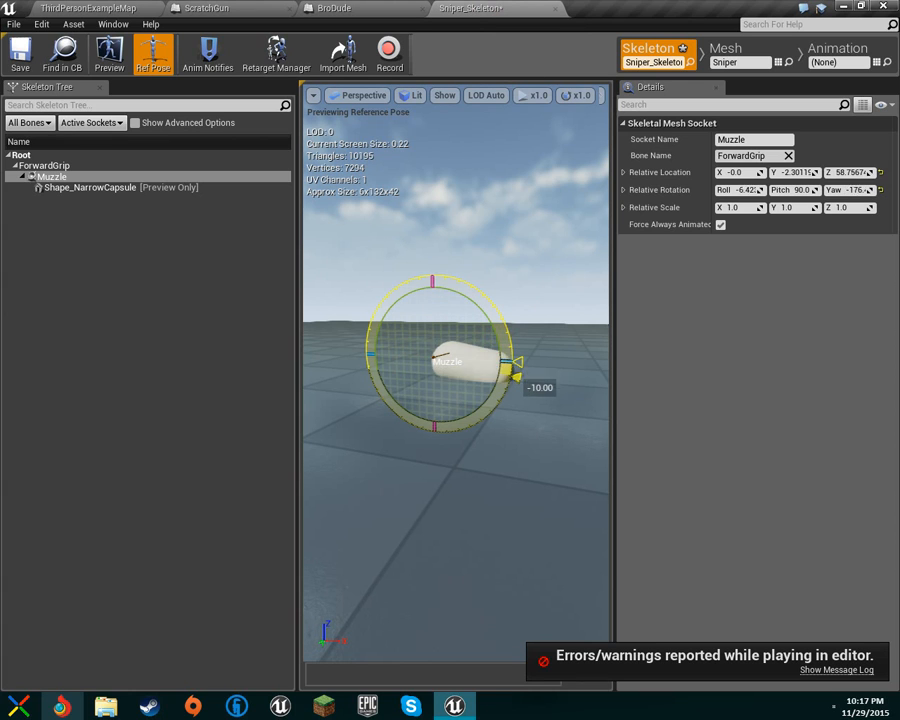
{"action": "left_click_drag", "start_coordinate": [473, 430], "coordinate": [434, 436]}
{"action": "key", "text": "ctrl+s"}
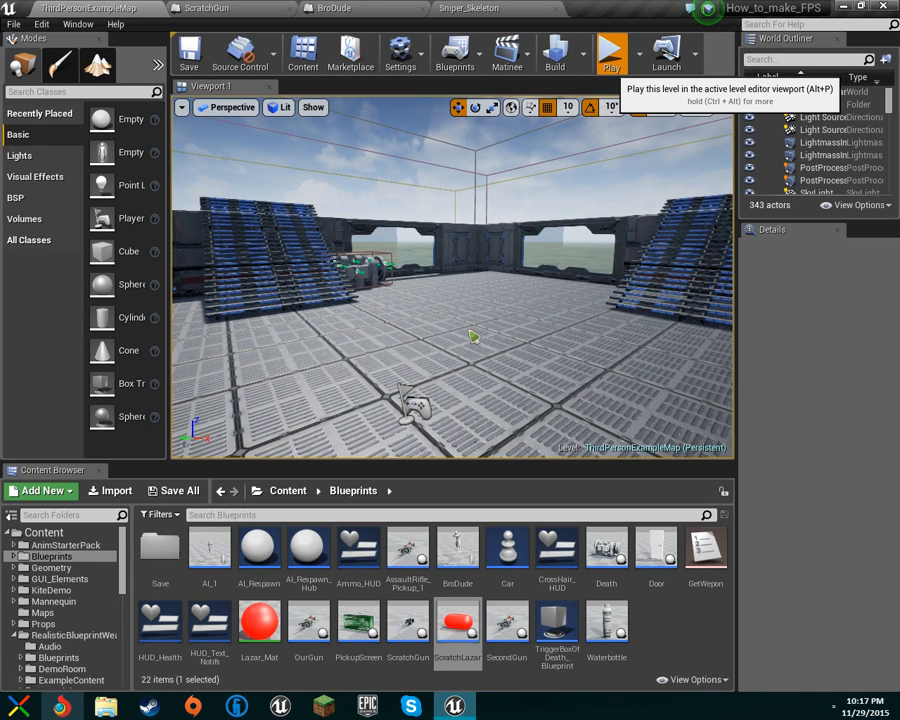
- Play the level again, moving around and switching the camera view to inspect where the sniper's laser fires
{"action": "left_click", "coordinate": [611, 52]}
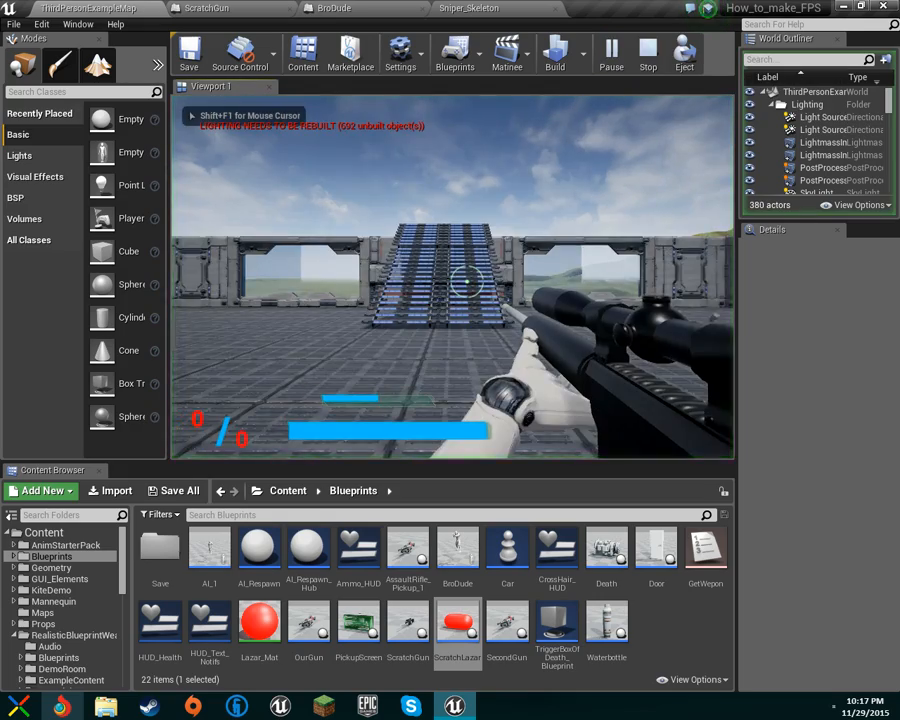
{"action": "key", "text": "w"}
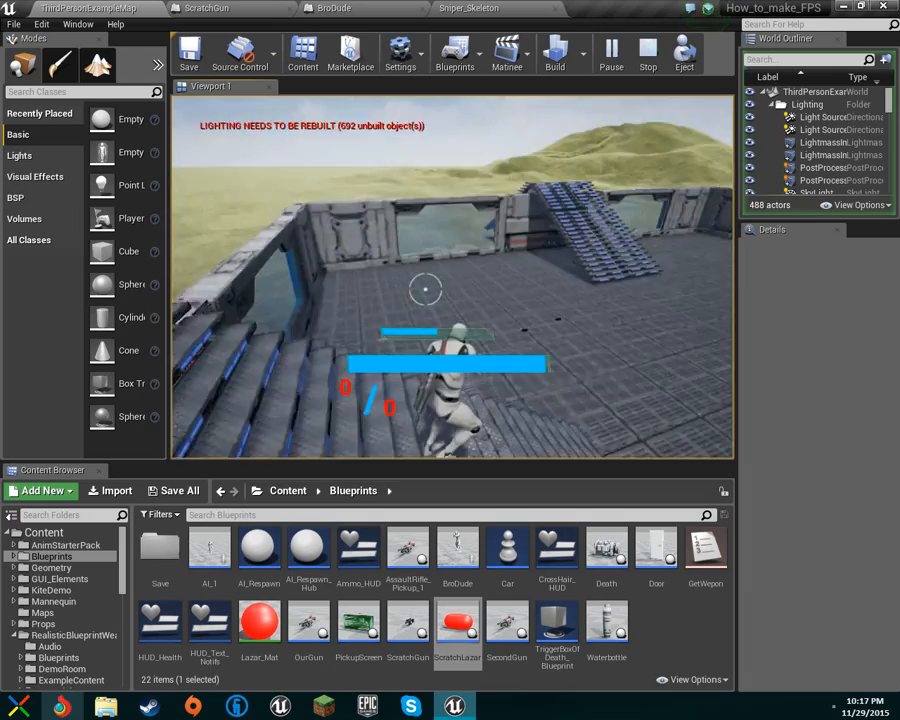
{"action": "right_click", "coordinate": [429, 287]}
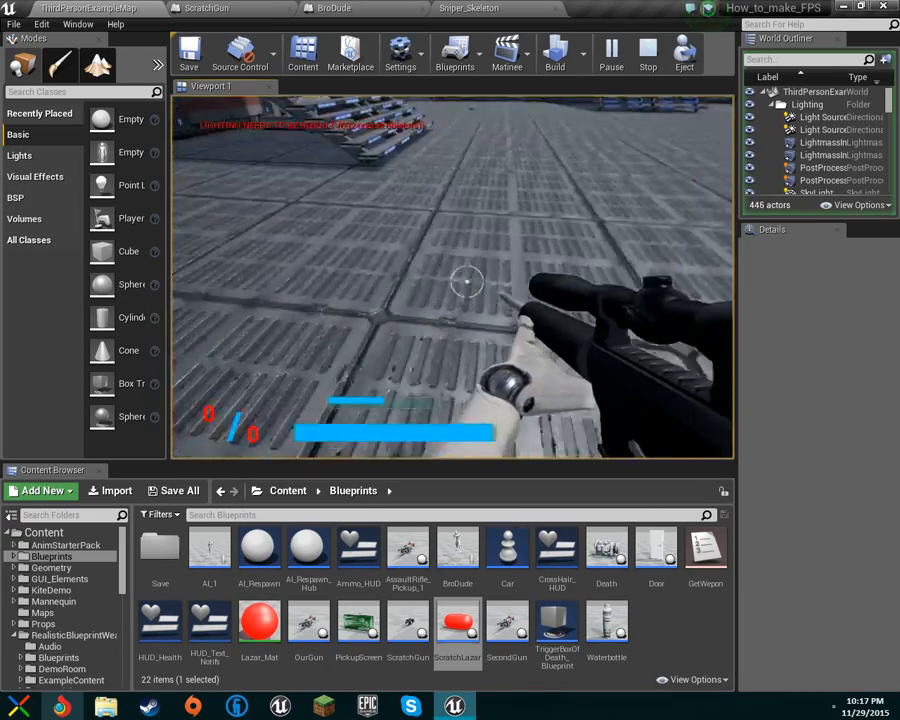
{"action": "right_click", "coordinate": [437, 291]}
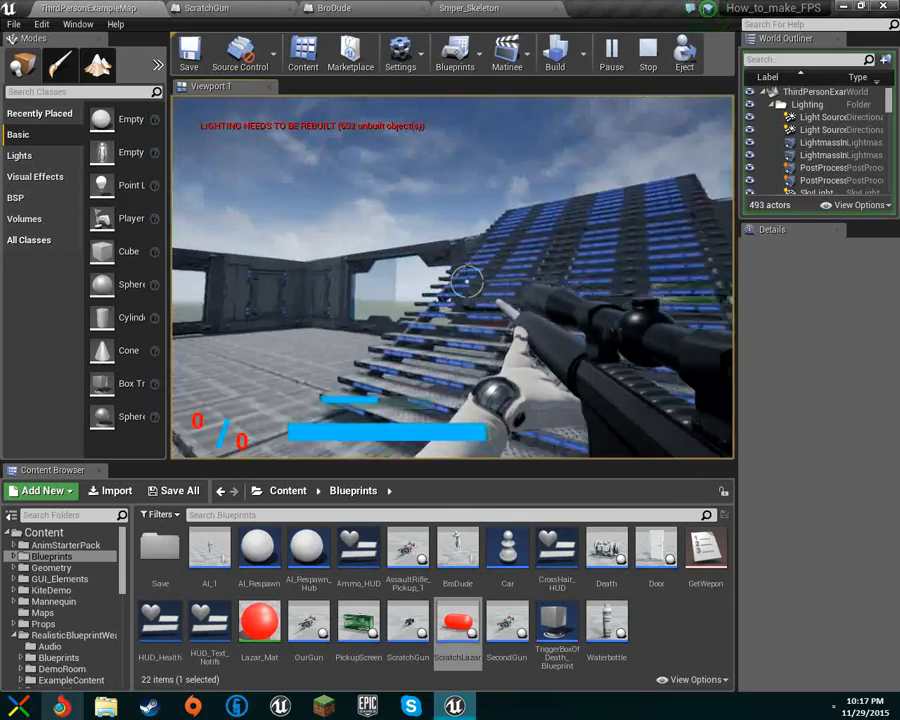
{"action": "key", "text": "Escape"}
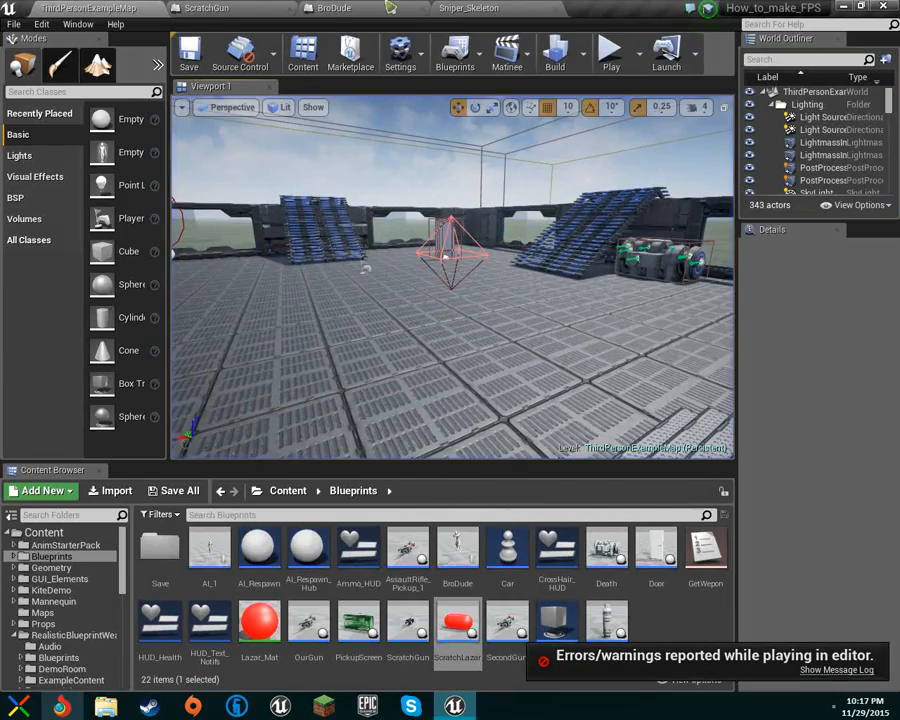
- Reset the Muzzle socket's relative rotation in the Sniper skeleton to roll 0, pitch 0 and yaw 0
{"action": "left_click", "coordinate": [334, 8]}
{"action": "left_click", "coordinate": [468, 8]}
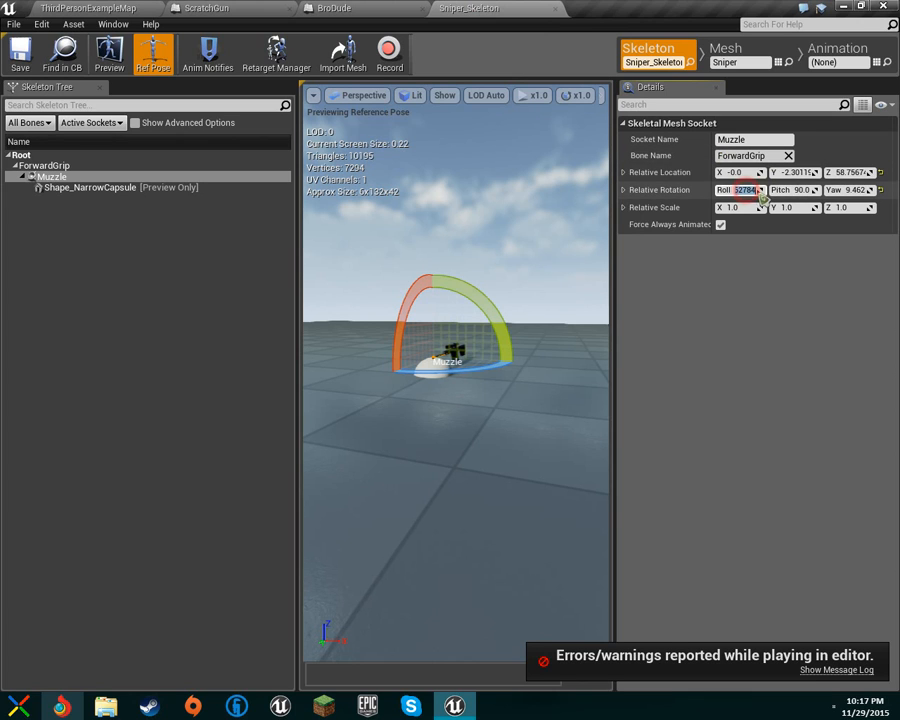
{"action": "left_click", "coordinate": [800, 176]}
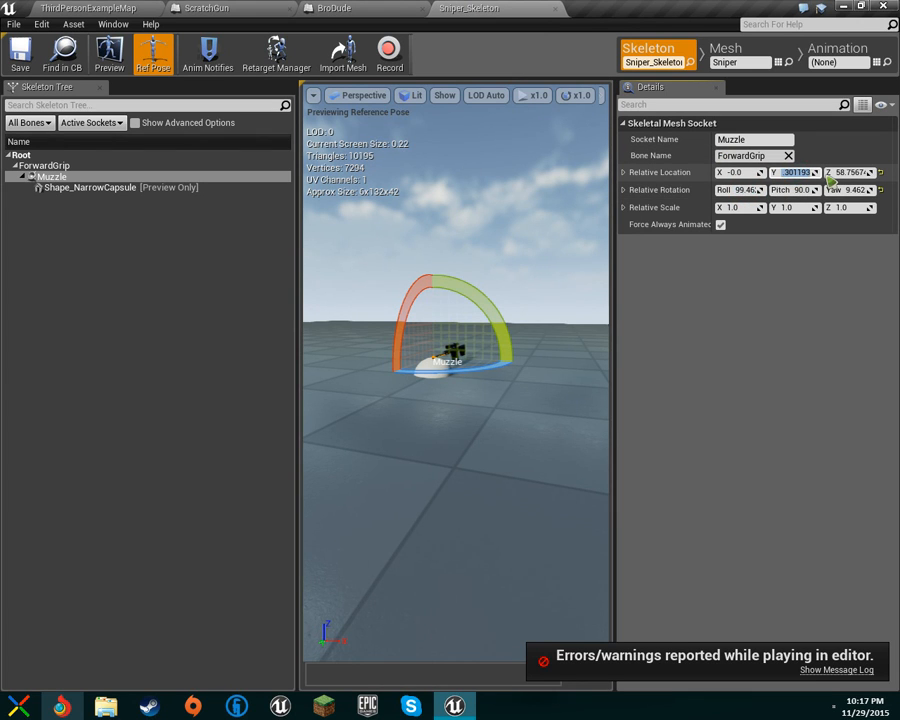
{"action": "key", "text": "ctrl+z"}
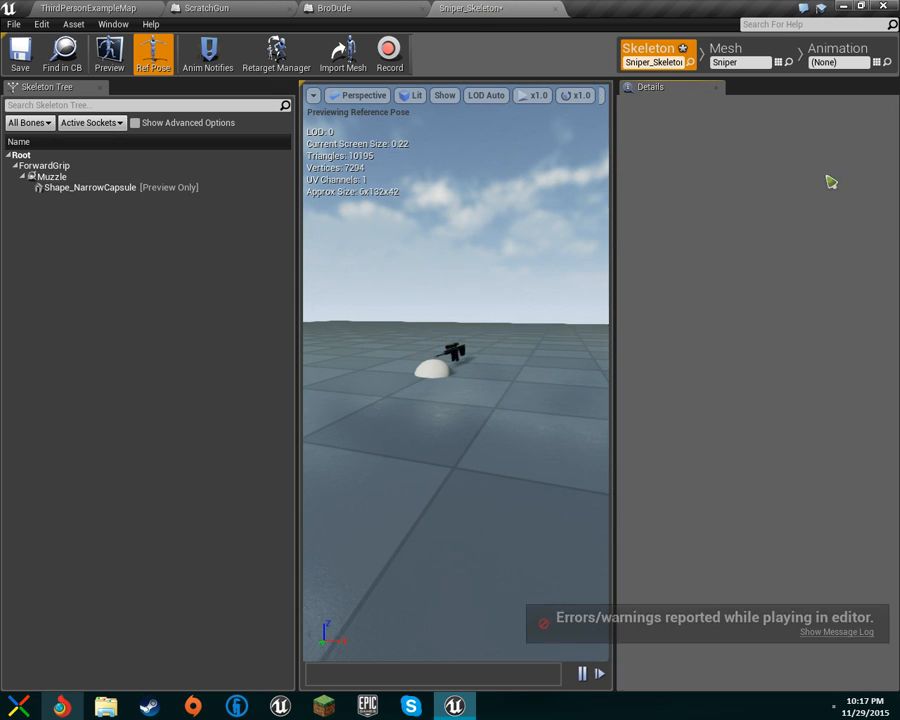
{"action": "left_click", "coordinate": [115, 176]}
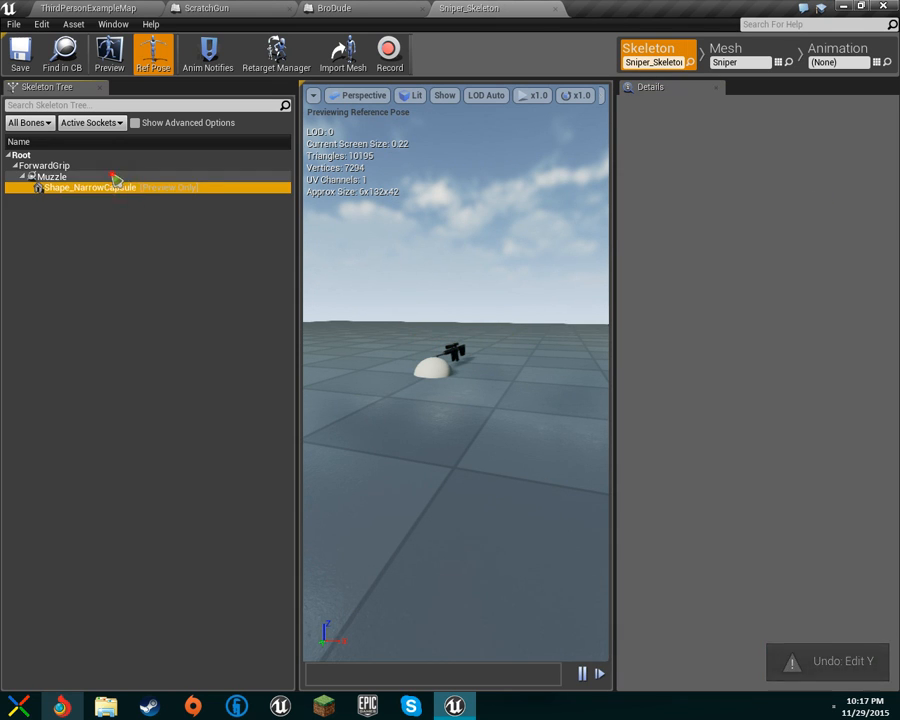
{"action": "left_click", "coordinate": [760, 190]}
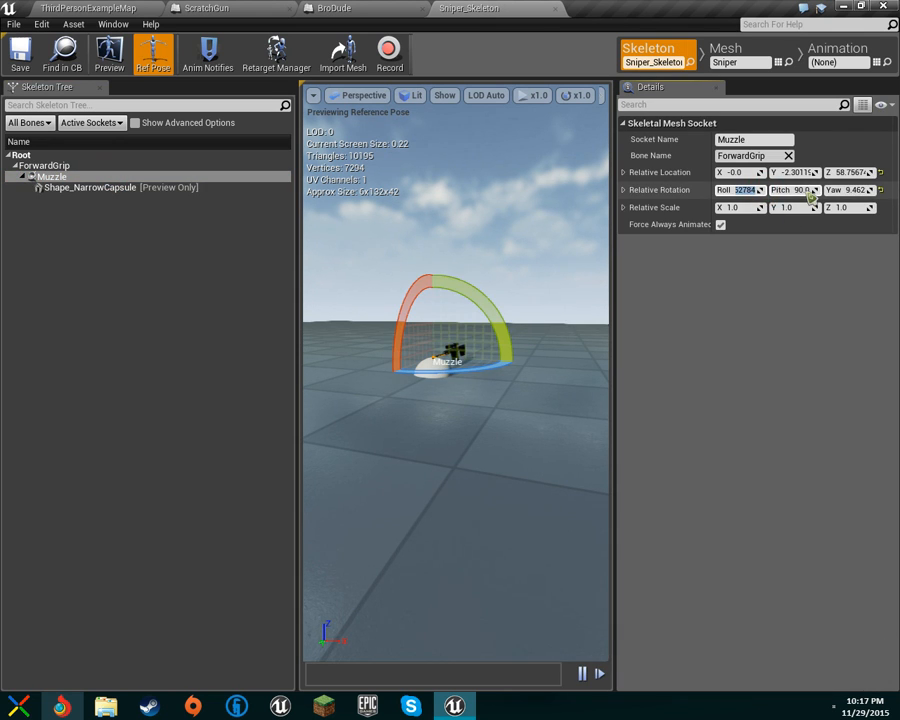
{"action": "type", "text": "0"}
{"action": "key", "text": "Tab"}
{"action": "type", "text": "0"}
{"action": "key", "text": "Tab"}
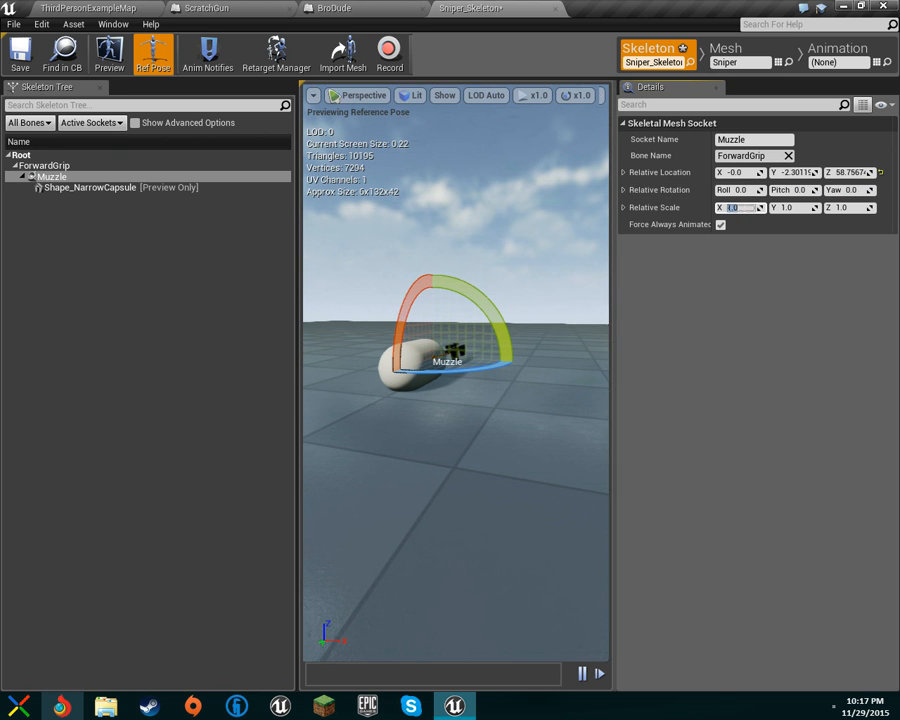
- Play-test the laser's direction in the level with the unrotated Muzzle socket, and return to the ScratchGun blueprint
{"action": "right_click_drag", "start_coordinate": [442, 172], "coordinate": [325, 178]}
{"action": "left_click", "coordinate": [100, 7]}
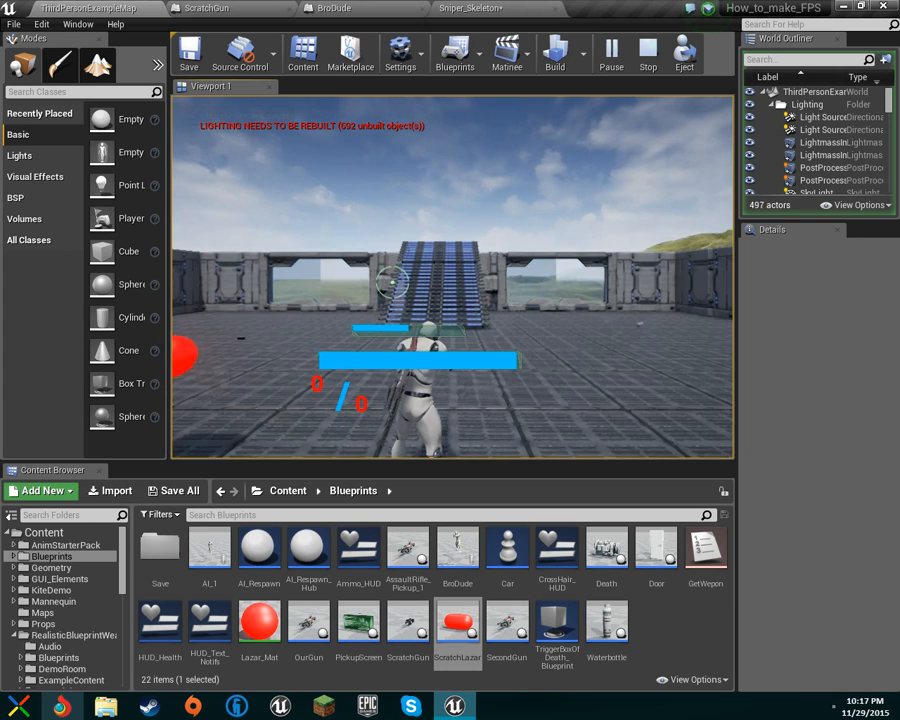
{"action": "key", "text": "Escape"}
{"action": "left_click", "coordinate": [222, 8]}
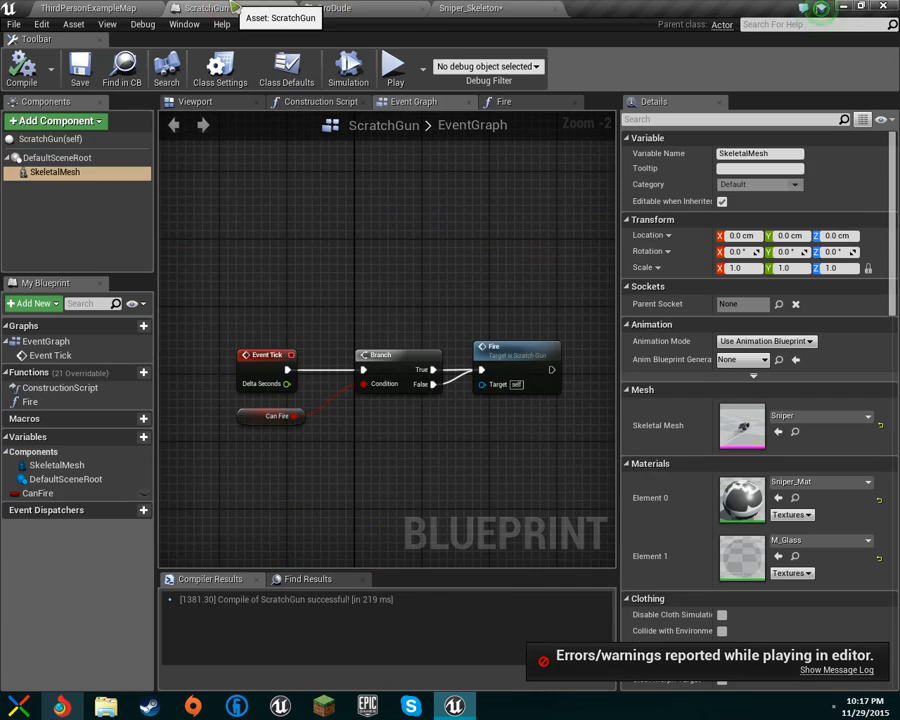
- Open the ScratchGun's Fire function and move the GetActorRotation node farther from Make Transform to free space between them
{"action": "left_click", "coordinate": [530, 101]}
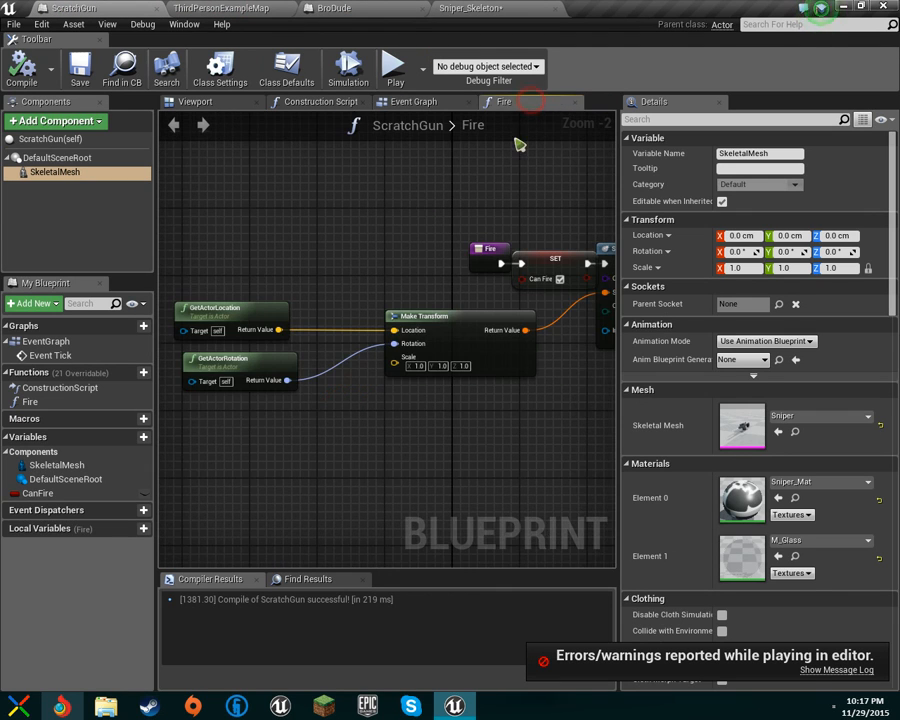
{"action": "right_click_drag", "start_coordinate": [373, 222], "coordinate": [436, 219]}
{"action": "left_click_drag", "start_coordinate": [333, 367], "coordinate": [323, 358]}
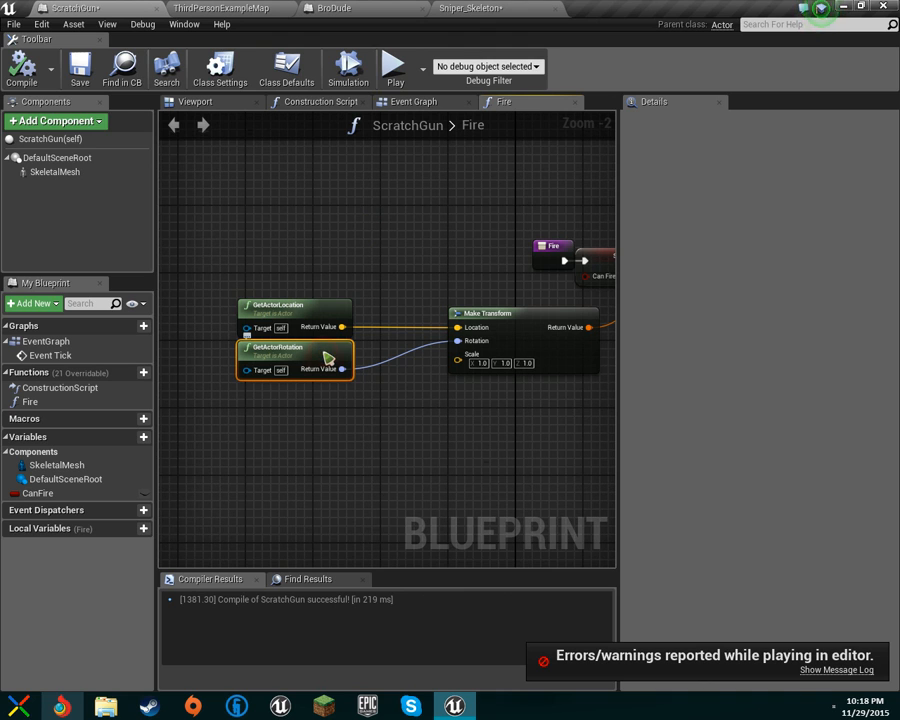
{"action": "left_click_drag", "start_coordinate": [297, 357], "coordinate": [221, 357]}
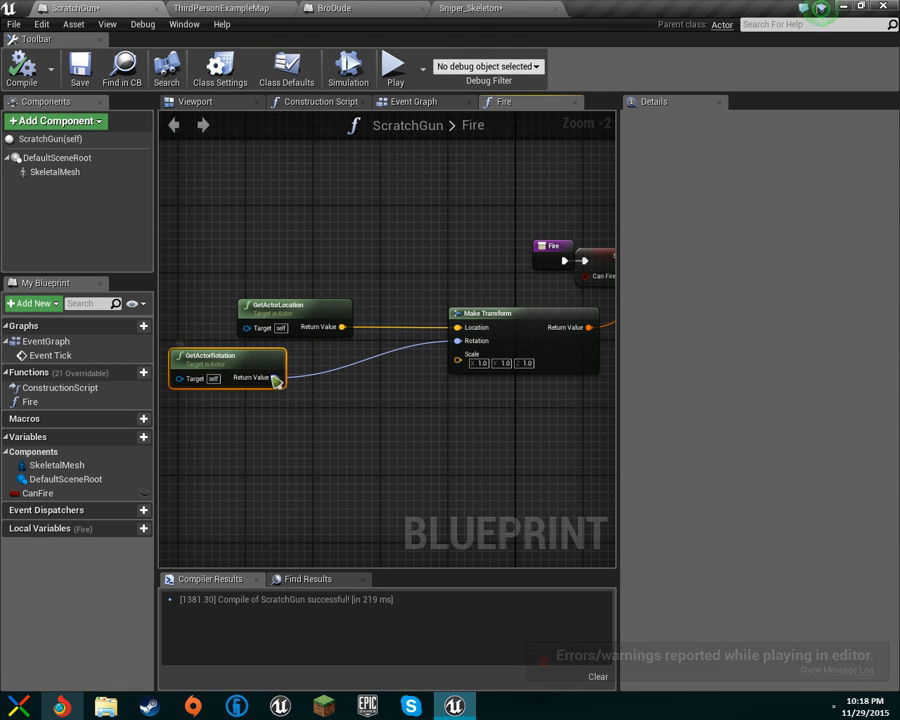
- Add a vector / vector node from GetActorRotation's return value and connect its result to Make Transform's Rotation input
{"action": "left_click_drag", "start_coordinate": [266, 369], "coordinate": [316, 372]}
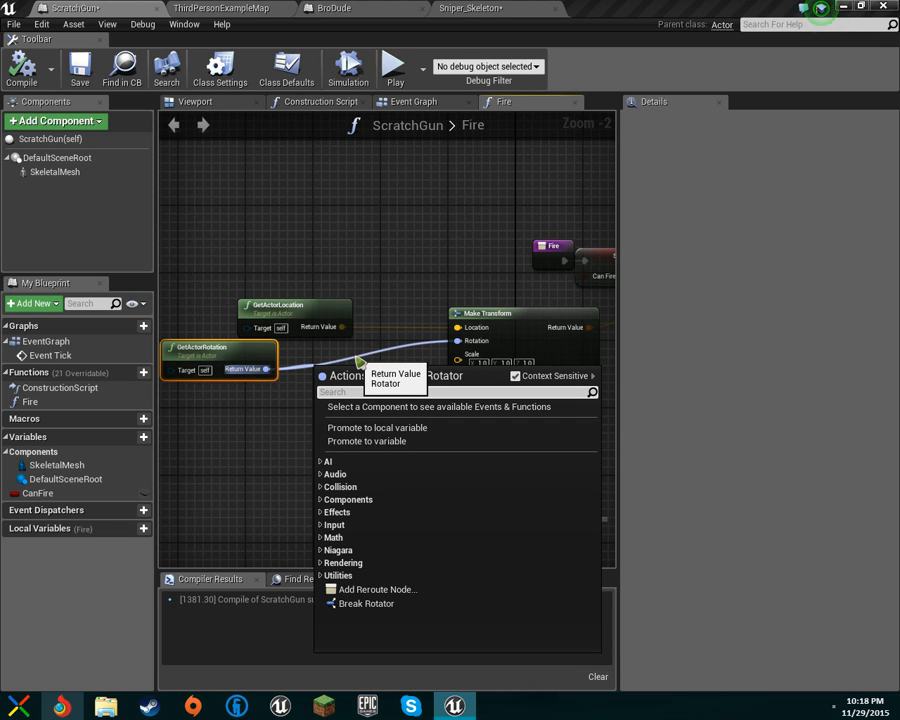
{"action": "type", "text": "/"}
{"action": "key", "text": "BackSpace"}
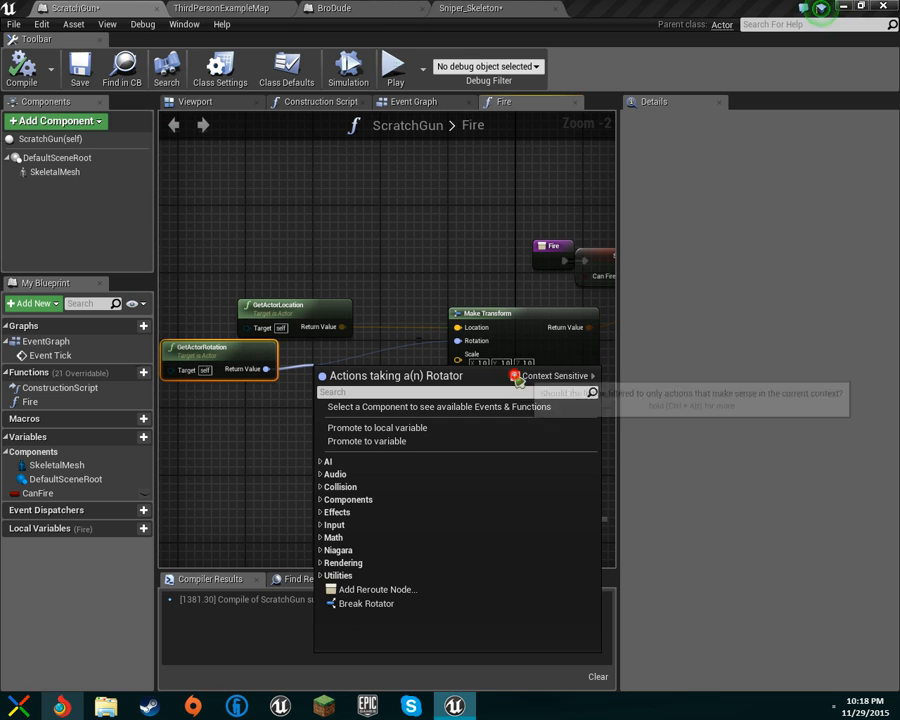
{"action": "left_click", "coordinate": [516, 377]}
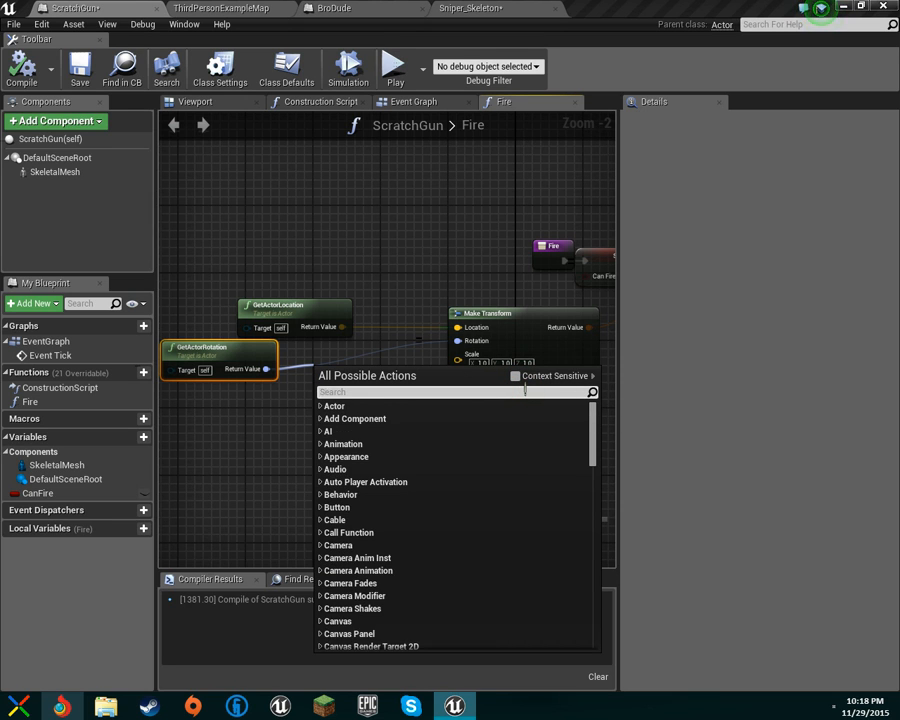
{"action": "type", "text": "/"}
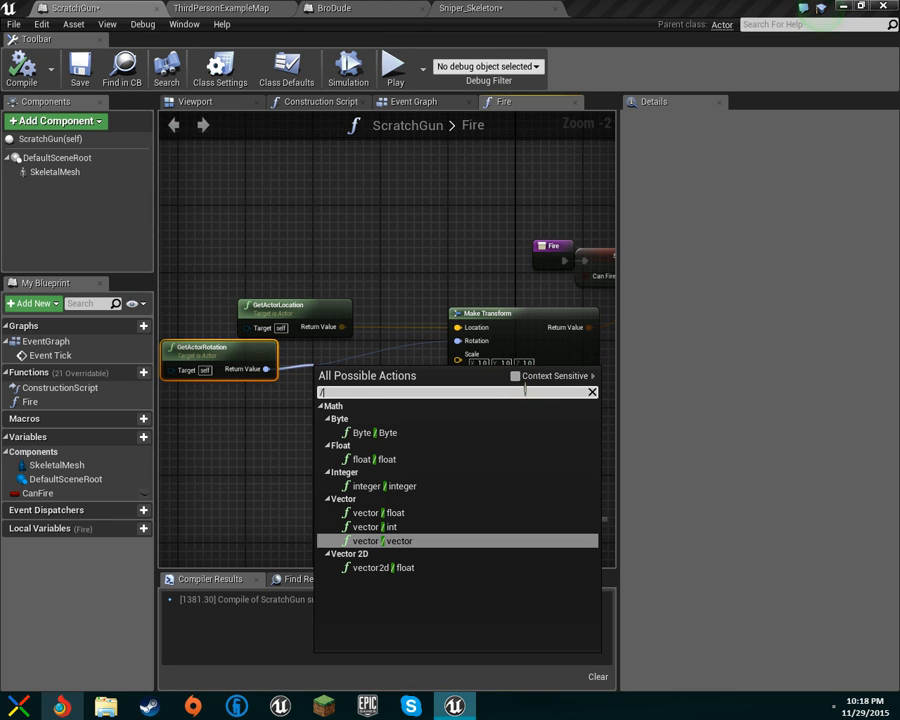
{"action": "left_click", "coordinate": [420, 541]}
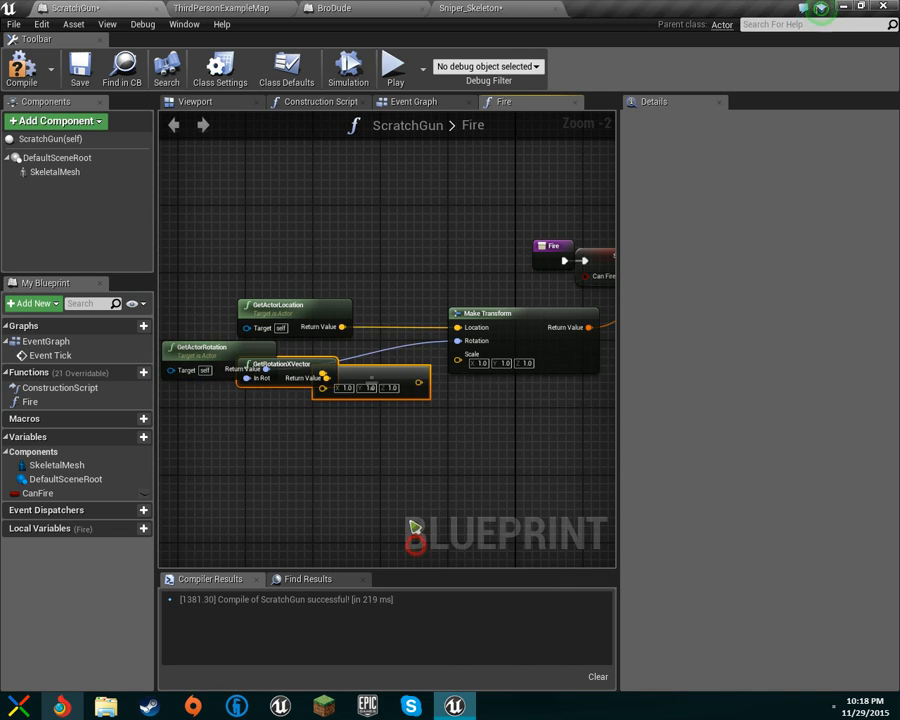
{"action": "left_click_drag", "start_coordinate": [388, 377], "coordinate": [460, 341]}
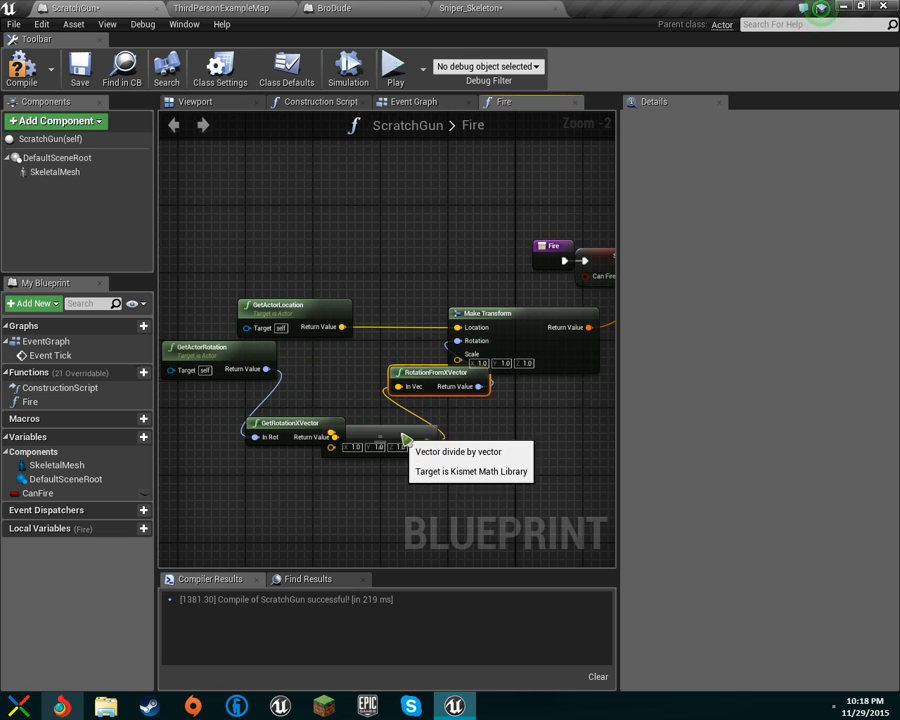
{"action": "left_click_drag", "start_coordinate": [405, 445], "coordinate": [430, 454]}
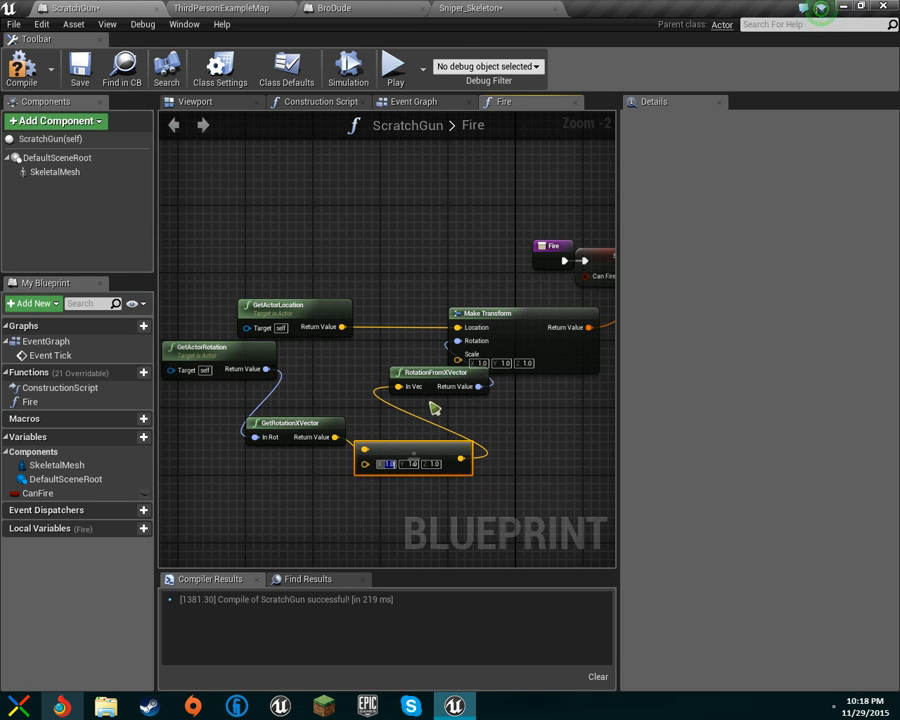
- Examine the gun mesh's orientation in the ScratchGun viewport and look over the level and the BroDude blueprint
{"action": "left_click", "coordinate": [255, 7]}
{"action": "left_click", "coordinate": [117, 7]}
{"action": "left_click", "coordinate": [231, 103]}
{"action": "left_click", "coordinate": [450, 450]}
{"action": "right_click_drag", "start_coordinate": [450, 450], "coordinate": [497, 498]}
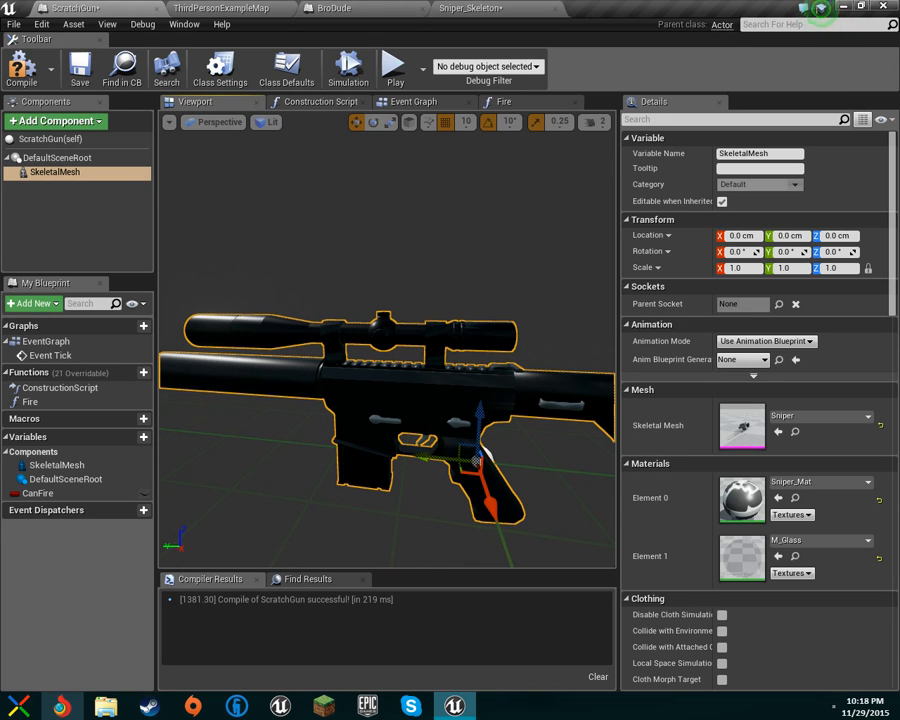
{"action": "right_click_drag", "start_coordinate": [450, 450], "coordinate": [400, 445]}
{"action": "left_click", "coordinate": [188, 8]}
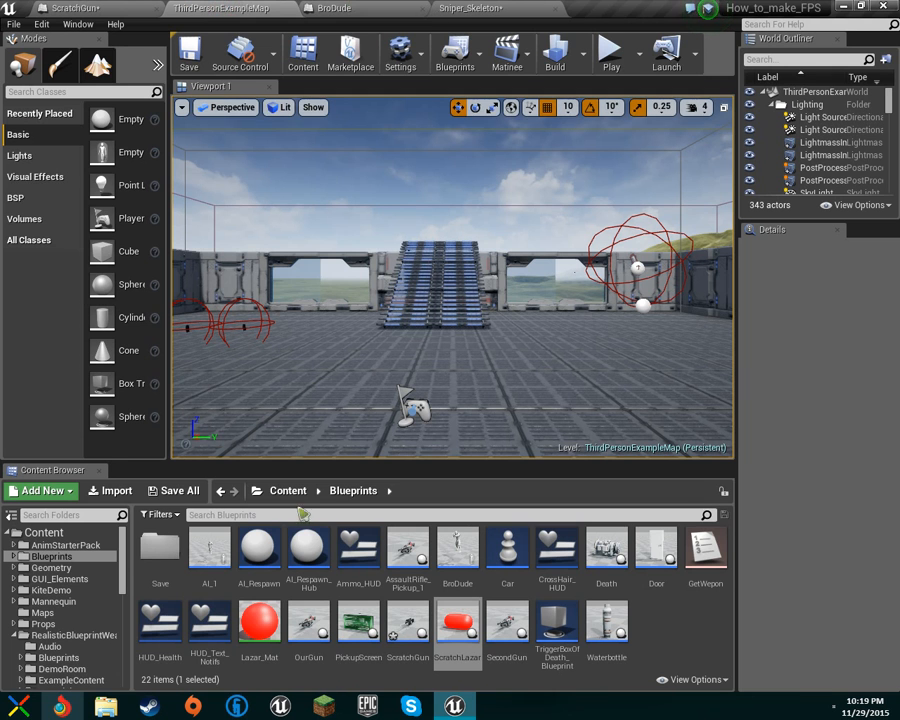
{"action": "left_click", "coordinate": [356, 8]}
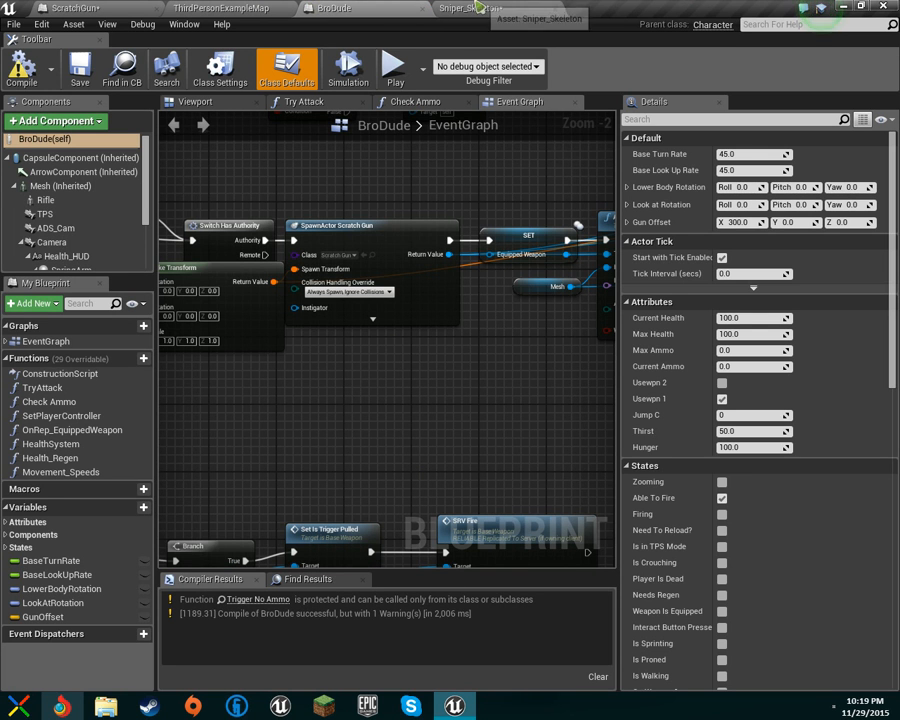
{"action": "left_click", "coordinate": [75, 8]}
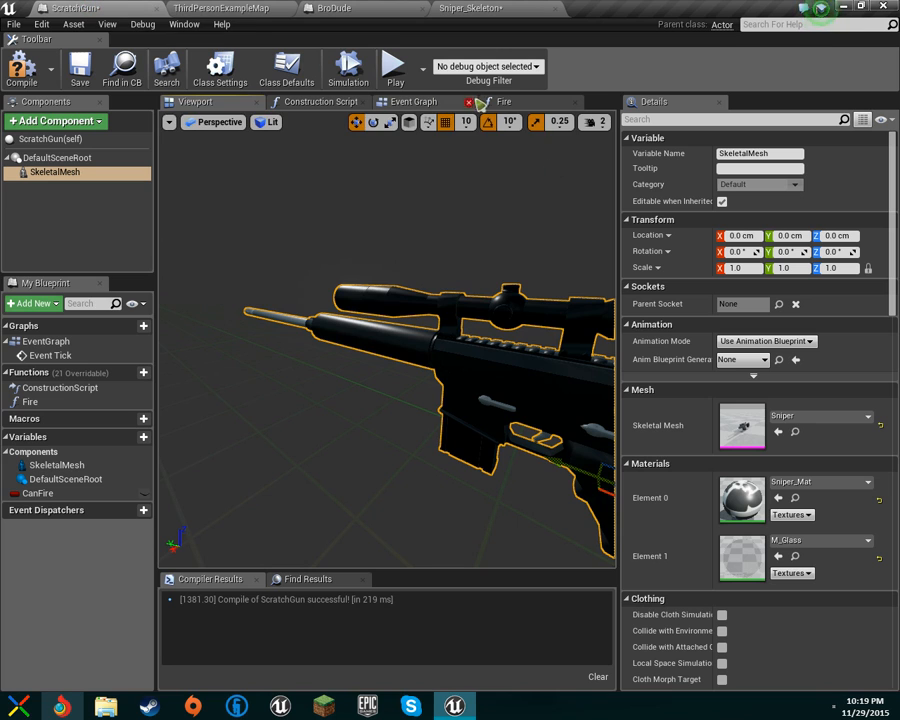
- Set the division node's divisor in the Fire function to X 1, Y 1 and Z 2, and compile ScratchGun
{"action": "left_click", "coordinate": [497, 102]}
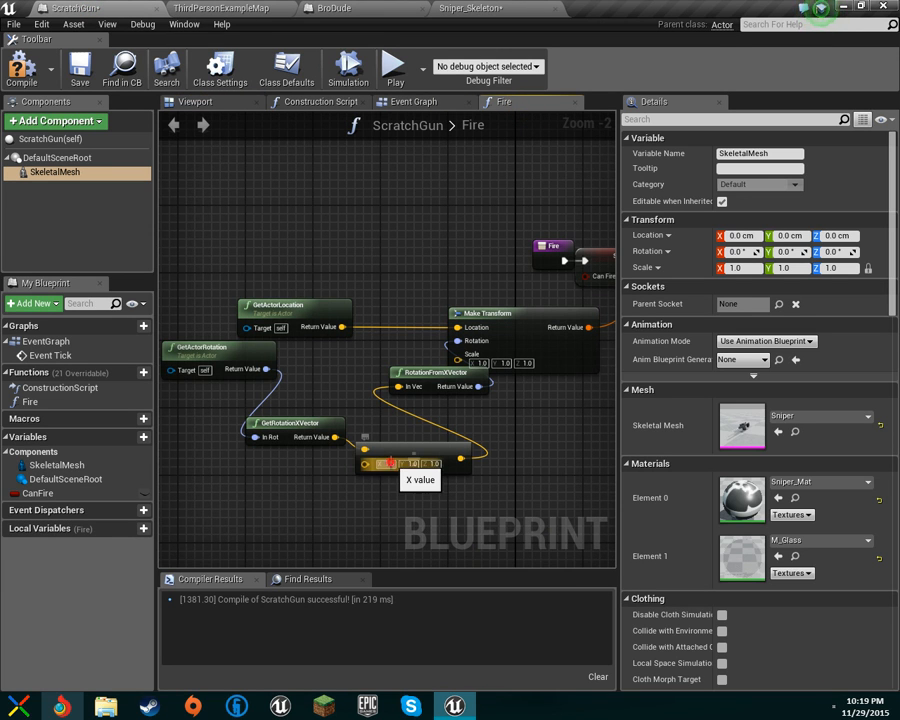
{"action": "left_click", "coordinate": [388, 463]}
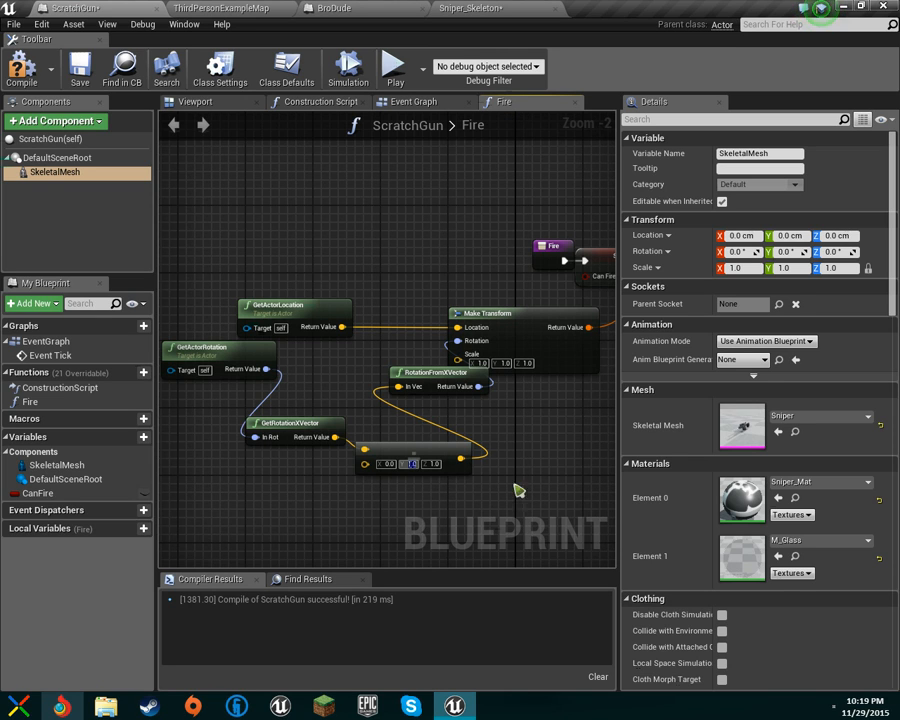
{"action": "left_click", "coordinate": [388, 464]}
{"action": "type", "text": "1"}
{"action": "left_click", "coordinate": [414, 463]}
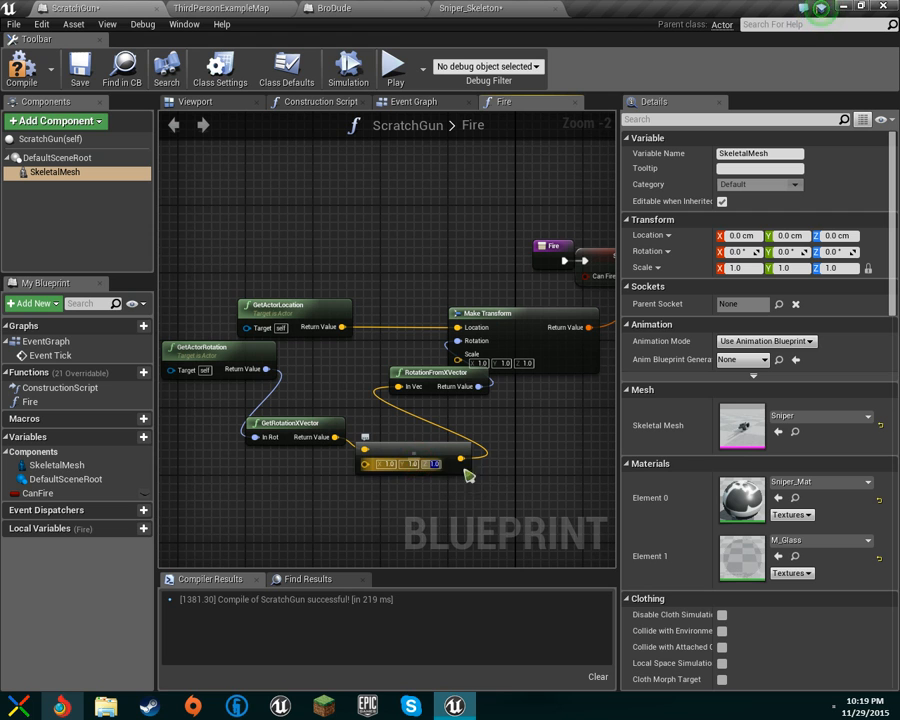
{"action": "type", "text": "2"}
{"action": "left_click", "coordinate": [490, 480]}
{"action": "left_click", "coordinate": [22, 68]}
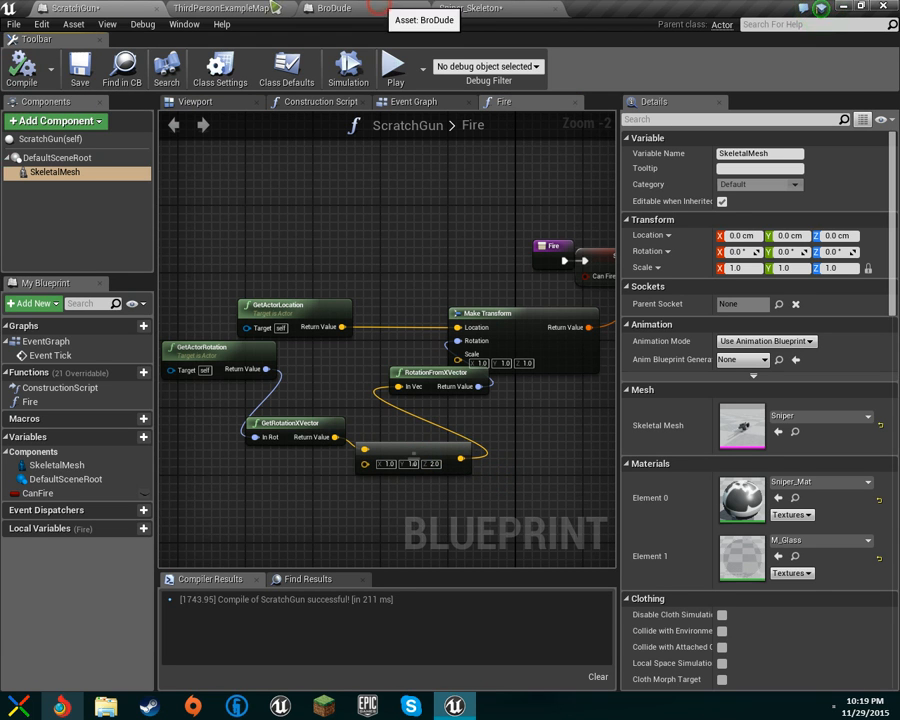
- Play-test the laser direction in the level with only Z divided by 2, and return to the ScratchGun blueprint
{"action": "left_click", "coordinate": [230, 8]}
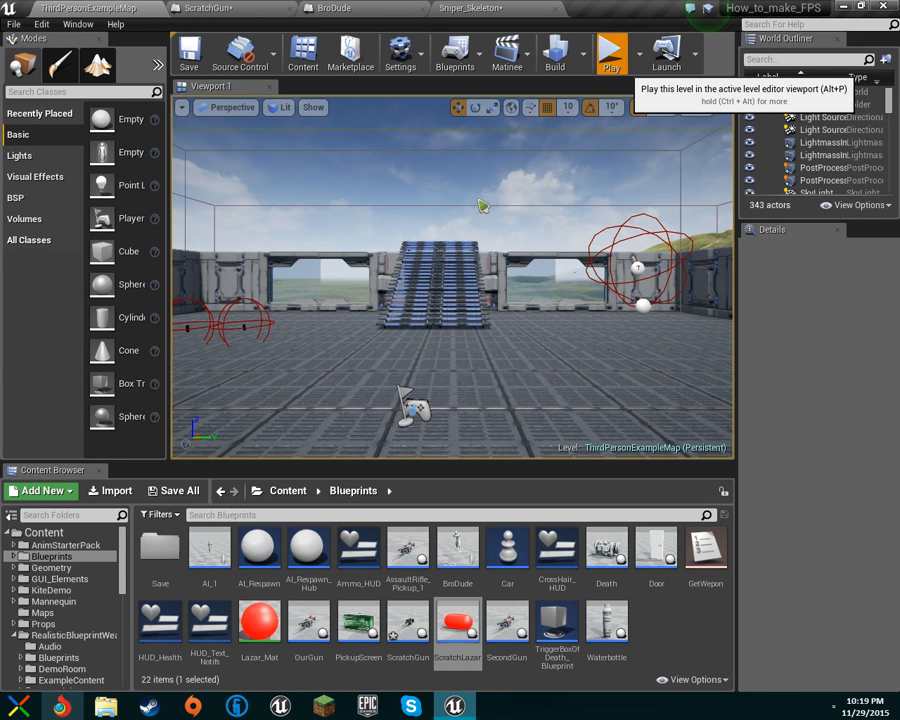
{"action": "key", "text": "alt+p"}
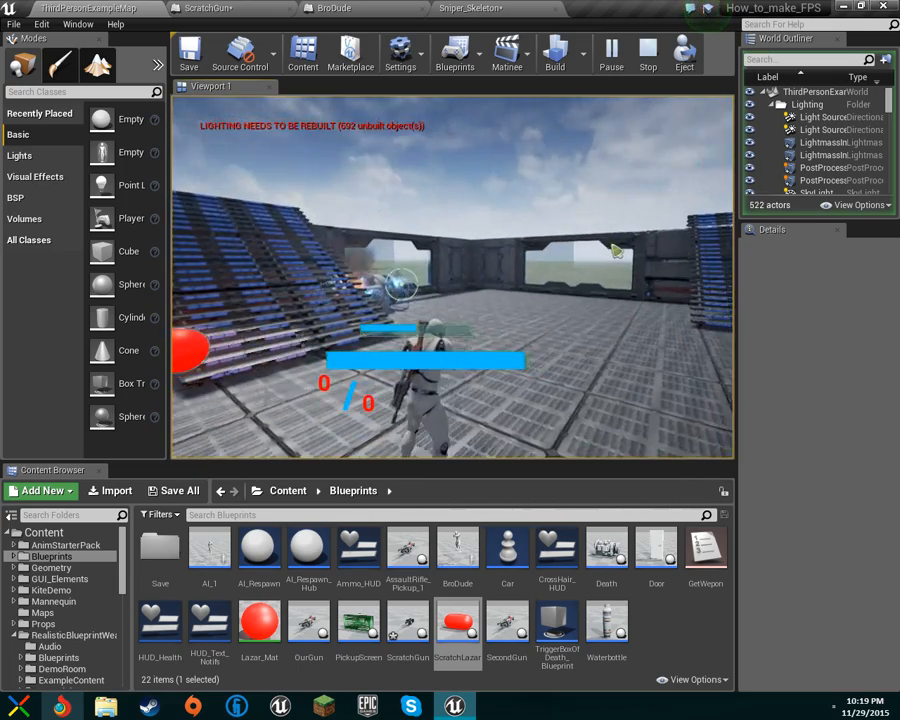
{"action": "key", "text": "Escape"}
{"action": "left_click", "coordinate": [390, 8]}
{"action": "left_click", "coordinate": [212, 8]}
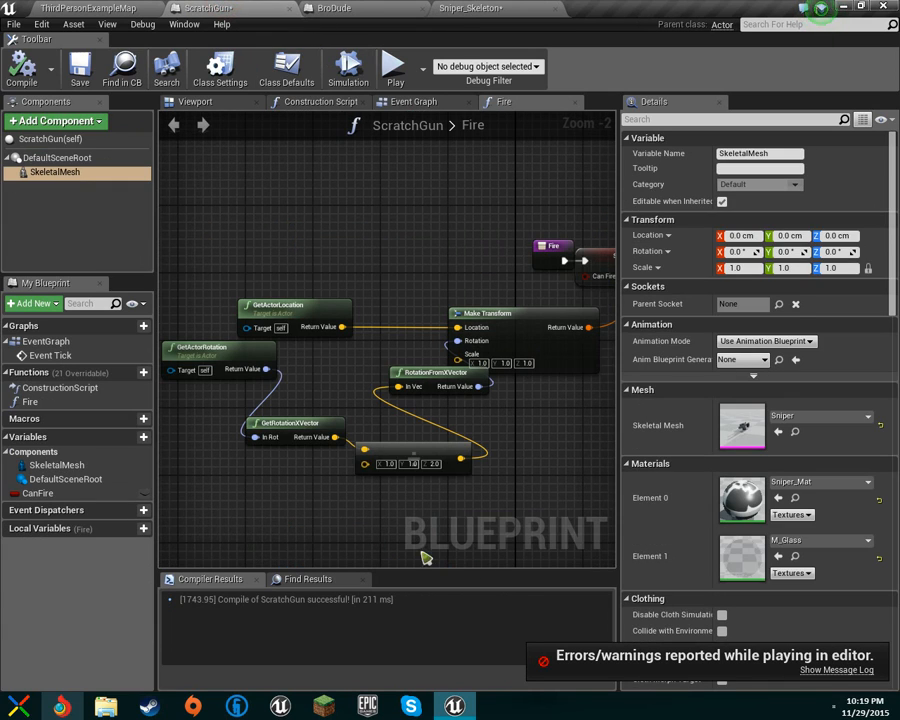
- Change the division node's X and Y divisors to 2 and compile ScratchGun
{"action": "left_click", "coordinate": [440, 450]}
{"action": "left_click", "coordinate": [411, 464]}
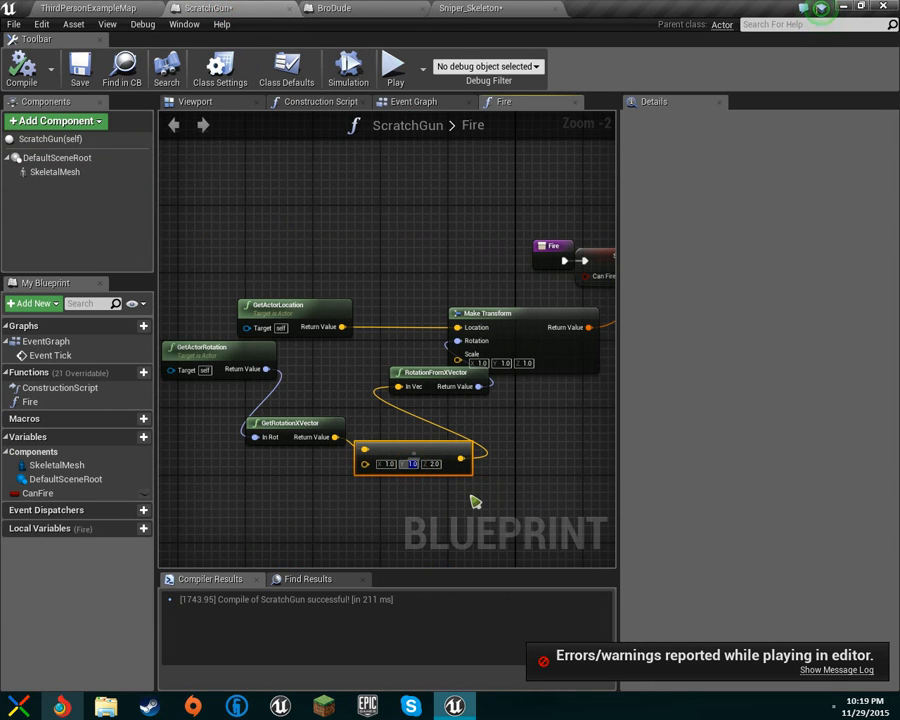
{"action": "left_click", "coordinate": [386, 464]}
{"action": "type", "text": "2"}
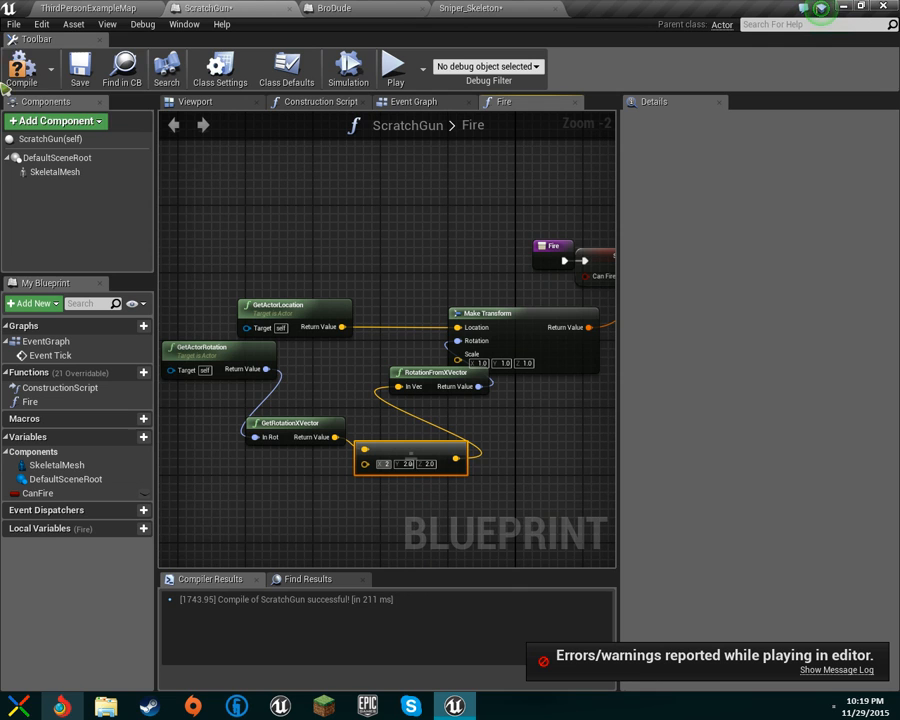
{"action": "left_click", "coordinate": [21, 70]}
- Play the level to check the laser direction with all three axes divided by 2, and reopen ScratchGun
{"action": "left_click", "coordinate": [88, 7]}
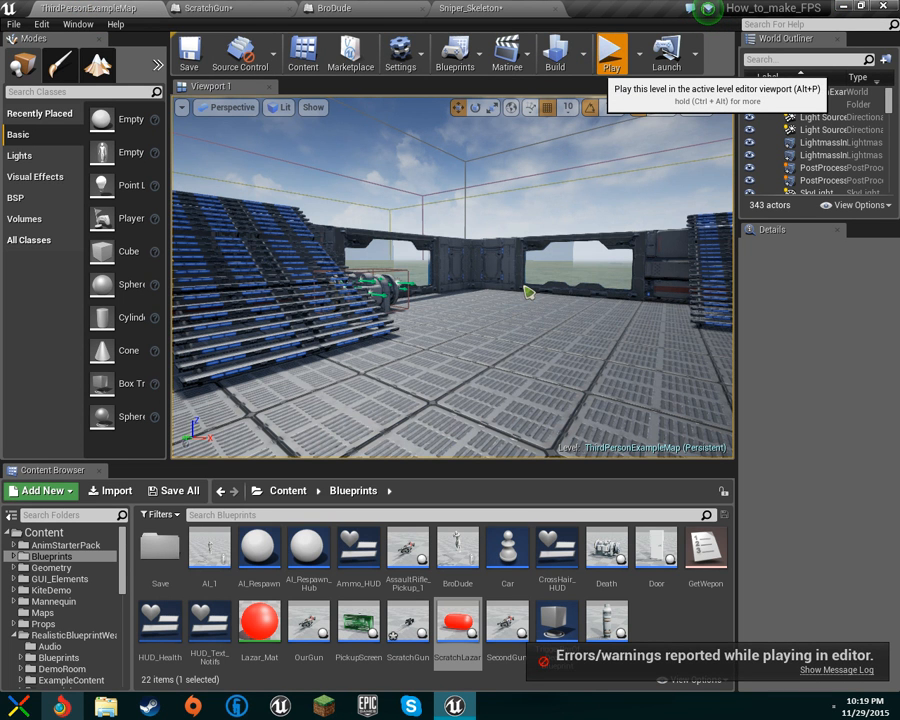
{"action": "left_click", "coordinate": [611, 52]}
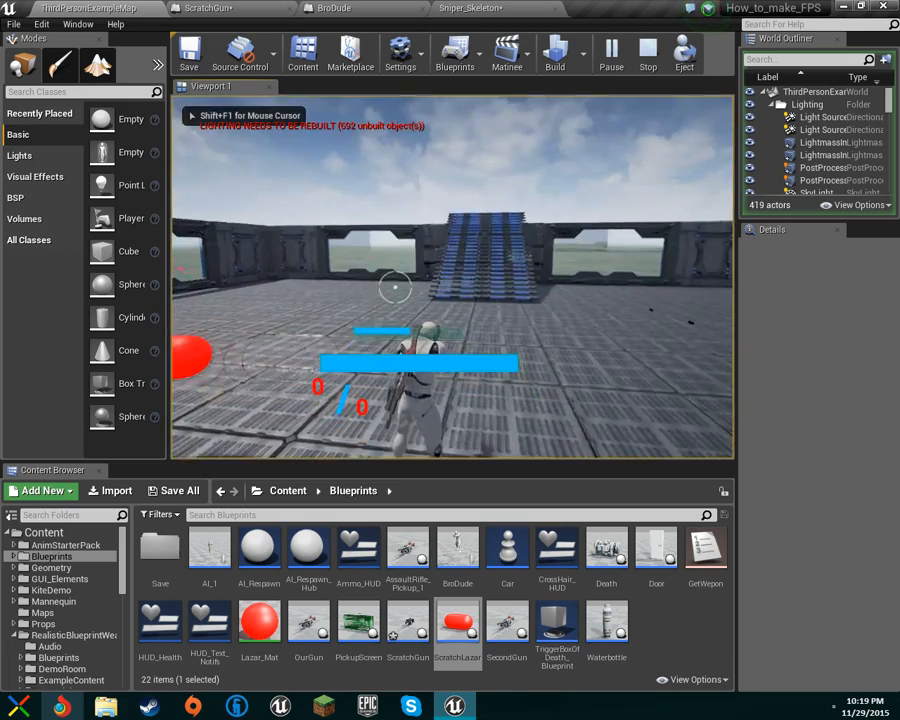
{"action": "key", "text": "Escape"}
{"action": "left_click", "coordinate": [261, 9]}
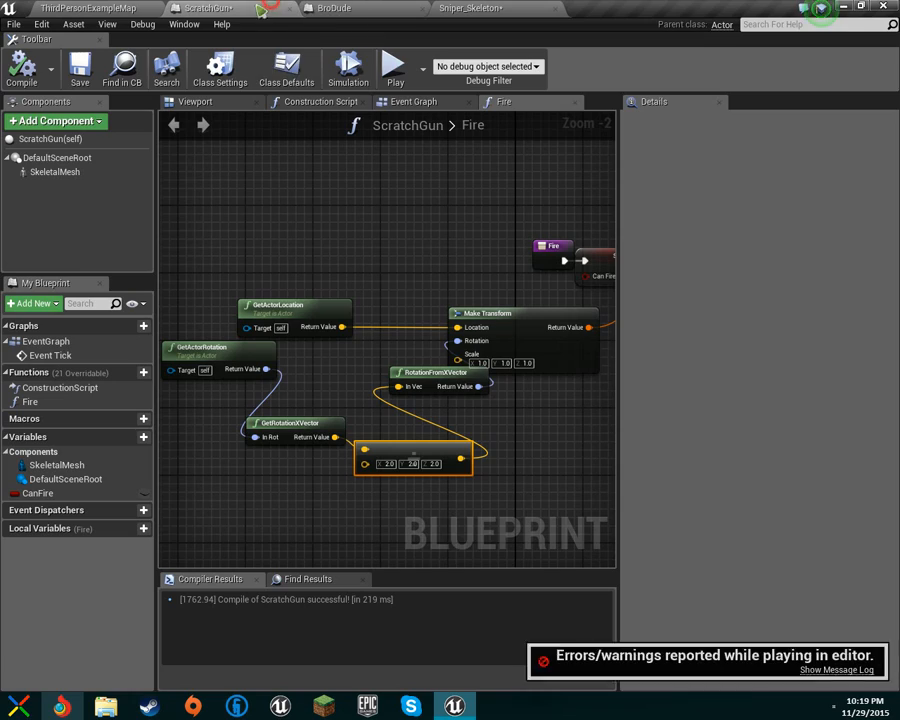
- Replace the division node with a vector + vector node adding Z 90 between GetRotationXVector and RotationFromXVector, and compile ScratchGun
{"action": "key", "text": "Delete"}
{"action": "left_click_drag", "start_coordinate": [399, 394], "coordinate": [389, 443]}
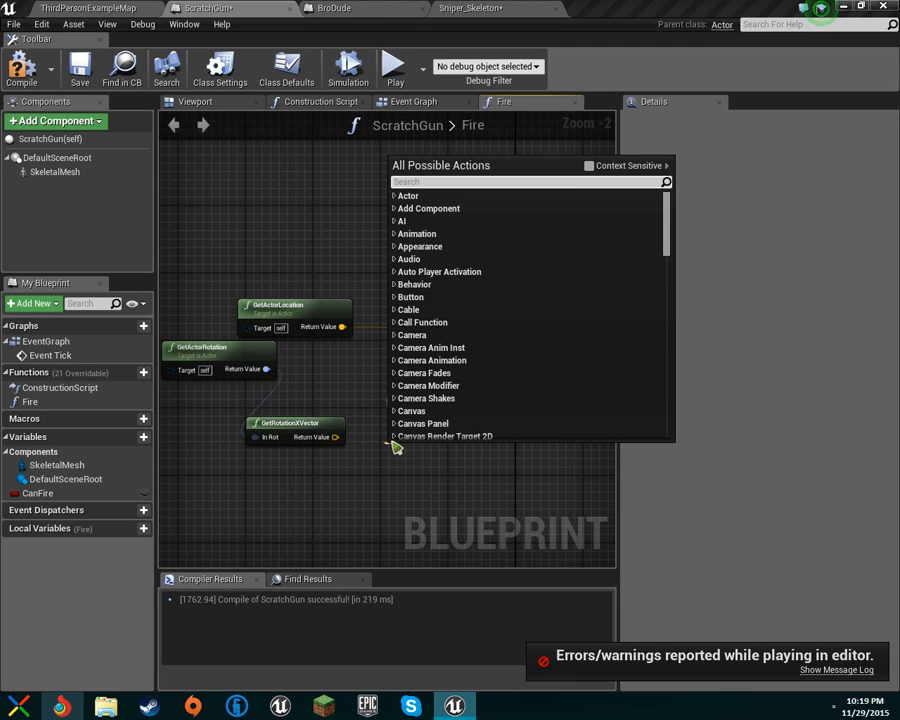
{"action": "type", "text": "*"}
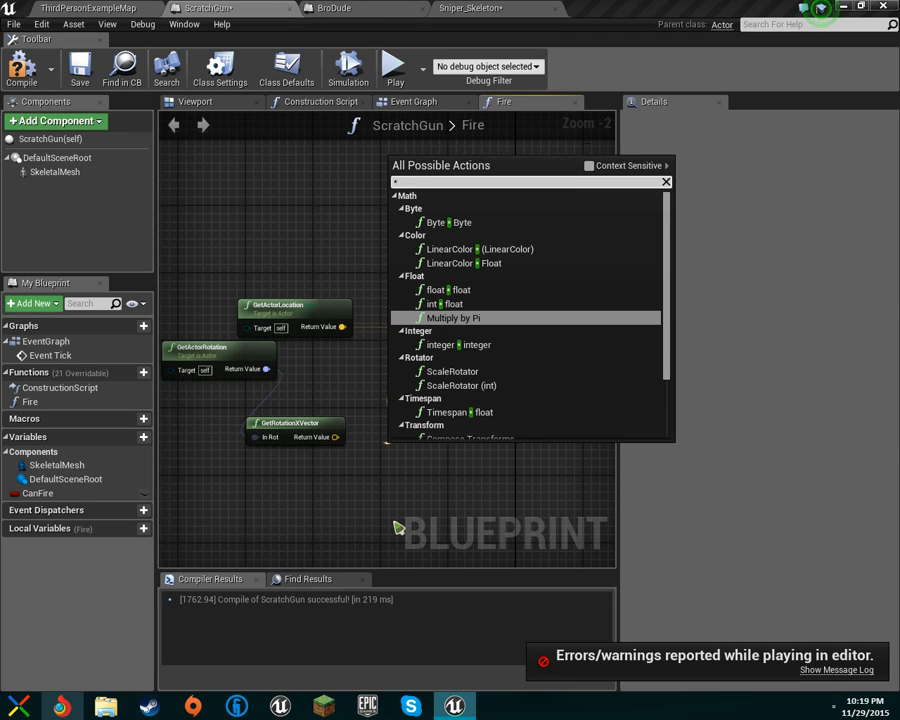
{"action": "key", "text": "BackSpace"}
{"action": "type", "text": "+"}
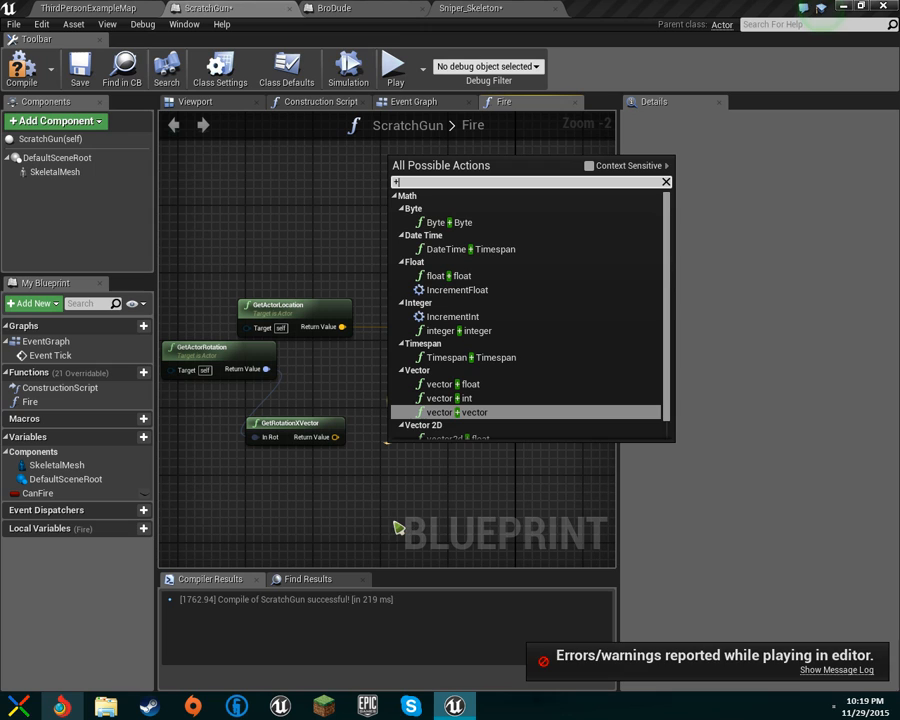
{"action": "left_click", "coordinate": [462, 412]}
{"action": "left_click_drag", "start_coordinate": [364, 456], "coordinate": [348, 440]}
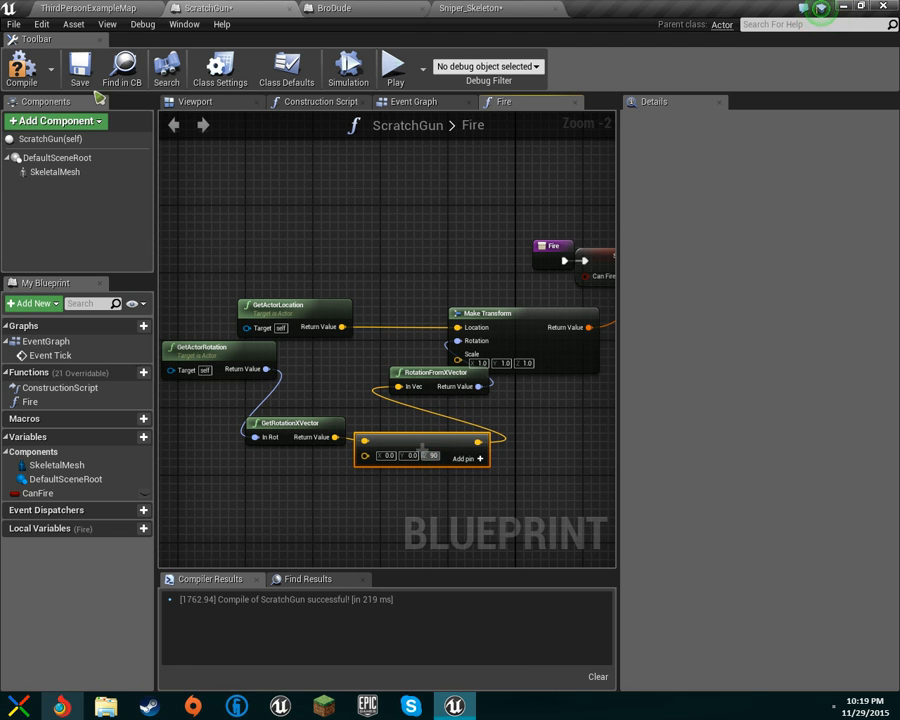
{"action": "left_click", "coordinate": [20, 68]}
- Play-test the gun in the level with the Z 90 offset, and check the Muzzle socket in the Sniper skeleton
{"action": "left_click", "coordinate": [52, 7]}
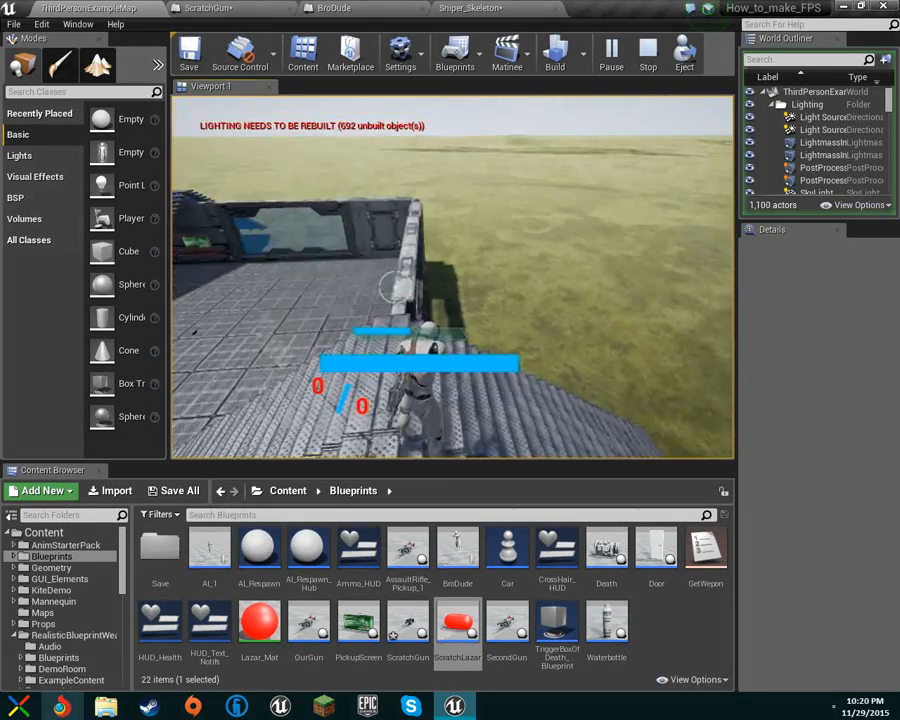
{"action": "key", "text": "Escape"}
{"action": "left_click", "coordinate": [470, 9]}
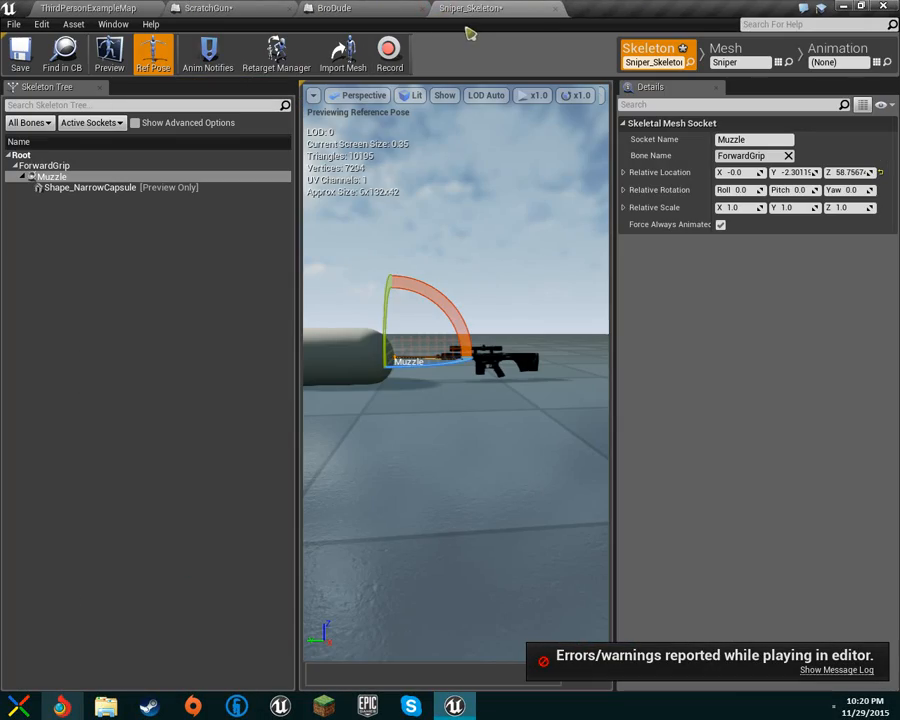
{"action": "left_click", "coordinate": [74, 8]}
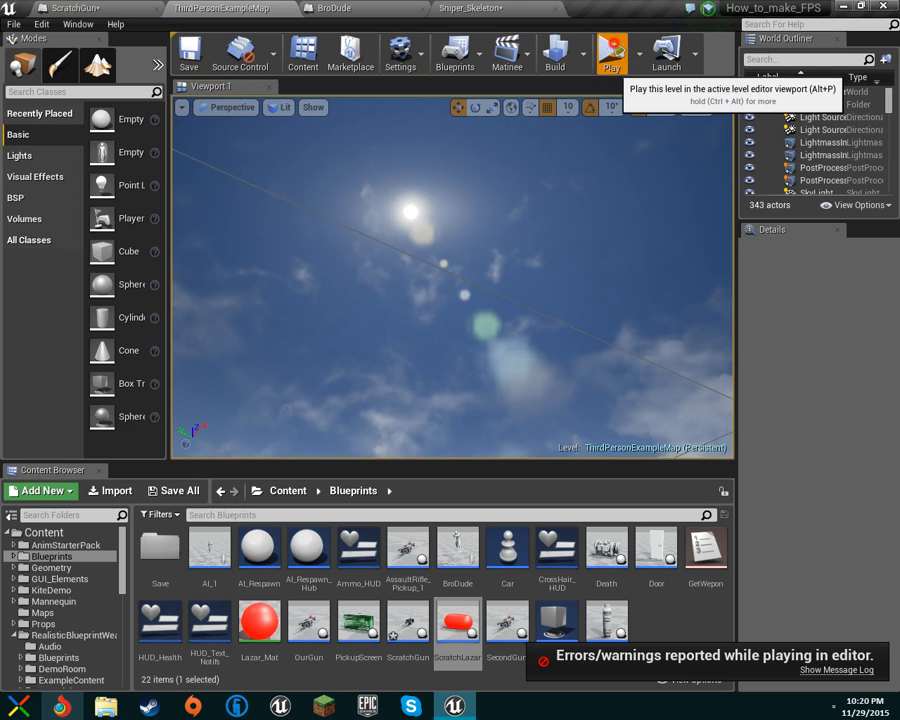
- Play the level again, switching the camera view and looking around to inspect where the lasers travel
{"action": "left_click", "coordinate": [612, 55]}
{"action": "left_click", "coordinate": [467, 282]}
{"action": "key", "text": "v"}
{"action": "left_click_drag", "start_coordinate": [467, 282], "coordinate": [395, 287]}
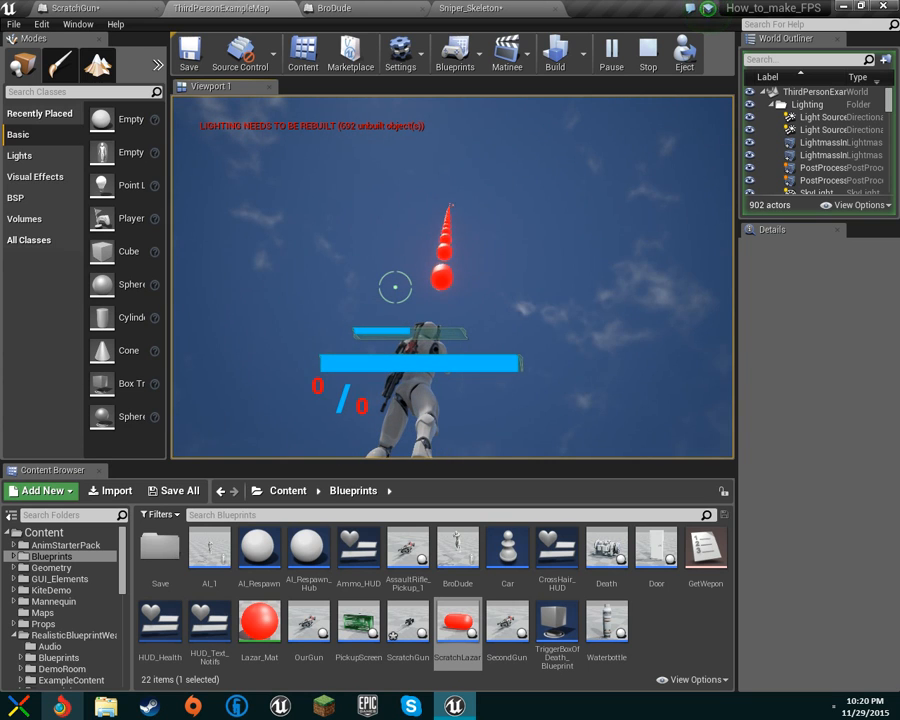
{"action": "key", "text": "Escape"}
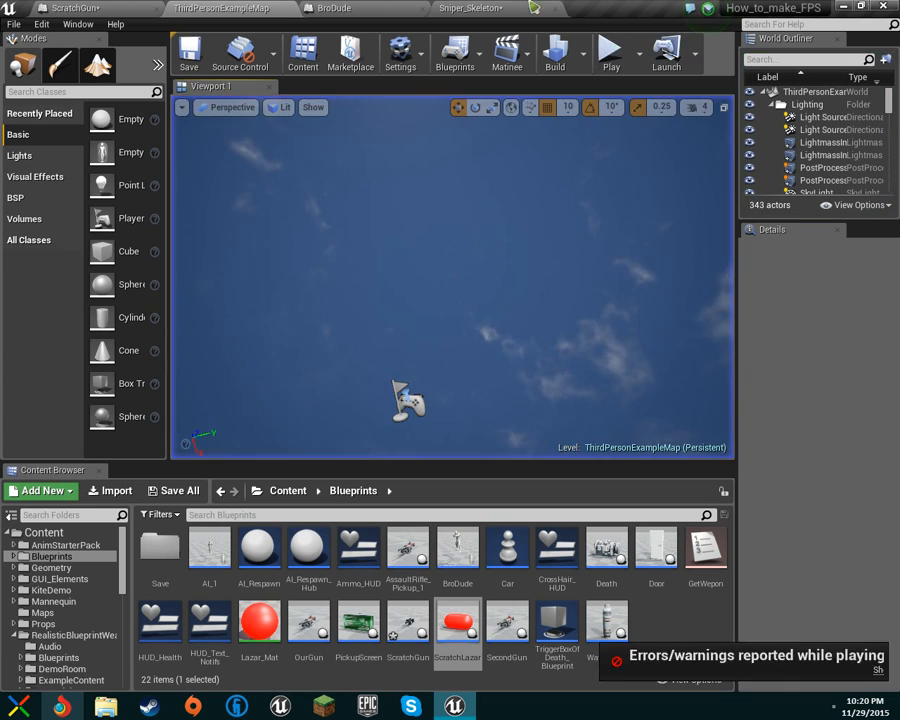
- Reopen ScratchGun's Fire function, set the vector addition node's Y value to 90, and compile the blueprint
{"action": "left_click", "coordinate": [340, 8]}
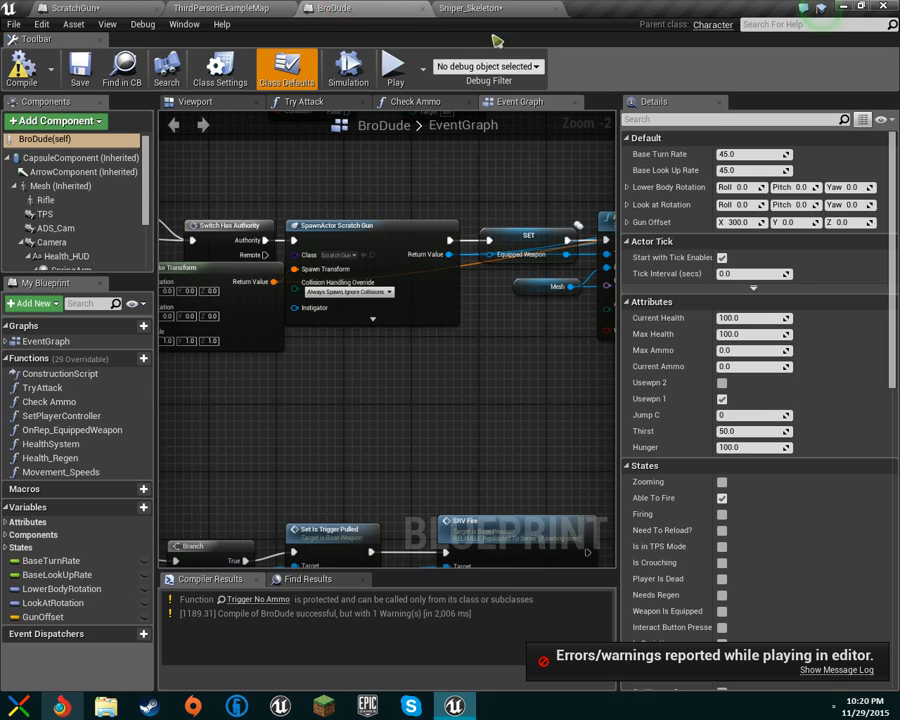
{"action": "left_click", "coordinate": [474, 8]}
{"action": "left_click", "coordinate": [203, 7]}
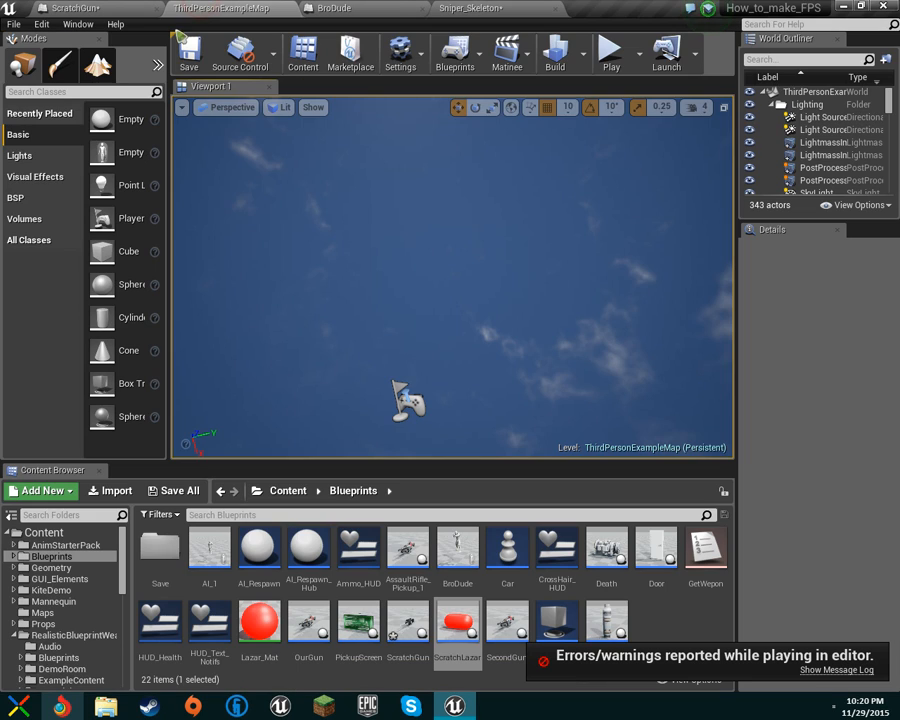
{"action": "left_click", "coordinate": [60, 7]}
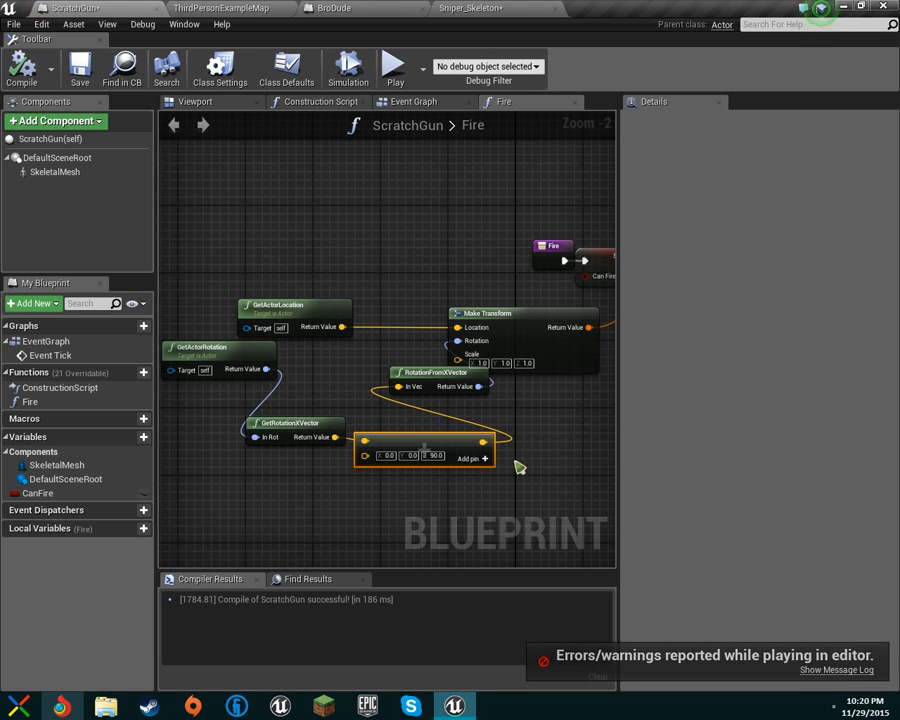
{"action": "scroll", "coordinate": [422, 458], "scroll_direction": "up", "scroll_amount": 1}
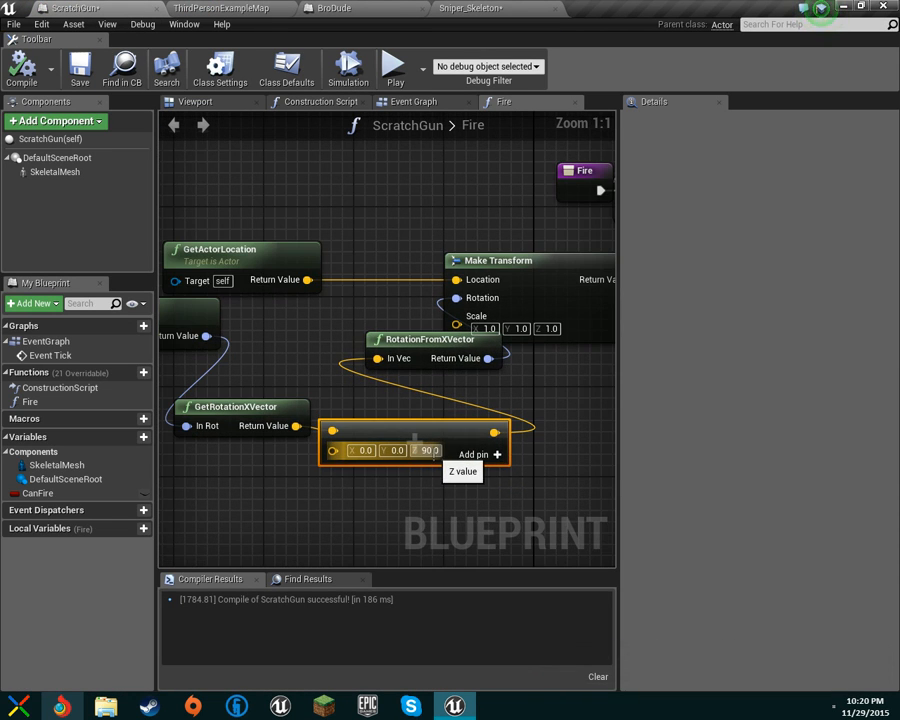
{"action": "left_click", "coordinate": [431, 450]}
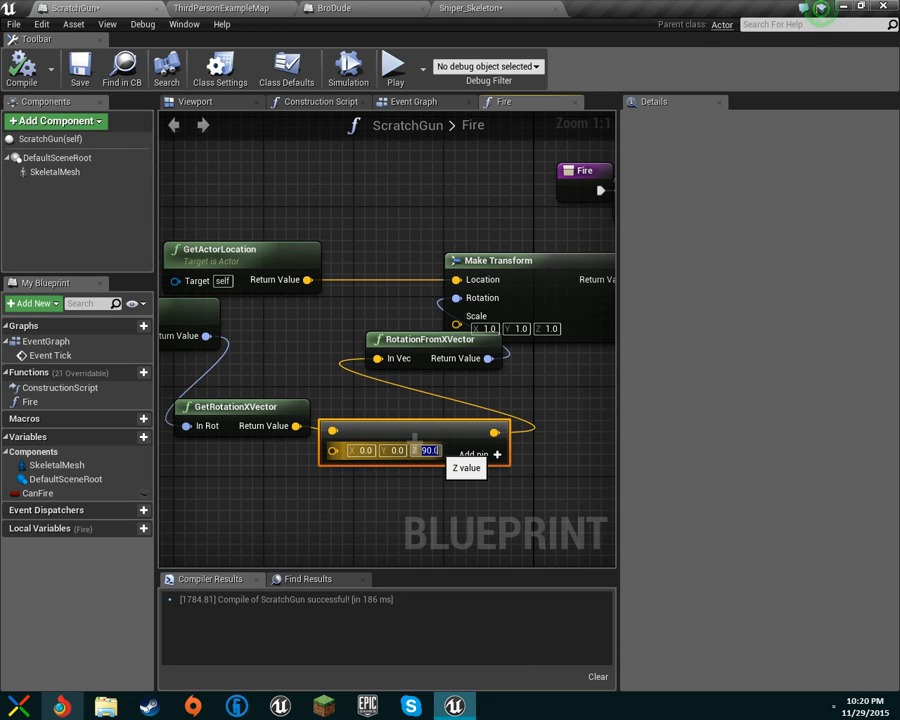
{"action": "key", "text": "BackSpace"}
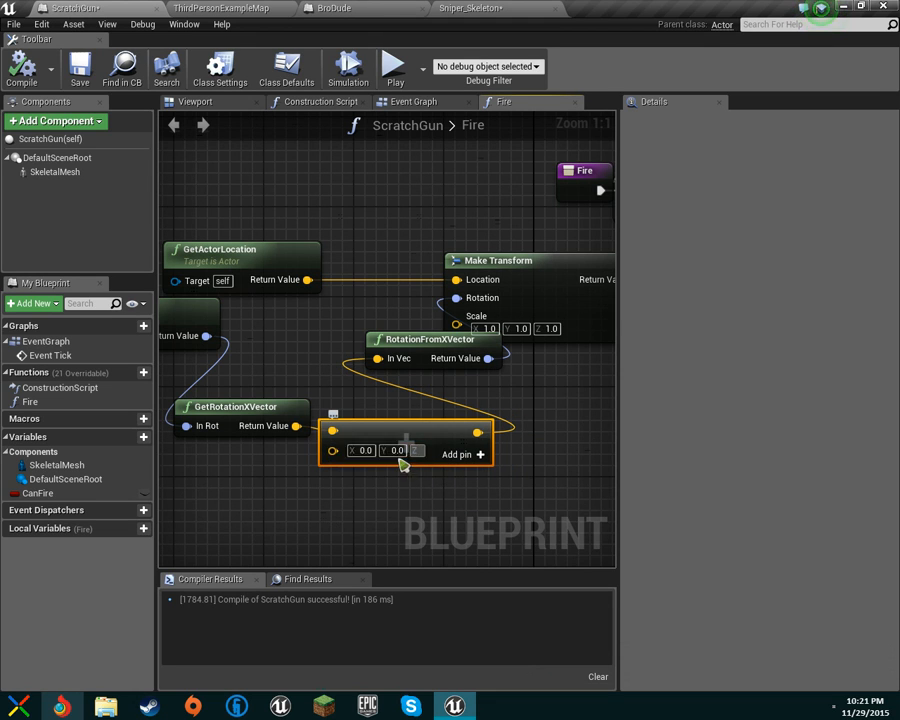
{"action": "left_click", "coordinate": [397, 450]}
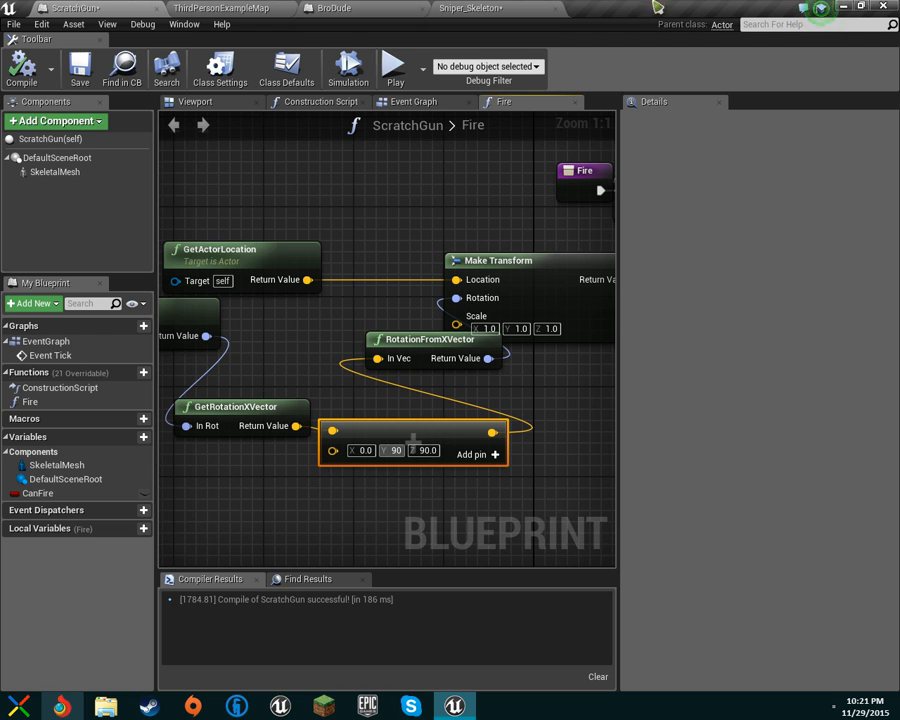
{"action": "type", "text": "90"}
{"action": "left_click", "coordinate": [22, 68]}
- Play the level and run around firing to check the laser direction with the Y 90, Z 90 offset
{"action": "left_click", "coordinate": [221, 7]}
{"action": "left_click", "coordinate": [616, 55]}
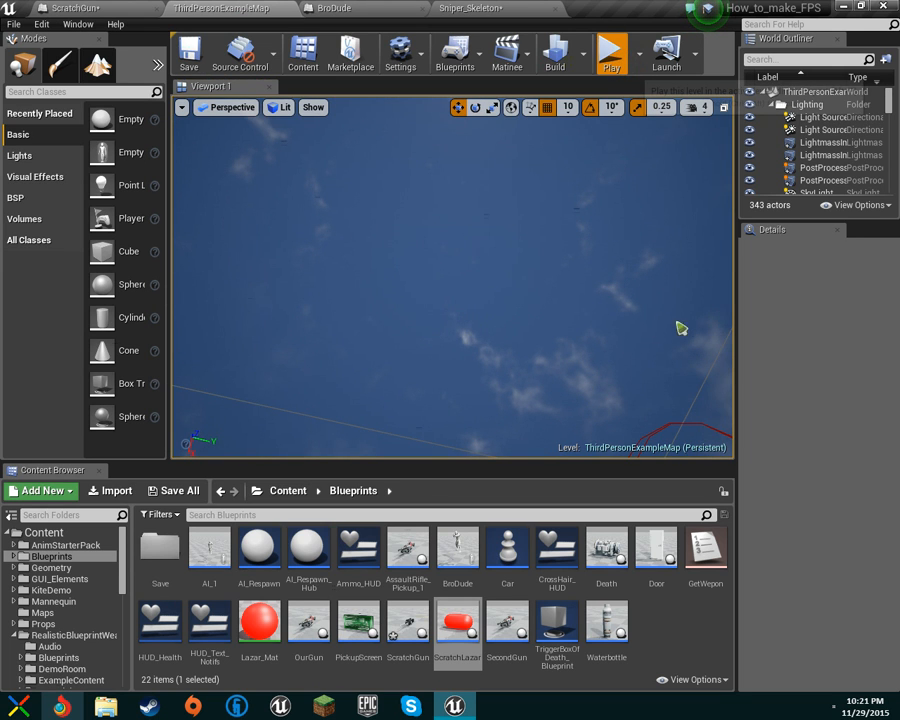
{"action": "left_click", "coordinate": [611, 55]}
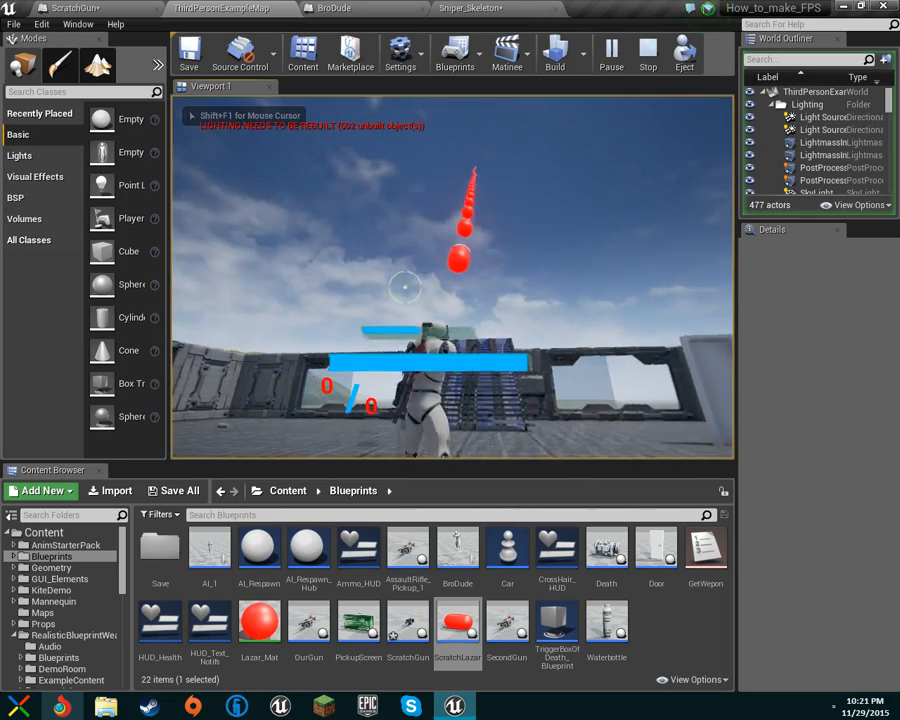
{"action": "key", "text": "w"}
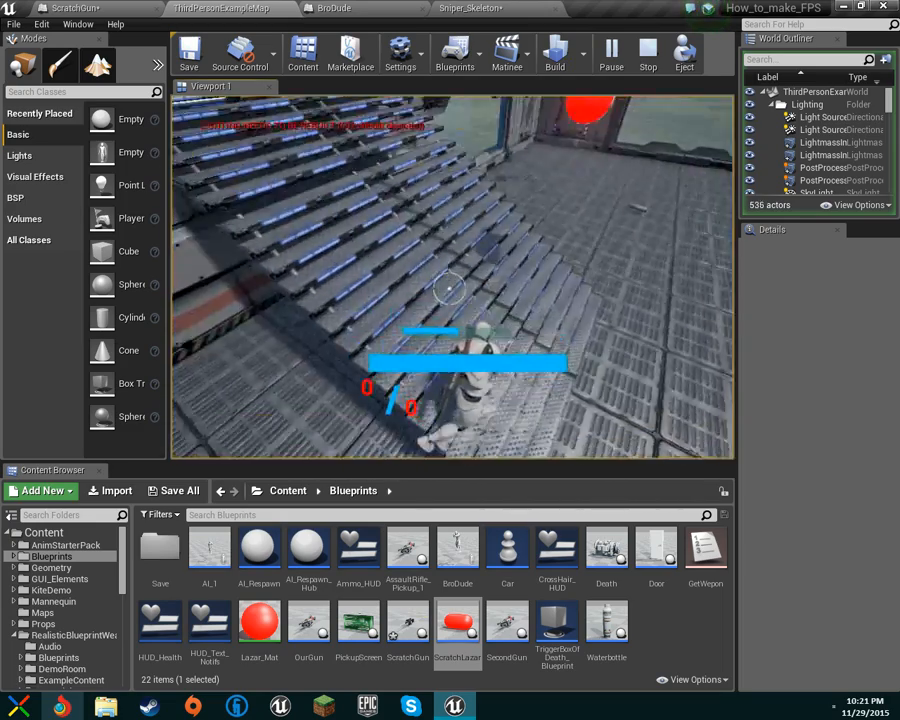
{"action": "key", "text": "w"}
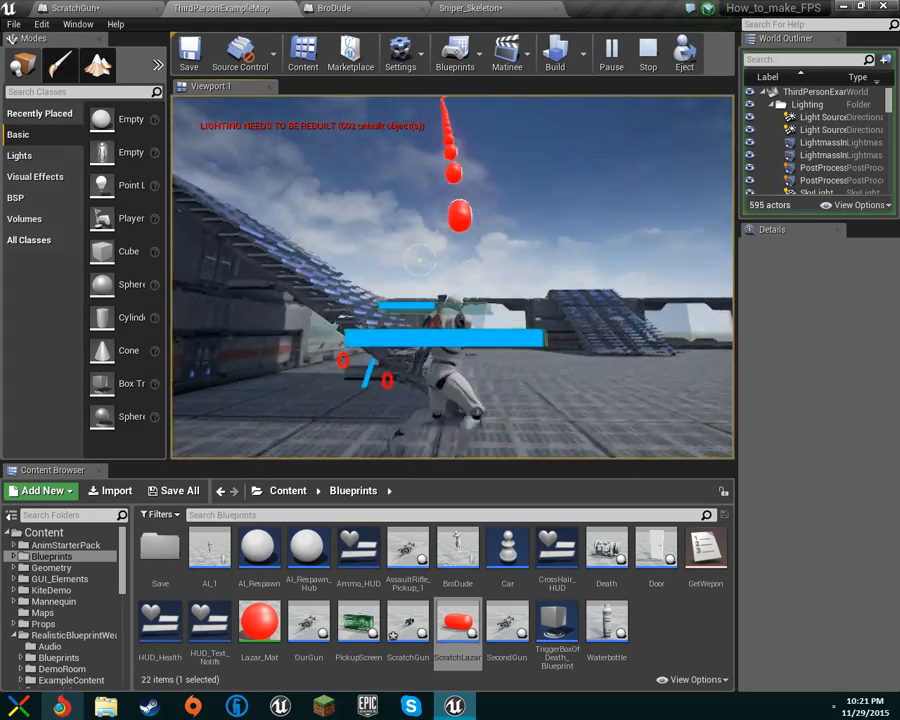
{"action": "key", "text": "w"}
{"action": "key", "text": "w"}
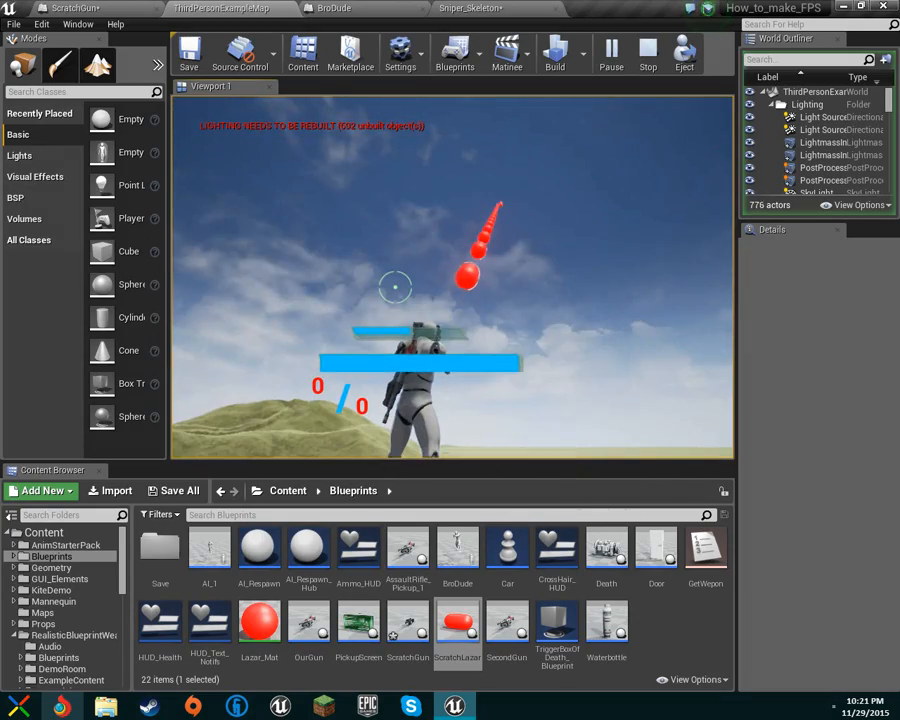
{"action": "key", "text": "Escape"}
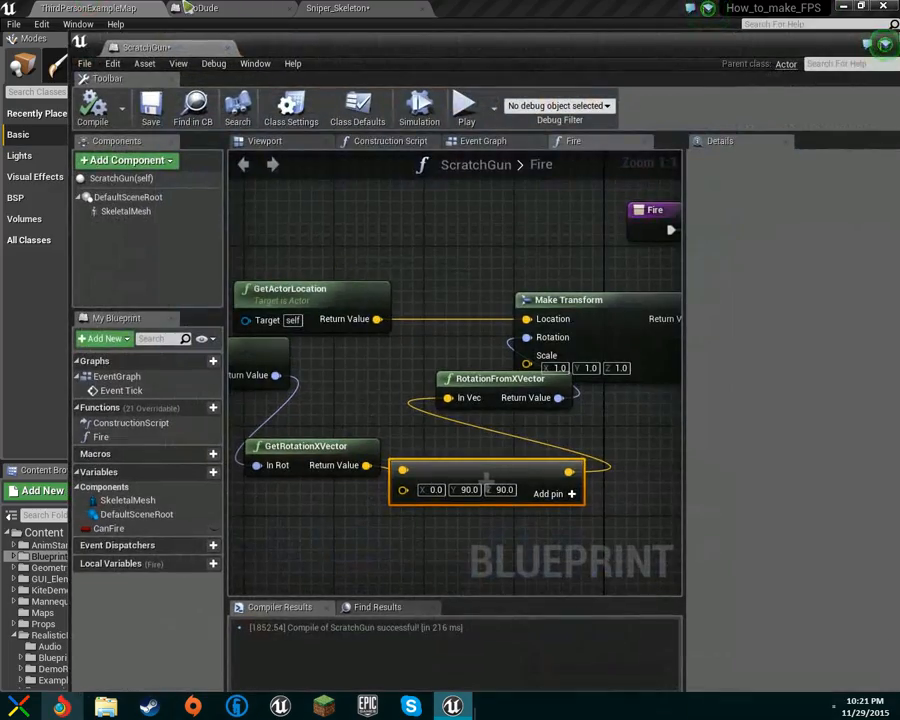
- Return to ScratchGun, set the vector addition node's X to 90 and Y to 0, and compile
{"action": "left_click_drag", "start_coordinate": [150, 47], "coordinate": [112, 8]}
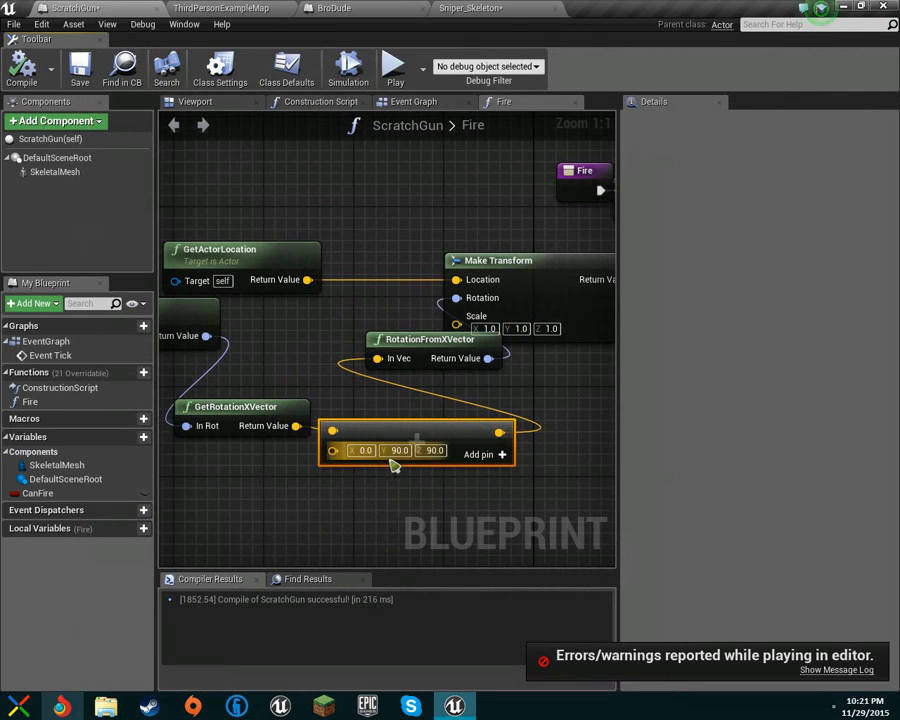
{"action": "type", "text": "90"}
{"action": "key", "text": "Tab"}
{"action": "type", "text": "0"}
{"action": "key", "text": "Return"}
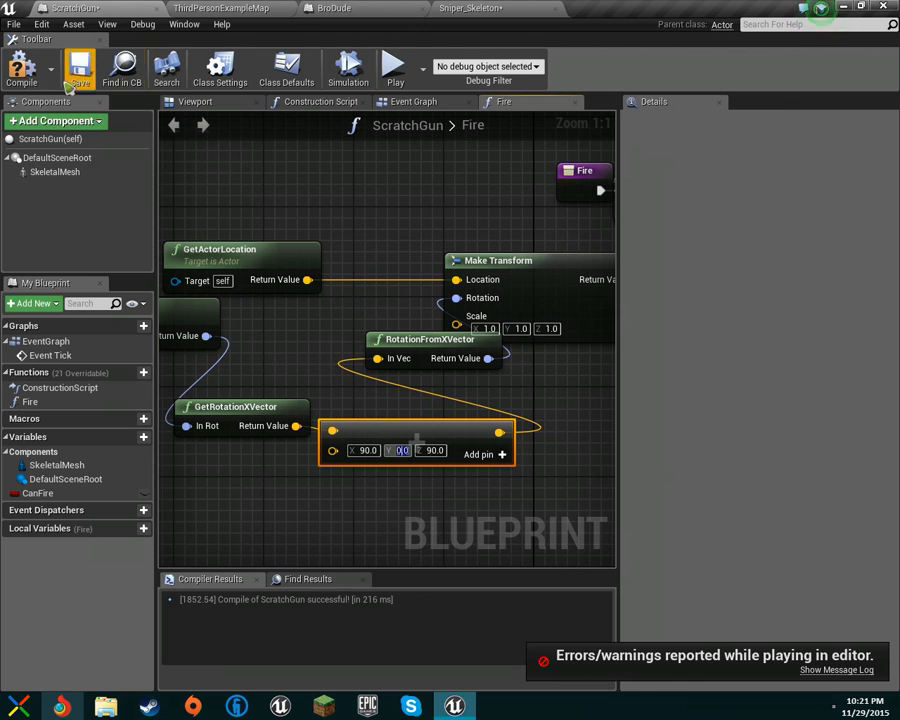
{"action": "left_click", "coordinate": [22, 66]}
- Play-test the lasers with the X 90, Z 90 offset, and view the trigger and fire nodes in BroDude's event graph
{"action": "left_click", "coordinate": [220, 7]}
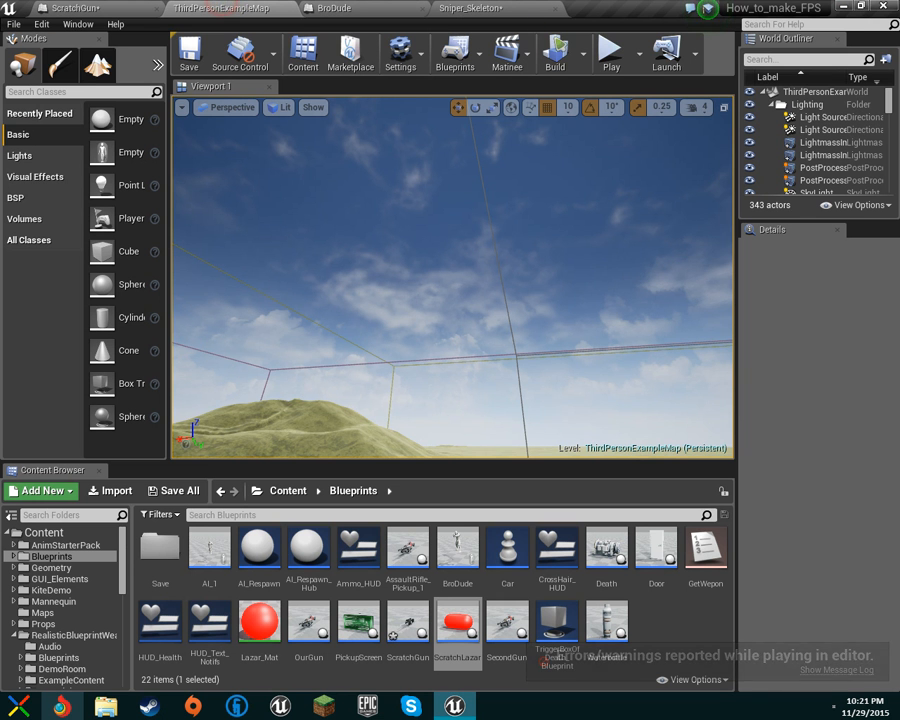
{"action": "left_click", "coordinate": [563, 191]}
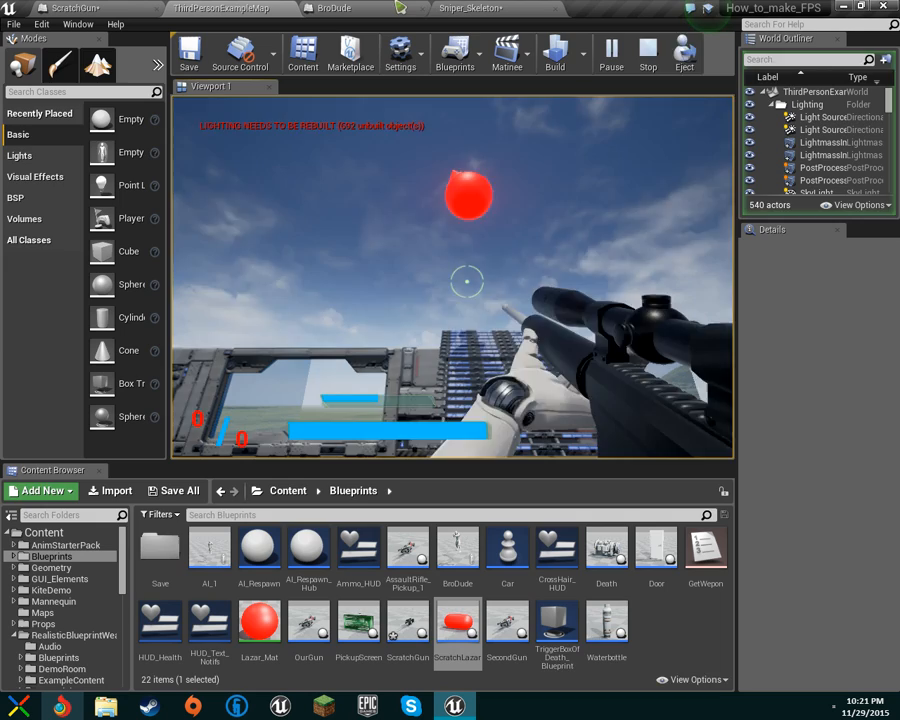
{"action": "key", "text": "Escape"}
{"action": "left_click", "coordinate": [393, 8]}
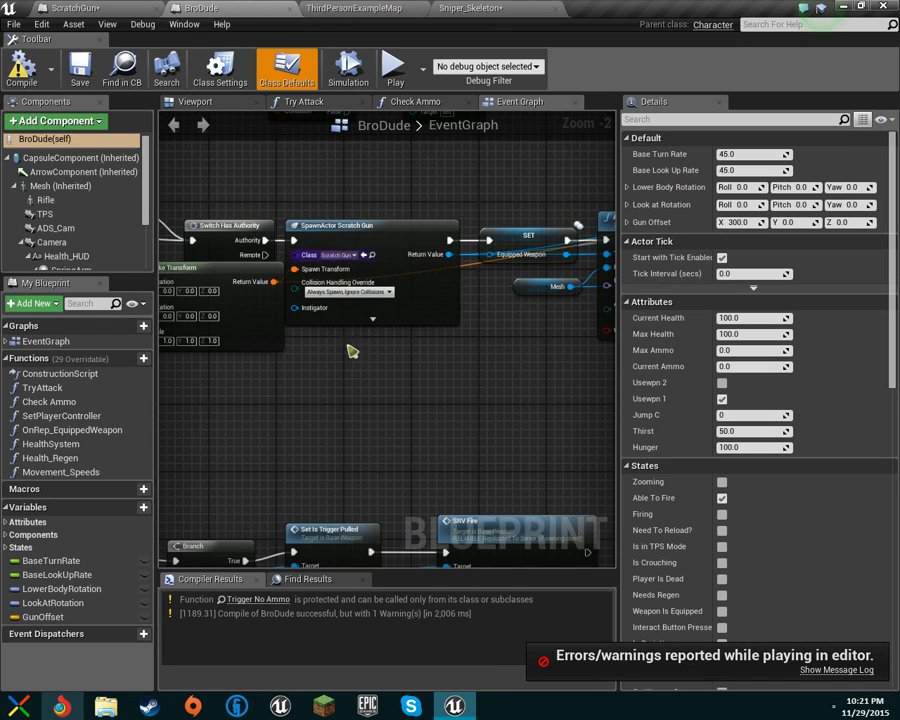
{"action": "right_click_drag", "start_coordinate": [409, 533], "coordinate": [475, 276]}
- Set the vector addition node's Y value to -45 in ScratchGun's Fire function and compile
{"action": "left_click", "coordinate": [120, 8]}
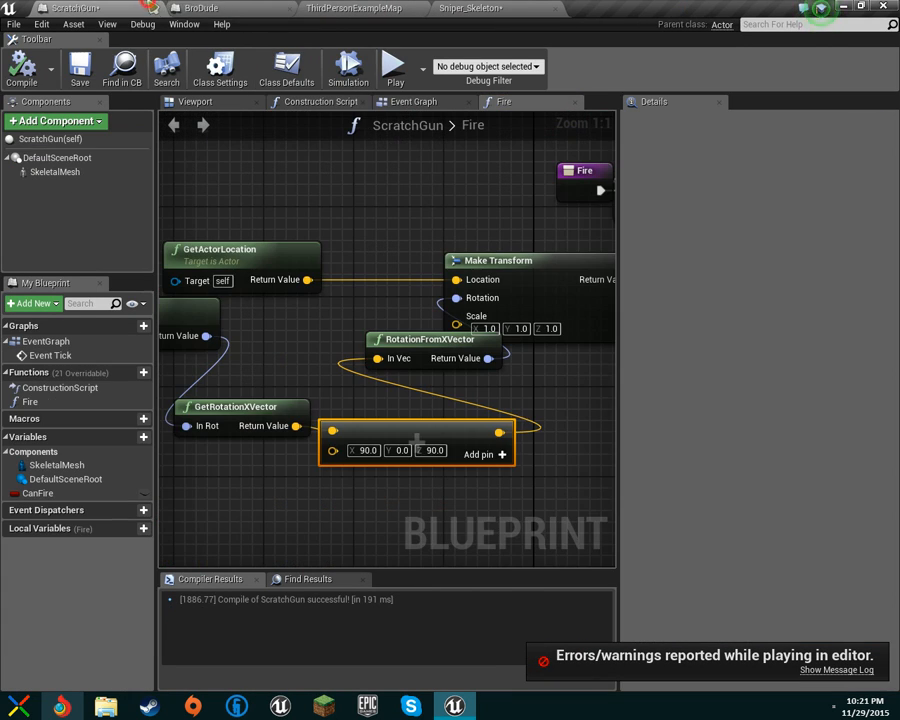
{"action": "right_click_drag", "start_coordinate": [422, 410], "coordinate": [463, 380]}
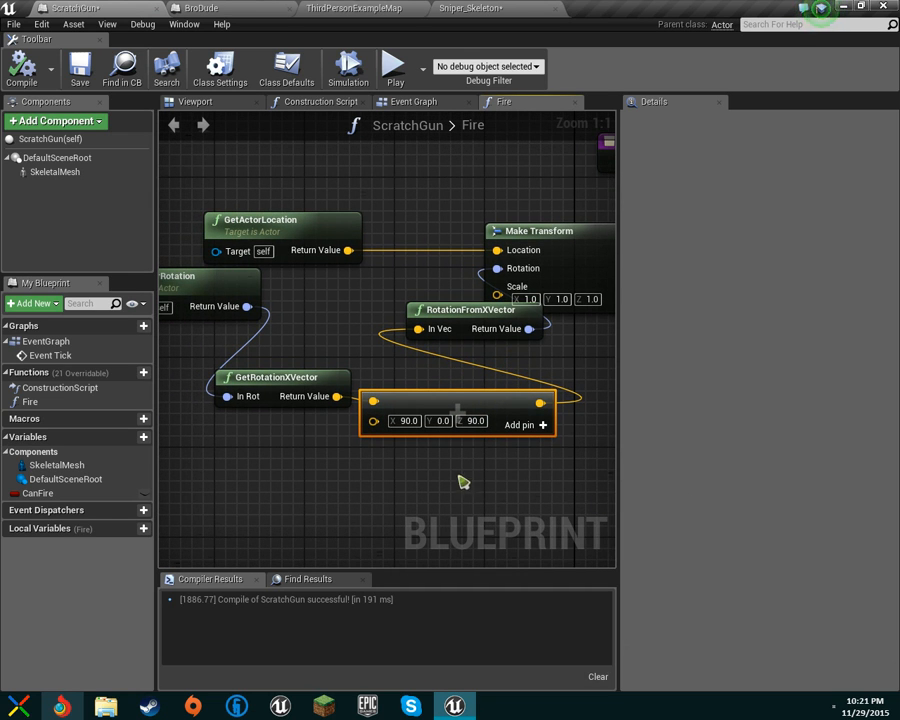
{"action": "right_click_drag", "start_coordinate": [433, 478], "coordinate": [467, 487]}
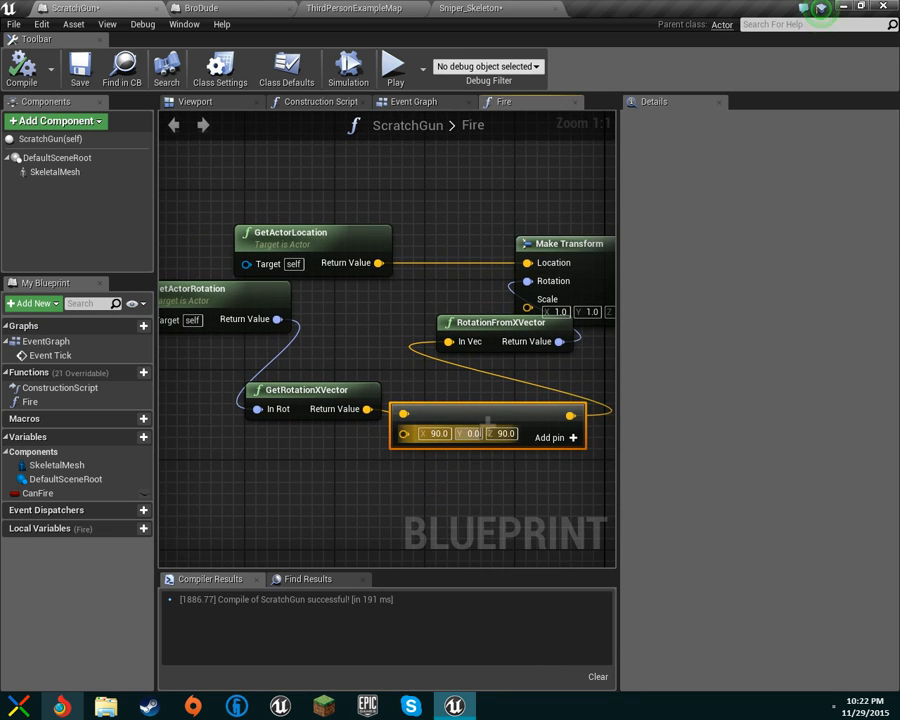
{"action": "left_click", "coordinate": [470, 433]}
{"action": "type", "text": "-45"}
{"action": "left_click", "coordinate": [22, 68]}
- Play-test the gun in the level to check where the lasers travel with the Y -45 offset
{"action": "left_click_drag", "start_coordinate": [200, 8], "coordinate": [301, 28]}
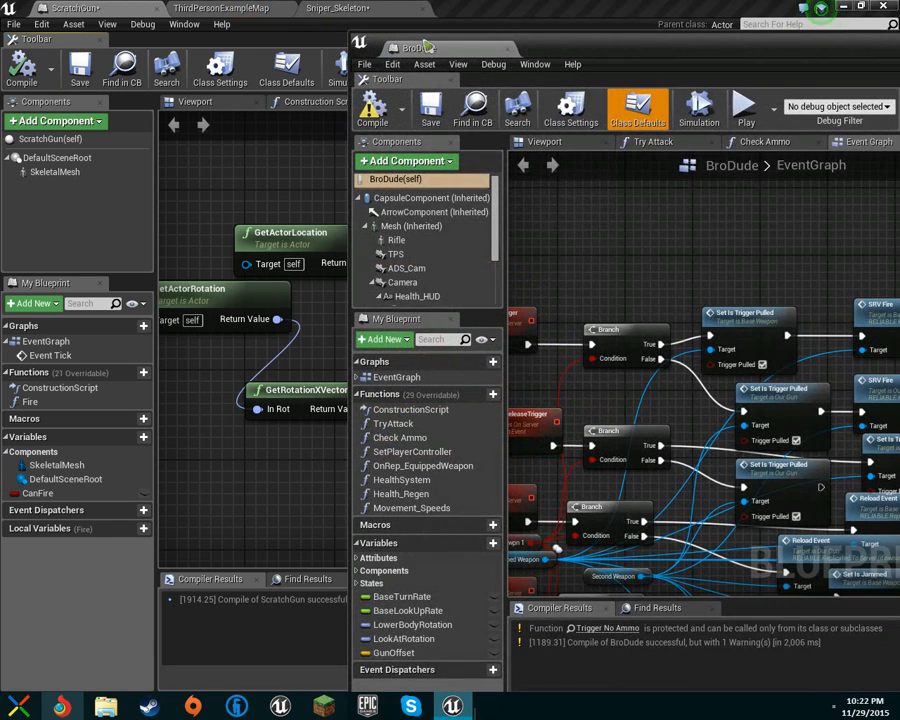
{"action": "left_click_drag", "start_coordinate": [429, 45], "coordinate": [208, 8]}
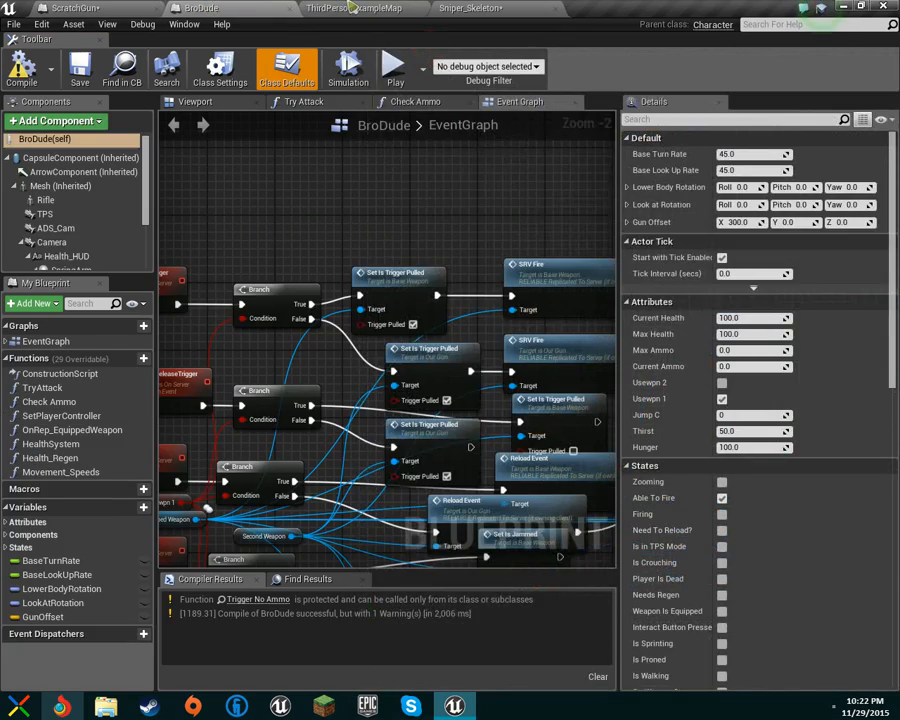
{"action": "left_click", "coordinate": [352, 8]}
{"action": "left_click", "coordinate": [608, 45]}
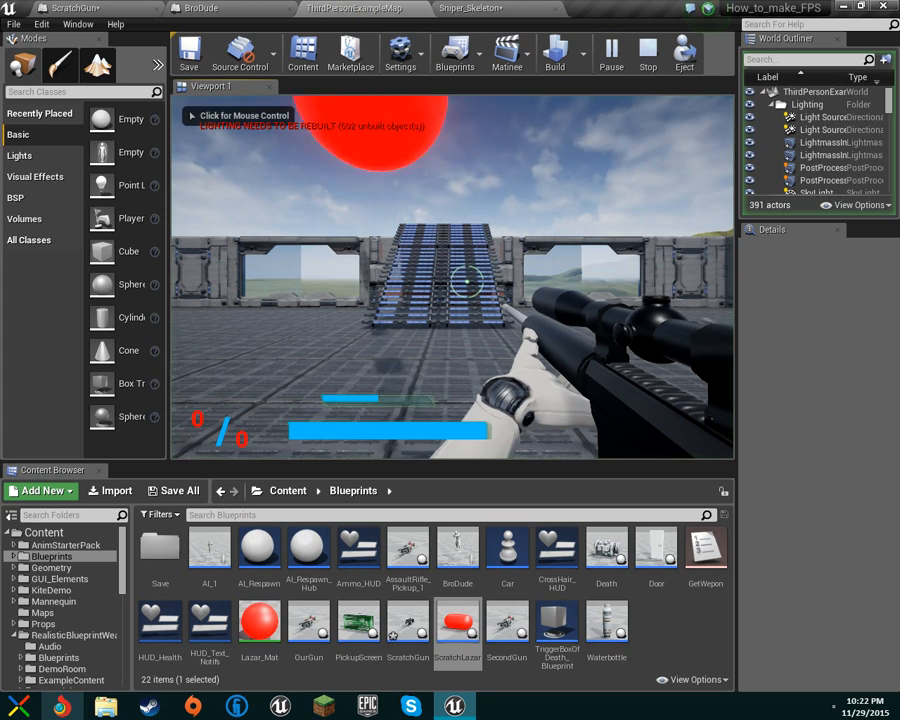
{"action": "left_click", "coordinate": [450, 157]}
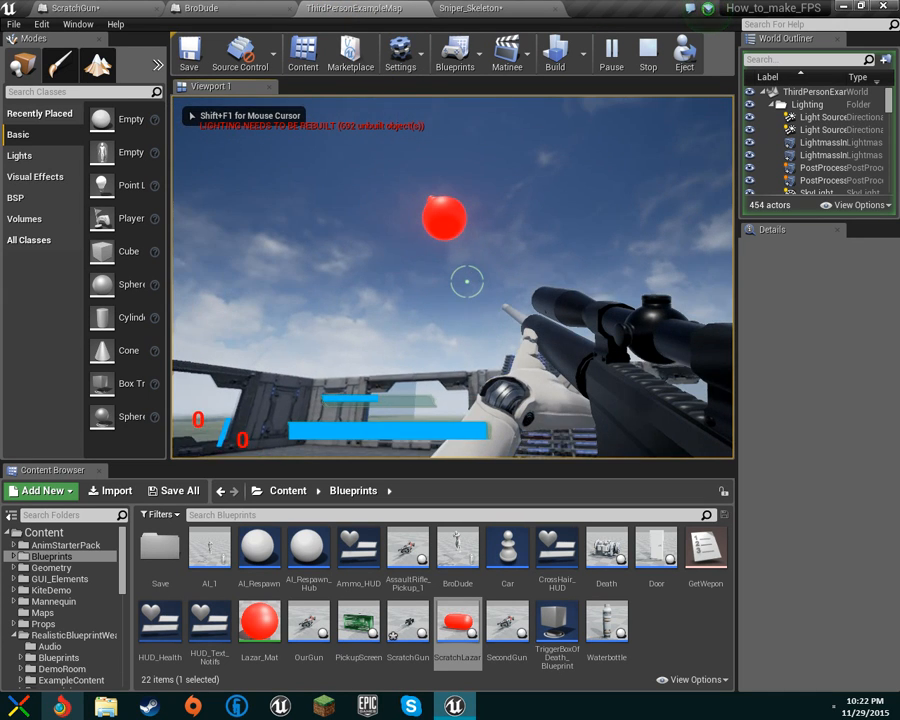
{"action": "key", "text": "Escape"}
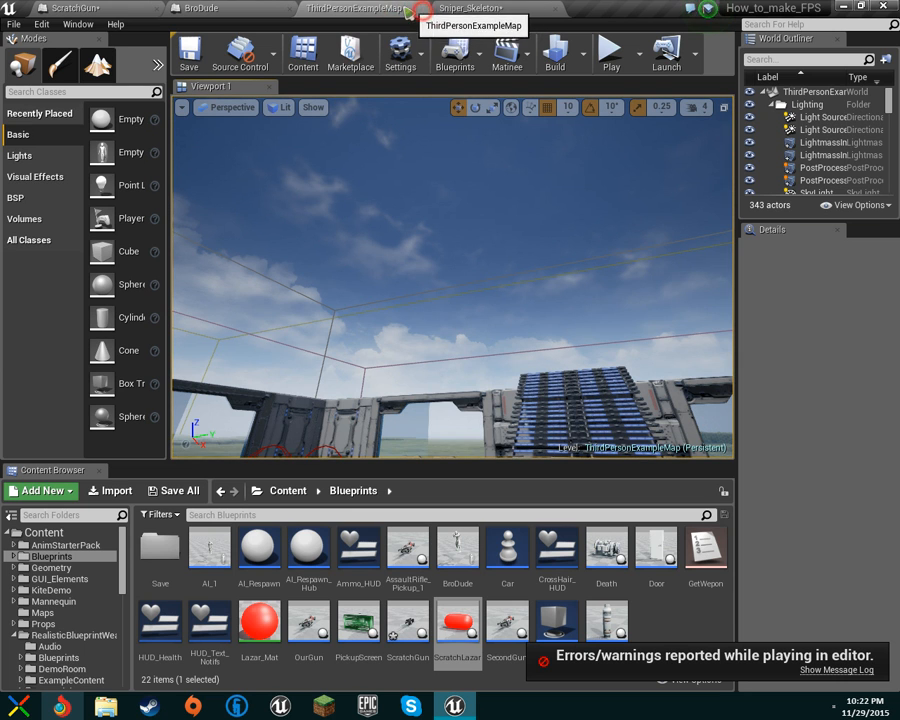
- Reopen ScratchGun, set the vector addition node's Y and Z values to 0, and compile
{"action": "left_click", "coordinate": [210, 8]}
{"action": "left_click", "coordinate": [80, 8]}
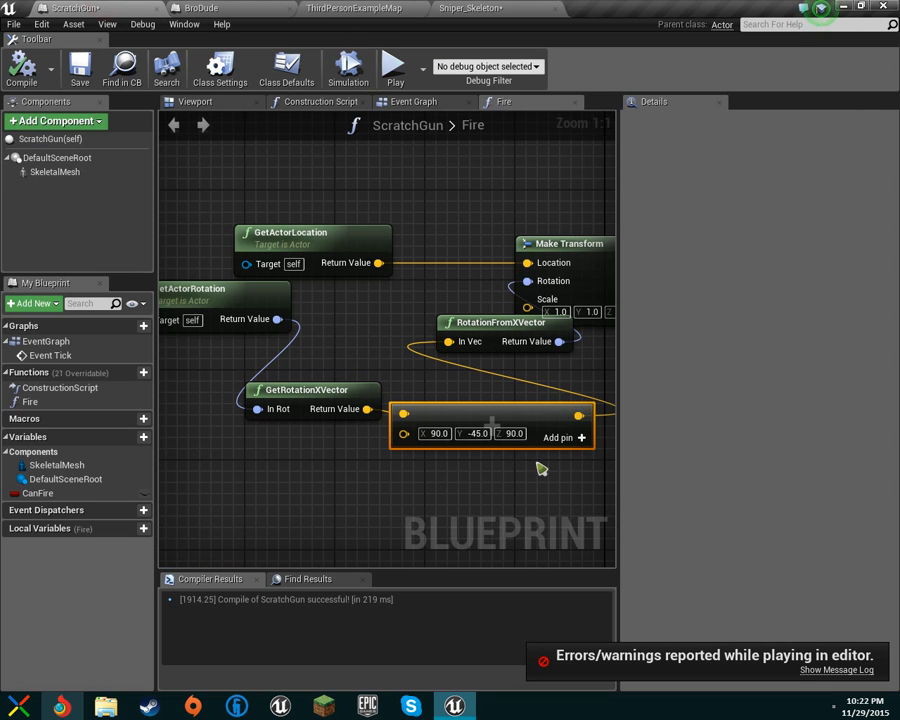
{"action": "left_click", "coordinate": [470, 433]}
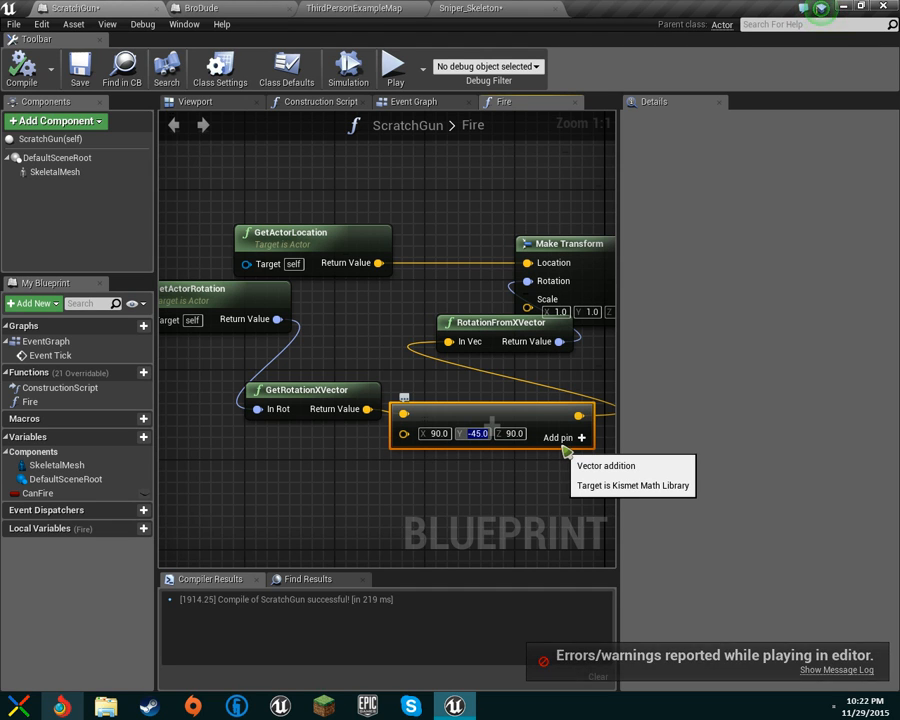
{"action": "type", "text": "0"}
{"action": "left_click", "coordinate": [496, 433]}
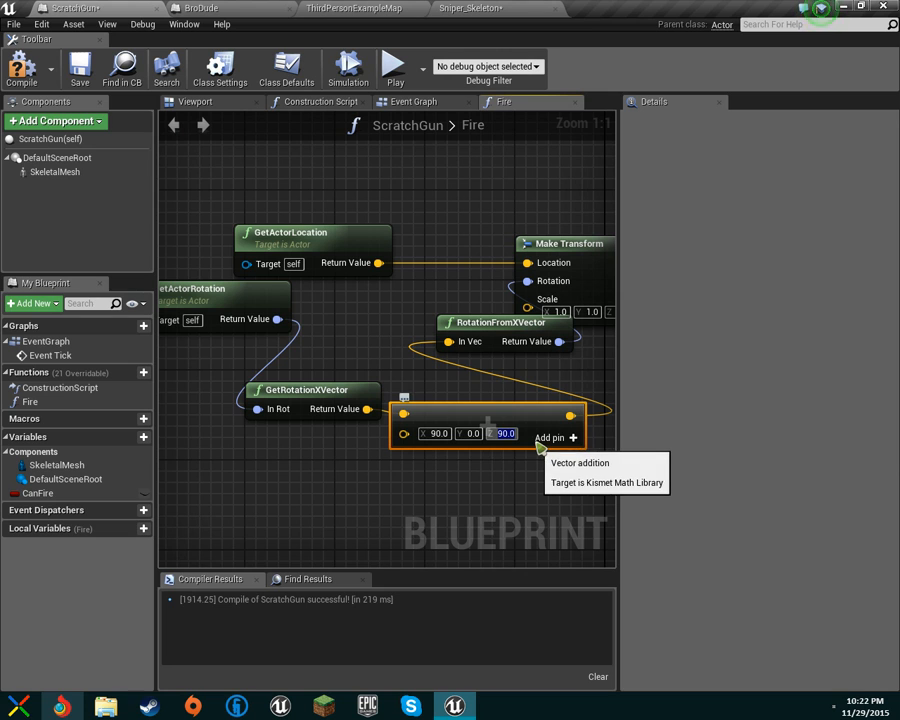
{"action": "type", "text": "0"}
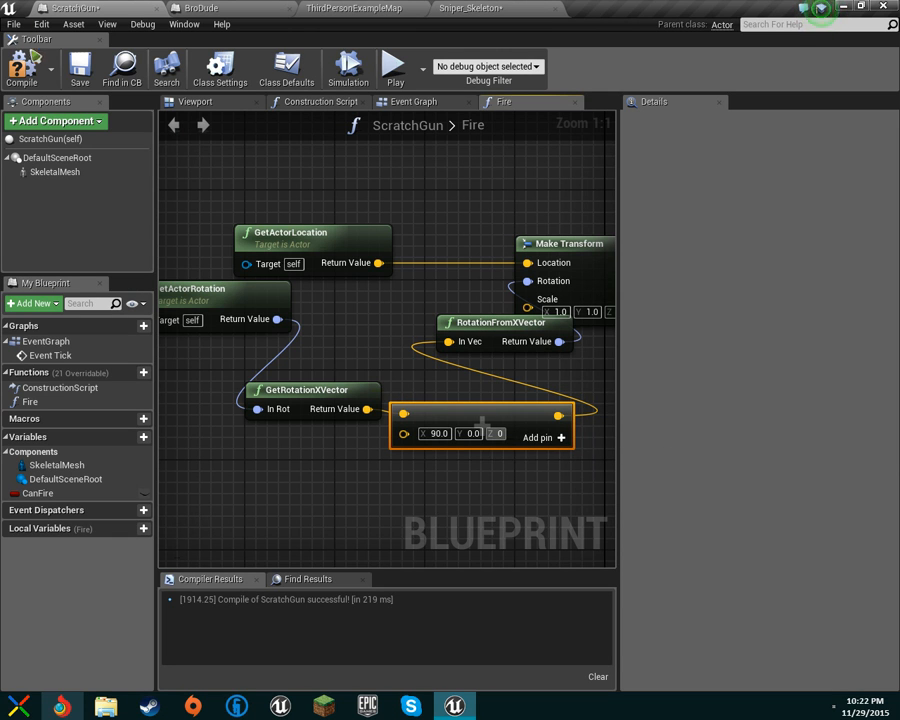
{"action": "left_click", "coordinate": [24, 62]}
- Rearrange the open editors and play the level, firing to check the laser direction with only the X 90 offset
{"action": "left_click_drag", "start_coordinate": [220, 8], "coordinate": [362, 28]}
{"action": "left_click_drag", "start_coordinate": [256, 7], "coordinate": [495, 8]}
{"action": "left_click_drag", "start_coordinate": [337, 8], "coordinate": [200, 5]}
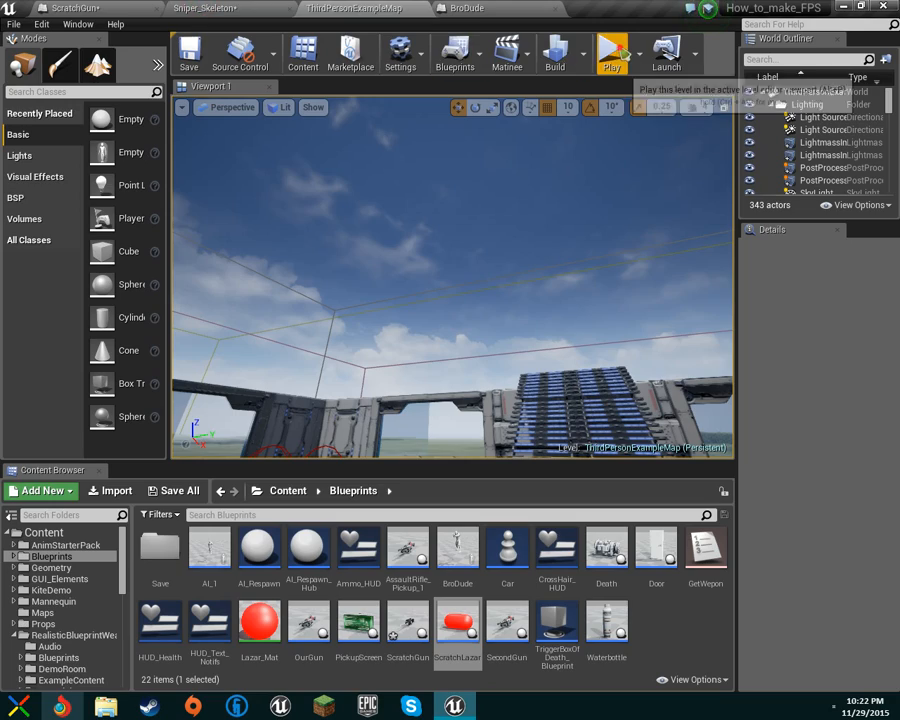
{"action": "left_click", "coordinate": [571, 242]}
{"action": "left_click", "coordinate": [467, 282]}
{"action": "left_click", "coordinate": [467, 282]}
{"action": "left_click", "coordinate": [467, 282]}
{"action": "left_click", "coordinate": [467, 282]}
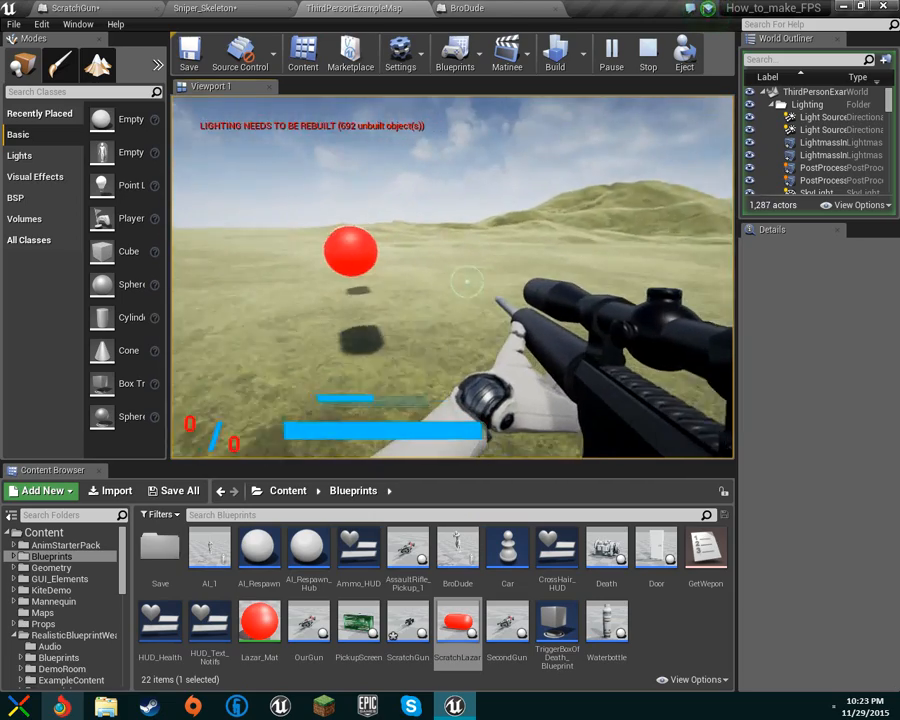
{"action": "key", "text": "Escape"}
- Place ThirdPersonExampleMap ahead of the other open editors and return to ScratchGun's Fire function
{"action": "left_click", "coordinate": [502, 8]}
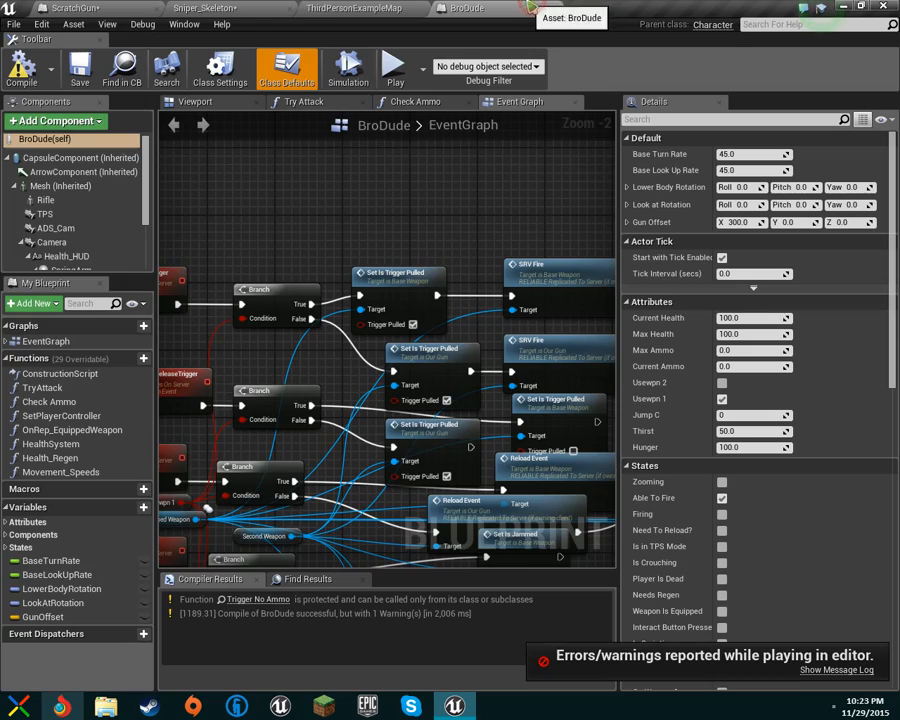
{"action": "left_click", "coordinate": [246, 6]}
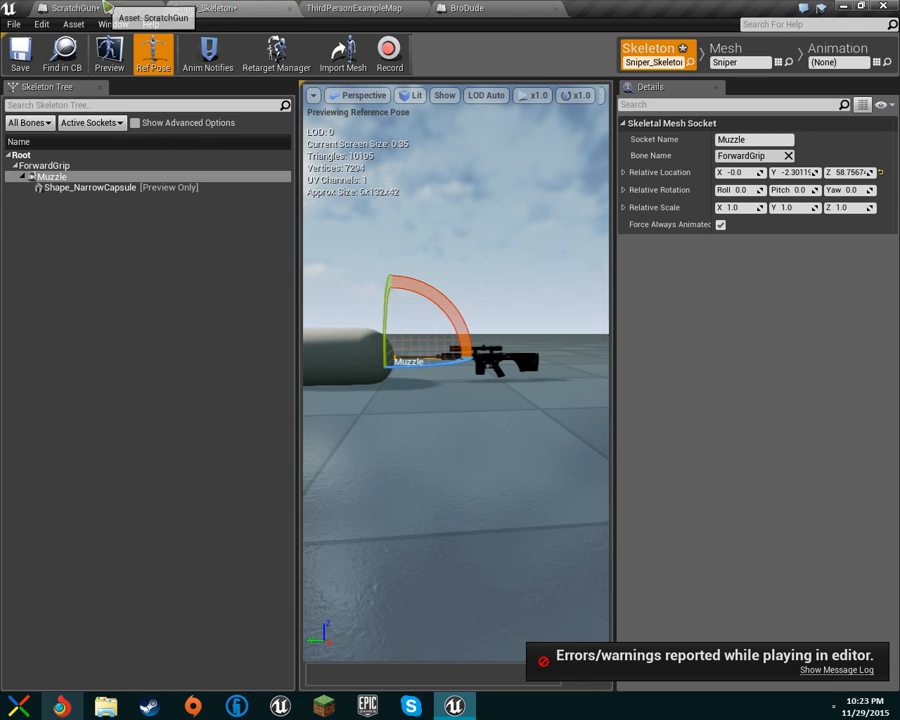
{"action": "left_click", "coordinate": [102, 6]}
{"action": "left_click_drag", "start_coordinate": [342, 6], "coordinate": [70, 6]}
{"action": "left_click", "coordinate": [205, 7]}
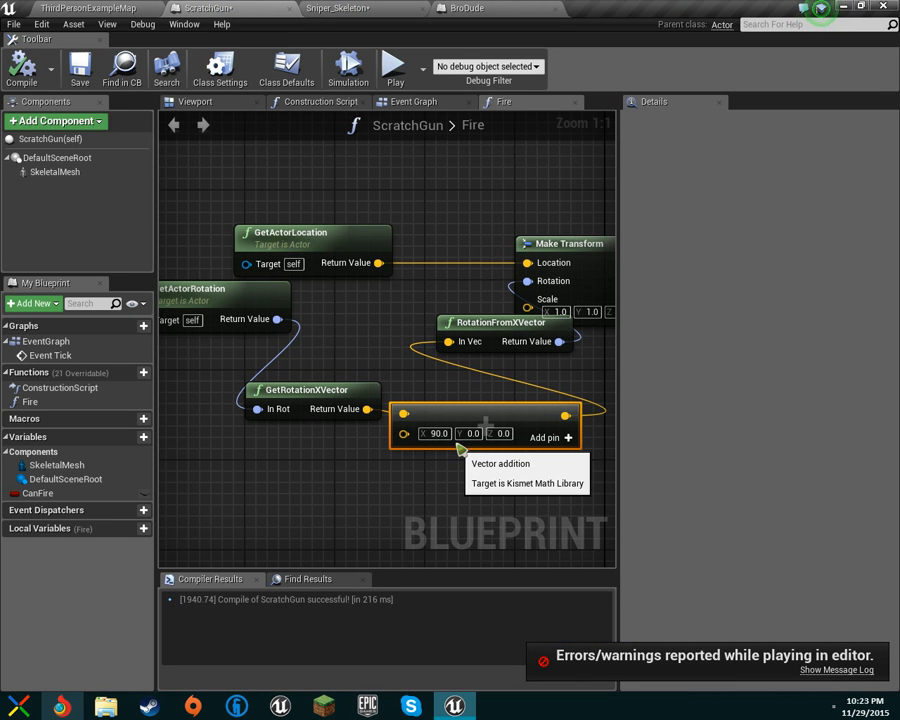
- Move the GetRotationXVector, vector addition and RotationFromXVector nodes away from Make Transform in the Fire function
{"action": "right_click_drag", "start_coordinate": [340, 267], "coordinate": [375, 382]}
{"action": "right_click_drag", "start_coordinate": [549, 513], "coordinate": [604, 435]}
{"action": "left_click_drag", "start_coordinate": [589, 461], "coordinate": [350, 336]}
{"action": "left_click_drag", "start_coordinate": [478, 306], "coordinate": [467, 329]}
{"action": "mouse_move", "coordinate": [438, 375]}
{"action": "left_mouse_down"}
{"action": "mouse_move", "coordinate": [382, 461]}
{"action": "mouse_move", "coordinate": [428, 362]}
{"action": "left_mouse_up"}
- Collapse GetRotationXVector, the vector addition and RotationFromXVector into one graph node named GoForward, and compile the blueprint
{"action": "right_click", "coordinate": [455, 383]}
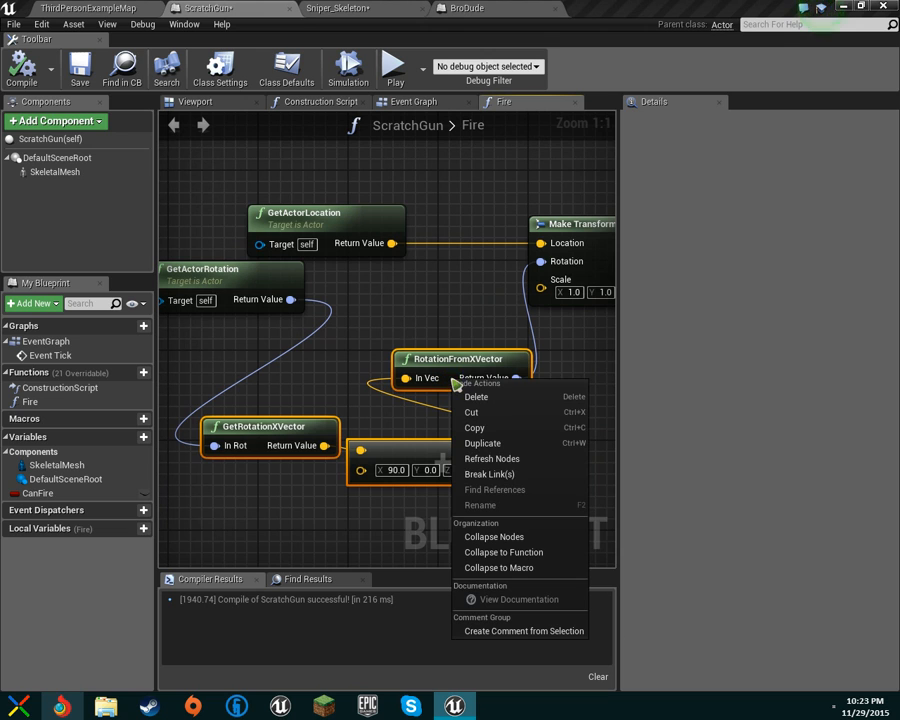
{"action": "left_click", "coordinate": [548, 495]}
{"action": "left_click_drag", "start_coordinate": [270, 334], "coordinate": [476, 474]}
{"action": "right_click", "coordinate": [476, 457]}
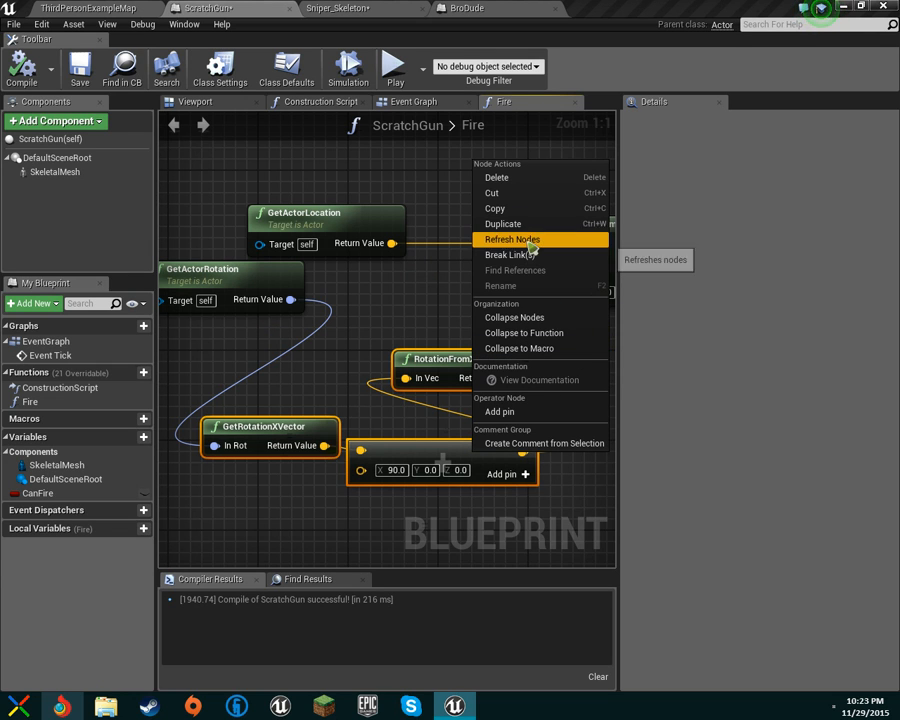
{"action": "left_click", "coordinate": [546, 317]}
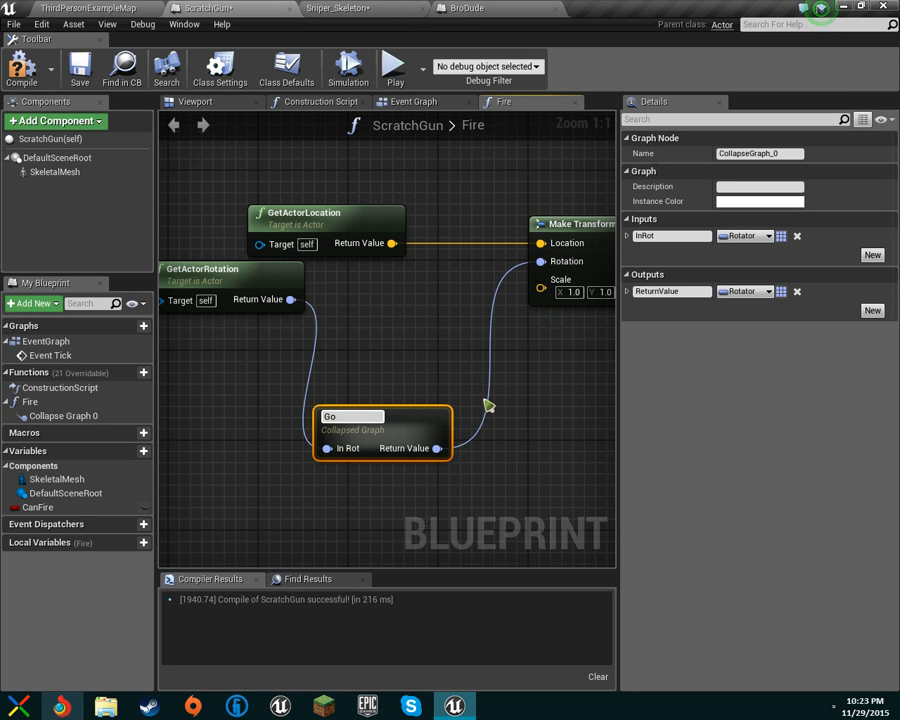
{"action": "type", "text": "GoForward"}
{"action": "key", "text": "Return"}
{"action": "left_click", "coordinate": [22, 68]}
- Play-test the level with the collapsed GoForward graph, return to ScratchGun and check the play-in-editor message log
{"action": "left_click", "coordinate": [52, 7]}
{"action": "left_click", "coordinate": [622, 60]}
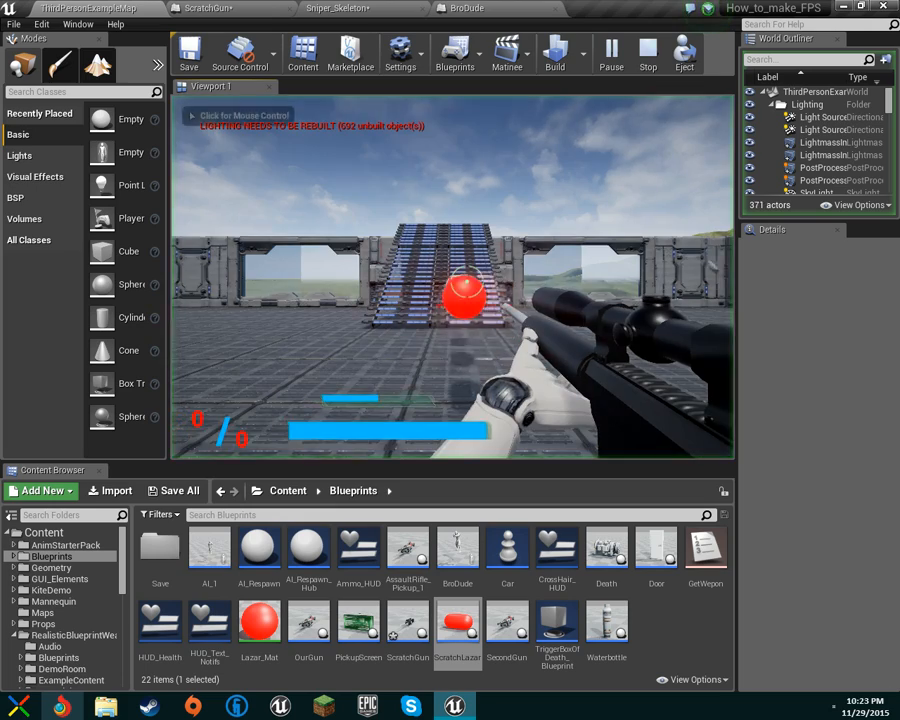
{"action": "key", "text": "Escape"}
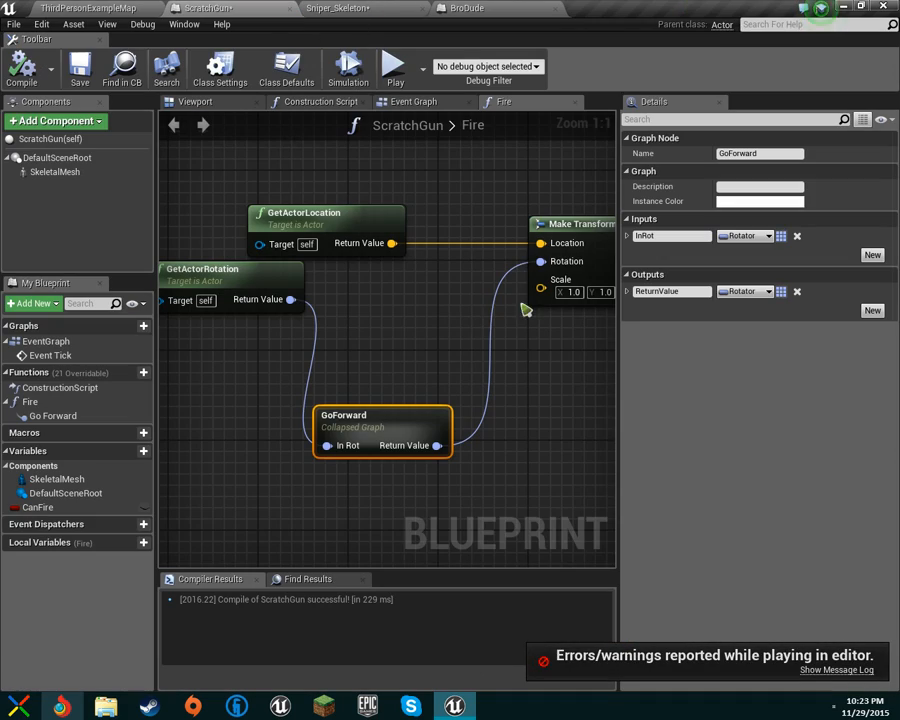
{"action": "left_click", "coordinate": [845, 670]}
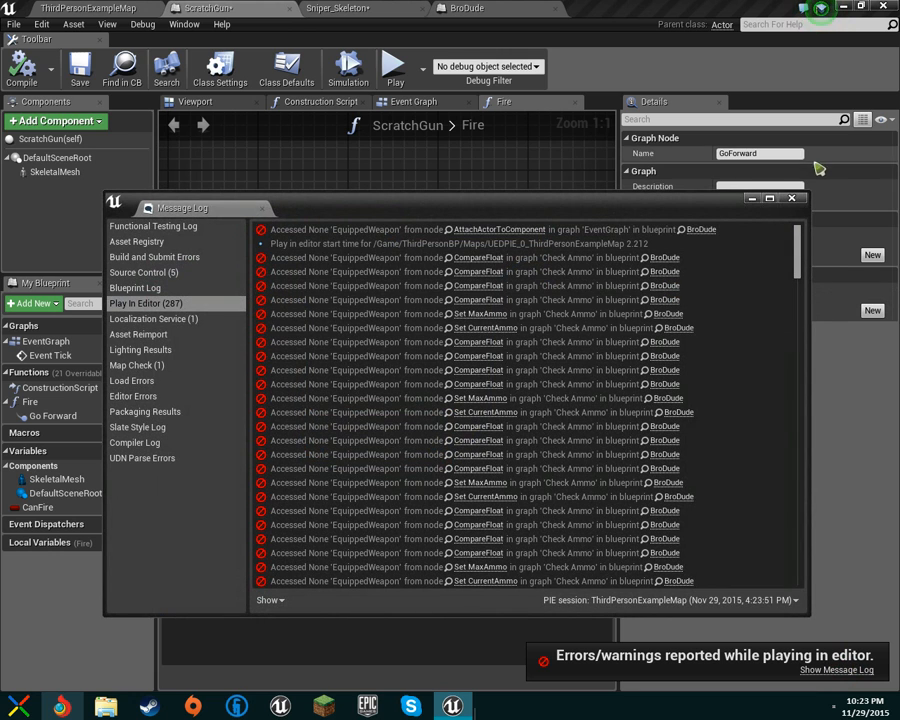
{"action": "left_click", "coordinate": [792, 199]}
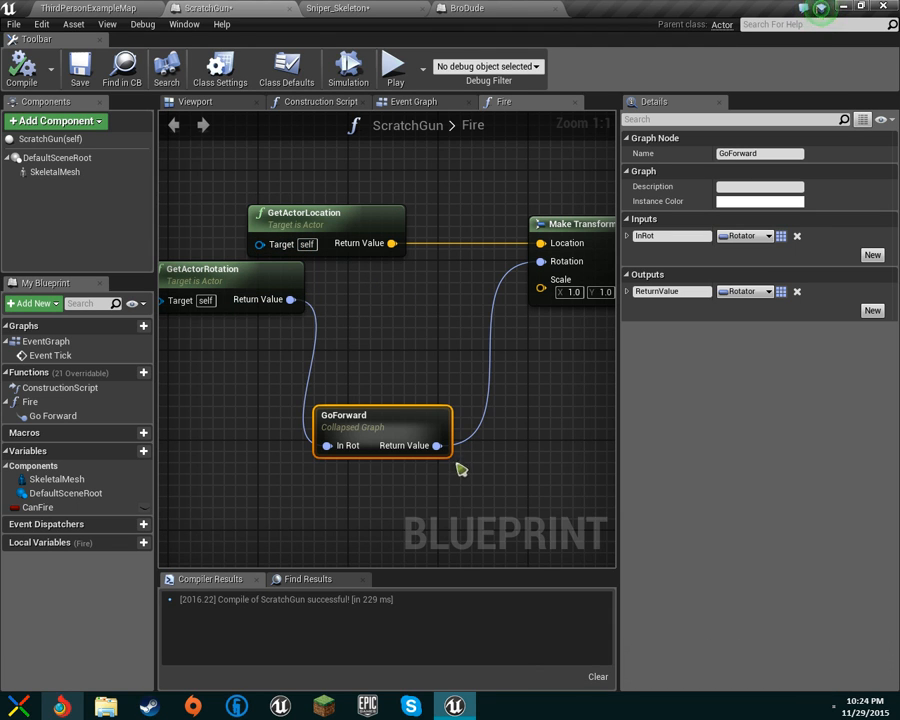
- Move GoForward close to GetActorRotation and place GetActorLocation farther up and away from Make Transform
{"action": "left_click_drag", "start_coordinate": [398, 412], "coordinate": [364, 345]}
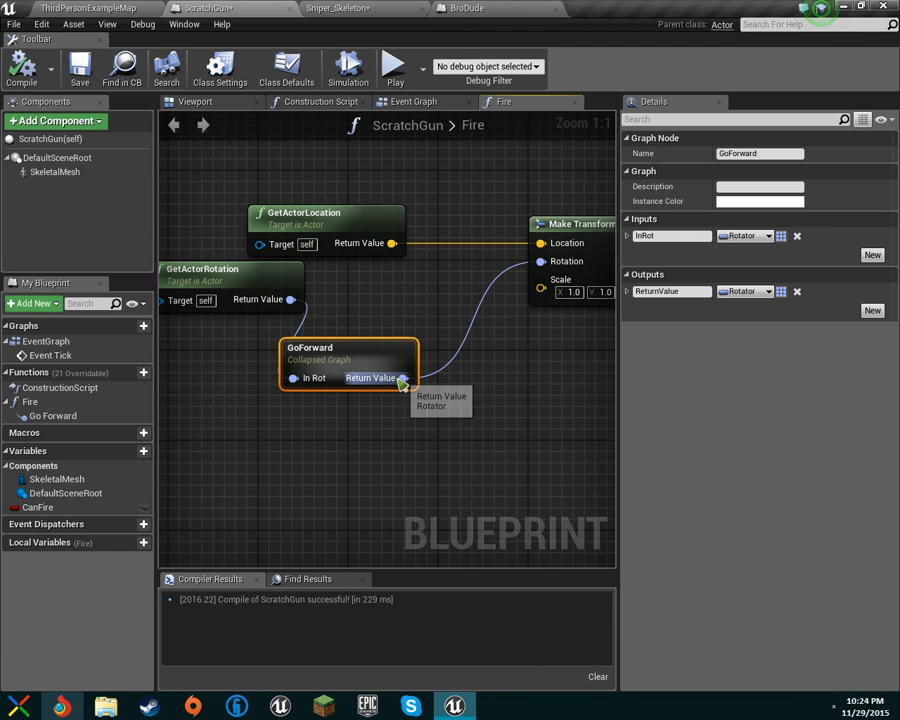
{"action": "right_click_drag", "start_coordinate": [455, 322], "coordinate": [349, 400]}
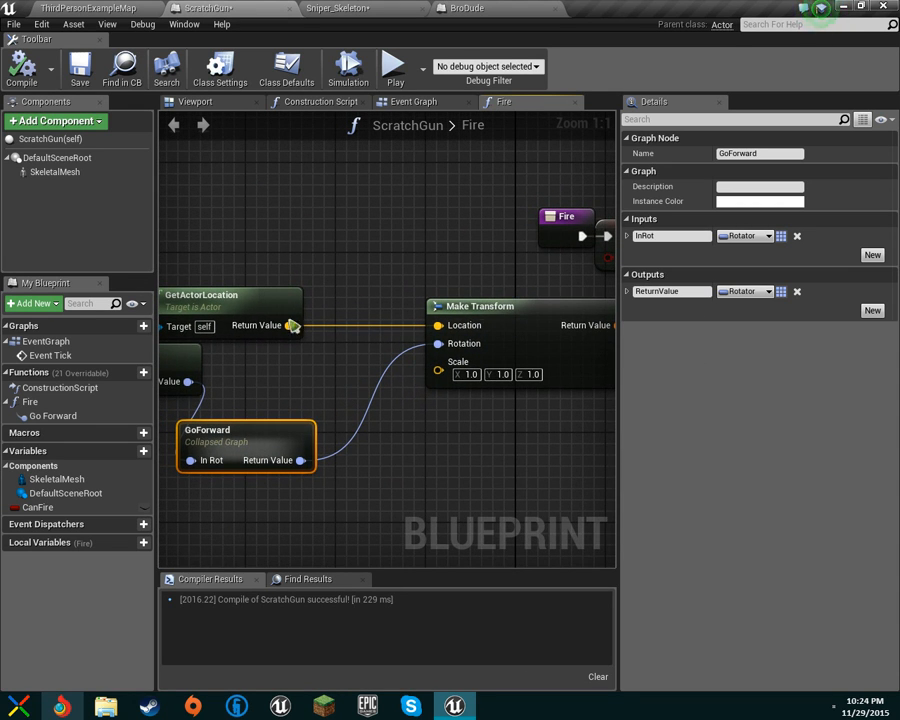
{"action": "left_click_drag", "start_coordinate": [227, 295], "coordinate": [171, 183]}
{"action": "right_click_drag", "start_coordinate": [295, 319], "coordinate": [300, 377]}
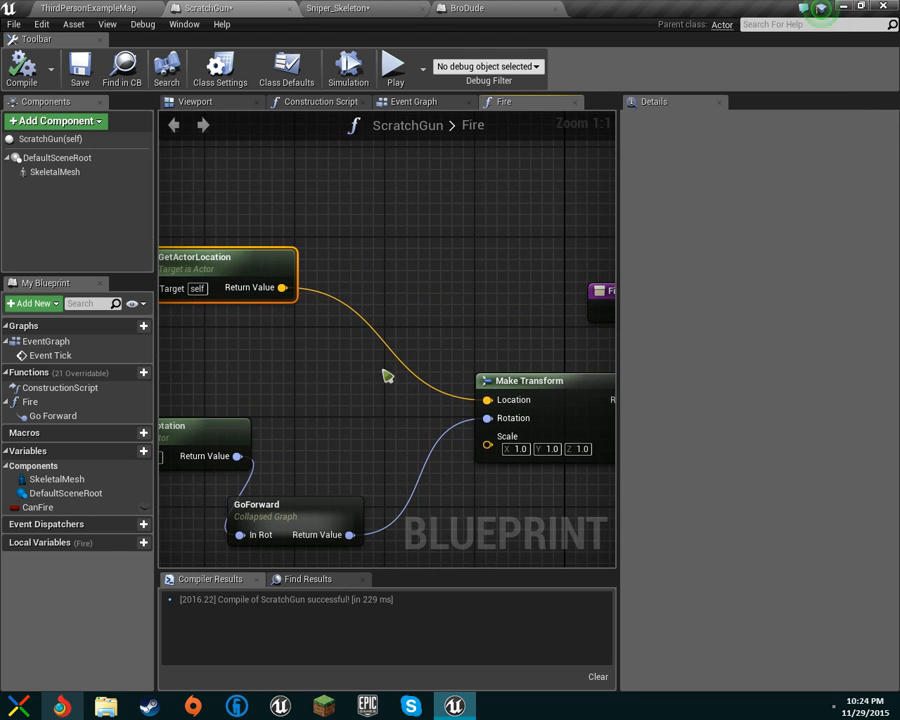
{"action": "right_click_drag", "start_coordinate": [403, 366], "coordinate": [485, 367]}
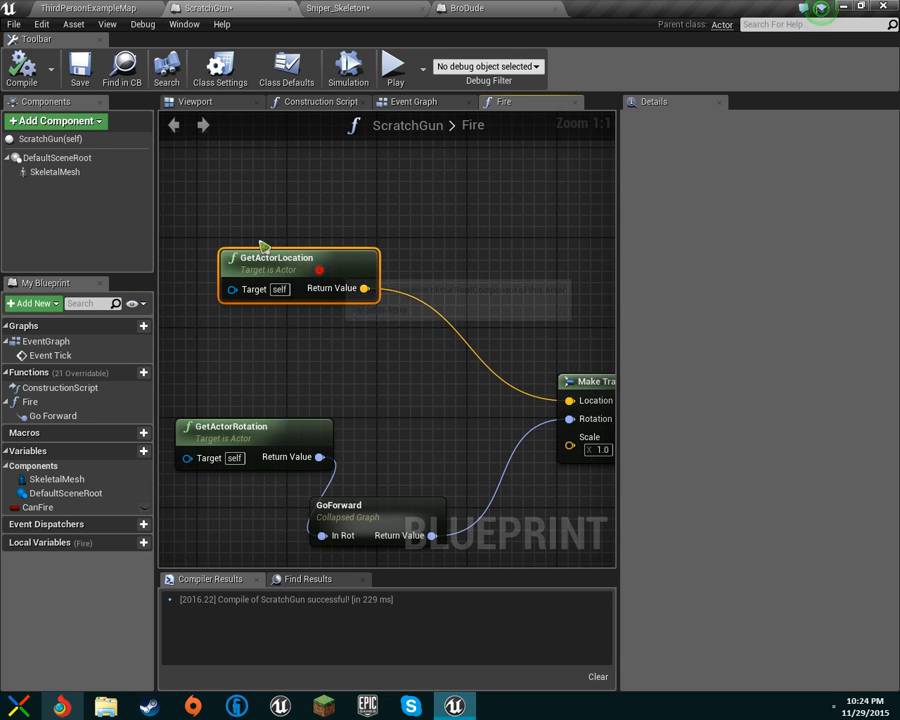
{"action": "left_click_drag", "start_coordinate": [262, 246], "coordinate": [139, 189]}
- Add a Get Owner node targeting SkeletalMesh and connect it to the Target of GetActorLocation
{"action": "left_click_drag", "start_coordinate": [569, 400], "coordinate": [403, 355]}
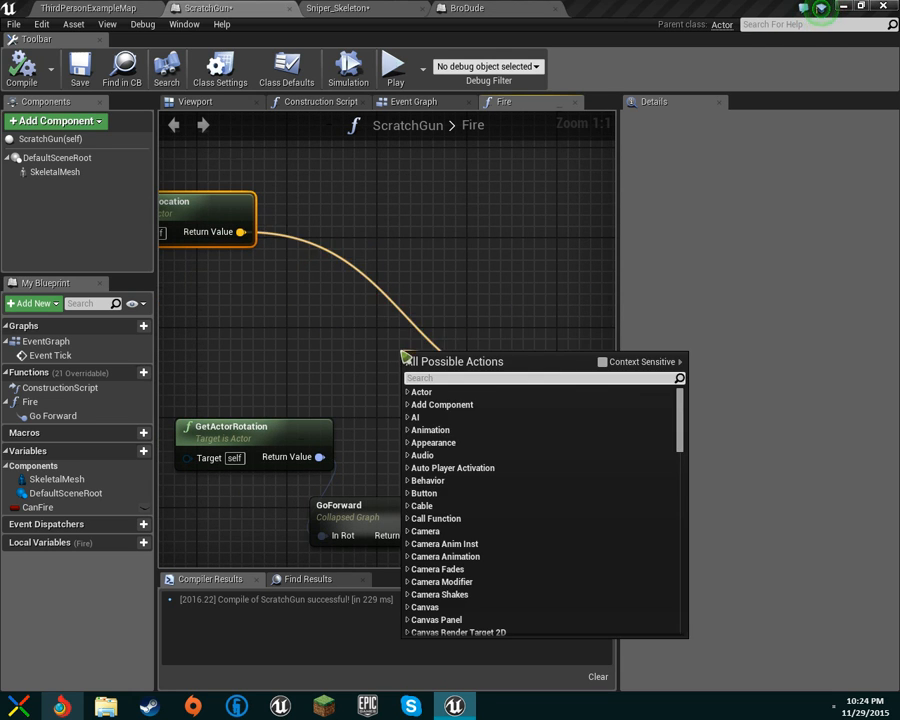
{"action": "right_click_drag", "start_coordinate": [305, 360], "coordinate": [374, 366]}
{"action": "left_click_drag", "start_coordinate": [40, 173], "coordinate": [403, 281]}
{"action": "left_click_drag", "start_coordinate": [50, 172], "coordinate": [175, 285]}
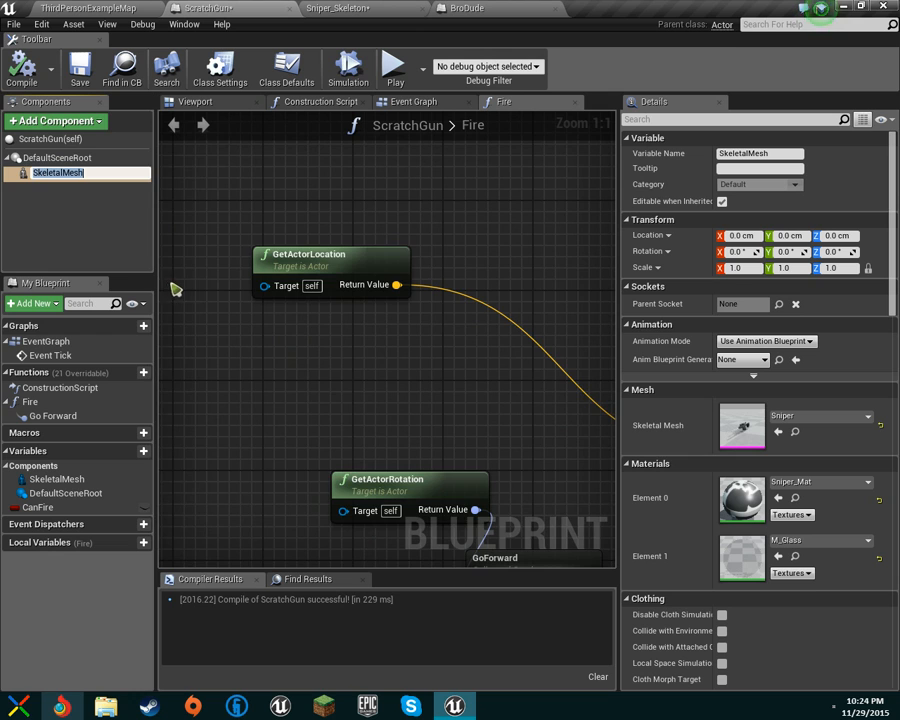
{"action": "right_click_drag", "start_coordinate": [234, 297], "coordinate": [394, 322]}
{"action": "left_click_drag", "start_coordinate": [425, 310], "coordinate": [347, 320]}
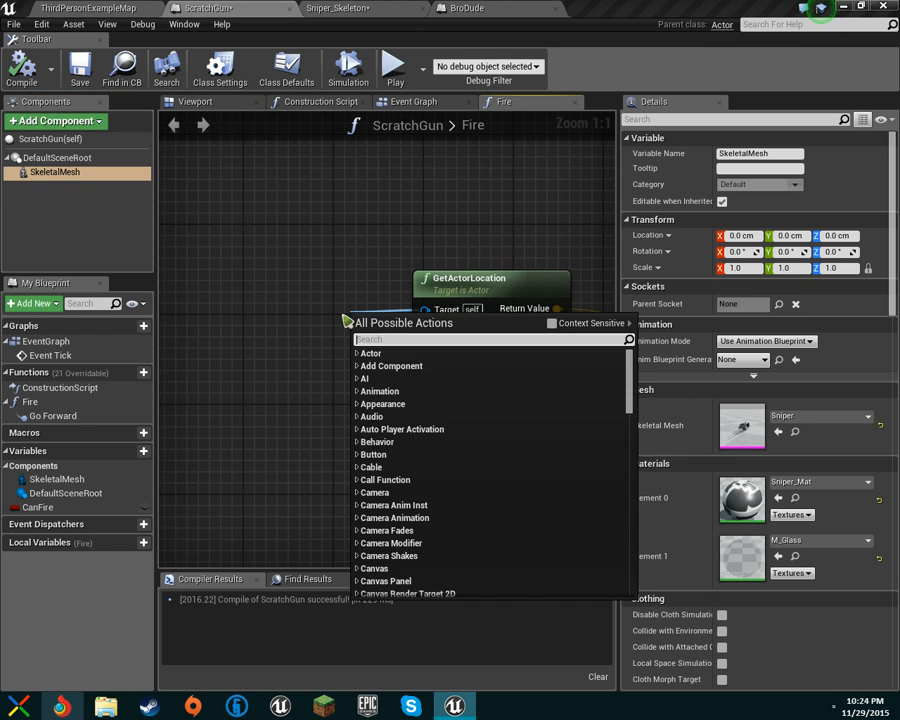
{"action": "type", "text": "owner"}
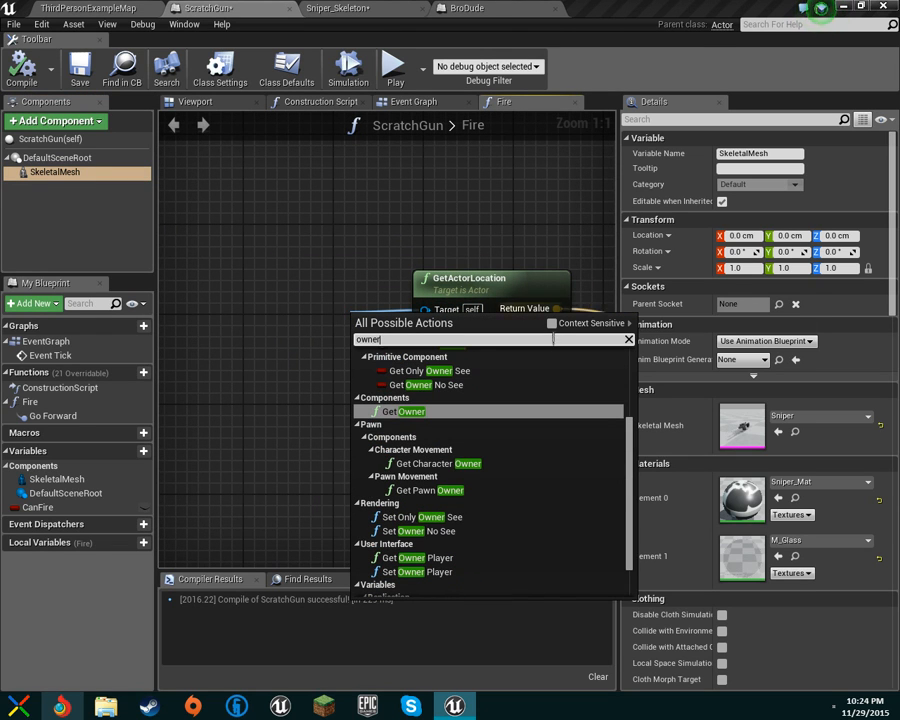
{"action": "left_click", "coordinate": [551, 324]}
{"action": "left_click", "coordinate": [476, 377]}
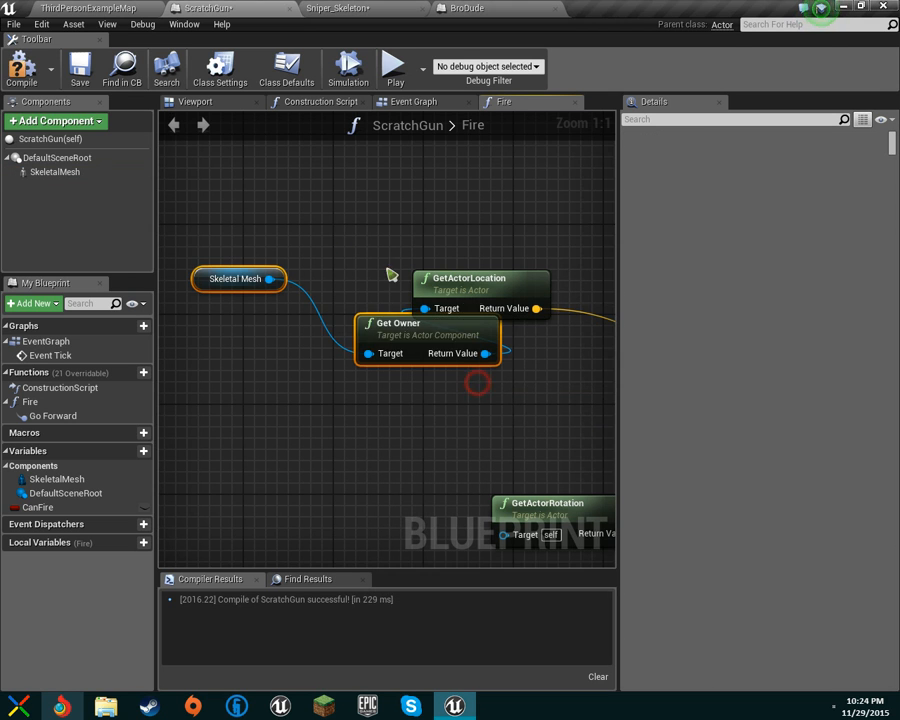
- Compile ScratchGun and play the level, firing to check where the lasers spawn with the owner's location
{"action": "left_click", "coordinate": [22, 66]}
{"action": "left_click", "coordinate": [60, 7]}
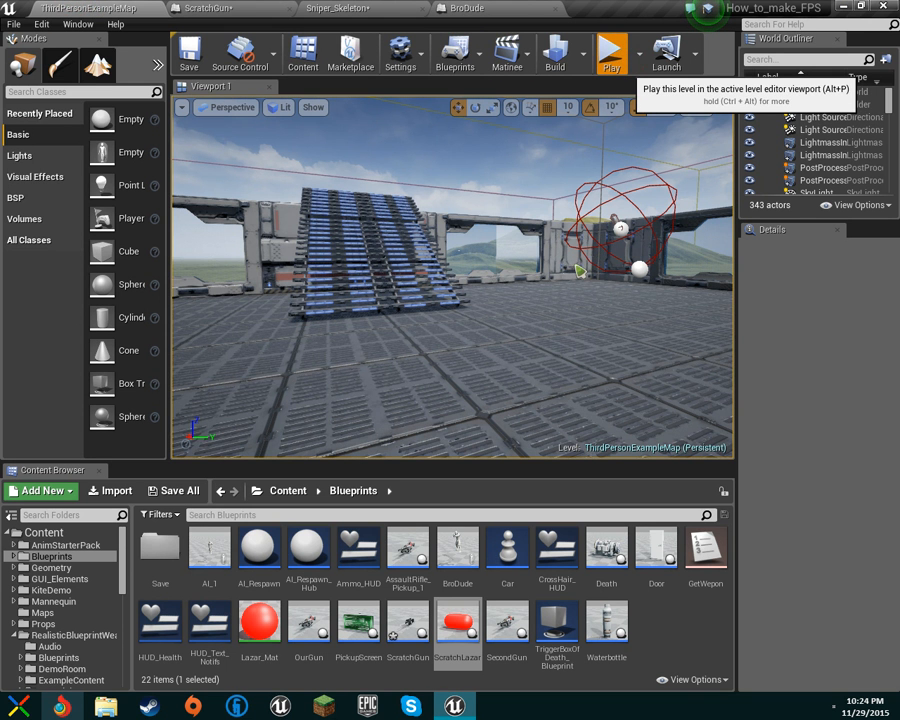
{"action": "left_click", "coordinate": [612, 58]}
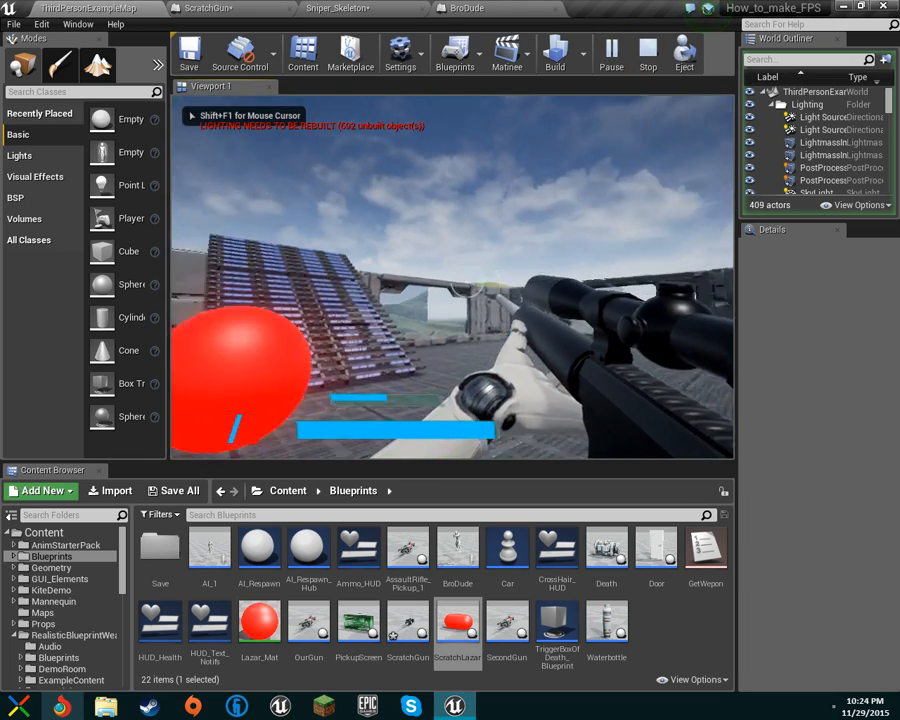
{"action": "key", "text": "Escape"}
- Line up the Skeletal Mesh and Get Owner nodes in front of GetActorLocation in ScratchGun's Fire function
{"action": "left_click", "coordinate": [208, 8]}
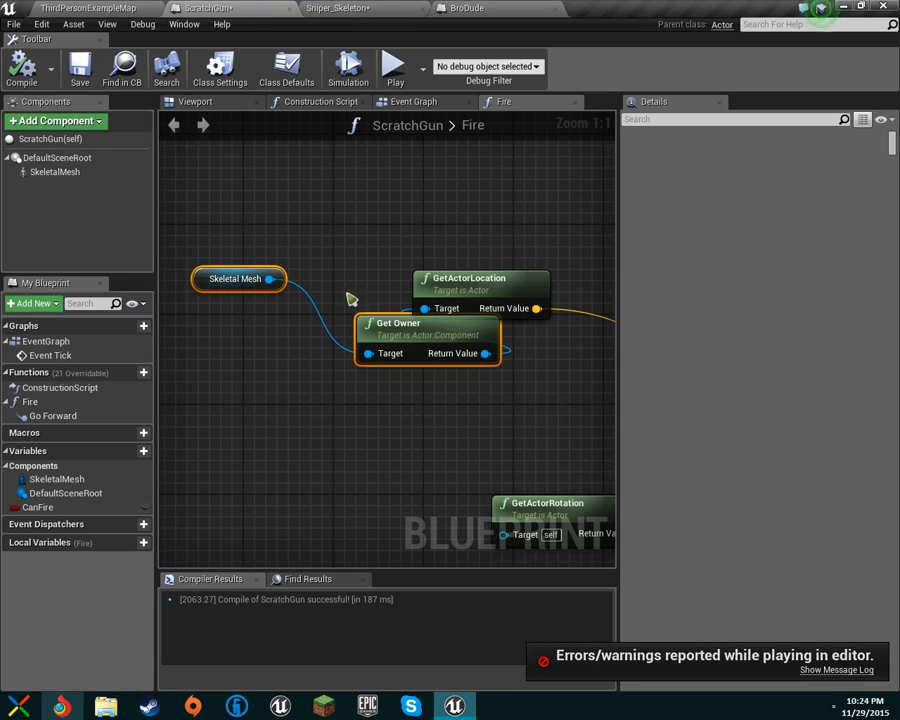
{"action": "left_click_drag", "start_coordinate": [453, 338], "coordinate": [358, 291]}
{"action": "right_click_drag", "start_coordinate": [239, 321], "coordinate": [401, 350]}
{"action": "left_click_drag", "start_coordinate": [262, 250], "coordinate": [266, 318]}
{"action": "right_click_drag", "start_coordinate": [414, 376], "coordinate": [215, 364]}
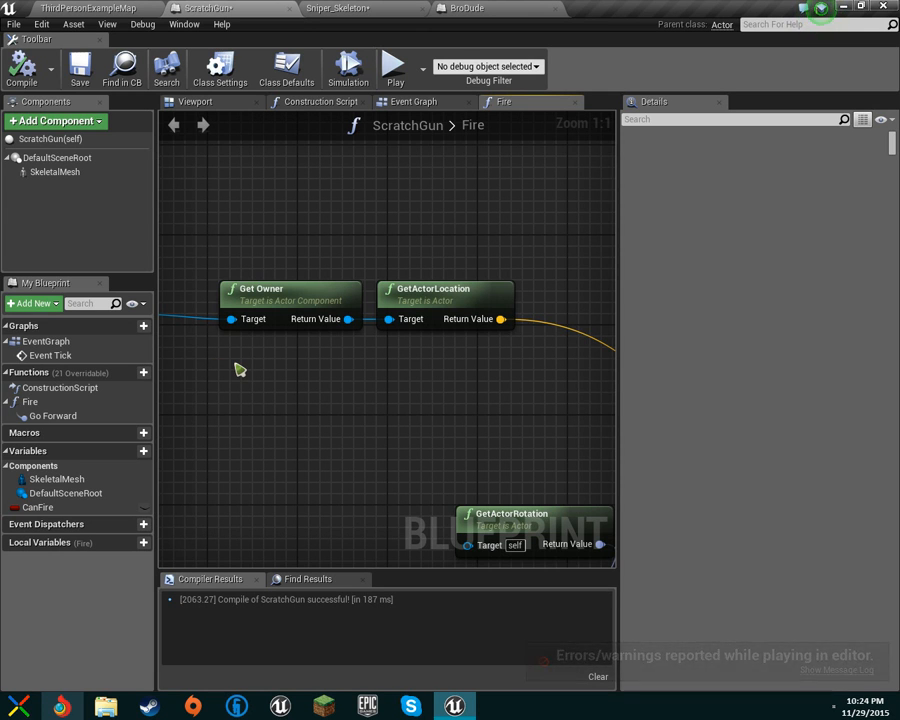
{"action": "right_click_drag", "start_coordinate": [238, 370], "coordinate": [315, 351]}
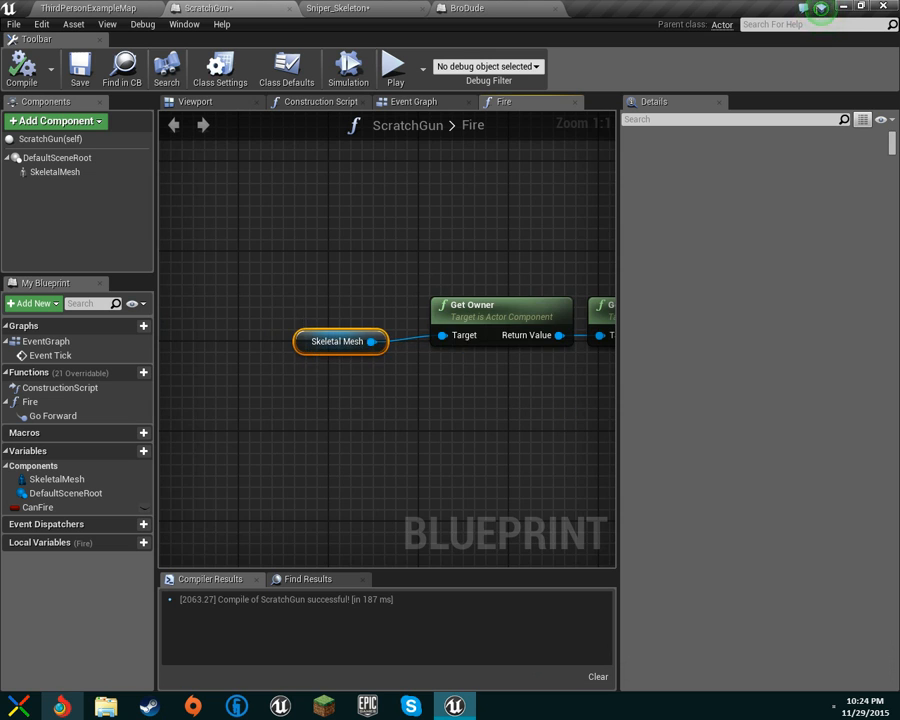
- Delete the Skeletal Mesh and Get Owner nodes feeding GetActorLocation, and look over the remaining Fire graph
{"action": "right_click_drag", "start_coordinate": [565, 414], "coordinate": [450, 421]}
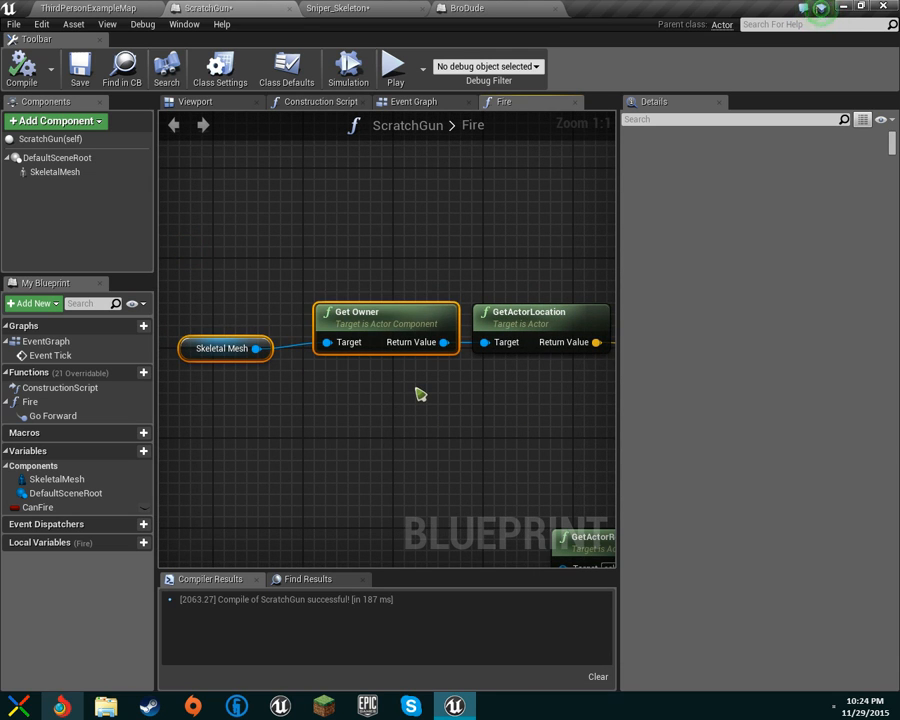
{"action": "right_click_drag", "start_coordinate": [481, 410], "coordinate": [208, 248]}
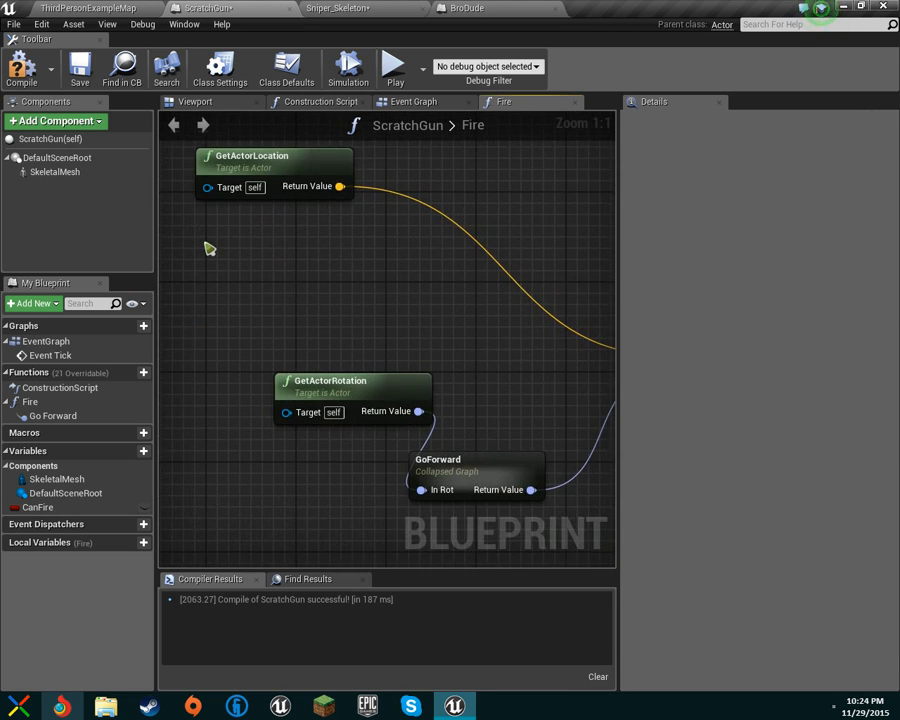
{"action": "right_click_drag", "start_coordinate": [308, 168], "coordinate": [192, 139]}
{"action": "right_click_drag", "start_coordinate": [448, 249], "coordinate": [180, 248]}
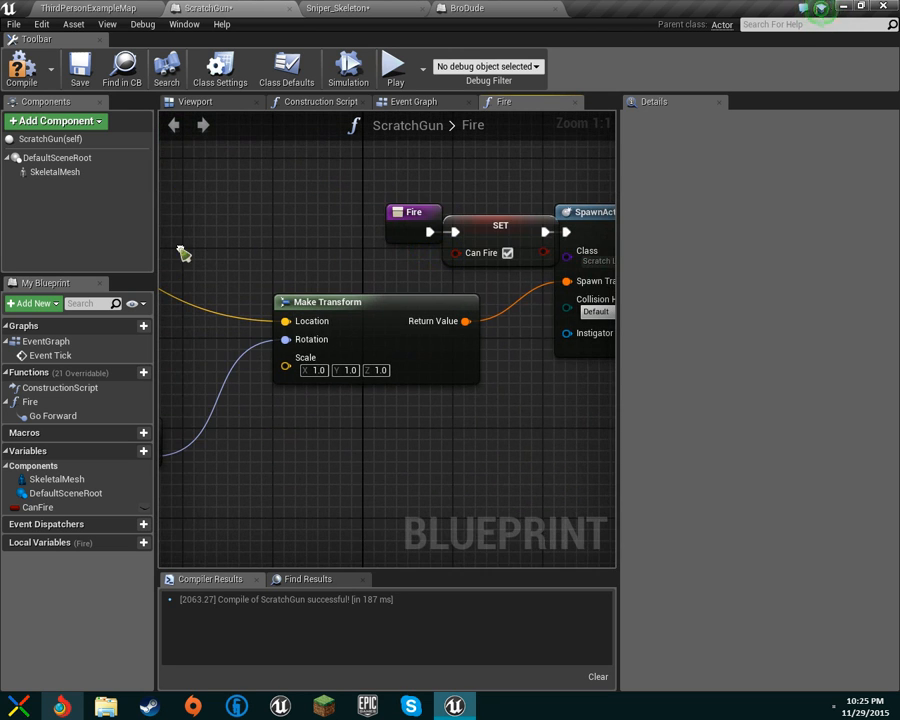
{"action": "right_click_drag", "start_coordinate": [421, 301], "coordinate": [322, 243]}
- Open the OurGun blueprint and examine the projectile spawn variables in its Try Spawn Projectile function
{"action": "left_click", "coordinate": [60, 7]}
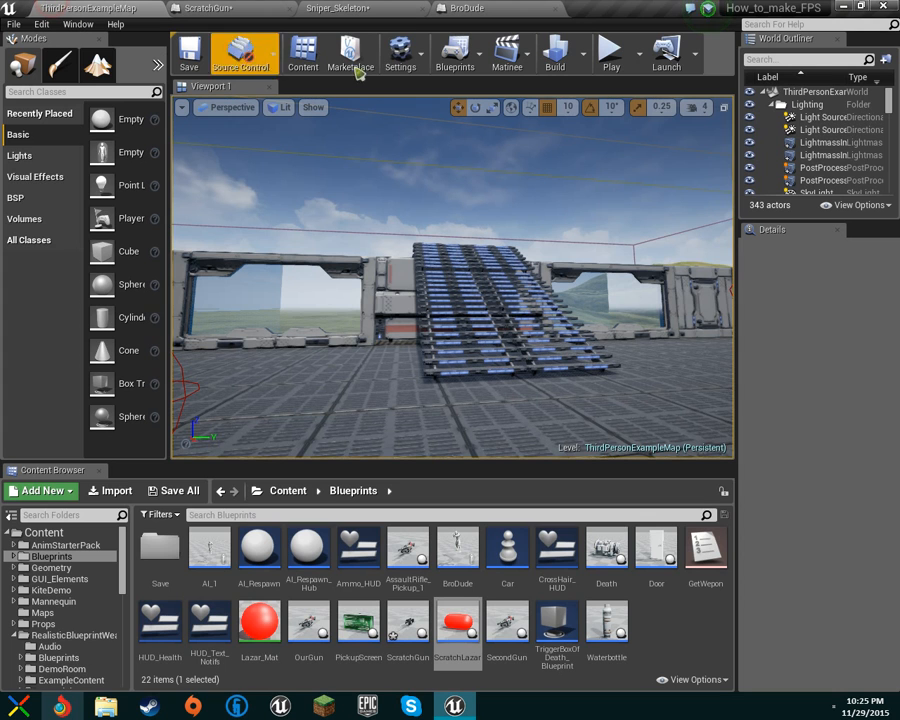
{"action": "double_click", "coordinate": [308, 622]}
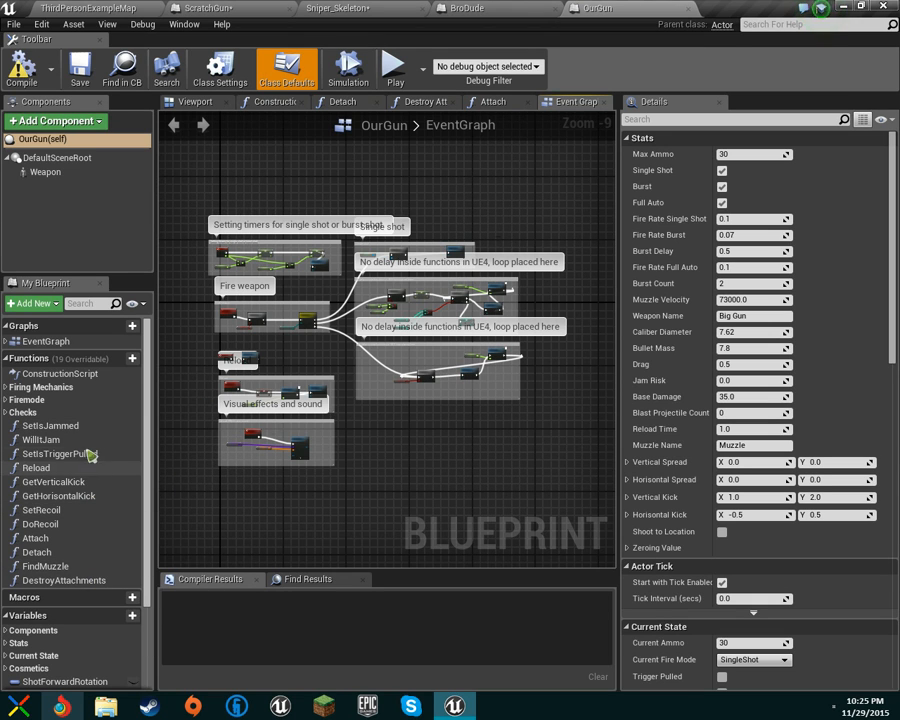
{"action": "left_click", "coordinate": [45, 387]}
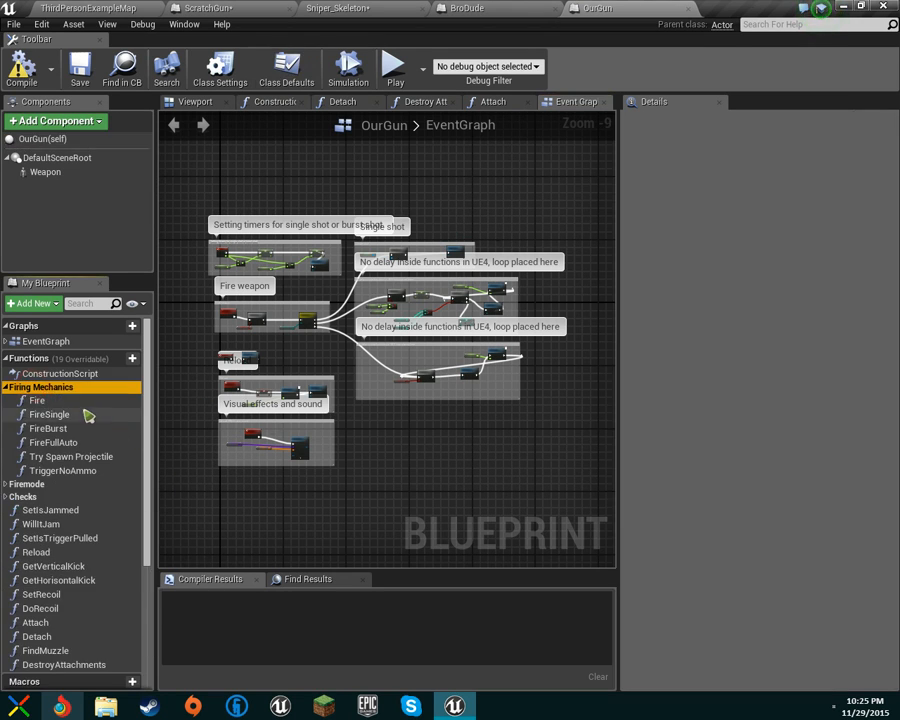
{"action": "double_click", "coordinate": [122, 458]}
{"action": "scroll", "coordinate": [444, 280], "scroll_direction": "up", "scroll_amount": 9}
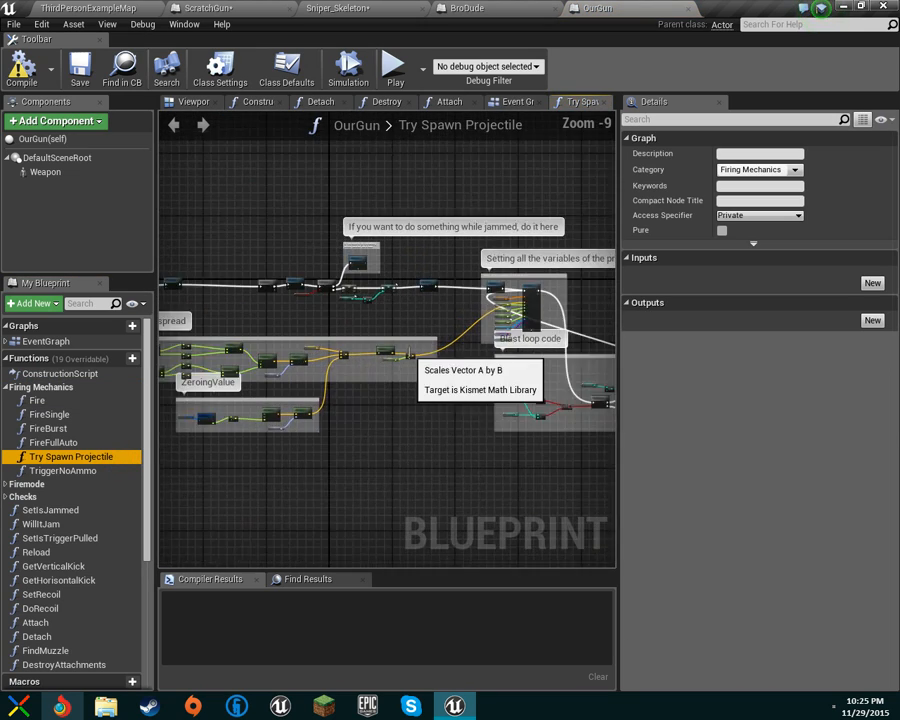
{"action": "right_click_drag", "start_coordinate": [425, 311], "coordinate": [163, 318]}
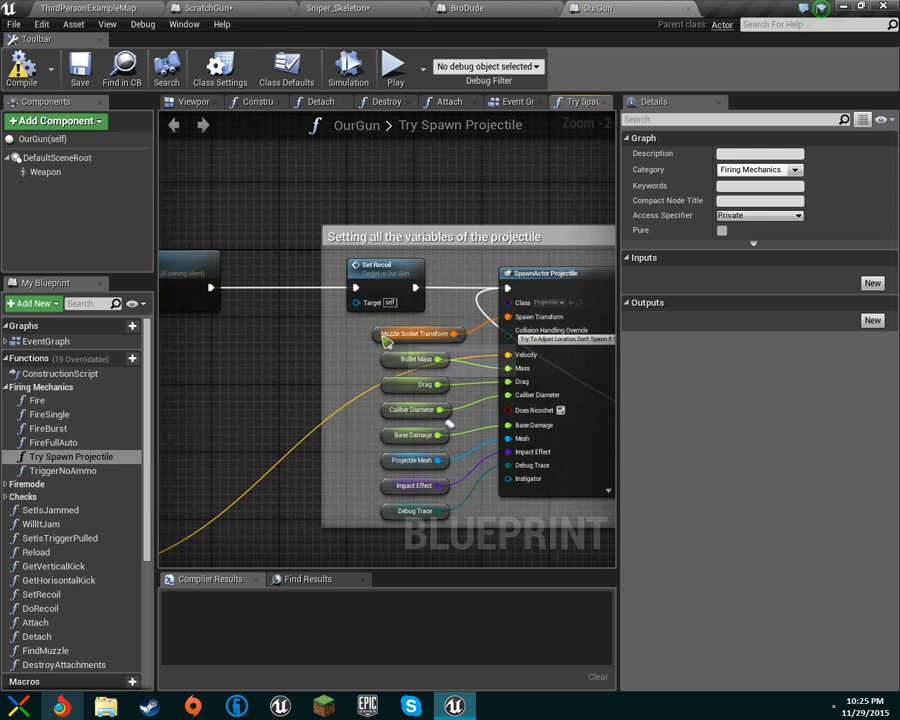
{"action": "scroll", "coordinate": [414, 364], "scroll_direction": "up", "scroll_amount": 1}
{"action": "scroll", "coordinate": [414, 364], "scroll_direction": "up", "scroll_amount": 1}
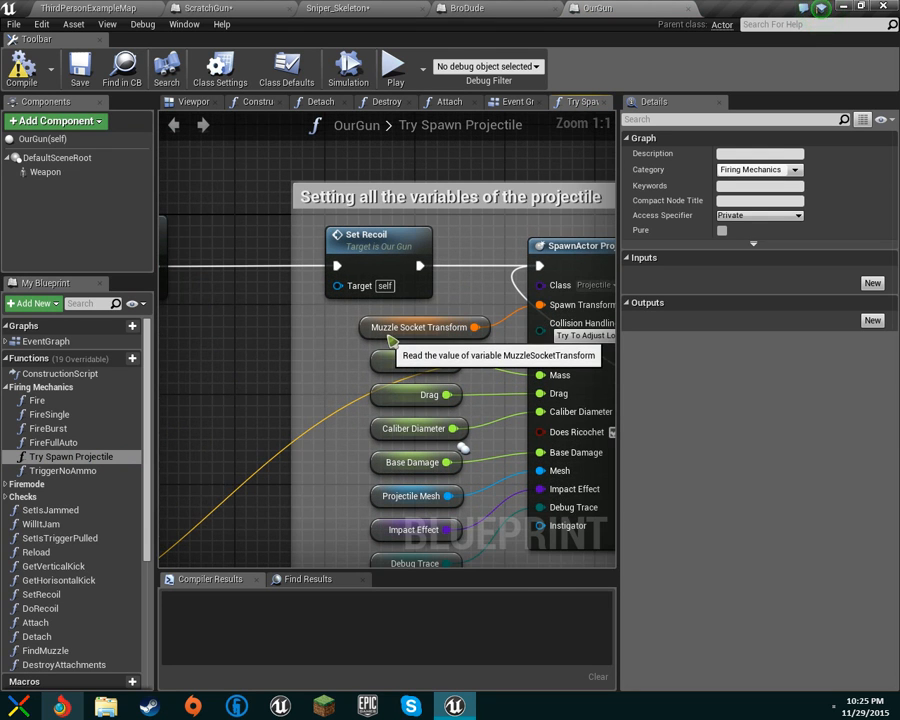
- Inspect the default value of the MuzzleSocketTransform variable and find its references in the OurGun blueprint
{"action": "left_click", "coordinate": [390, 340]}
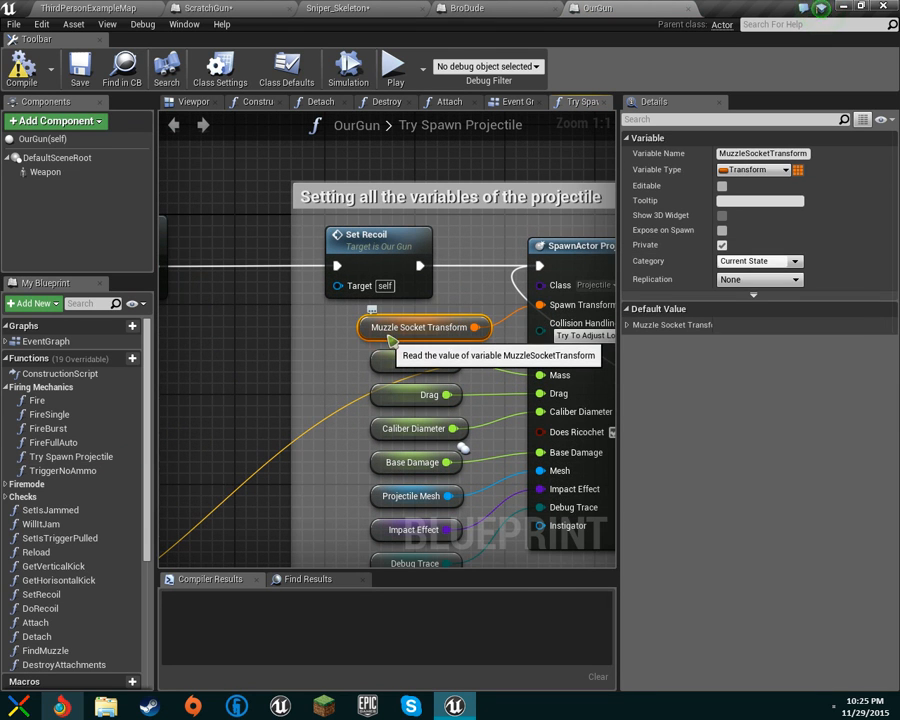
{"action": "left_click", "coordinate": [628, 325]}
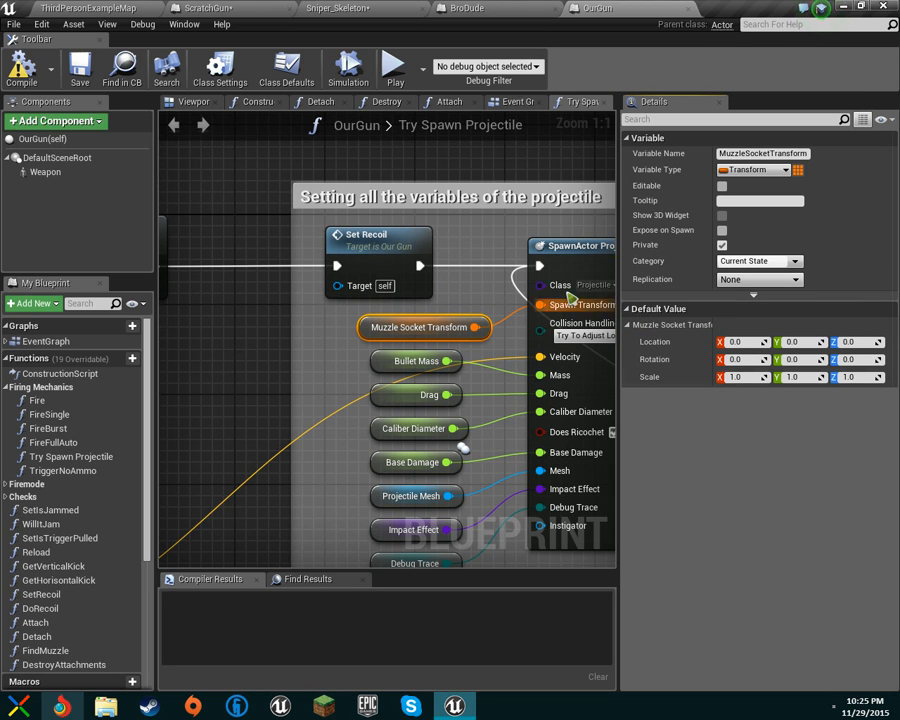
{"action": "right_click", "coordinate": [490, 331]}
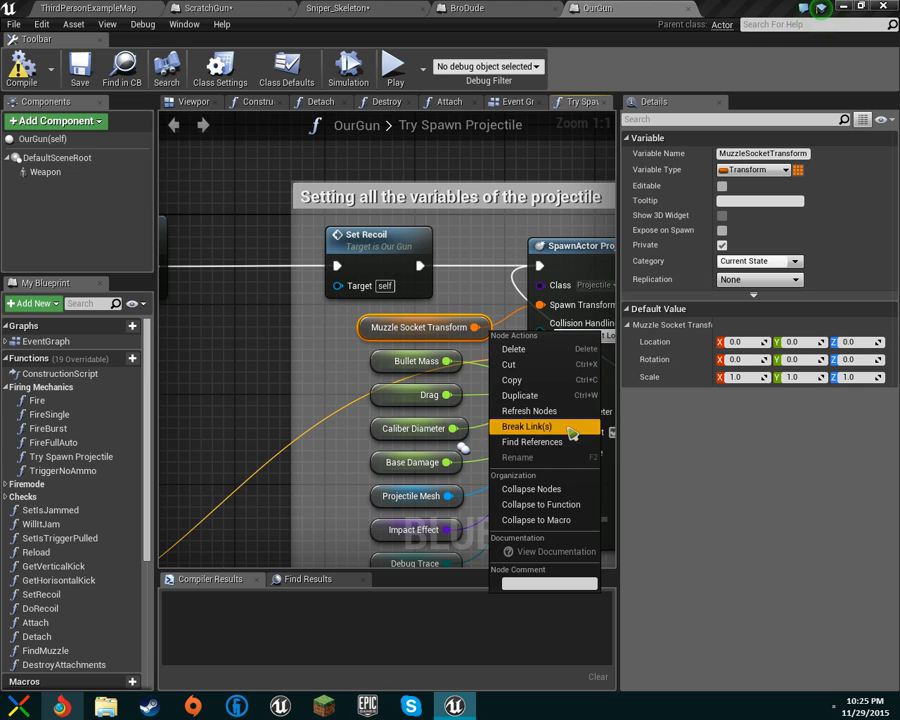
{"action": "left_click", "coordinate": [566, 442]}
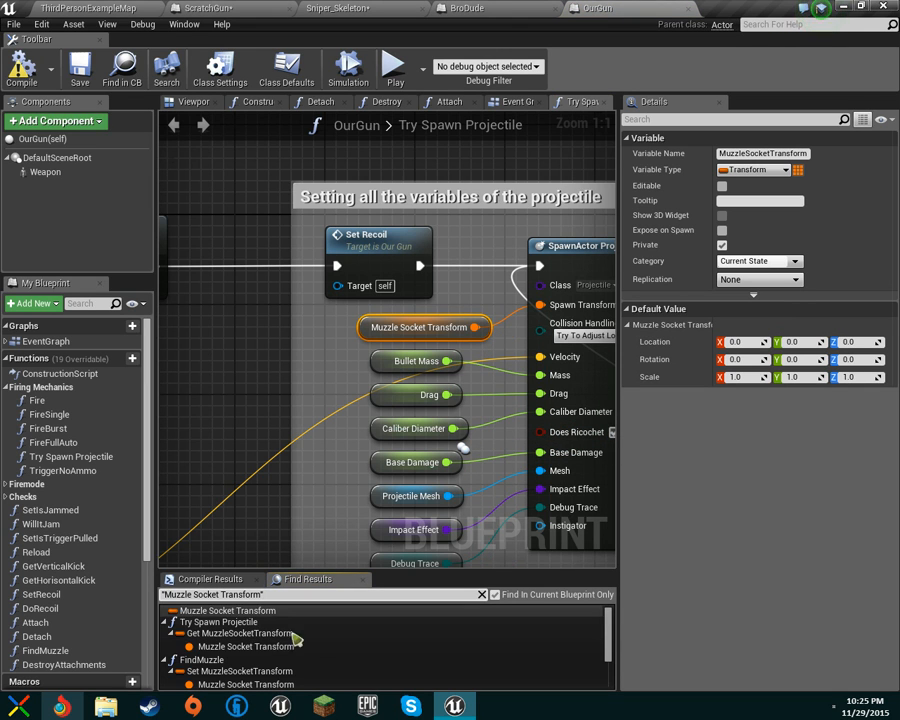
{"action": "scroll", "coordinate": [270, 652], "scroll_direction": "down", "scroll_amount": 1}
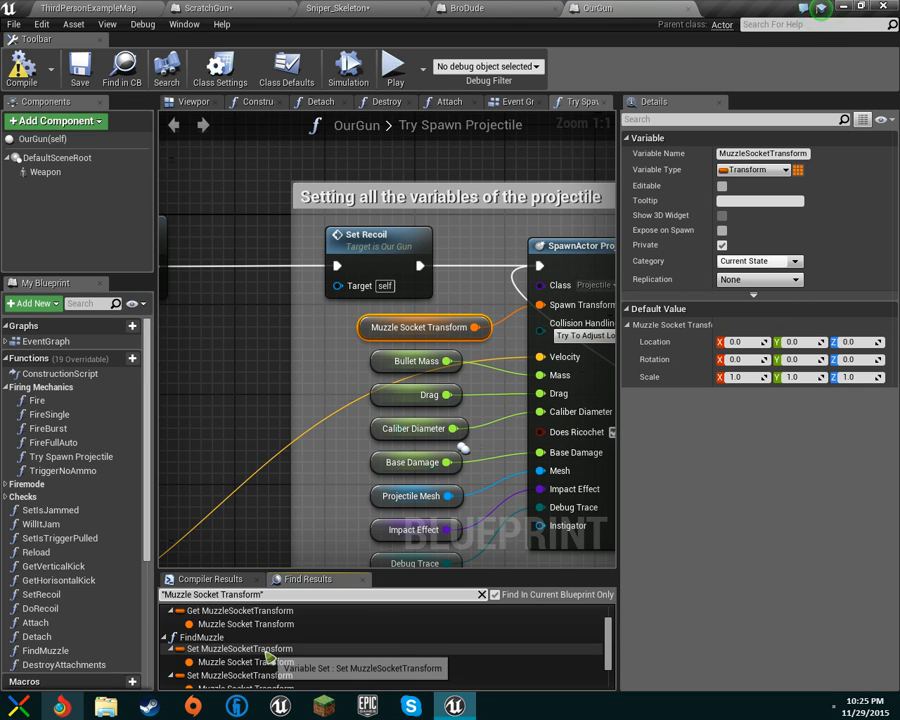
- Open OurGun's FindMuzzle function and examine where it sets Shot Forward Vector, Shot Forward Rotation and Muzzle Socket Transform
{"action": "left_click", "coordinate": [215, 637]}
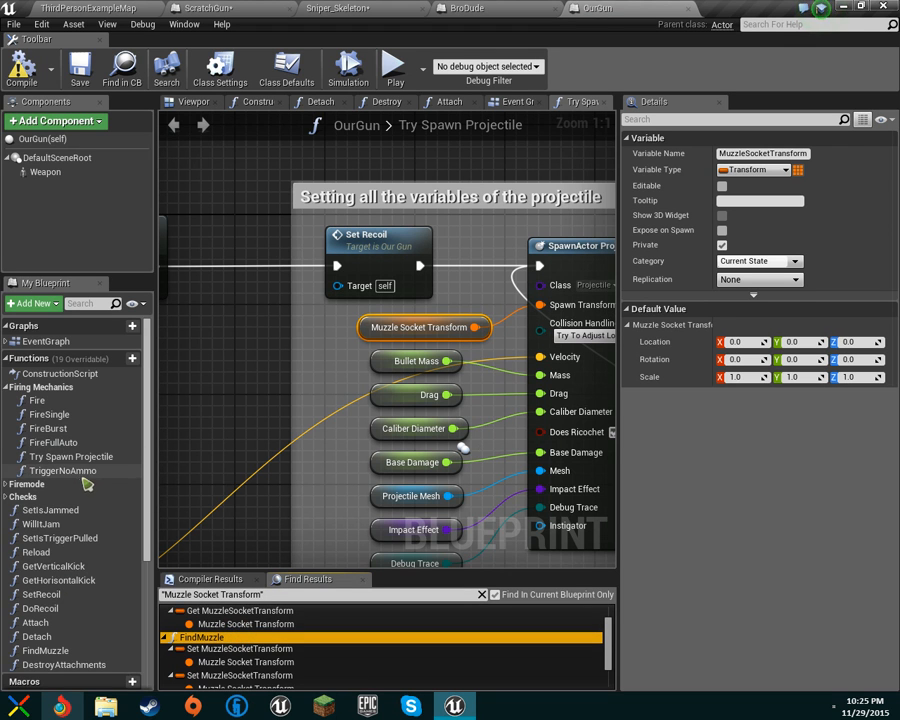
{"action": "scroll", "coordinate": [72, 468], "scroll_direction": "down", "scroll_amount": 1}
{"action": "scroll", "coordinate": [70, 500], "scroll_direction": "down", "scroll_amount": 1}
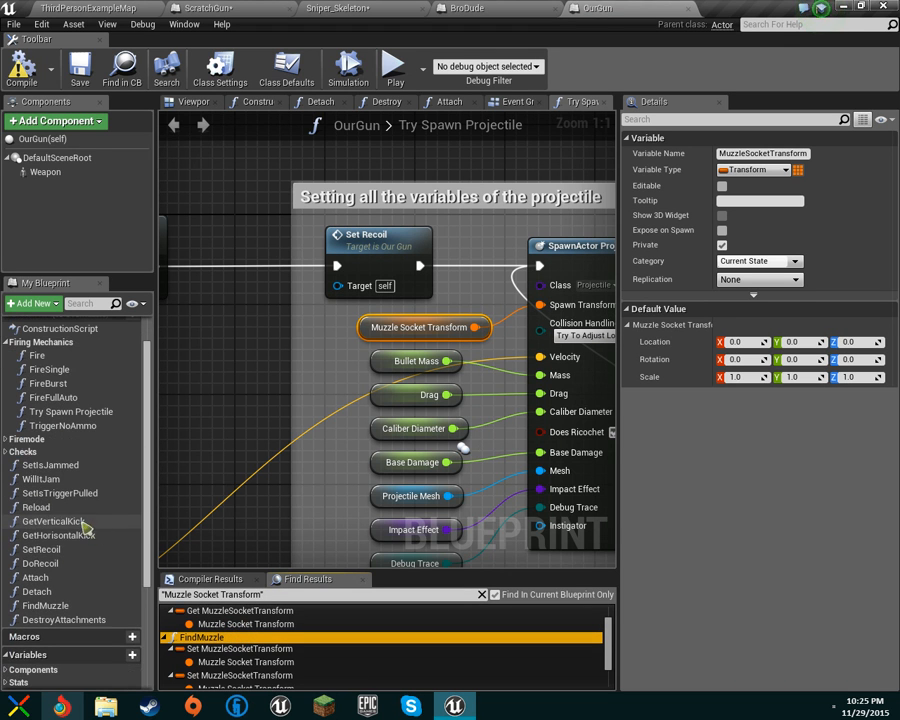
{"action": "double_click", "coordinate": [108, 611]}
{"action": "scroll", "coordinate": [310, 420], "scroll_direction": "up", "scroll_amount": 5}
{"action": "scroll", "coordinate": [538, 348], "scroll_direction": "up", "scroll_amount": 5}
{"action": "scroll", "coordinate": [538, 321], "scroll_direction": "down", "scroll_amount": 5}
{"action": "right_click_drag", "start_coordinate": [516, 316], "coordinate": [99, 155]}
{"action": "scroll", "coordinate": [312, 192], "scroll_direction": "up", "scroll_amount": 1}
{"action": "right_click_drag", "start_coordinate": [393, 181], "coordinate": [365, 181]}
{"action": "scroll", "coordinate": [290, 290], "scroll_direction": "up", "scroll_amount": 2}
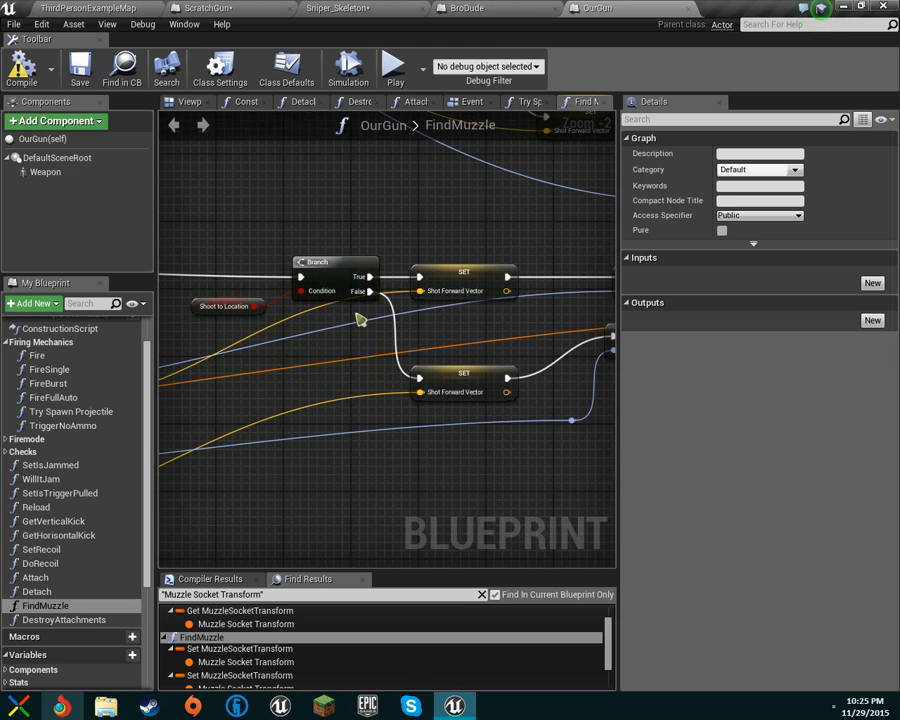
{"action": "right_click_drag", "start_coordinate": [521, 354], "coordinate": [212, 330]}
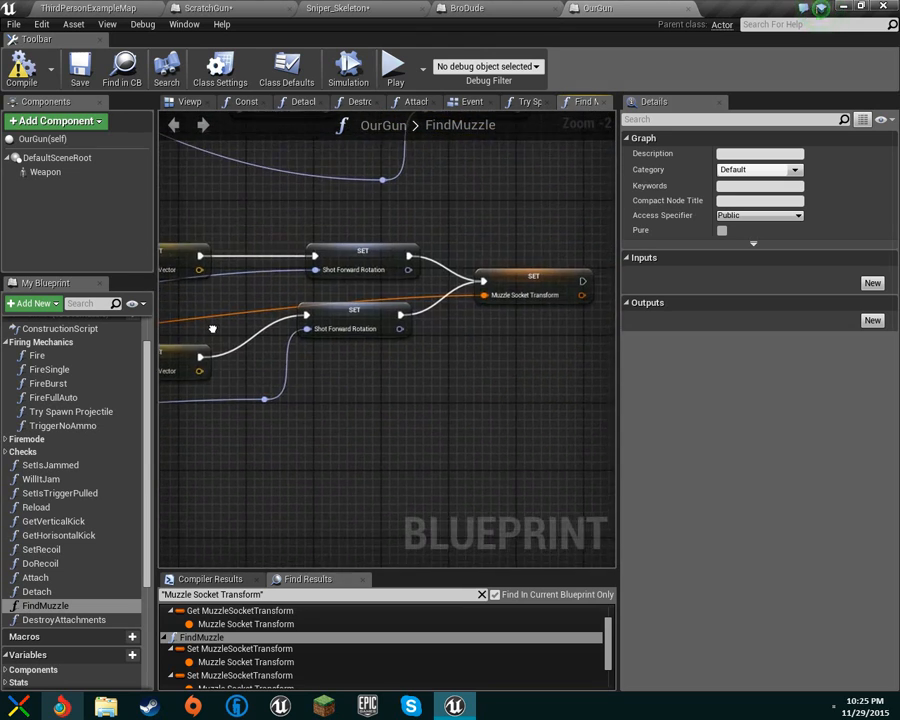
- Trace the FindMuzzle graph back to Get Socket Transform, inspecting the Muzzle Name variable and the Transform Space options
{"action": "right_click_drag", "start_coordinate": [389, 400], "coordinate": [690, 412]}
{"action": "left_click", "coordinate": [431, 322]}
{"action": "right_click_drag", "start_coordinate": [160, 435], "coordinate": [607, 374]}
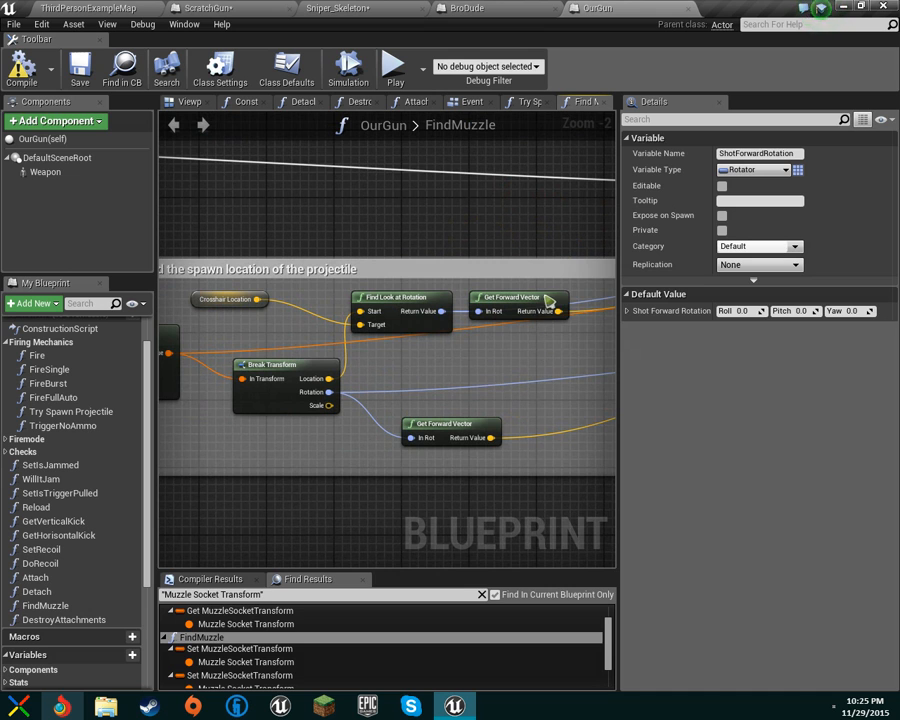
{"action": "left_click", "coordinate": [549, 298]}
{"action": "left_click", "coordinate": [477, 429]}
{"action": "right_click_drag", "start_coordinate": [440, 350], "coordinate": [606, 363]}
{"action": "right_click_drag", "start_coordinate": [405, 334], "coordinate": [476, 330]}
{"action": "right_click_drag", "start_coordinate": [371, 348], "coordinate": [473, 342]}
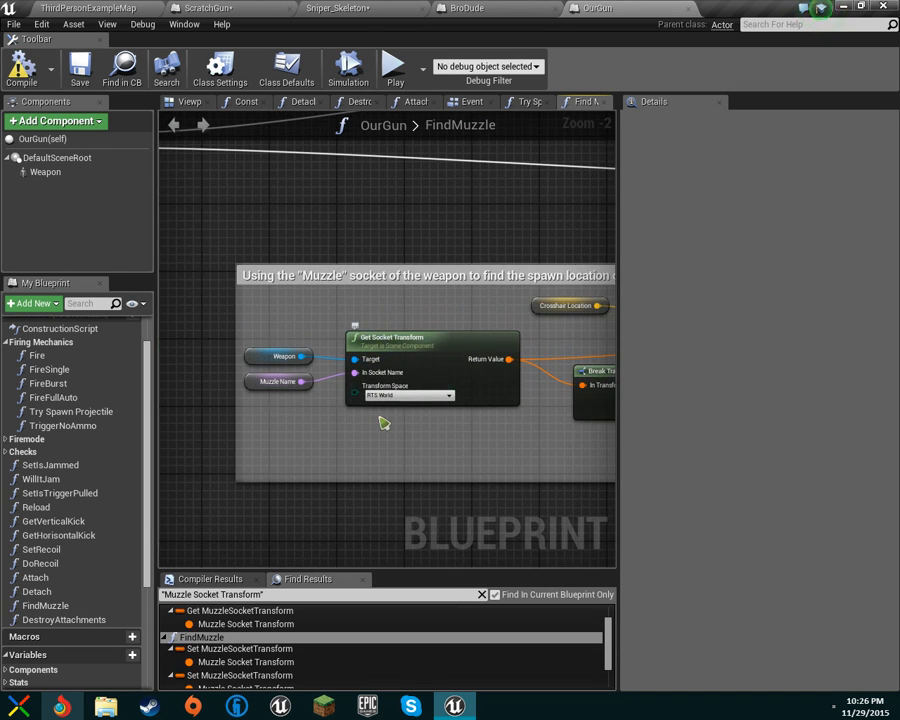
{"action": "left_click", "coordinate": [268, 383]}
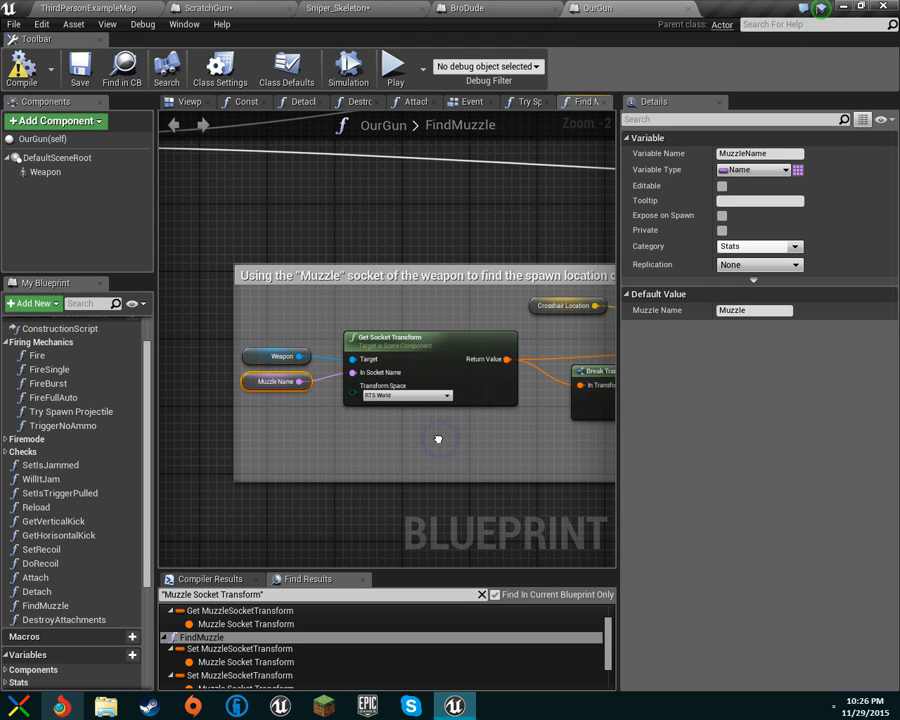
{"action": "right_click", "coordinate": [438, 439]}
{"action": "left_click", "coordinate": [349, 329]}
{"action": "left_click", "coordinate": [384, 355]}
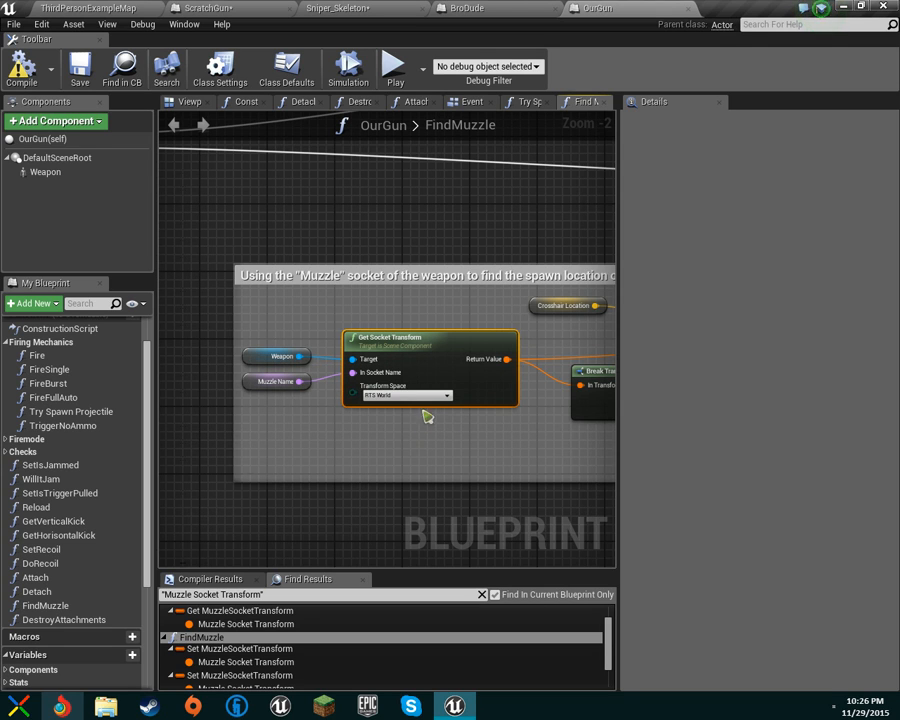
{"action": "left_click", "coordinate": [418, 396]}
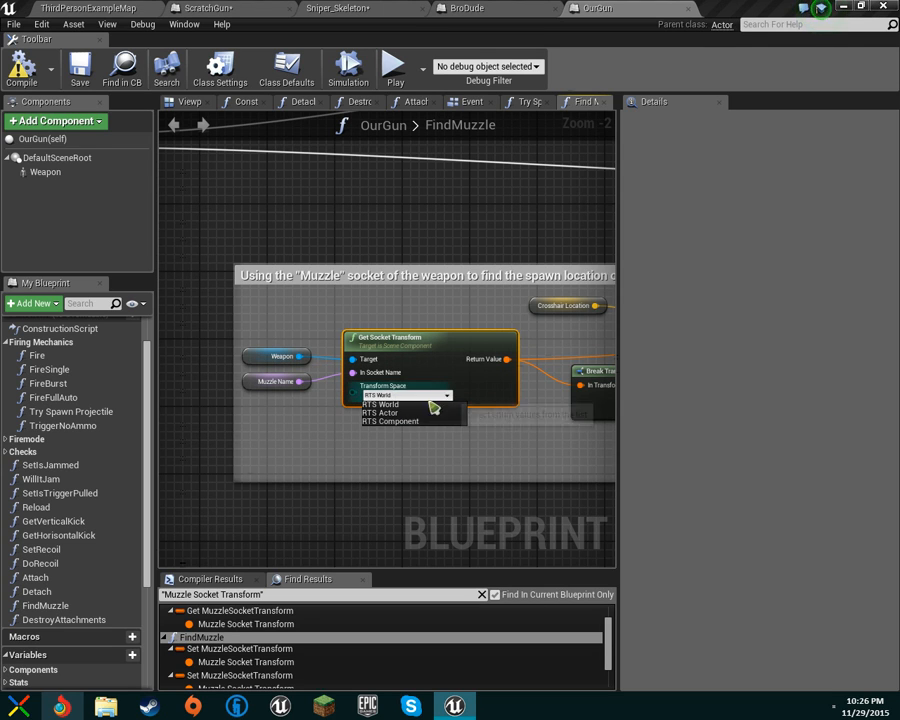
- Examine how Break Transform, Crosshair Location and the Get Forward Vector nodes supply FindMuzzle's shot direction variables
{"action": "right_click_drag", "start_coordinate": [496, 454], "coordinate": [380, 466]}
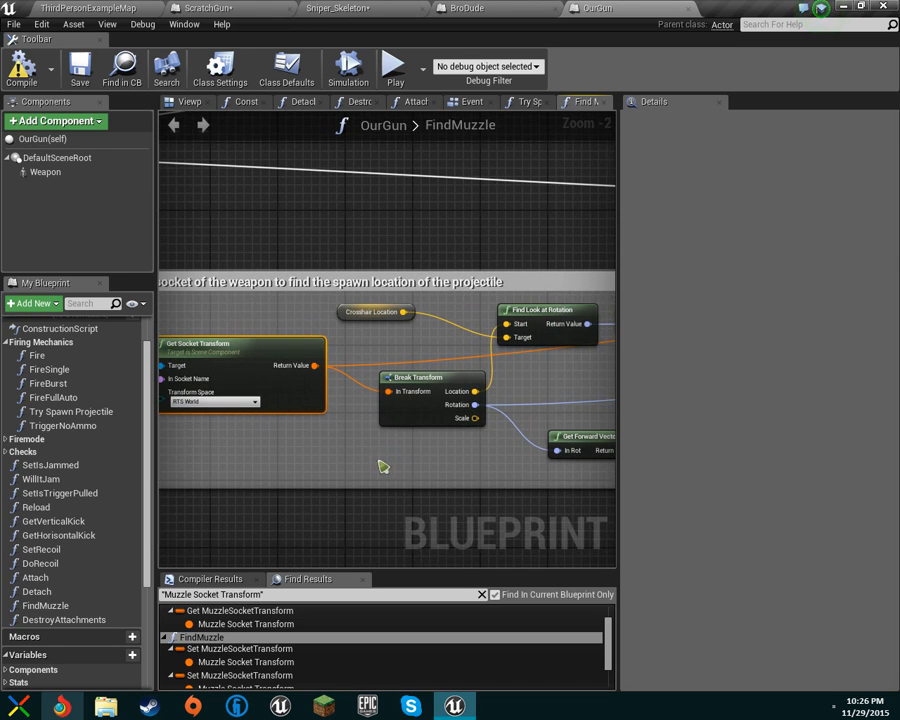
{"action": "right_click_drag", "start_coordinate": [483, 364], "coordinate": [318, 361]}
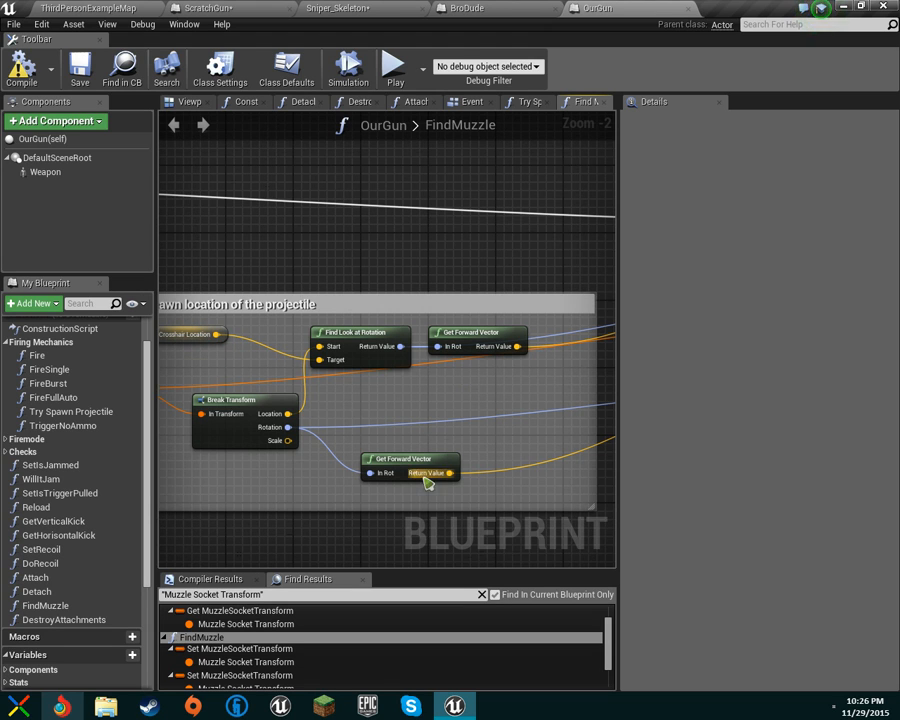
{"action": "left_click", "coordinate": [211, 342]}
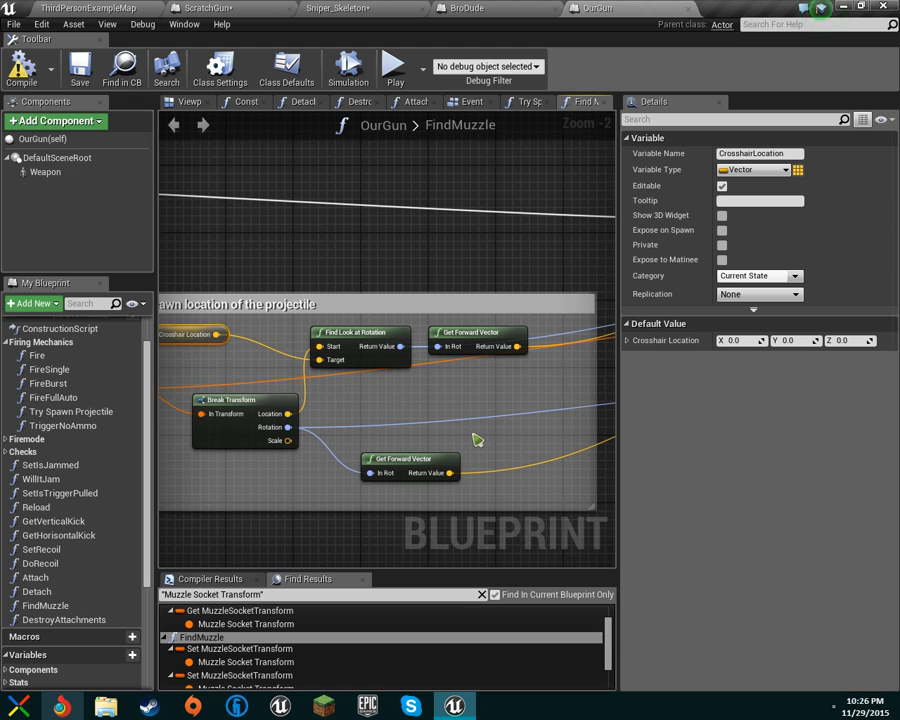
{"action": "right_click_drag", "start_coordinate": [534, 410], "coordinate": [748, 303]}
{"action": "right_click_drag", "start_coordinate": [619, 308], "coordinate": [500, 319]}
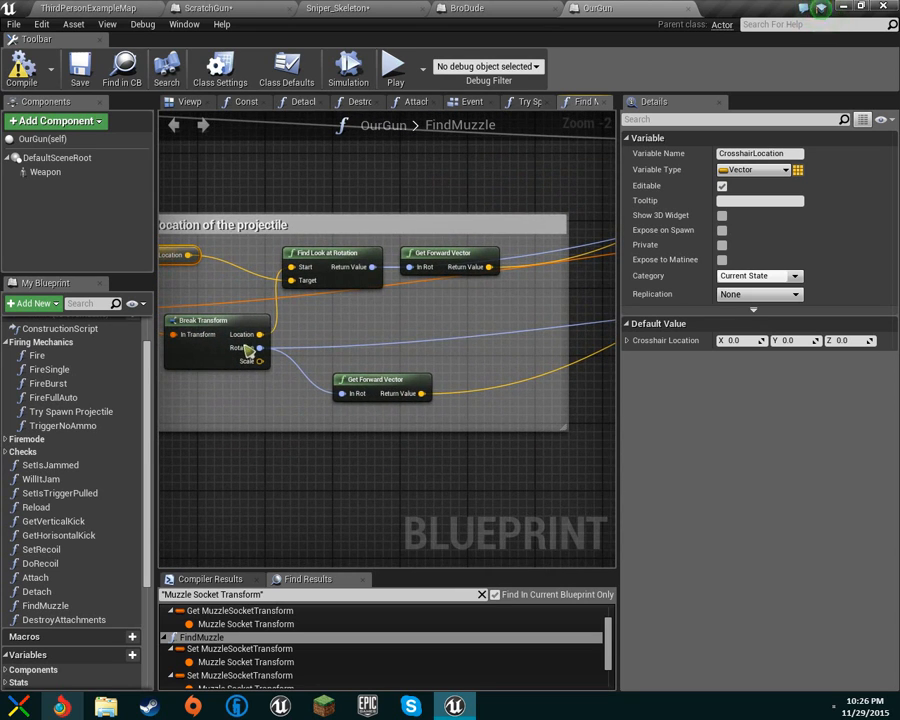
{"action": "right_click_drag", "start_coordinate": [421, 344], "coordinate": [443, 334]}
{"action": "right_click_drag", "start_coordinate": [372, 357], "coordinate": [619, 382]}
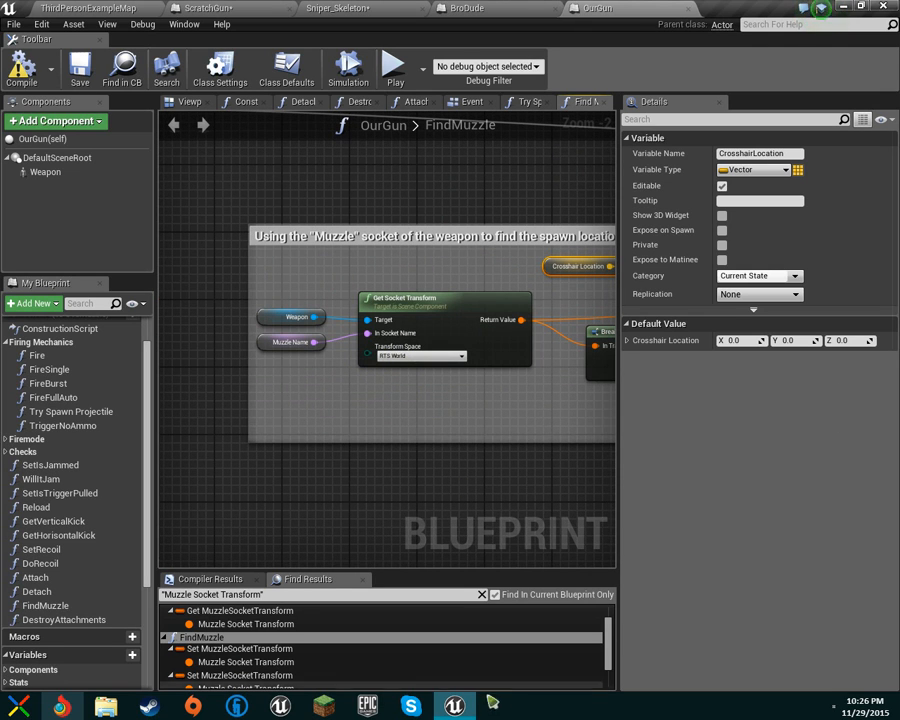
{"action": "right_click_drag", "start_coordinate": [556, 252], "coordinate": [281, 285]}
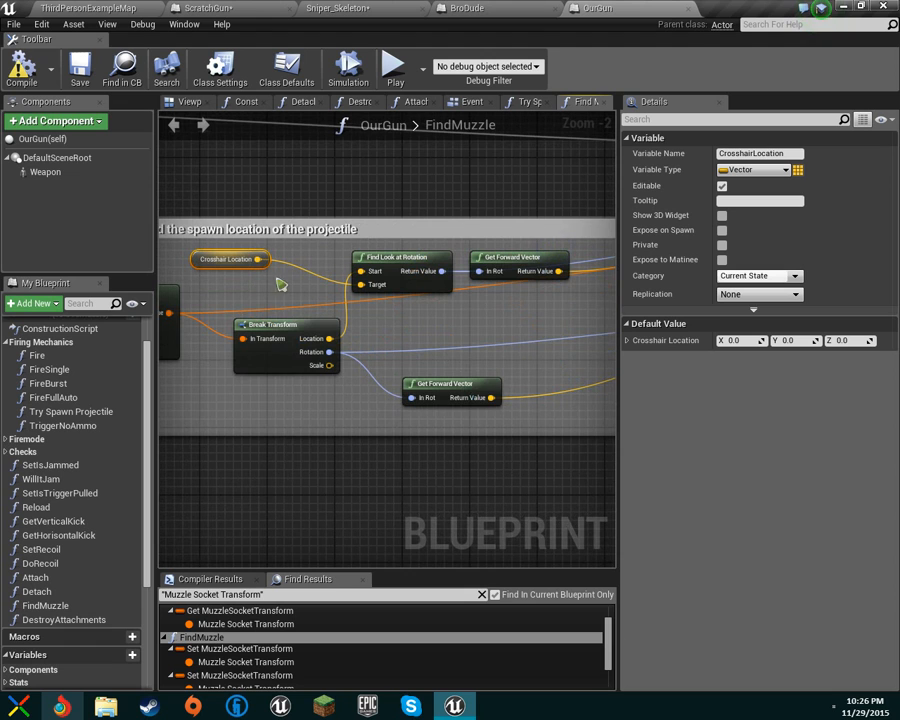
{"action": "right_click_drag", "start_coordinate": [557, 349], "coordinate": [165, 318]}
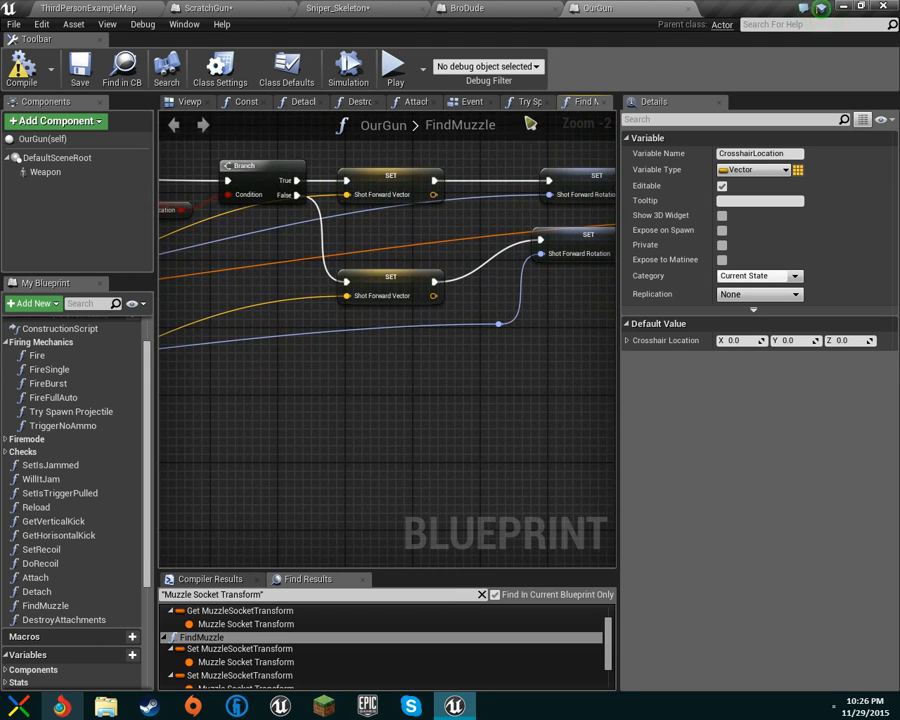
{"action": "right_click_drag", "start_coordinate": [560, 250], "coordinate": [450, 280]}
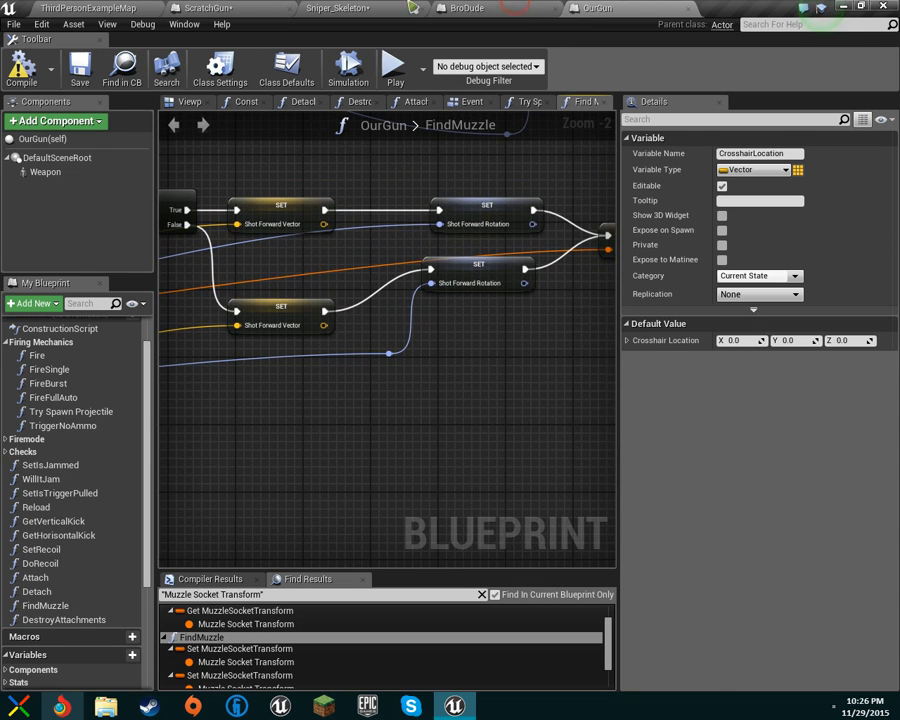
- In ScratchGun's Fire function, add a Get Socket Rotation node for SkeletalMesh between GetActorLocation and GetActorRotation
{"action": "left_click", "coordinate": [338, 8]}
{"action": "left_click", "coordinate": [232, 8]}
{"action": "right_click_drag", "start_coordinate": [200, 414], "coordinate": [433, 436]}
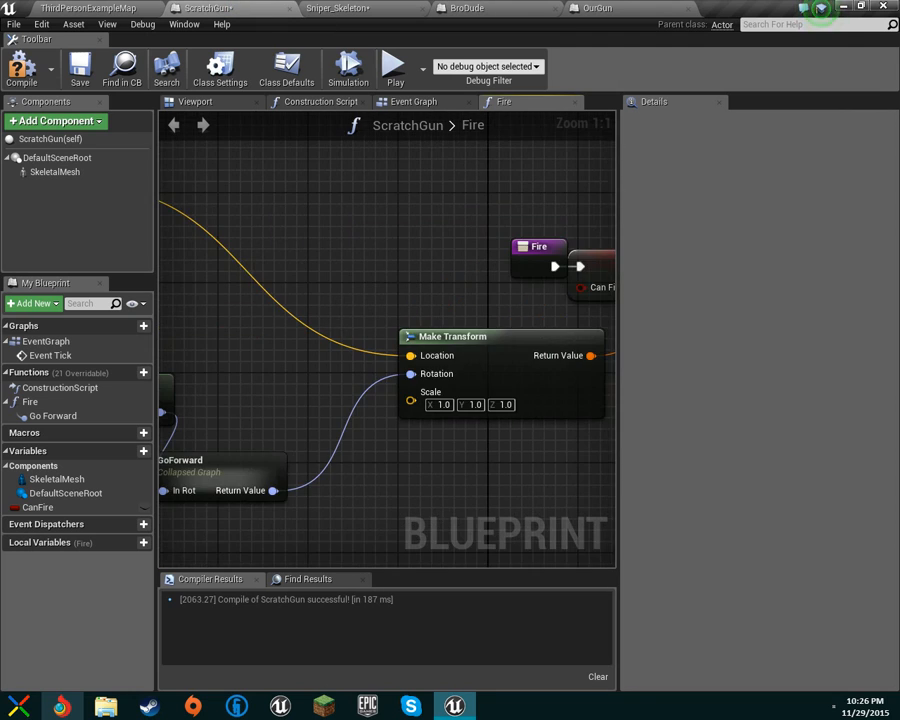
{"action": "right_click_drag", "start_coordinate": [260, 436], "coordinate": [518, 403]}
{"action": "scroll", "coordinate": [515, 383], "scroll_direction": "down", "scroll_amount": 2}
{"action": "right_click_drag", "start_coordinate": [400, 286], "coordinate": [434, 350]}
{"action": "right_click", "coordinate": [432, 378]}
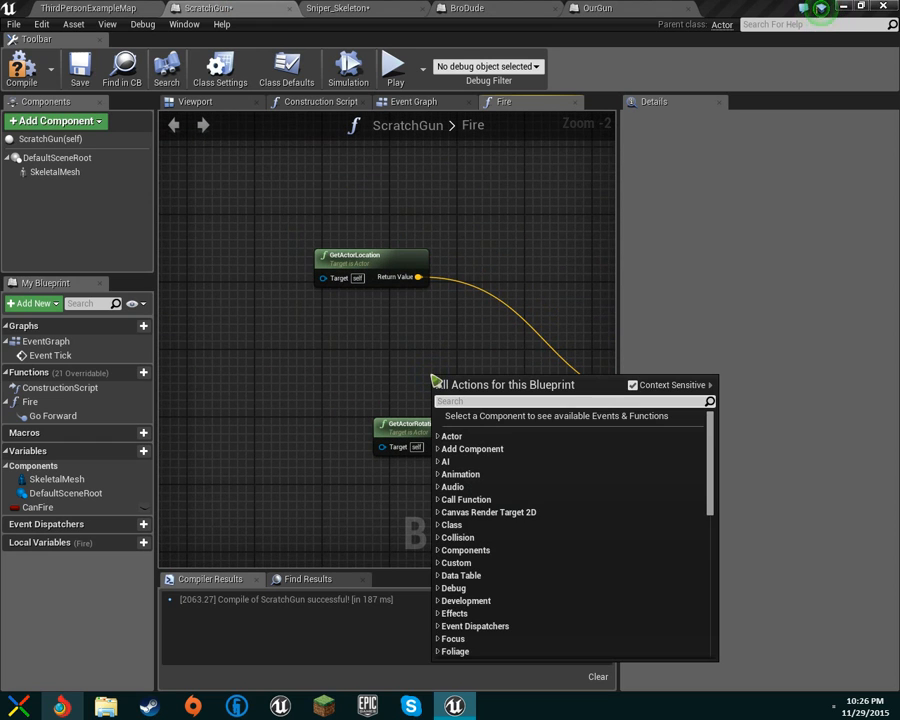
{"action": "type", "text": "get as"}
{"action": "key", "text": "BackSpace"}
{"action": "key", "text": "BackSpace"}
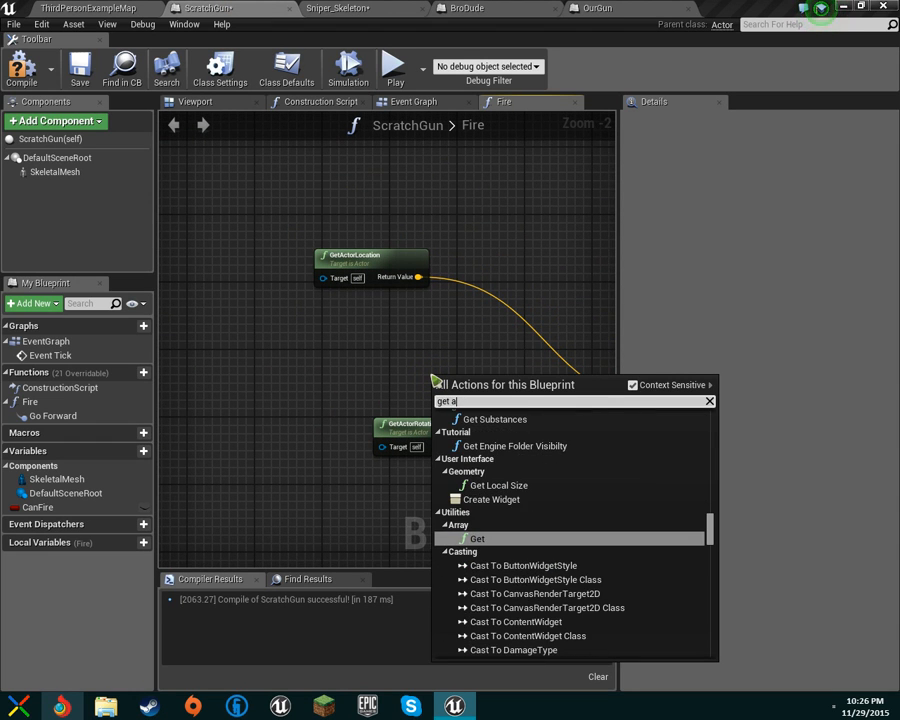
{"action": "type", "text": "si"}
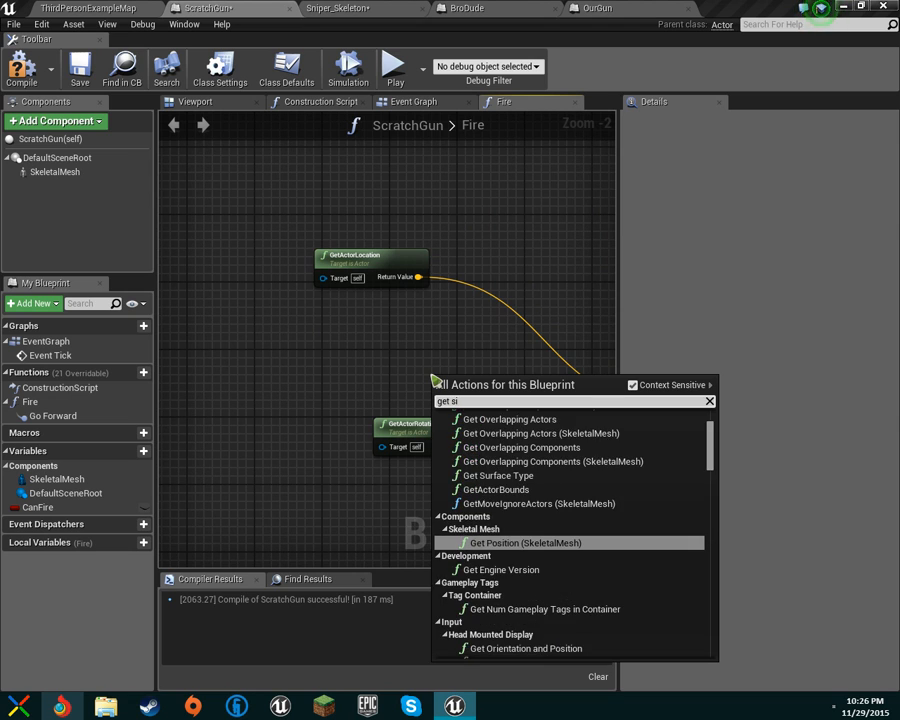
{"action": "key", "text": "BackSpace"}
{"action": "type", "text": "ocket"}
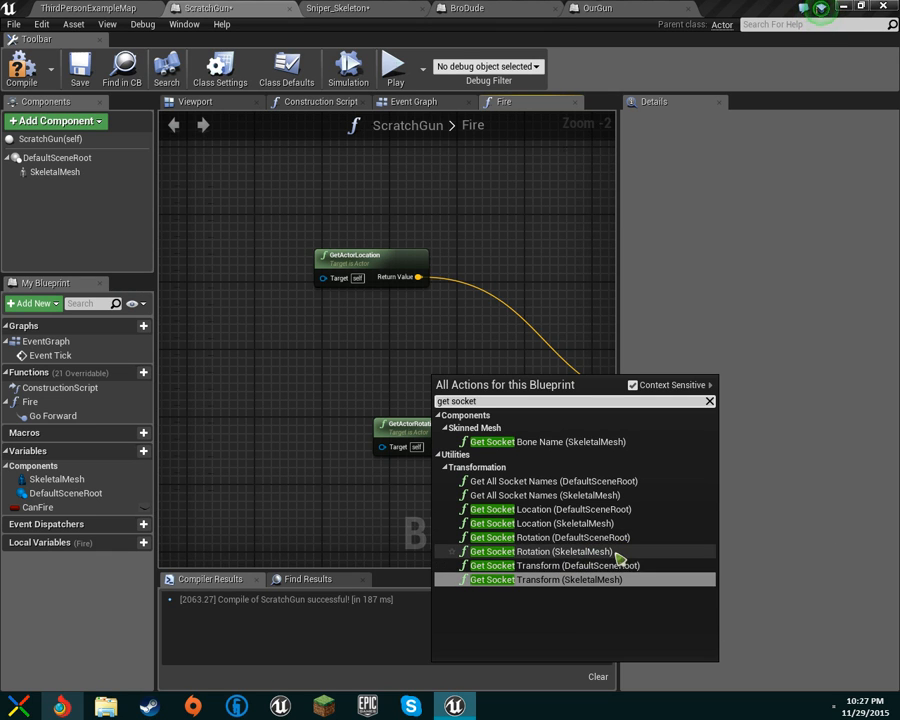
{"action": "left_click", "coordinate": [612, 551]}
{"action": "left_click_drag", "start_coordinate": [497, 387], "coordinate": [415, 353]}
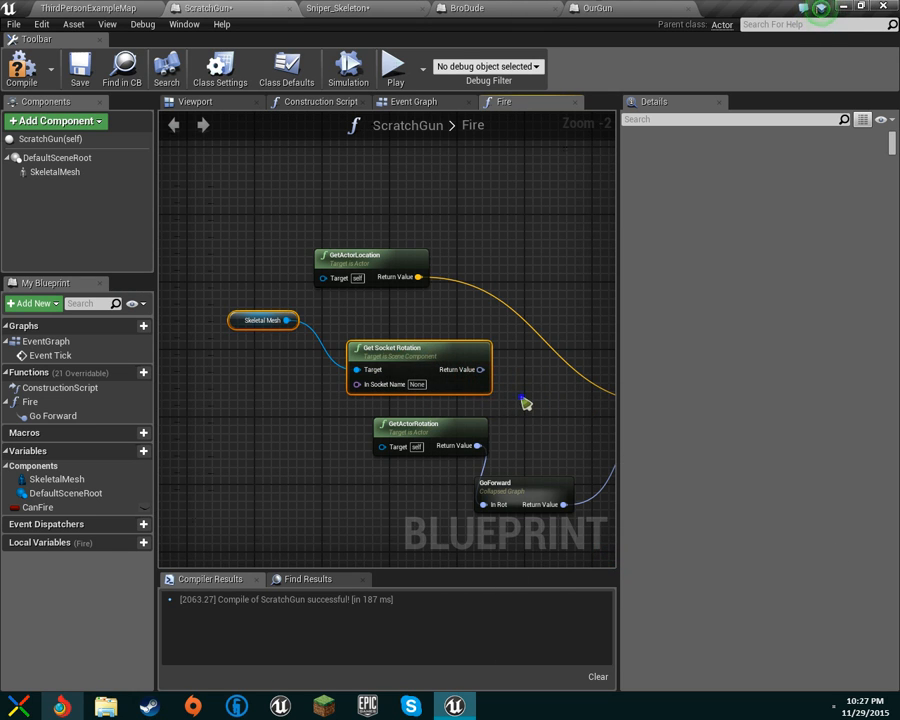
- Add a Get Socket Location node for SkeletalMesh to the Fire graph
{"action": "right_click", "coordinate": [520, 399]}
{"action": "type", "text": "get s"}
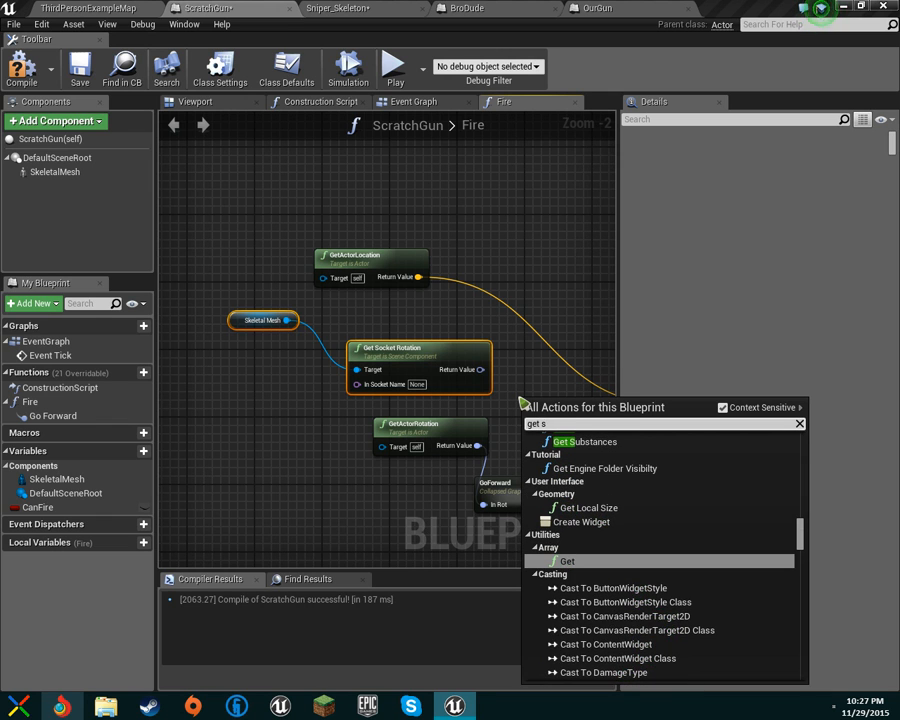
{"action": "type", "text": "ocket"}
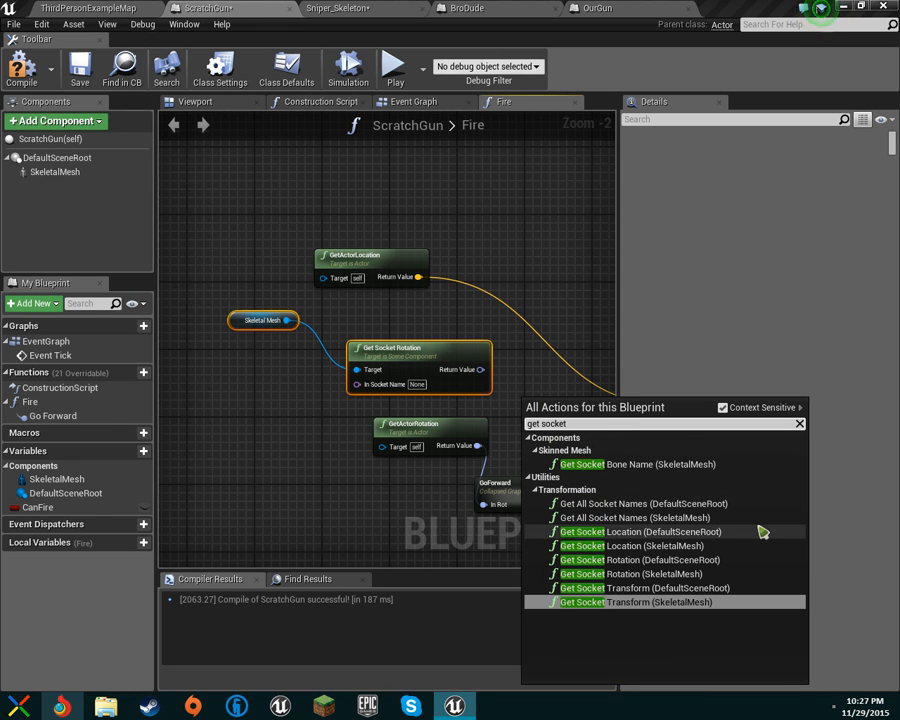
{"action": "left_click", "coordinate": [746, 536]}
- Cut the GetActorRotation and GoForward nodes and paste them lower in the graph, detached from Make Transform
{"action": "right_click_drag", "start_coordinate": [612, 530], "coordinate": [546, 432]}
{"action": "scroll", "coordinate": [546, 432], "scroll_direction": "down", "scroll_amount": 2}
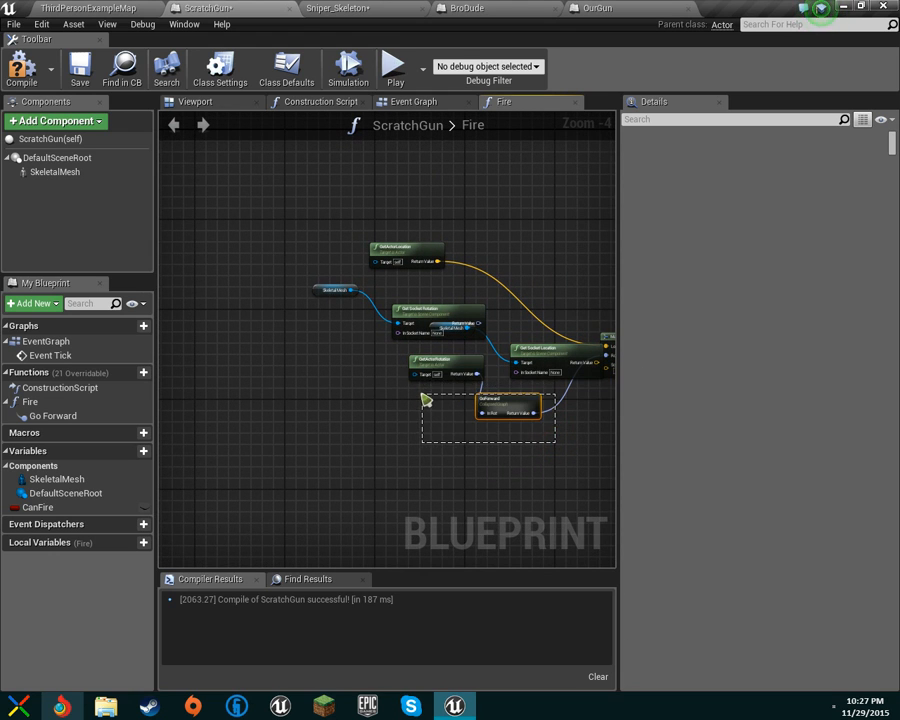
{"action": "left_click_drag", "start_coordinate": [406, 386], "coordinate": [407, 387]}
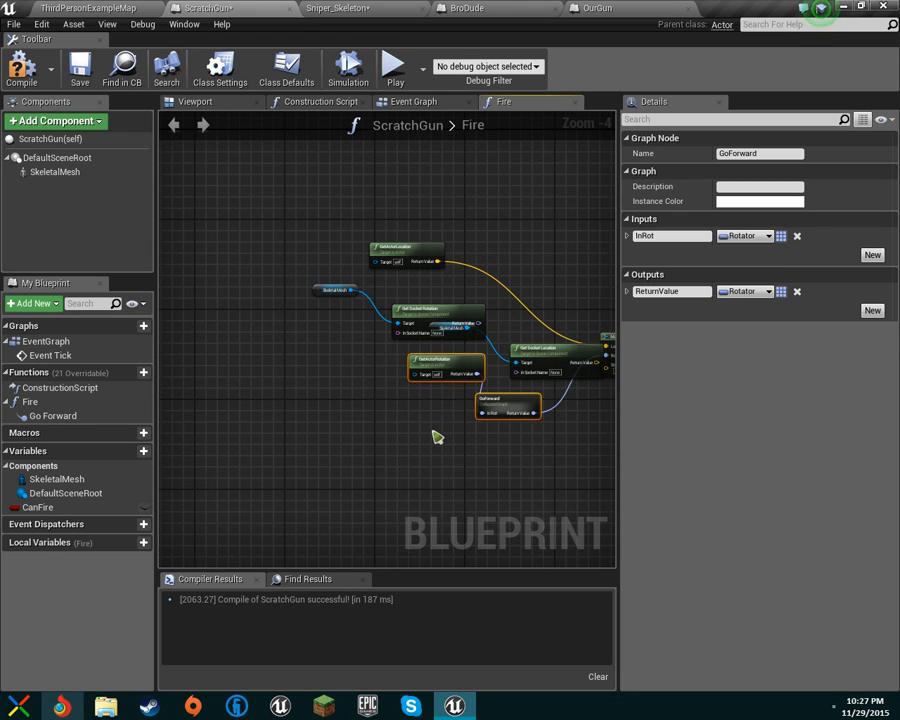
{"action": "key", "text": "Delete"}
{"action": "left_click", "coordinate": [418, 452]}
{"action": "key", "text": "ctrl+v"}
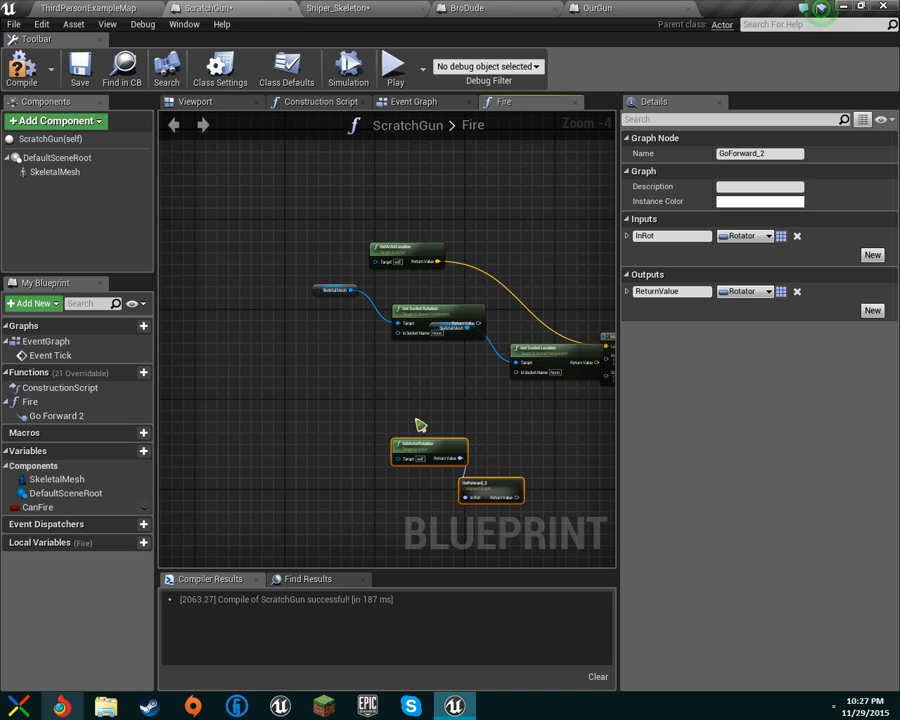
- Break GetActorLocation's link to Make Transform and place the Get Socket Location node below Get Socket Rotation
{"action": "right_click_drag", "start_coordinate": [430, 450], "coordinate": [362, 462]}
{"action": "right_click", "coordinate": [378, 282]}
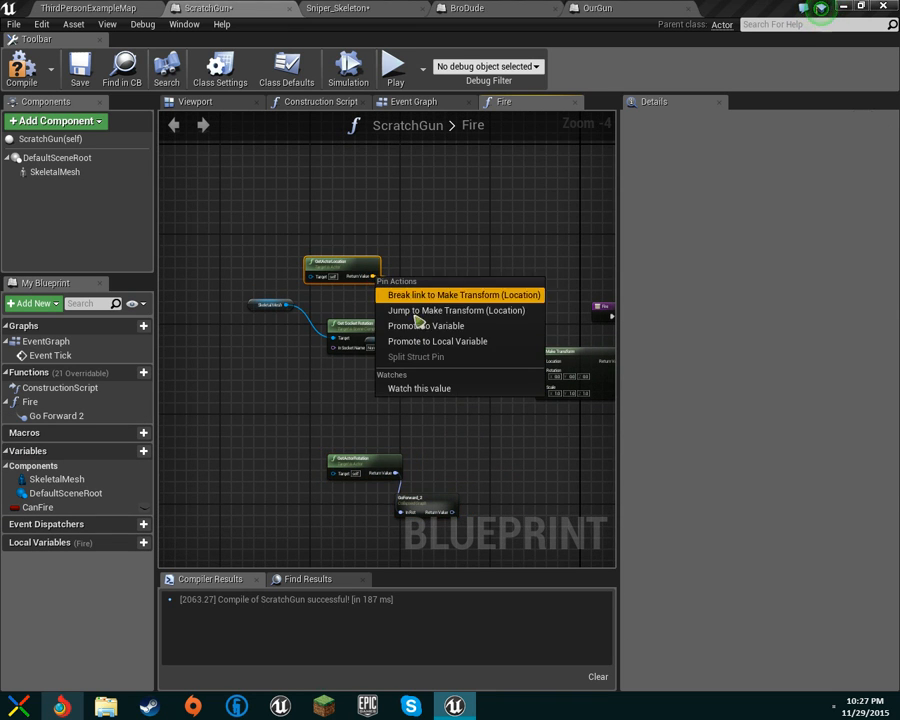
{"action": "left_click", "coordinate": [448, 292]}
{"action": "right_click_drag", "start_coordinate": [462, 434], "coordinate": [411, 426]}
{"action": "left_click_drag", "start_coordinate": [441, 387], "coordinate": [393, 389]}
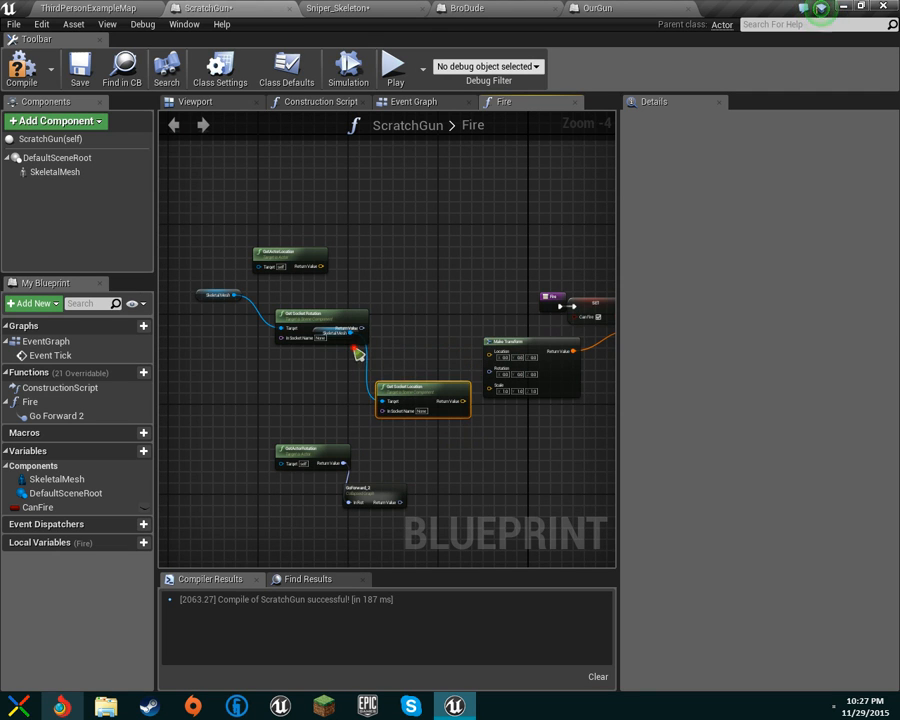
- Delete the duplicate Skeletal Mesh node and feed both socket nodes' Target from the remaining one
{"action": "left_click_drag", "start_coordinate": [342, 314], "coordinate": [409, 294]}
{"action": "left_click", "coordinate": [318, 331]}
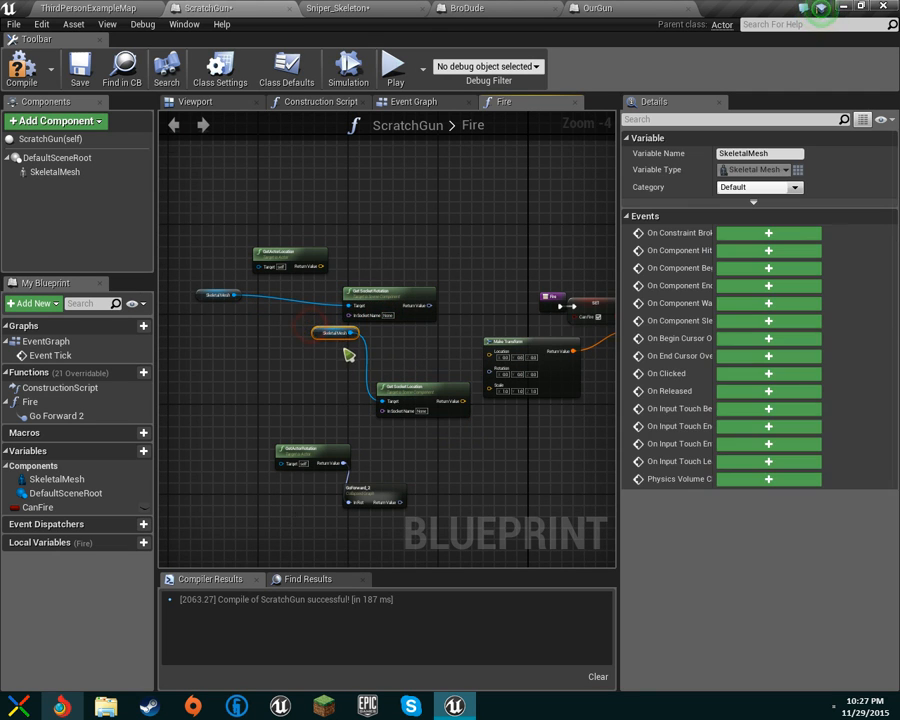
{"action": "key", "text": "Delete"}
{"action": "left_click_drag", "start_coordinate": [382, 402], "coordinate": [228, 360]}
{"action": "left_click_drag", "start_coordinate": [390, 389], "coordinate": [349, 377]}
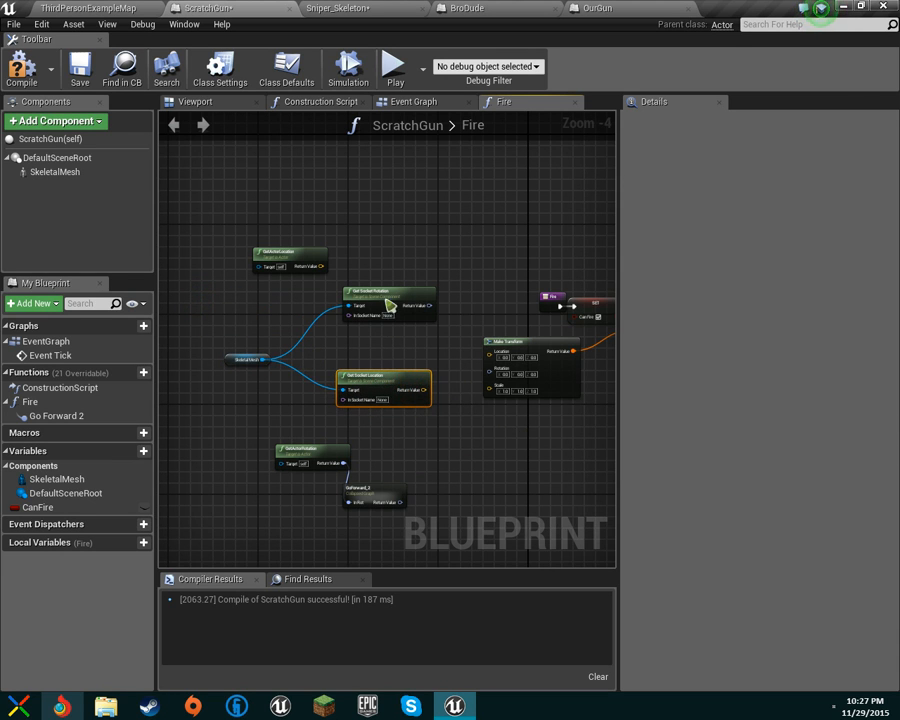
- Connect Get Socket Location, with socket name Muzzle, and Get Socket Rotation to Make Transform's Location and Rotation inputs
{"action": "left_click_drag", "start_coordinate": [390, 305], "coordinate": [351, 405]}
{"action": "left_click_drag", "start_coordinate": [392, 372], "coordinate": [489, 351]}
{"action": "left_click_drag", "start_coordinate": [392, 408], "coordinate": [493, 367]}
{"action": "left_click_drag", "start_coordinate": [365, 393], "coordinate": [414, 388]}
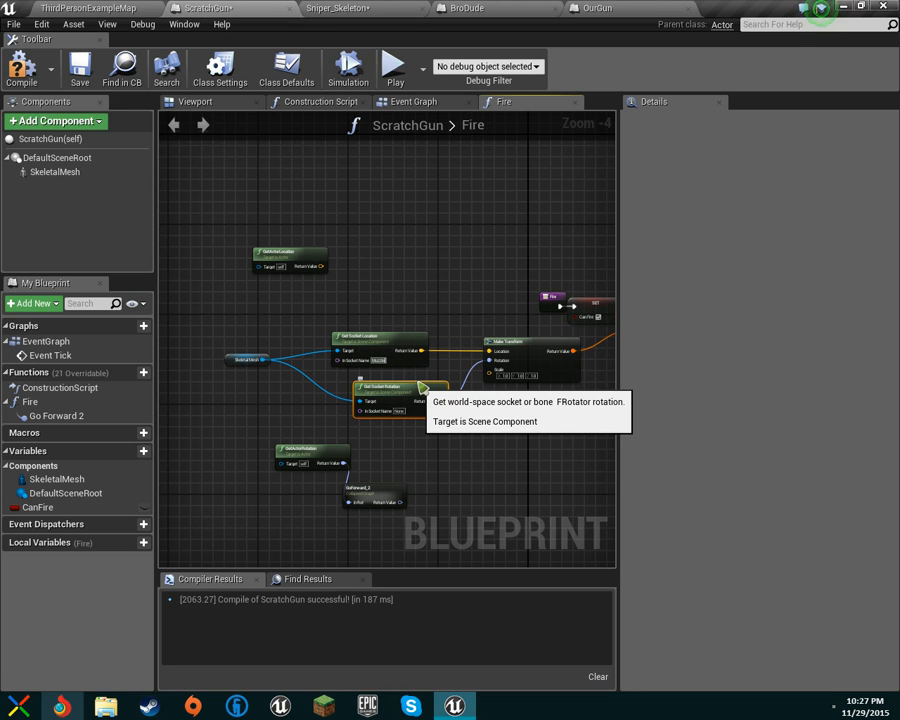
- Set the socket name of Get Socket Rotation to Muzzle
{"action": "scroll", "coordinate": [422, 388], "scroll_direction": "up", "scroll_amount": 3}
{"action": "left_click", "coordinate": [384, 431]}
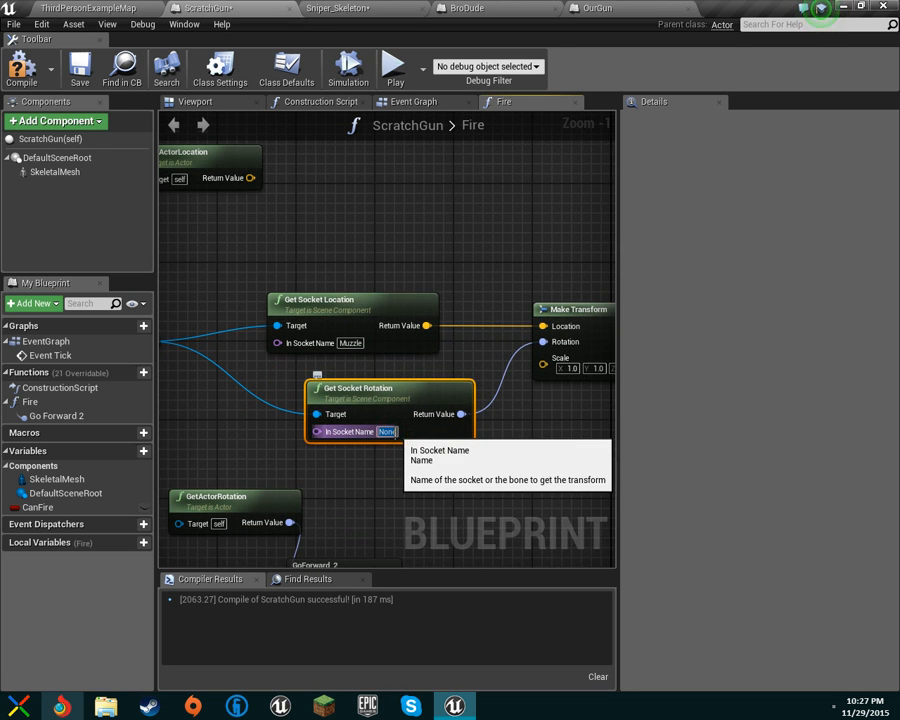
{"action": "type", "text": "Muzzle"}
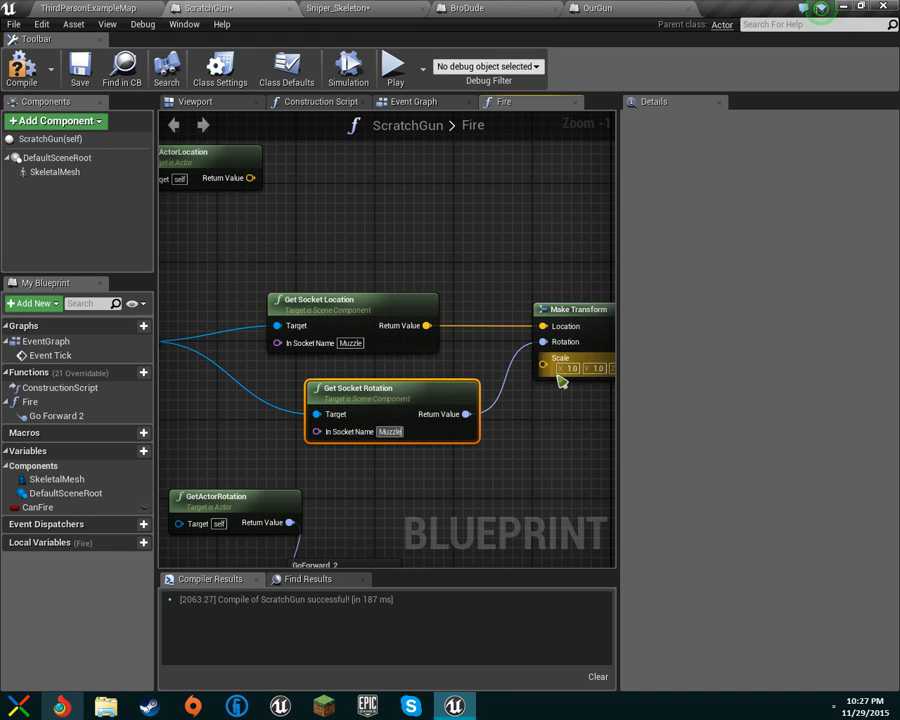
- Compile ScratchGun and play-test ThirdPersonExampleMap to check where the lasers leave the sniper and which way they travel
{"action": "left_click", "coordinate": [21, 66]}
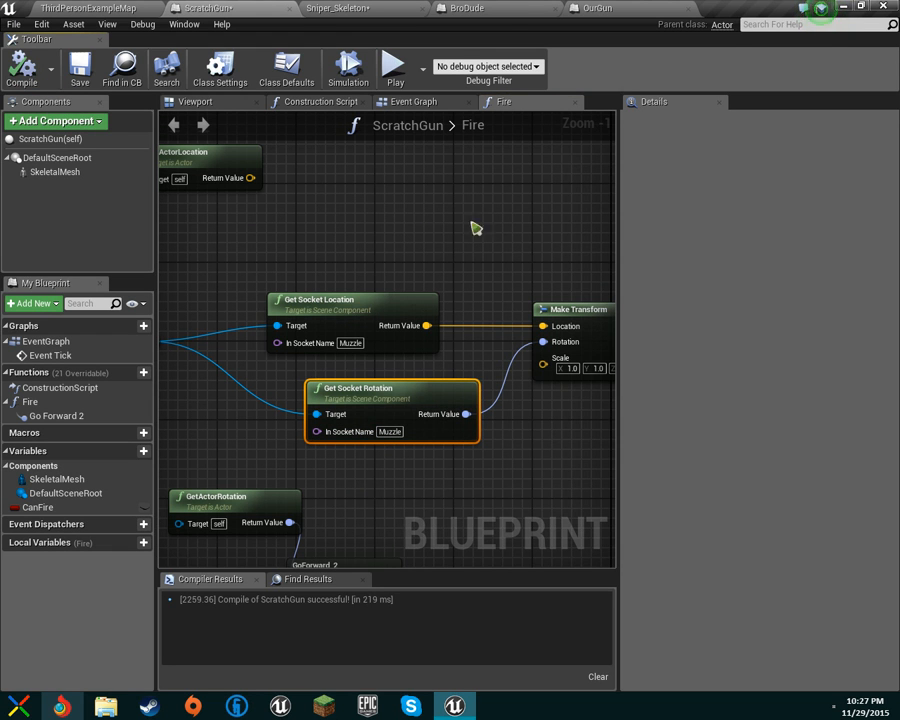
{"action": "left_click", "coordinate": [101, 7]}
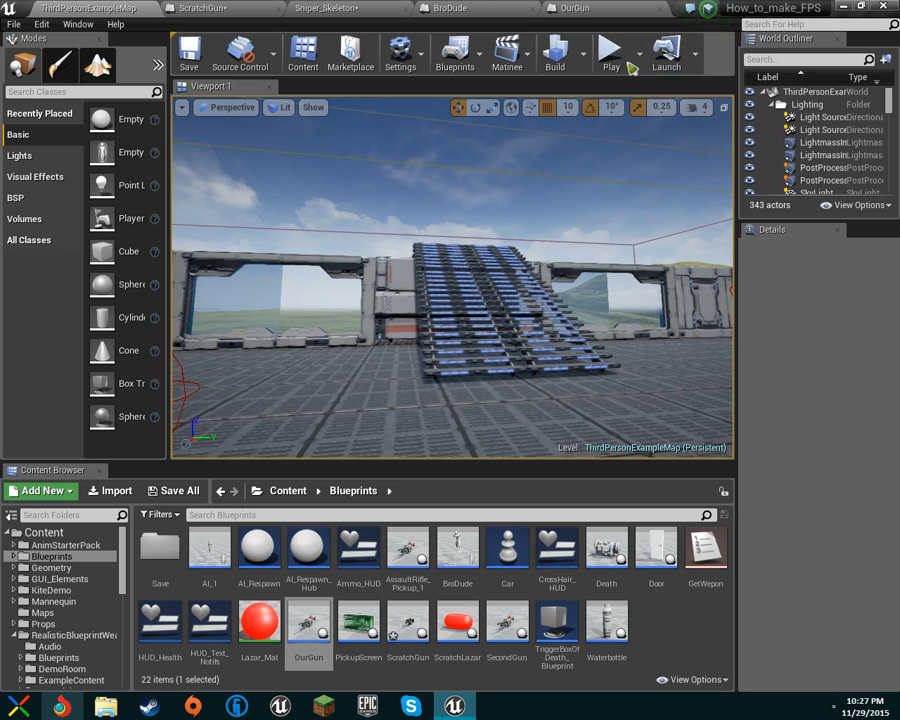
{"action": "left_click", "coordinate": [610, 55]}
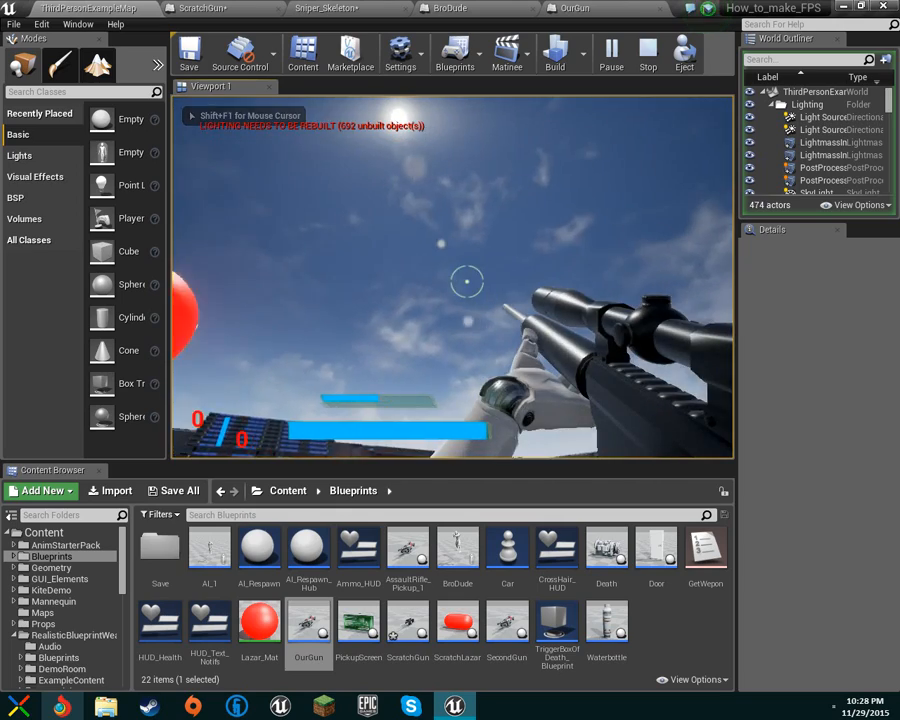
{"action": "key", "text": "v"}
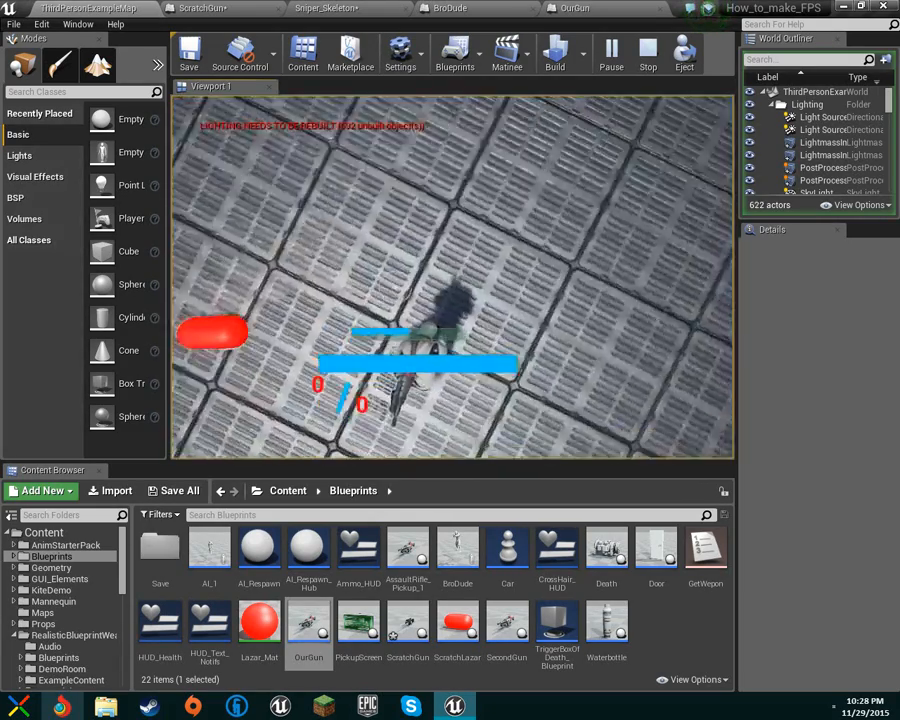
{"action": "key", "text": "Escape"}
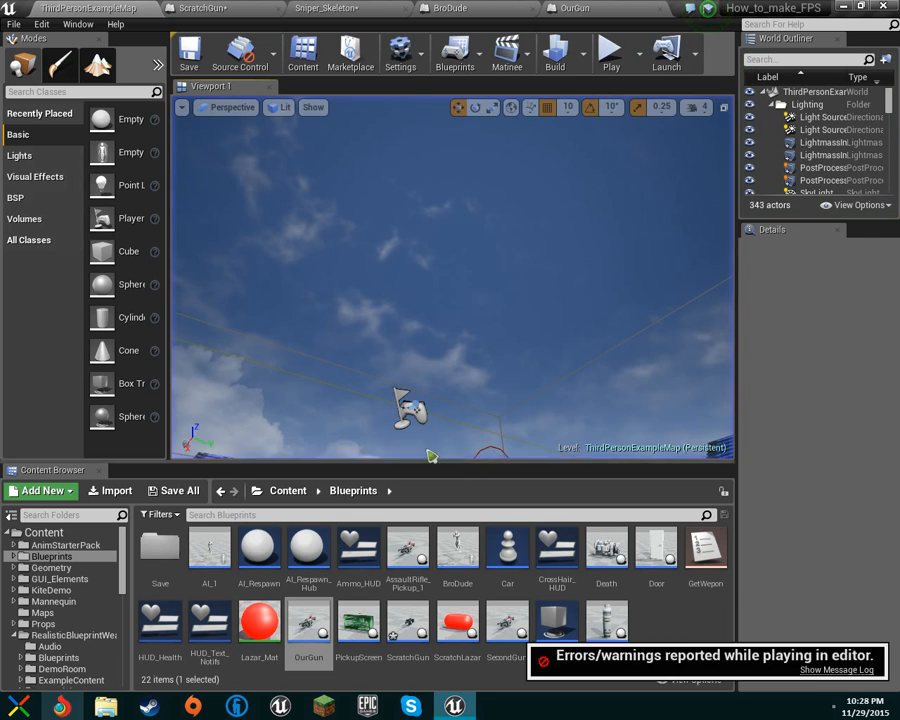
- In ScratchGun's Fire function, route Get Socket Rotation through the GoForward_2 collapsed graph into Make Transform's Rotation input
{"action": "left_click", "coordinate": [203, 8]}
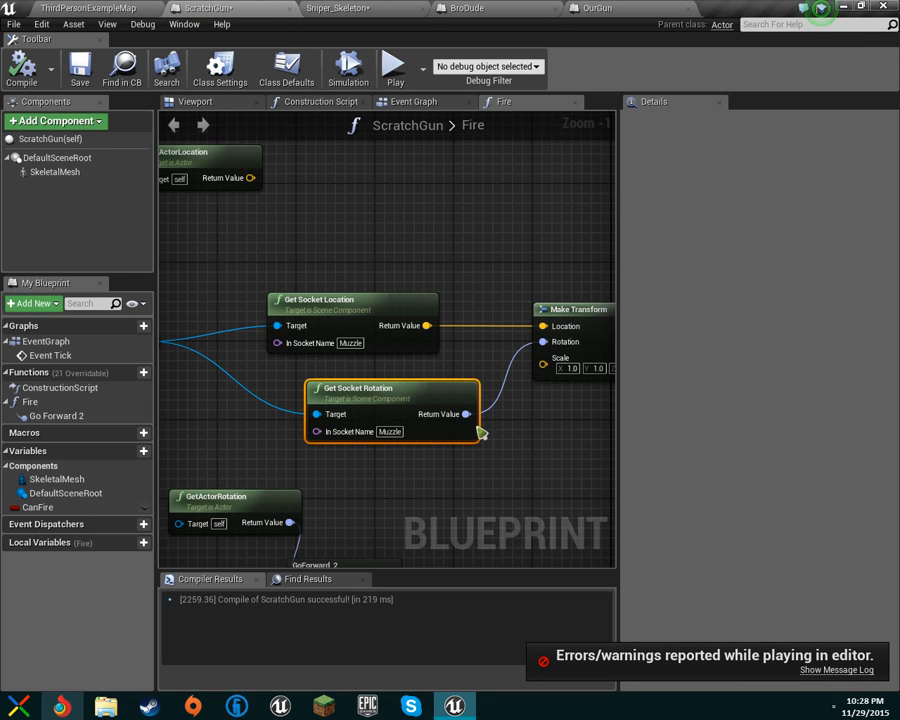
{"action": "right_click_drag", "start_coordinate": [540, 462], "coordinate": [389, 388]}
{"action": "scroll", "coordinate": [530, 359], "scroll_direction": "down", "scroll_amount": 2}
{"action": "left_click_drag", "start_coordinate": [312, 450], "coordinate": [487, 392]}
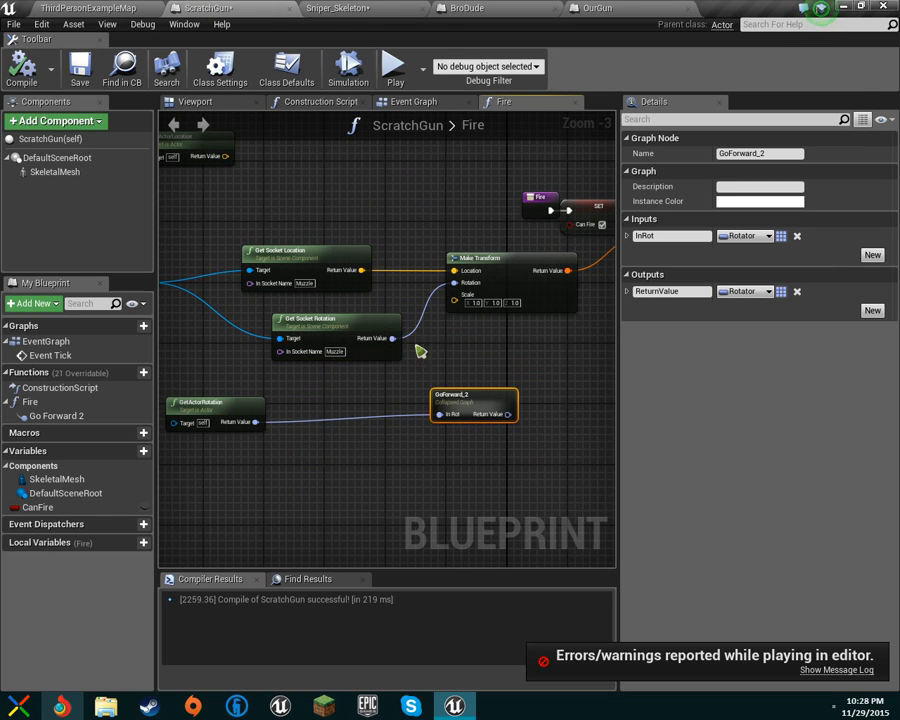
{"action": "left_click_drag", "start_coordinate": [393, 339], "coordinate": [440, 414]}
{"action": "left_click_drag", "start_coordinate": [512, 415], "coordinate": [452, 283]}
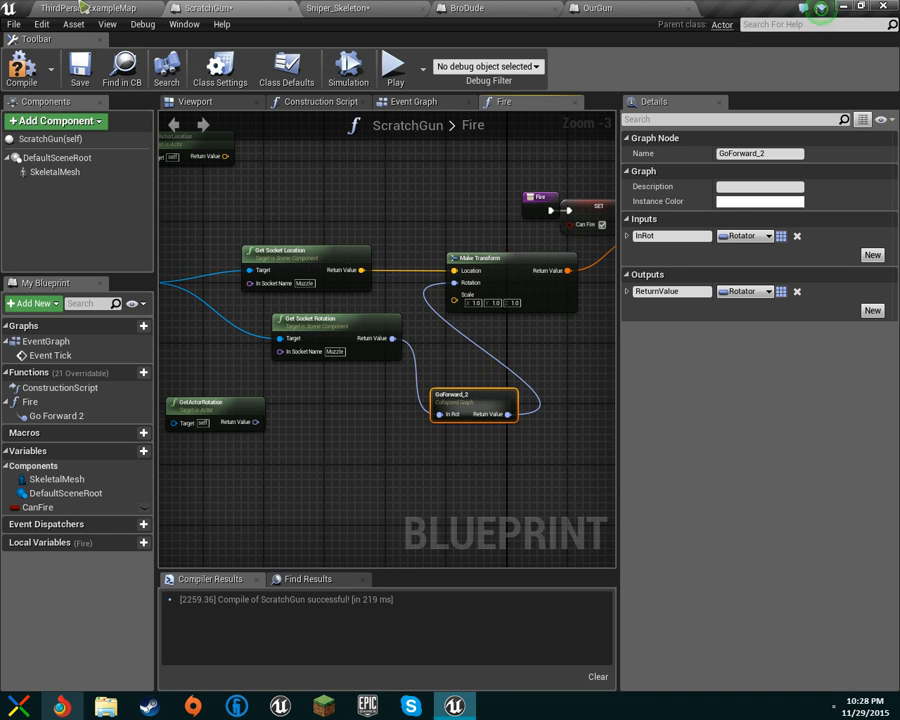
- Recompile ScratchGun and play the level again, firing while moving around to check the lasers with GoForward_2 applied
{"action": "left_click", "coordinate": [21, 66]}
{"action": "left_click", "coordinate": [48, 7]}
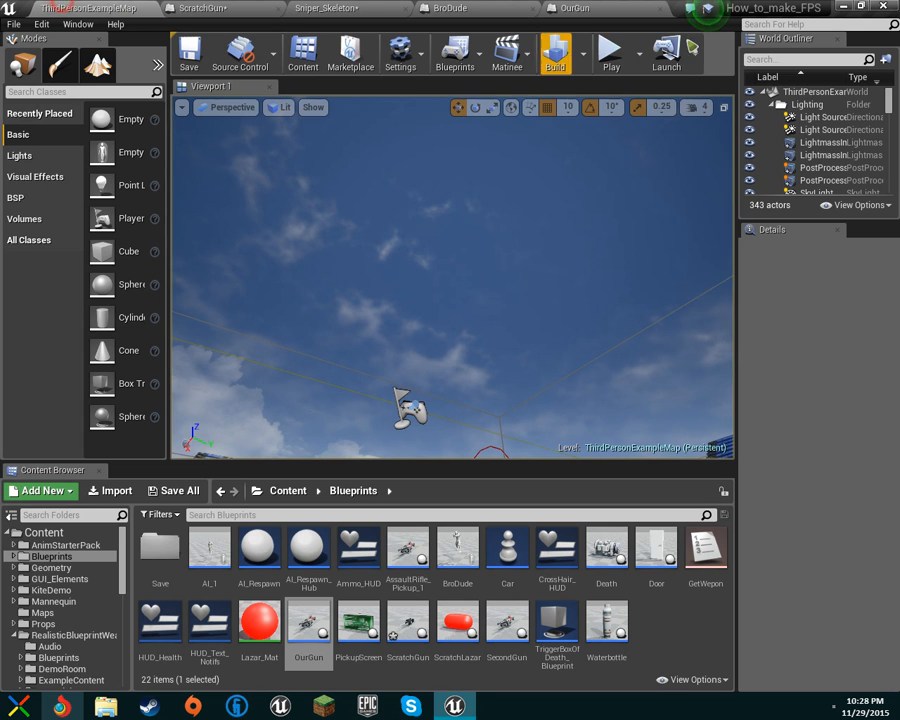
{"action": "left_click", "coordinate": [488, 229]}
{"action": "left_click", "coordinate": [467, 281]}
{"action": "left_click", "coordinate": [467, 281]}
{"action": "left_click", "coordinate": [467, 281]}
{"action": "left_click", "coordinate": [467, 281]}
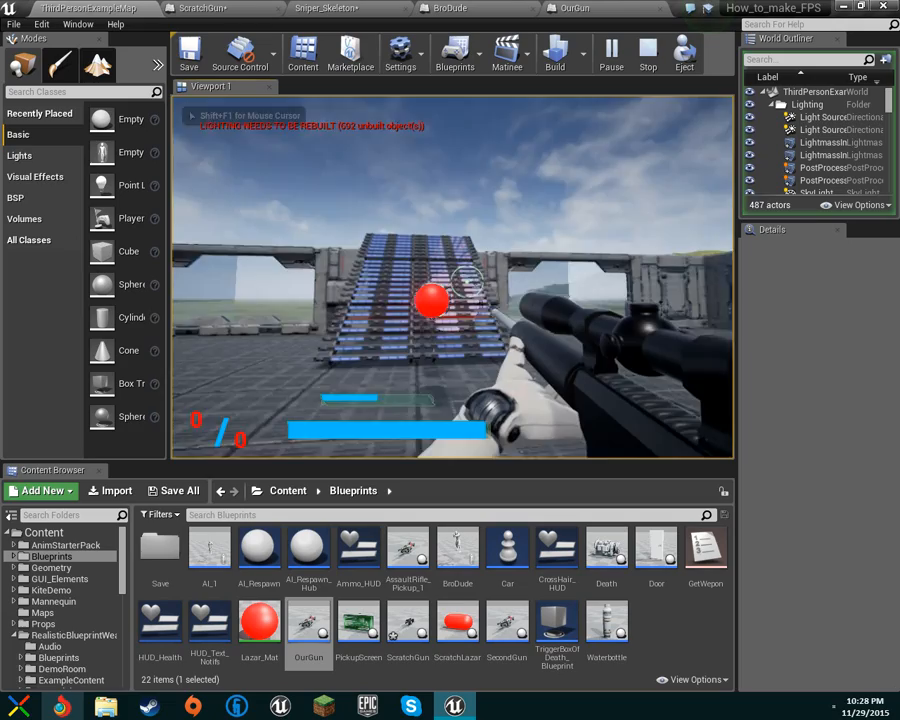
{"action": "key", "text": "w"}
{"action": "key", "text": "w"}
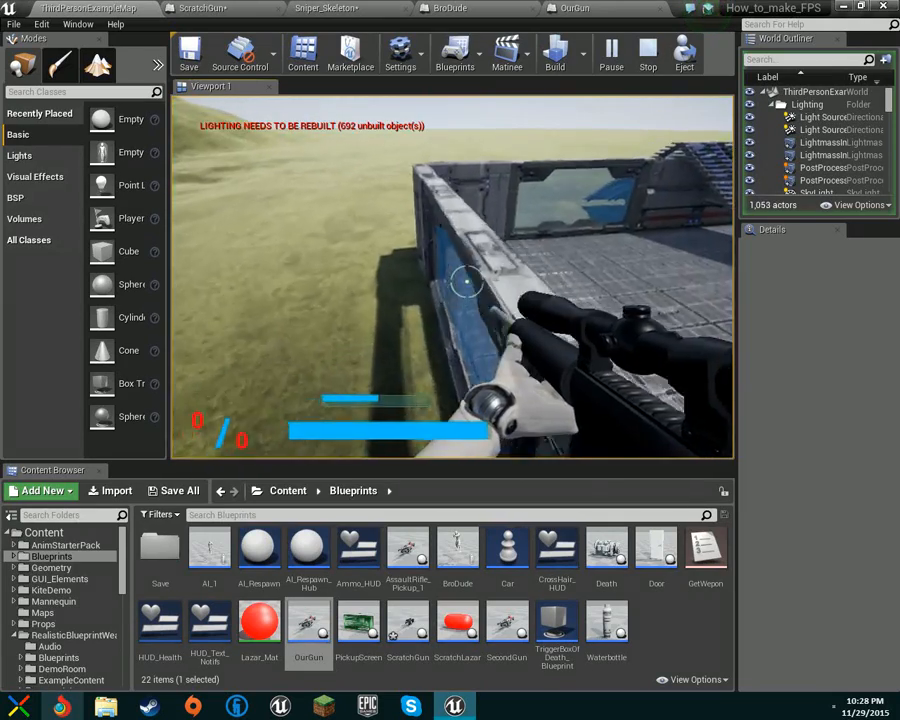
{"action": "key", "text": "Escape"}
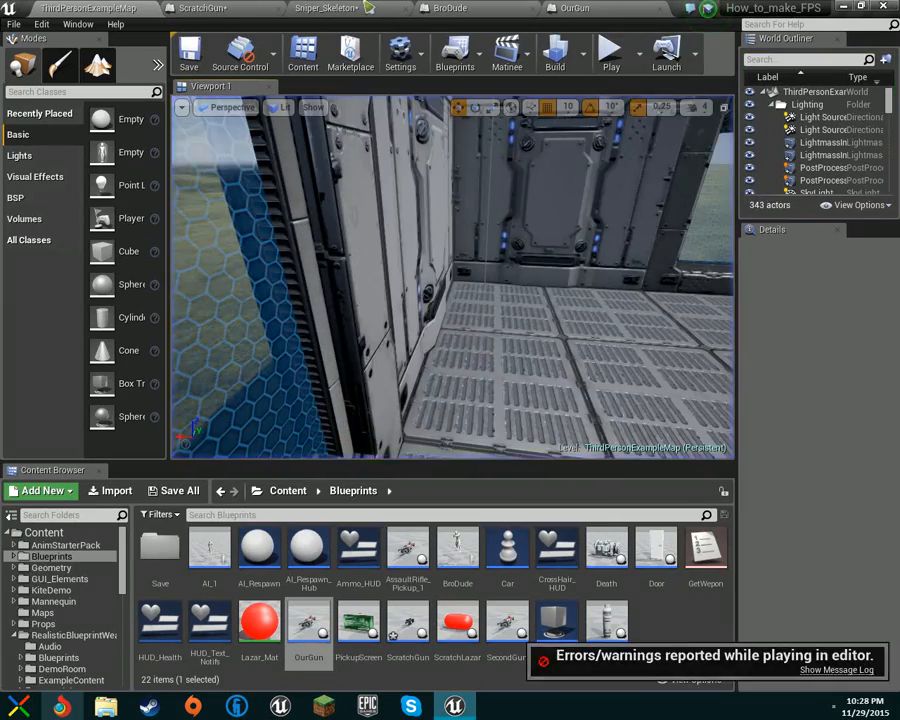
- Tidy ScratchGun's Fire graph by placing GoForward_2 just before Make Transform and moving both socket nodes closer to the Skeletal Mesh node
{"action": "left_click", "coordinate": [300, 8]}
{"action": "left_click", "coordinate": [210, 8]}
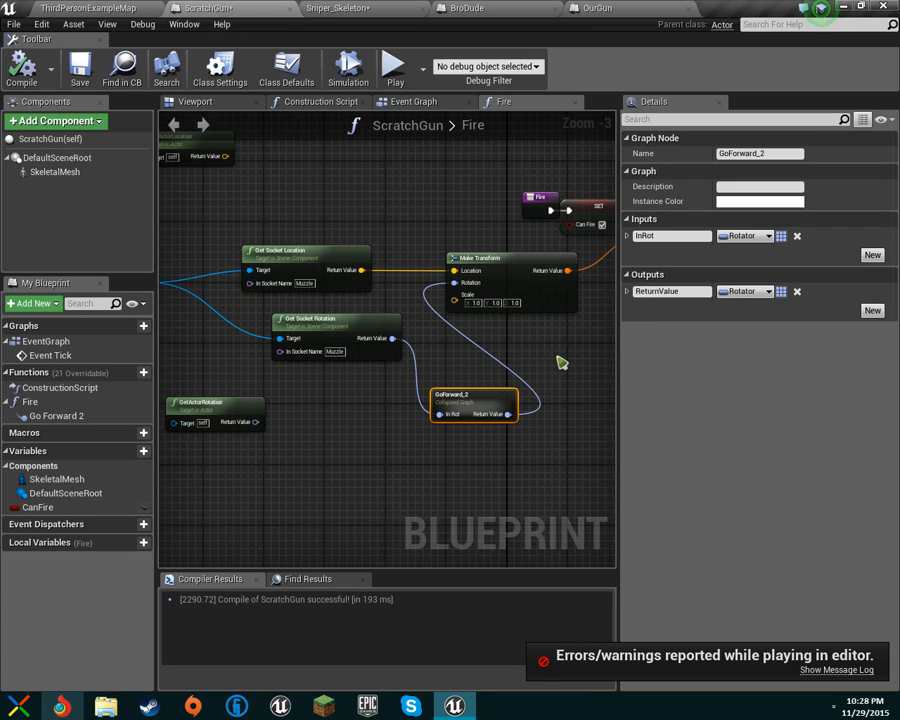
{"action": "right_click_drag", "start_coordinate": [500, 352], "coordinate": [283, 390]}
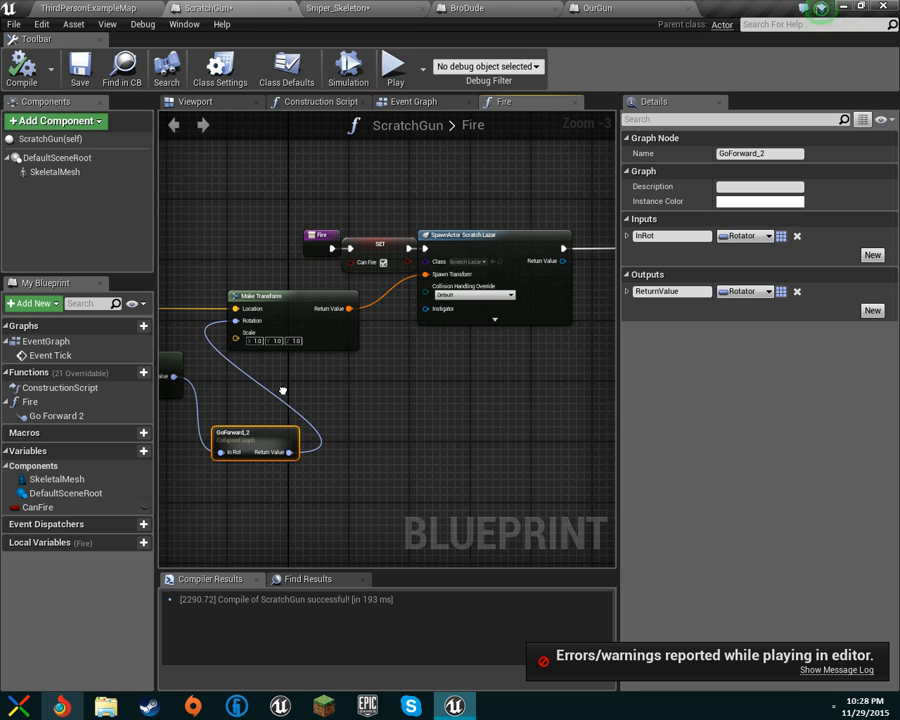
{"action": "right_click_drag", "start_coordinate": [283, 390], "coordinate": [516, 362]}
{"action": "right_click_drag", "start_coordinate": [337, 184], "coordinate": [368, 198]}
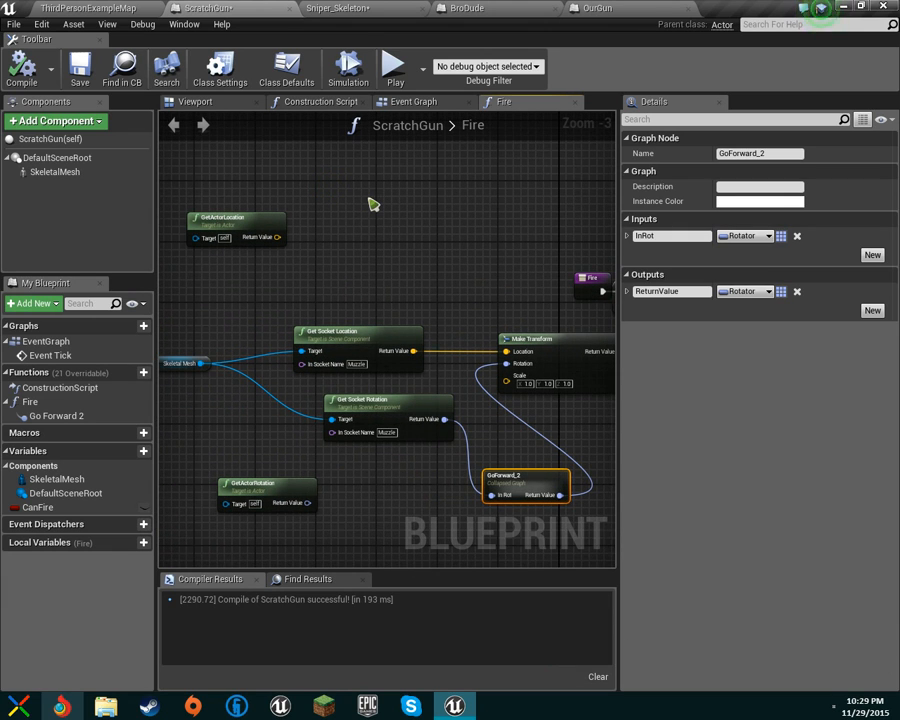
{"action": "right_click_drag", "start_coordinate": [390, 217], "coordinate": [210, 165]}
{"action": "left_click_drag", "start_coordinate": [355, 433], "coordinate": [273, 327]}
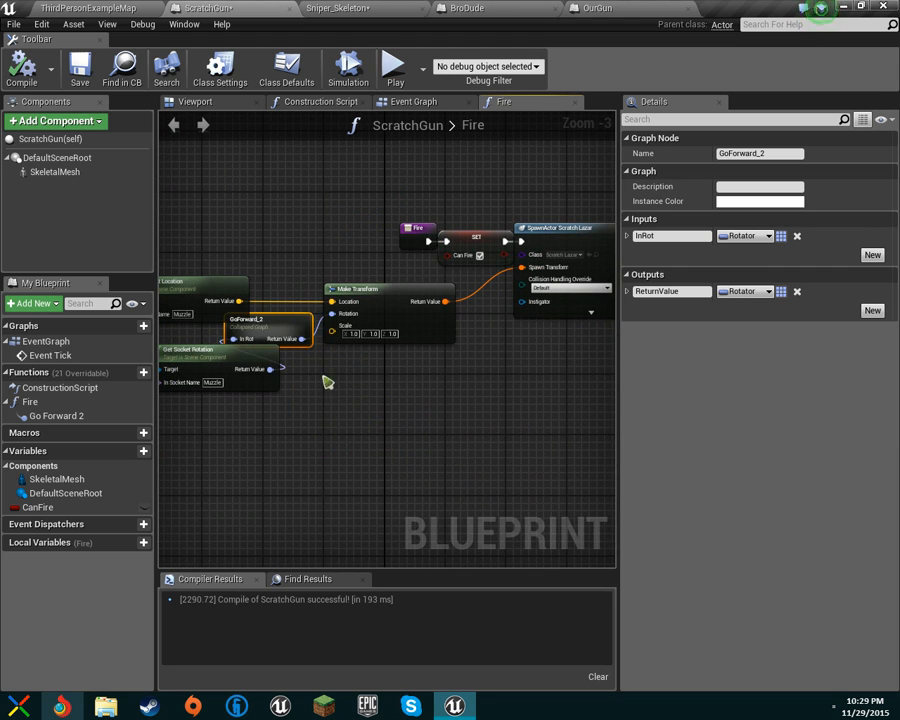
{"action": "right_click_drag", "start_coordinate": [325, 382], "coordinate": [540, 420]}
{"action": "left_click_drag", "start_coordinate": [420, 393], "coordinate": [313, 381]}
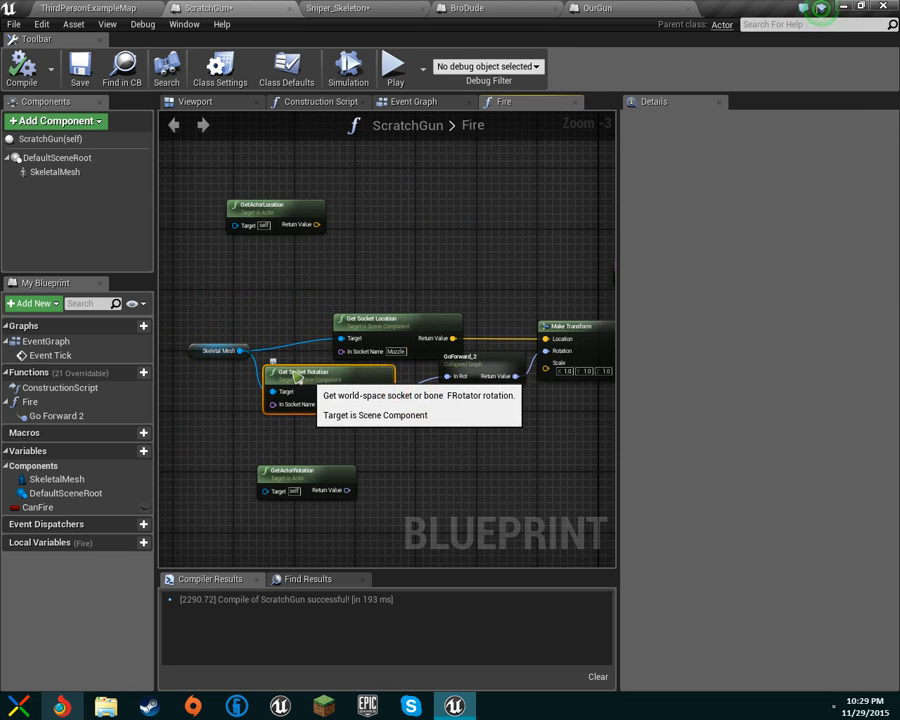
{"action": "left_click_drag", "start_coordinate": [388, 324], "coordinate": [336, 326]}
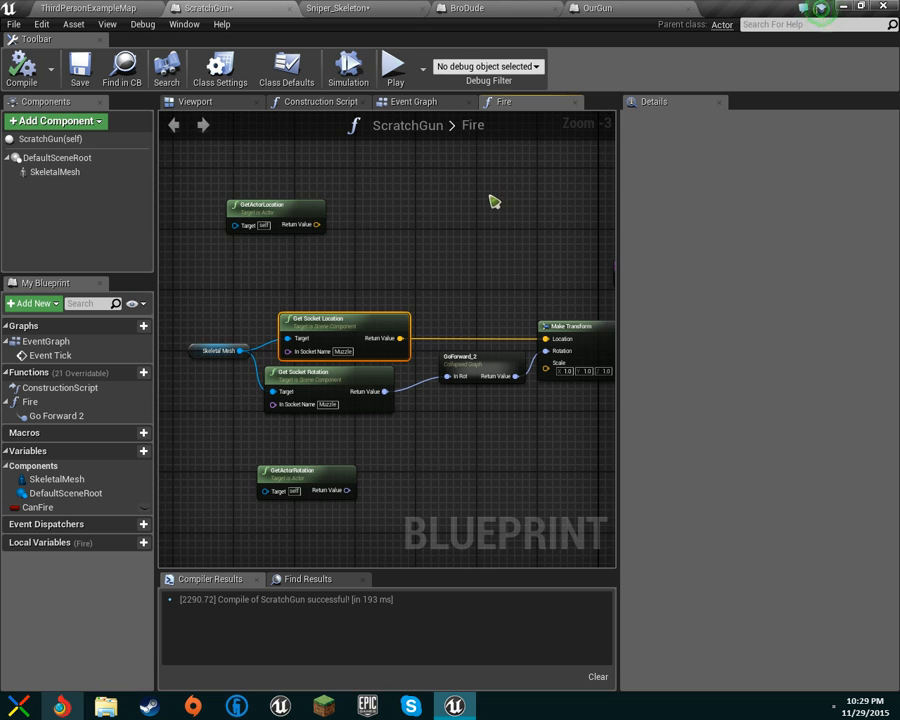
{"action": "scroll", "coordinate": [490, 205], "scroll_direction": "down", "scroll_amount": 3}
{"action": "right_click_drag", "start_coordinate": [488, 222], "coordinate": [540, 233]}
{"action": "scroll", "coordinate": [422, 261], "scroll_direction": "up", "scroll_amount": 2}
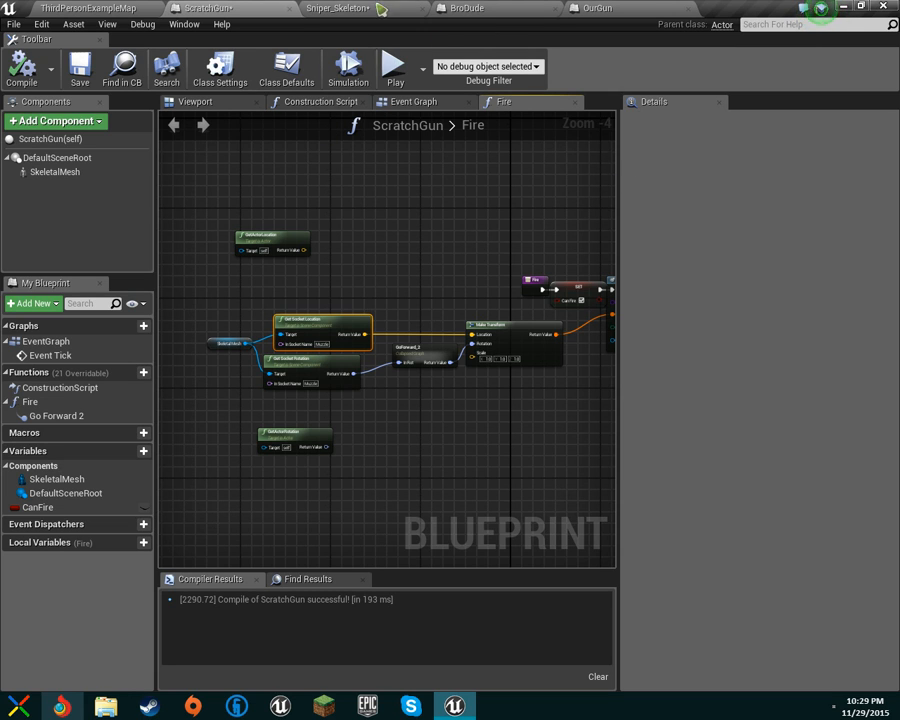
- Close the Sniper_Skeleton, BroDude, OurGun and ScratchGun editors, and save all modified assets
{"action": "left_click", "coordinate": [433, 12]}
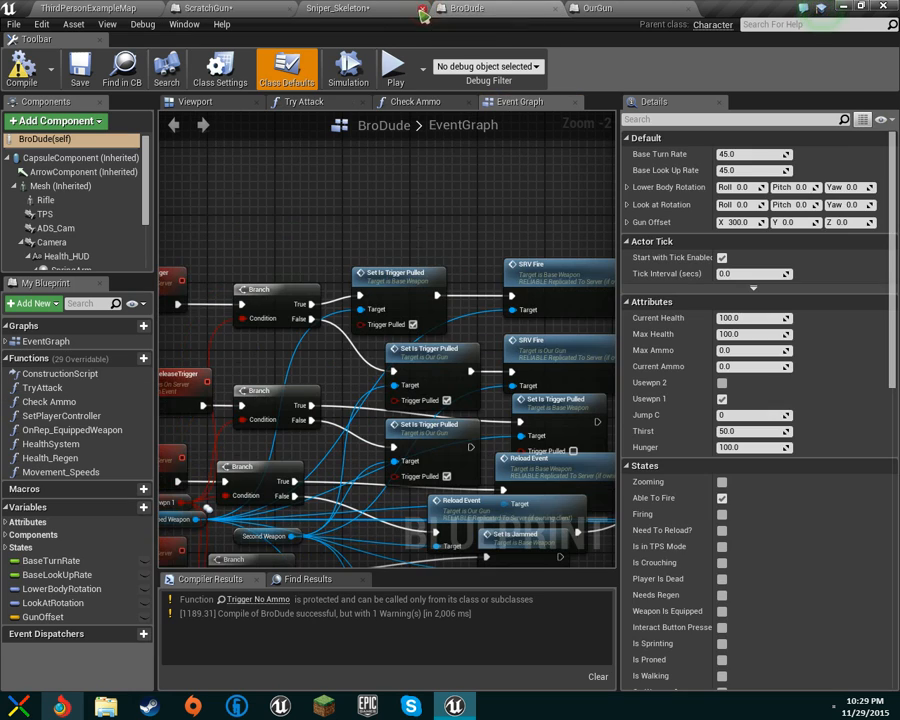
{"action": "left_click", "coordinate": [412, 12]}
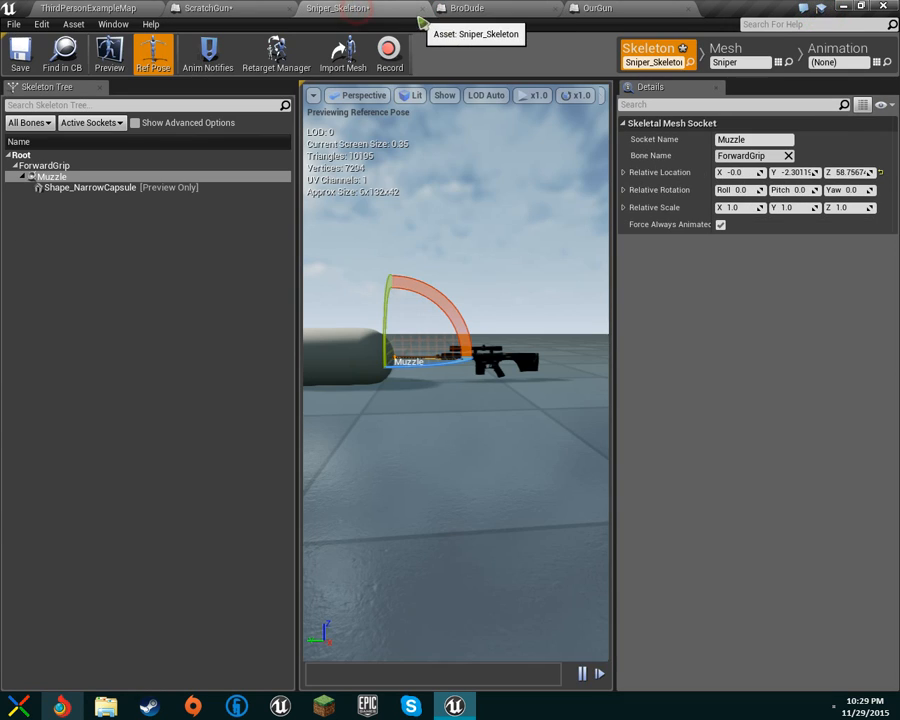
{"action": "left_click", "coordinate": [422, 10]}
{"action": "left_click", "coordinate": [428, 15]}
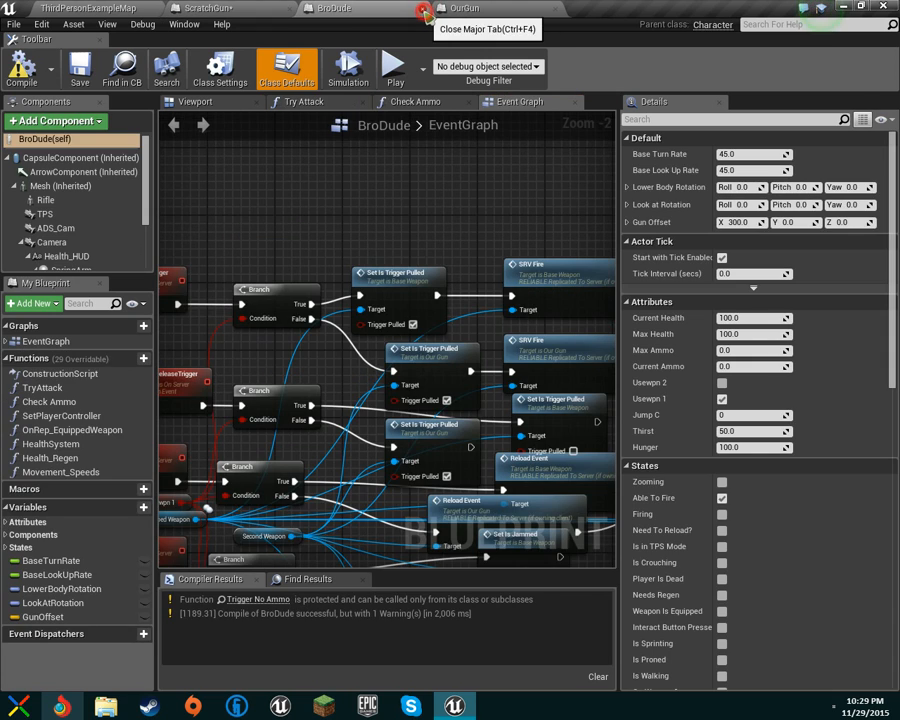
{"action": "left_click", "coordinate": [422, 10]}
{"action": "left_click", "coordinate": [360, 8]}
{"action": "left_click", "coordinate": [422, 10]}
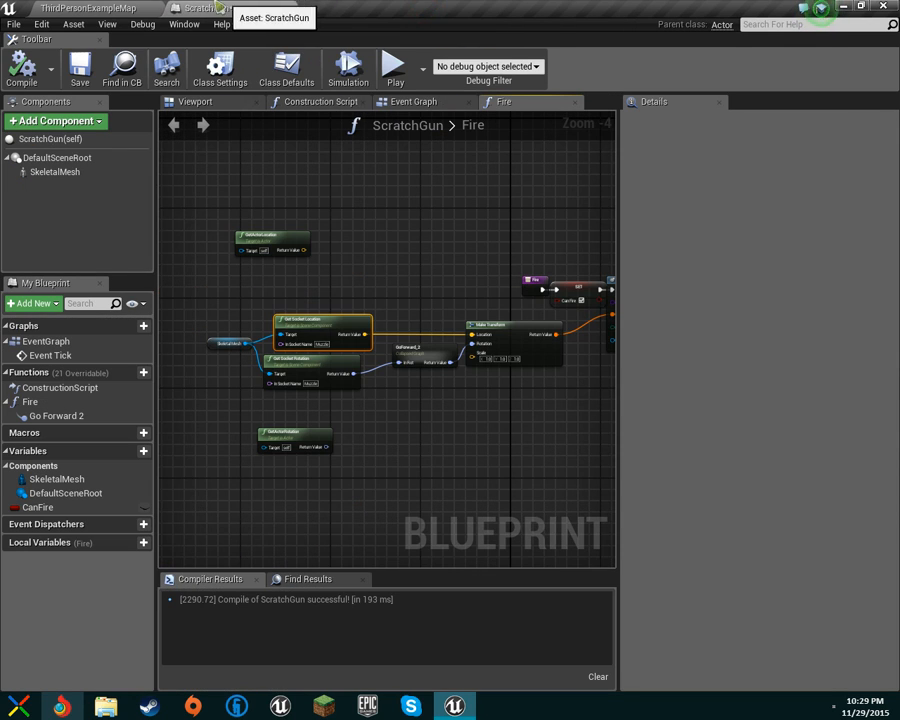
{"action": "left_click", "coordinate": [290, 10]}
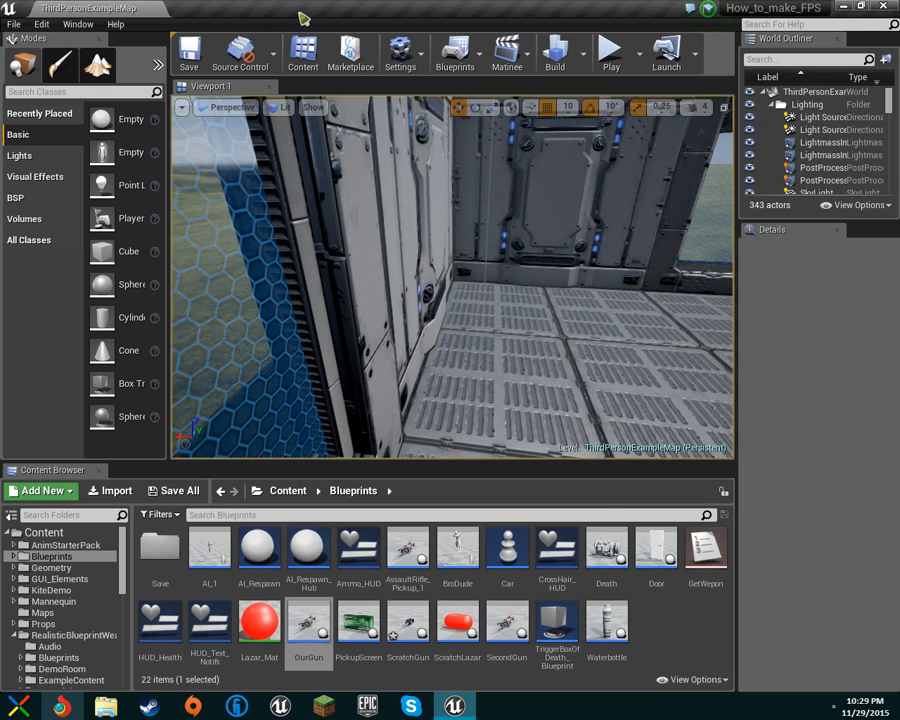
{"action": "key", "text": "ctrl+shift+s"}
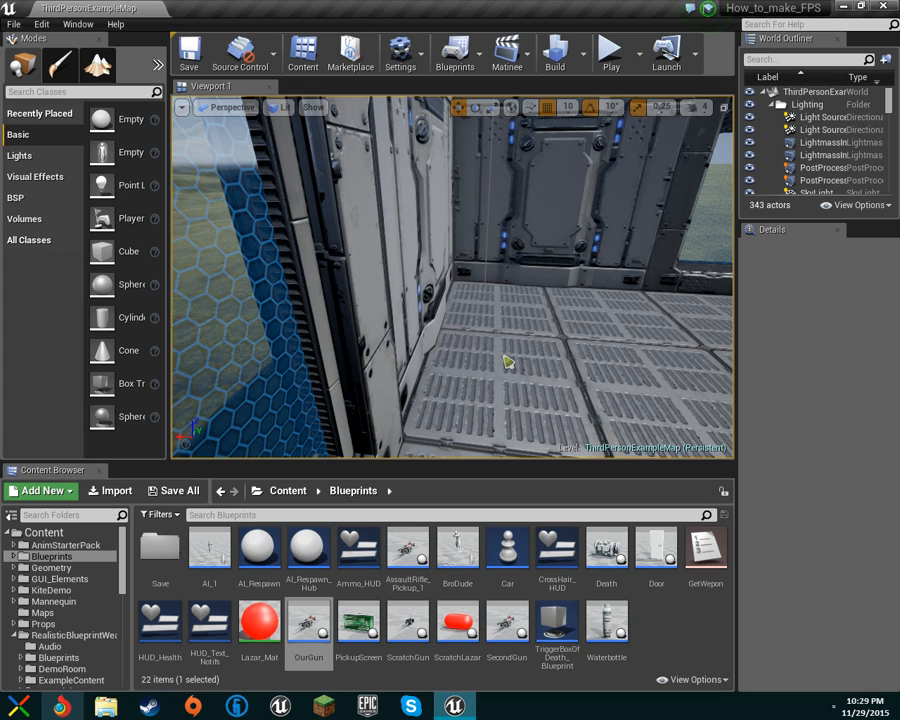